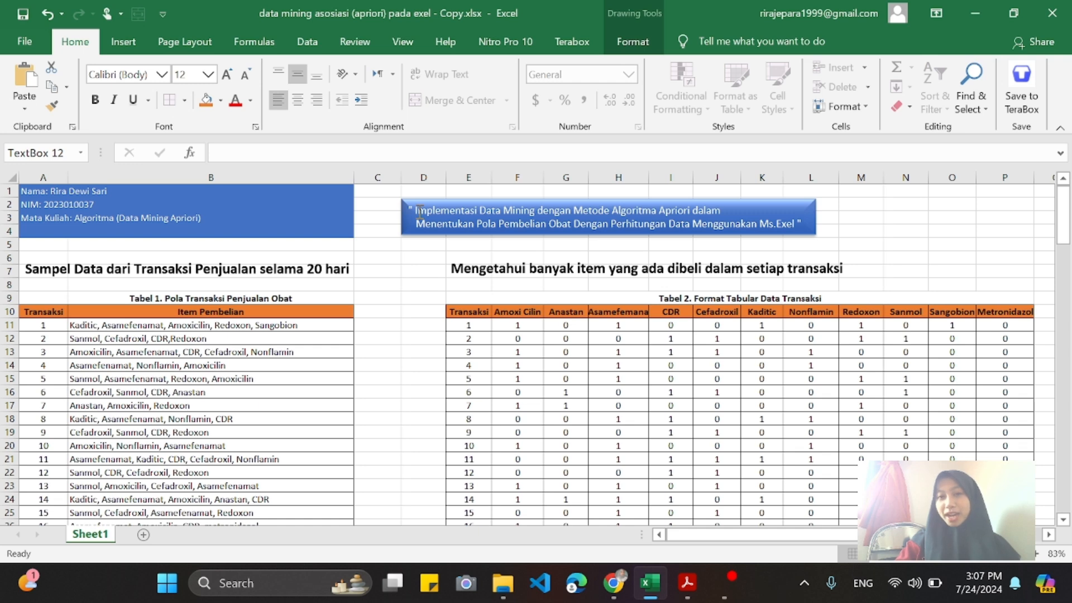
Examine the worksheet title and the items bought in transactions 1 to 20 in Tabel 1. Pola Transaksi Penjualan Obat.
left_click_drag(420, 212, 706, 217)
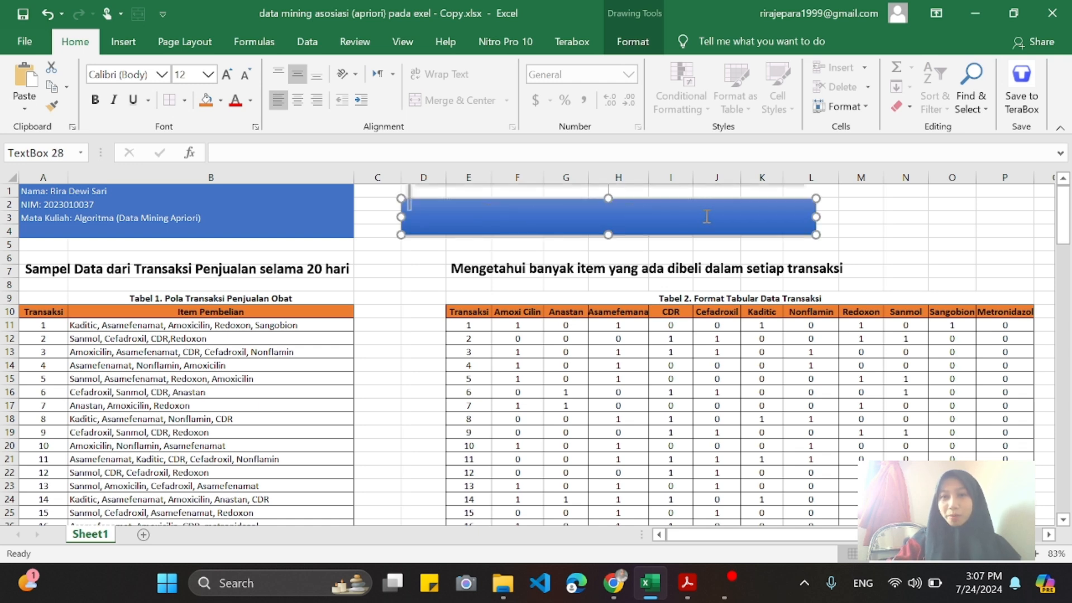
left_click(836, 251)
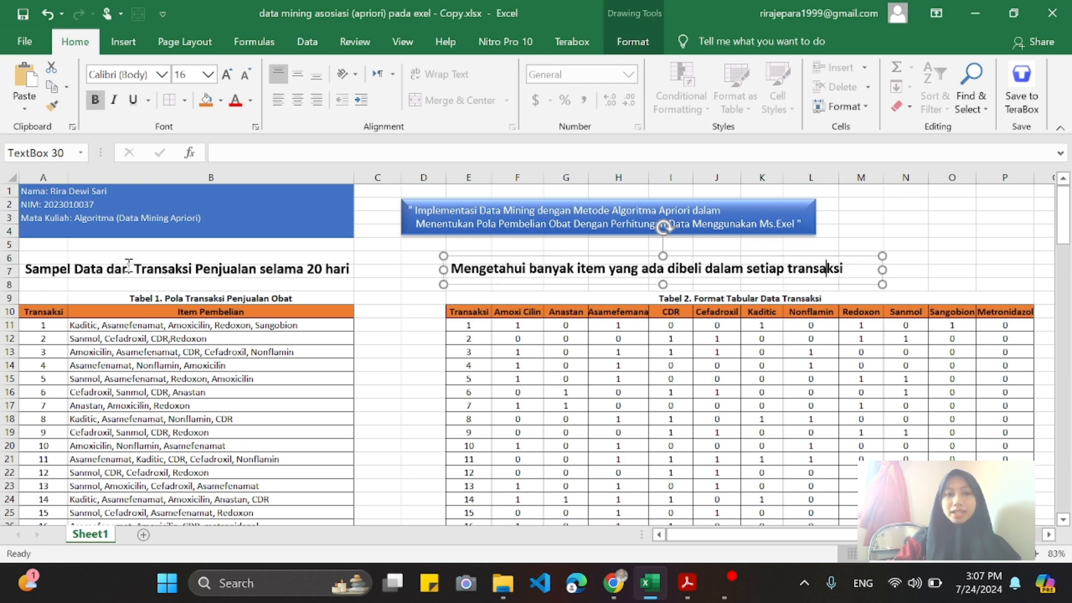
scroll(130, 263, "down", 1)
scroll(131, 264, "down", 1)
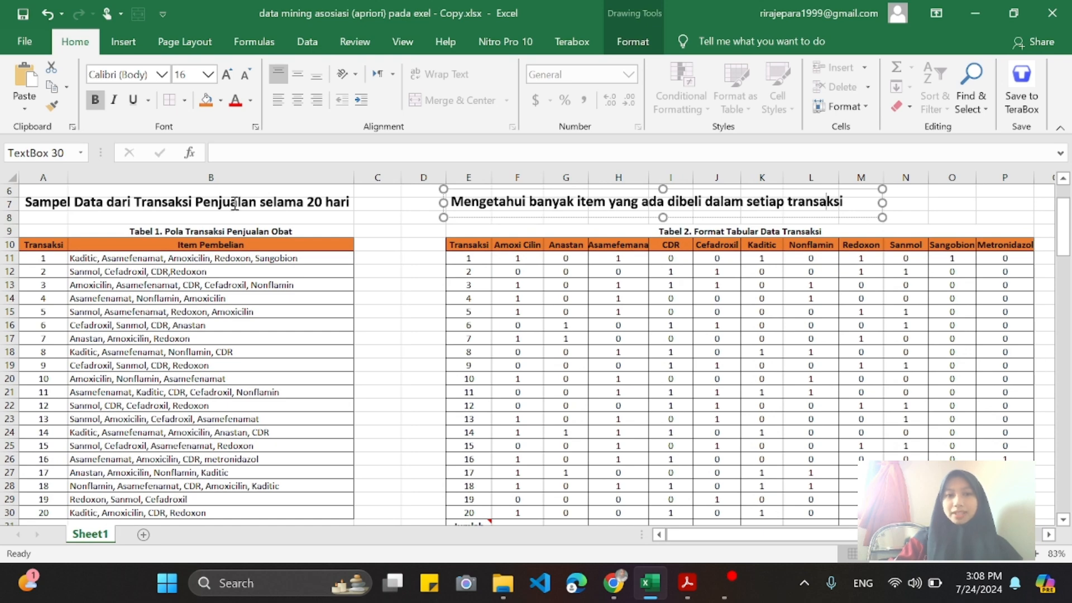
scroll(62, 258, "down", 1)
scroll(138, 280, "down", 1)
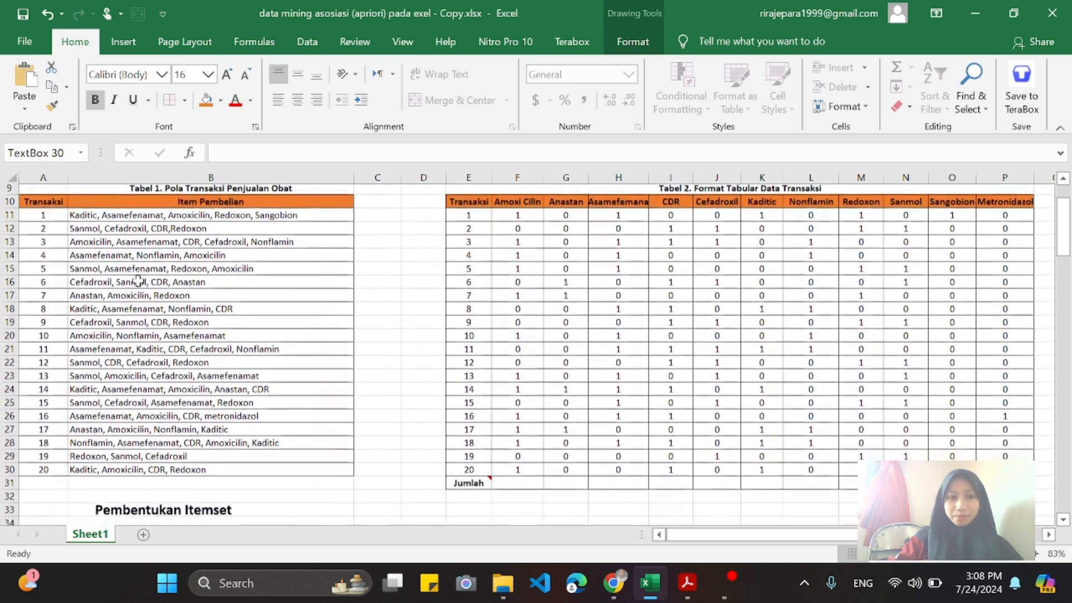
left_click_drag(49, 218, 302, 231)
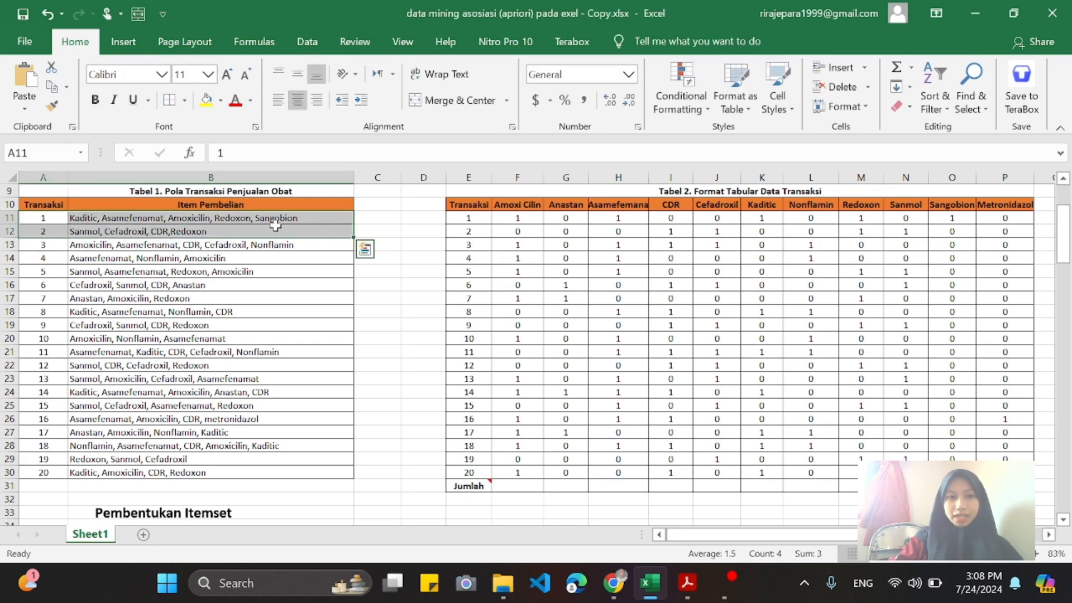
left_click(252, 206)
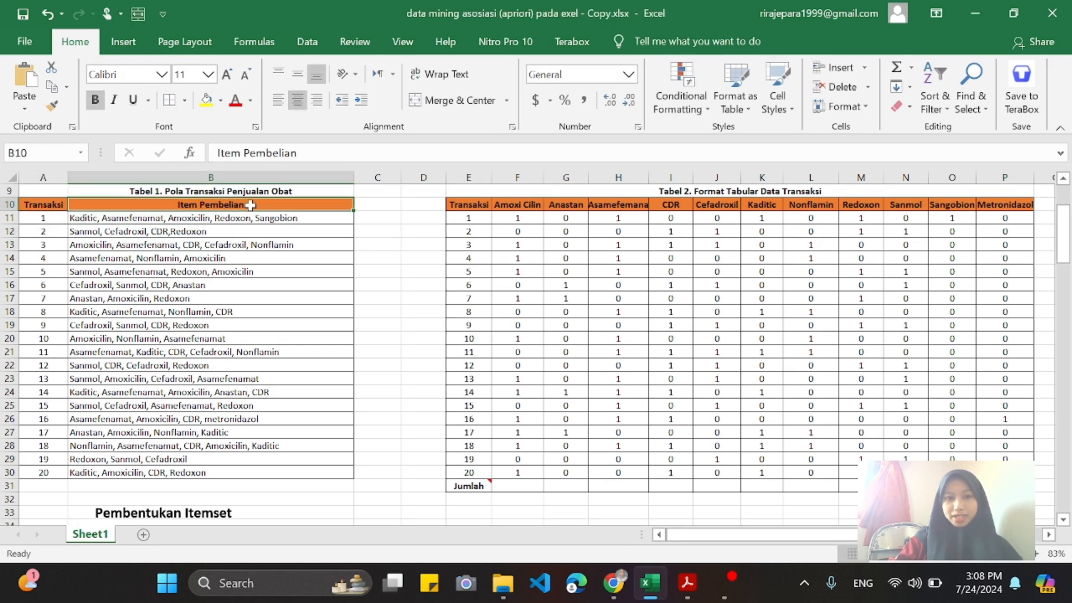
left_click(45, 230)
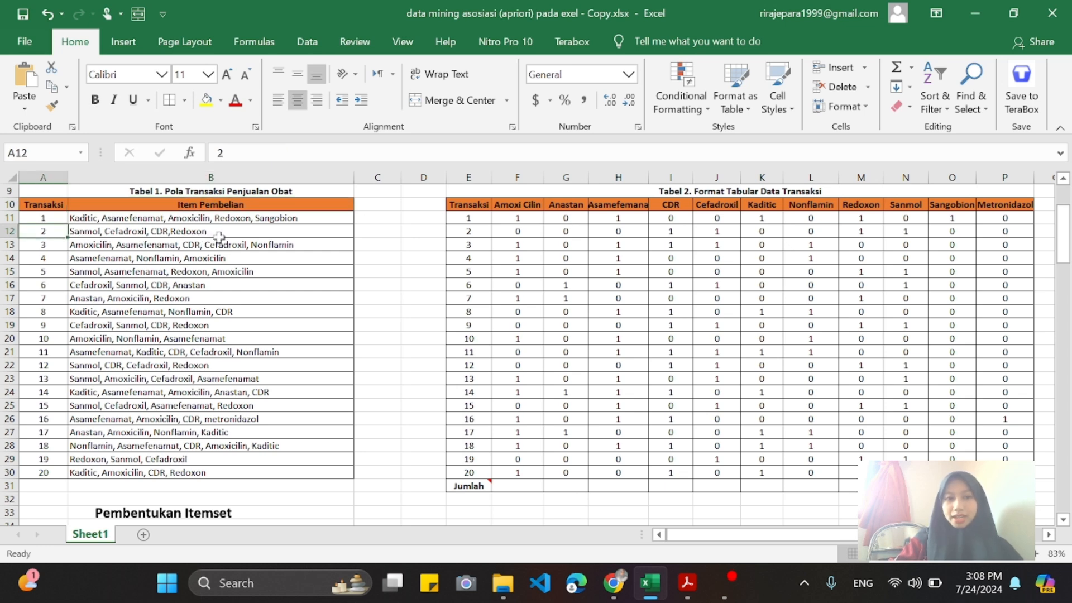
left_click_drag(57, 245, 311, 469)
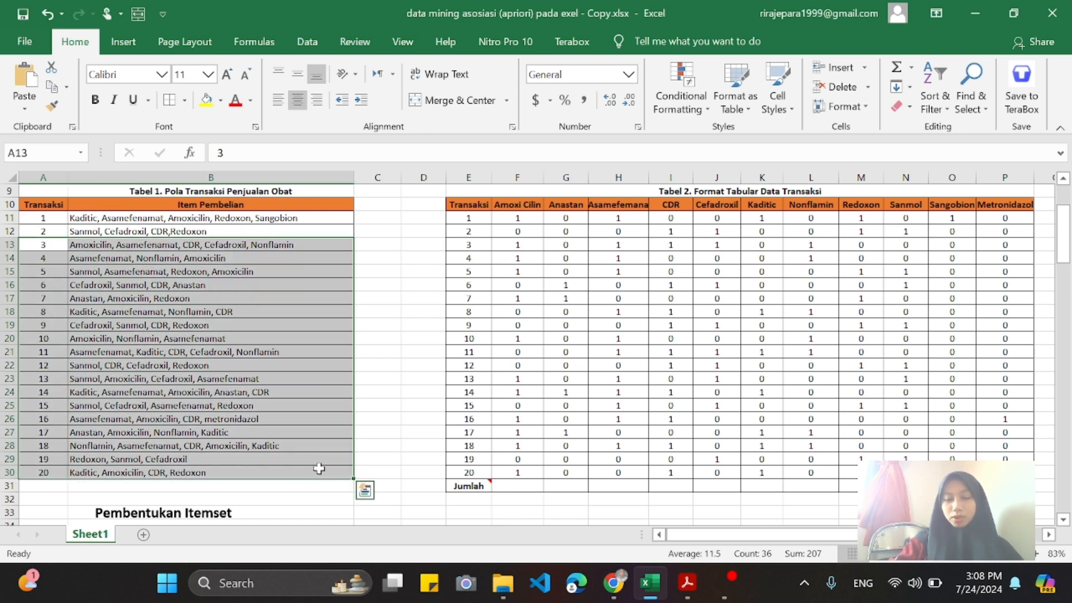
Examine the layout of Tabel 2. Format Tabular Data Transaksi, focusing on the Amoxi Cilin column's first two transaction entries.
scroll(656, 445, "right", 2)
scroll(656, 445, "up", 2)
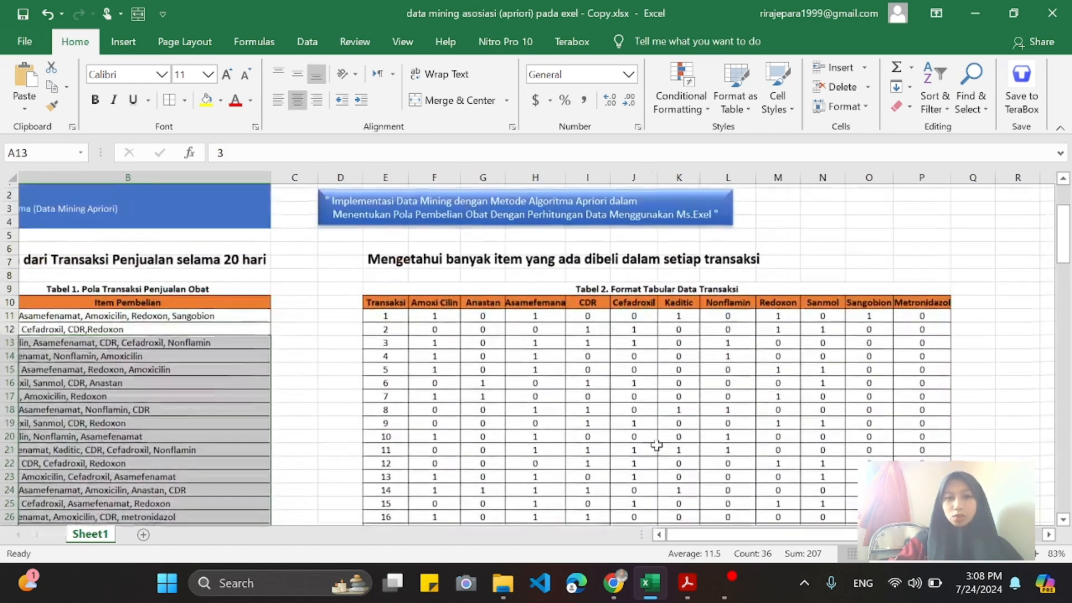
scroll(655, 445, "left", 1)
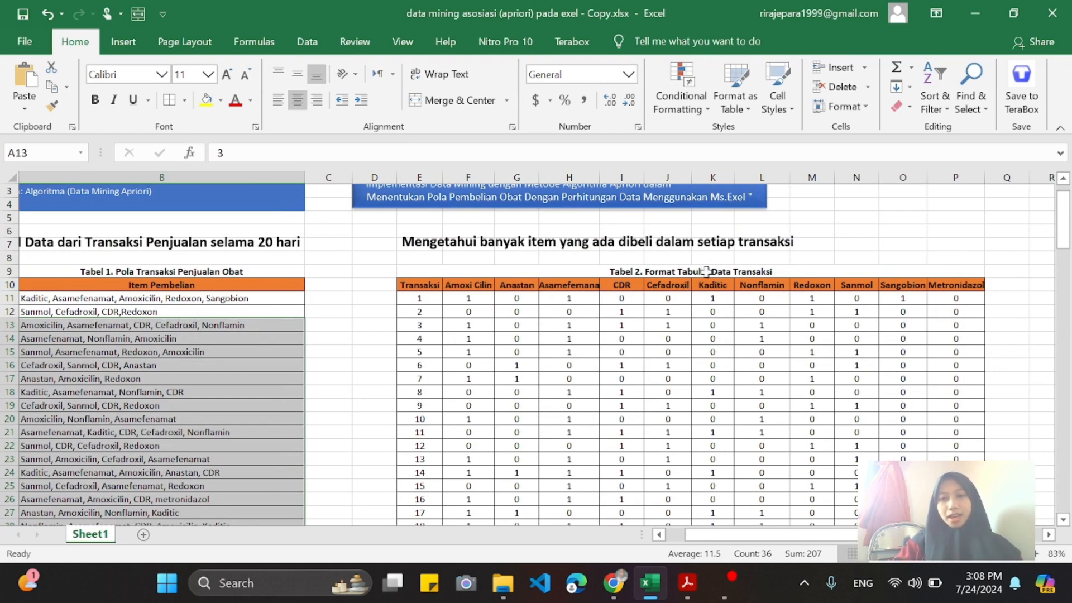
scroll(706, 272, "down", 1)
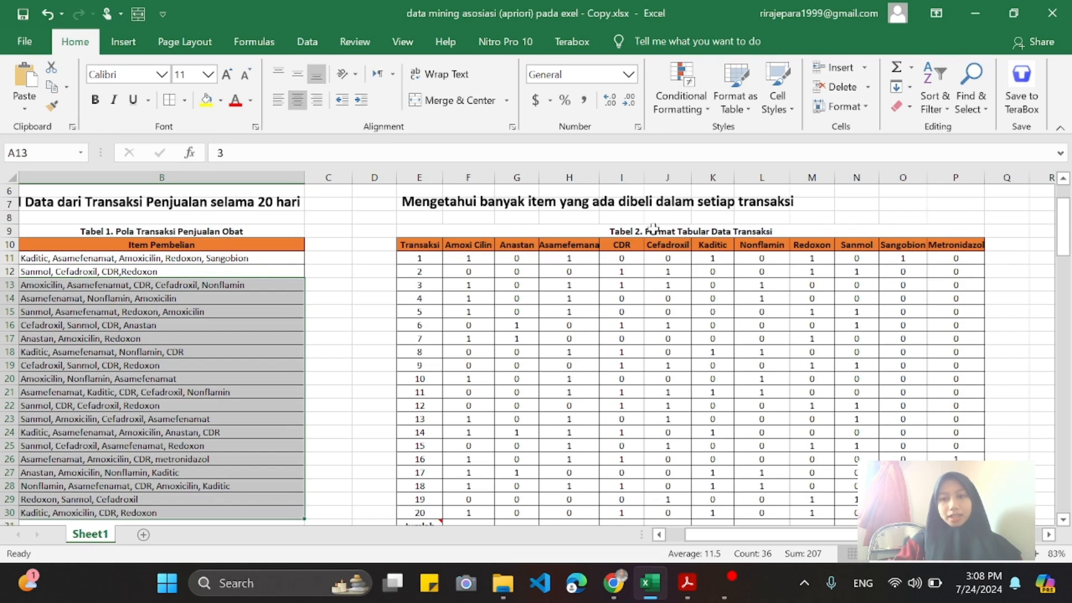
scroll(651, 226, "down", 1)
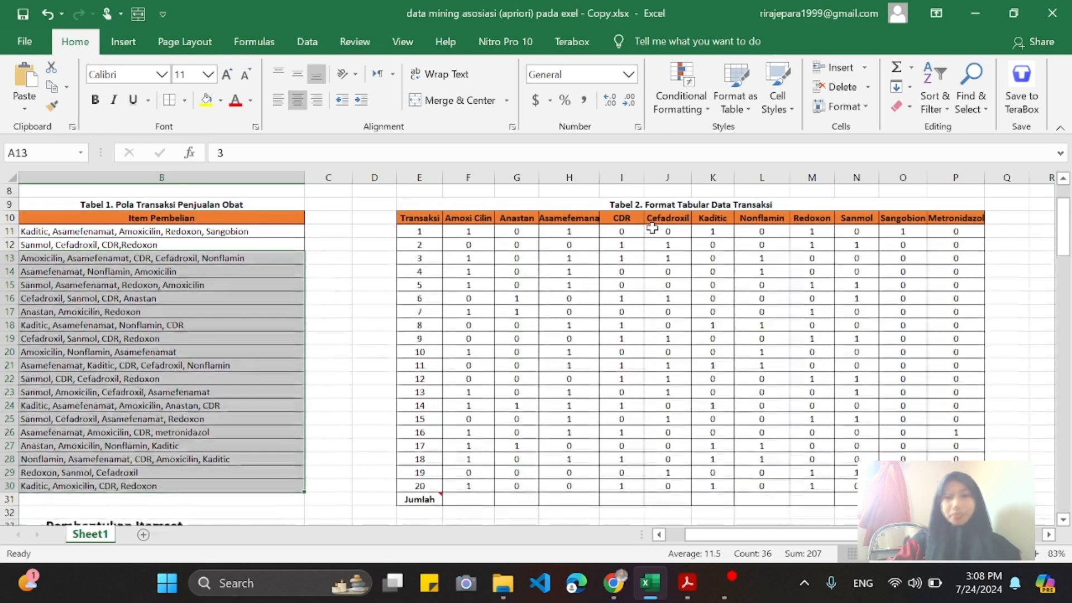
left_click(457, 229)
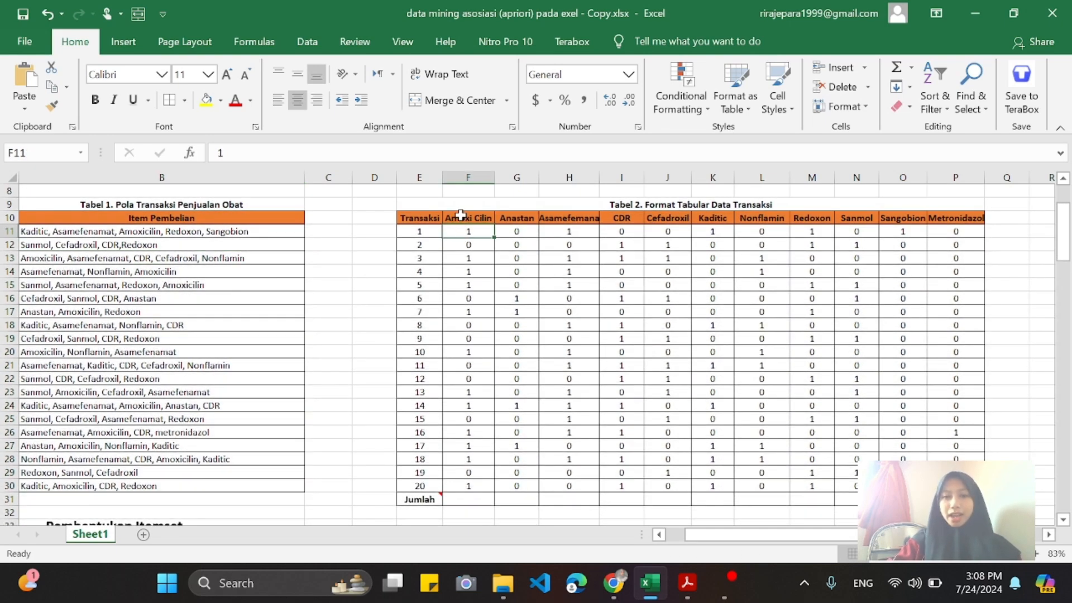
left_click(460, 217)
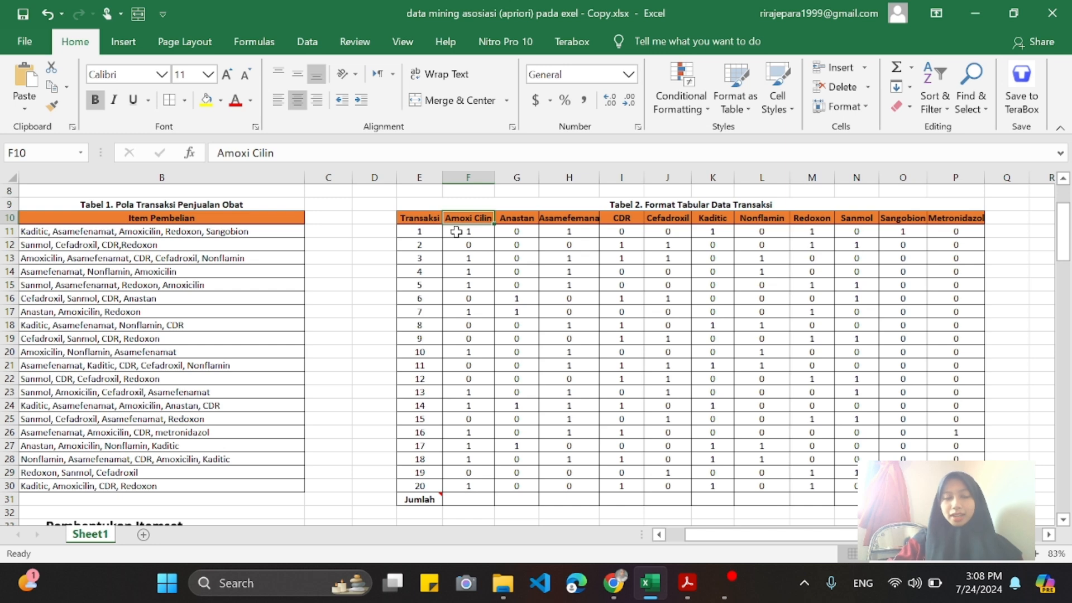
scroll(454, 231, "left", 1)
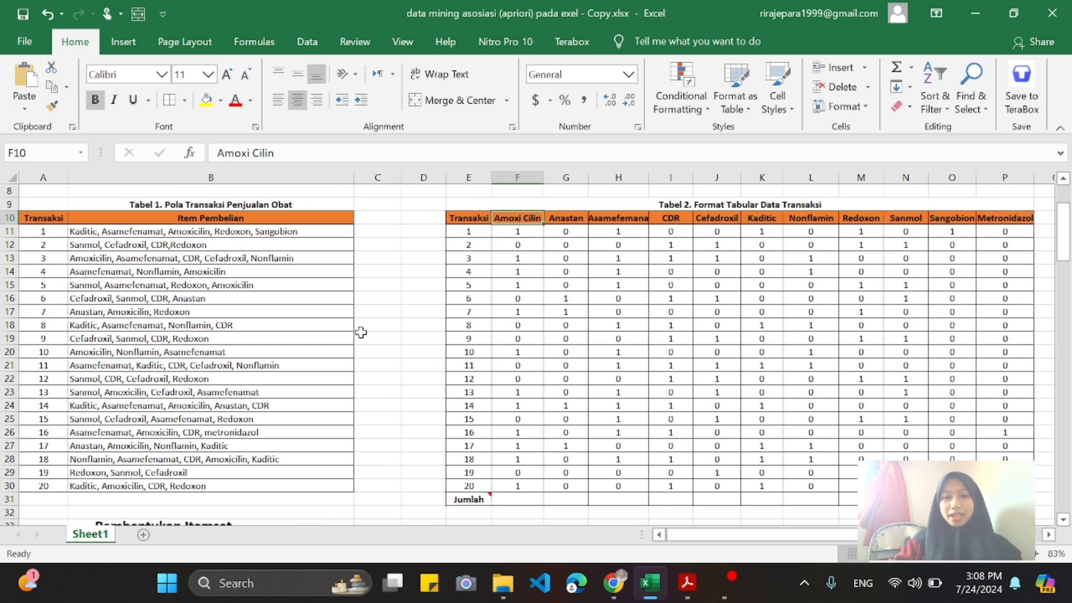
left_click(506, 233)
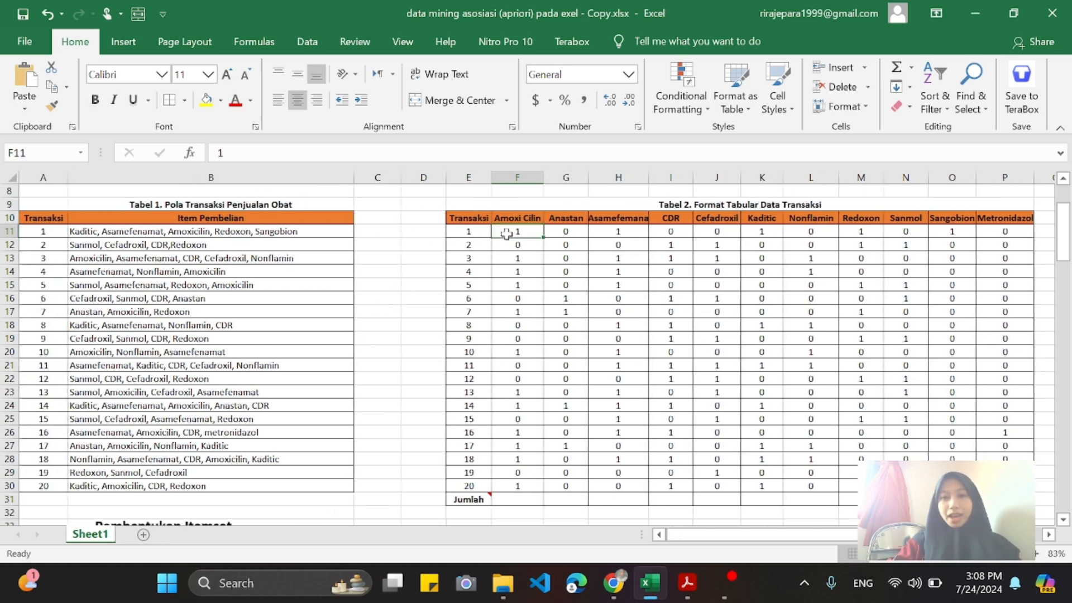
left_click(519, 244)
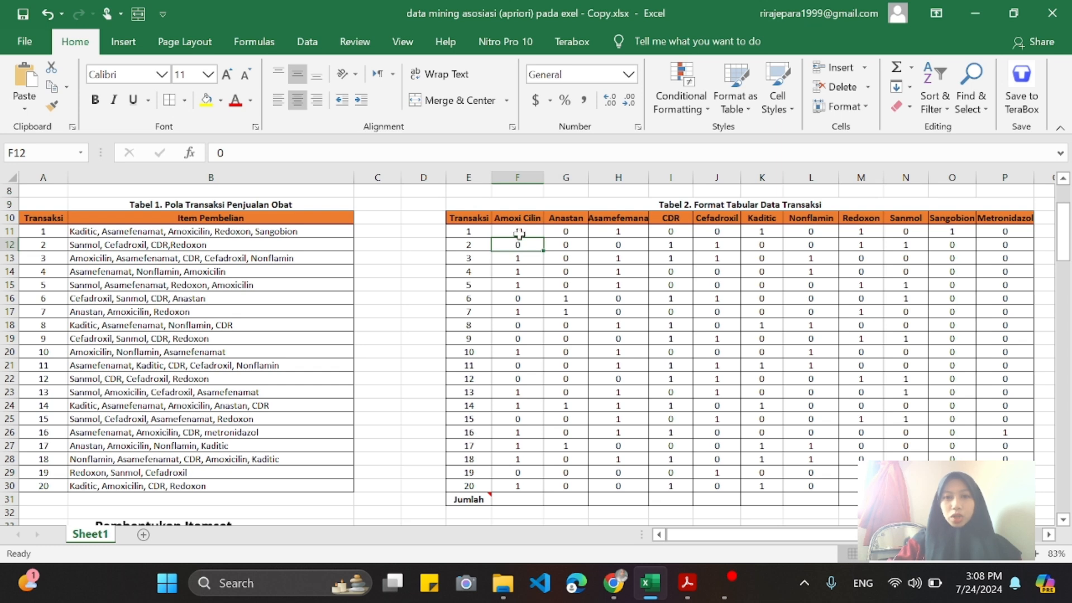
left_click(517, 218)
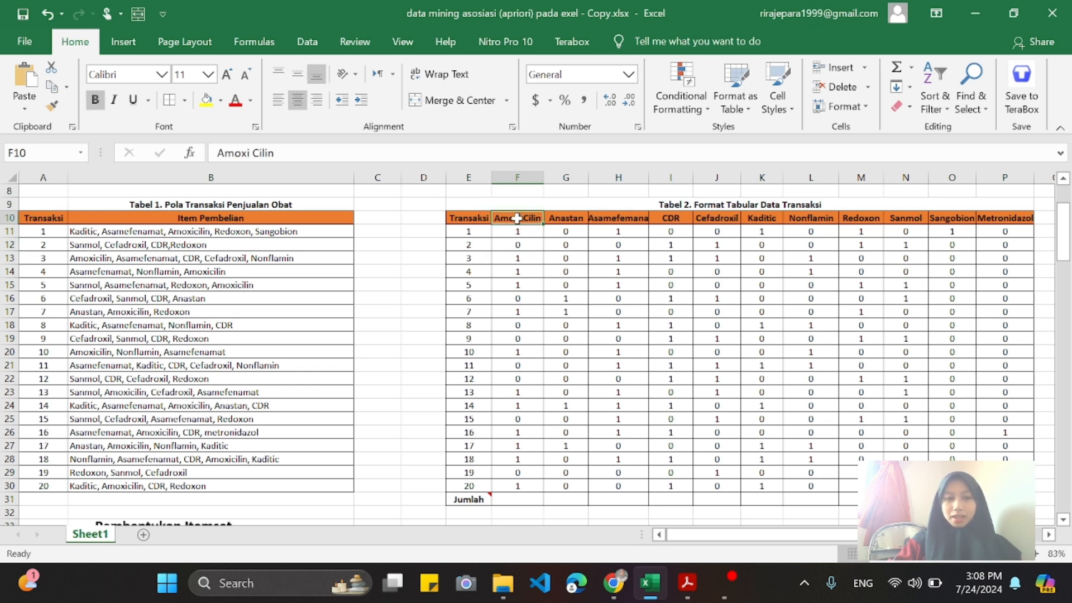
Compare the items bought in transactions 1 and 2 of Table 1 with their Amoxi Cilin entries in Table 2.
left_click(152, 230)
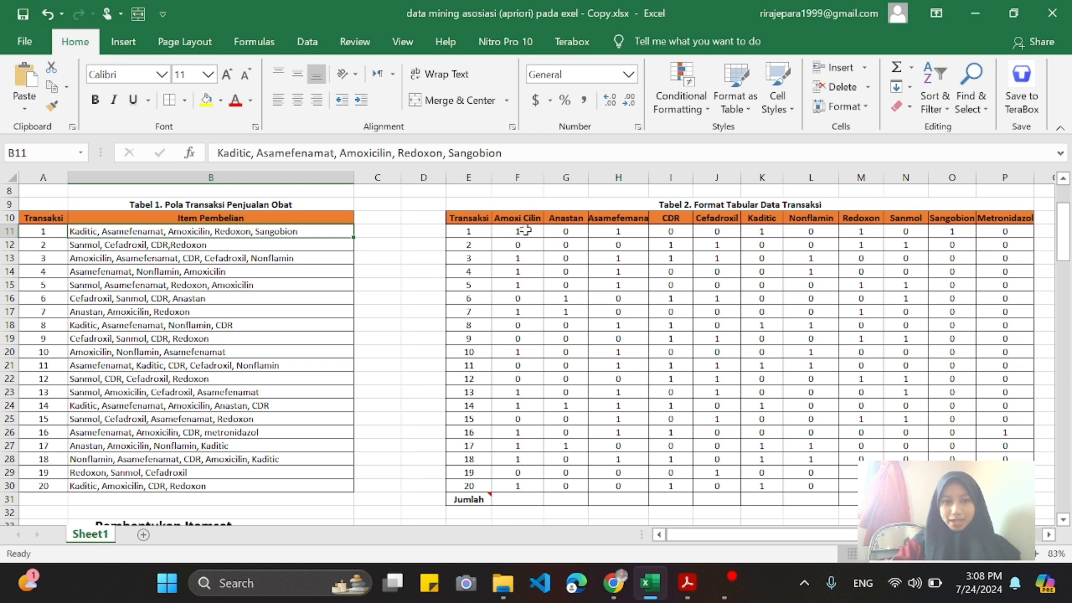
double_click(187, 232)
double_click(187, 233)
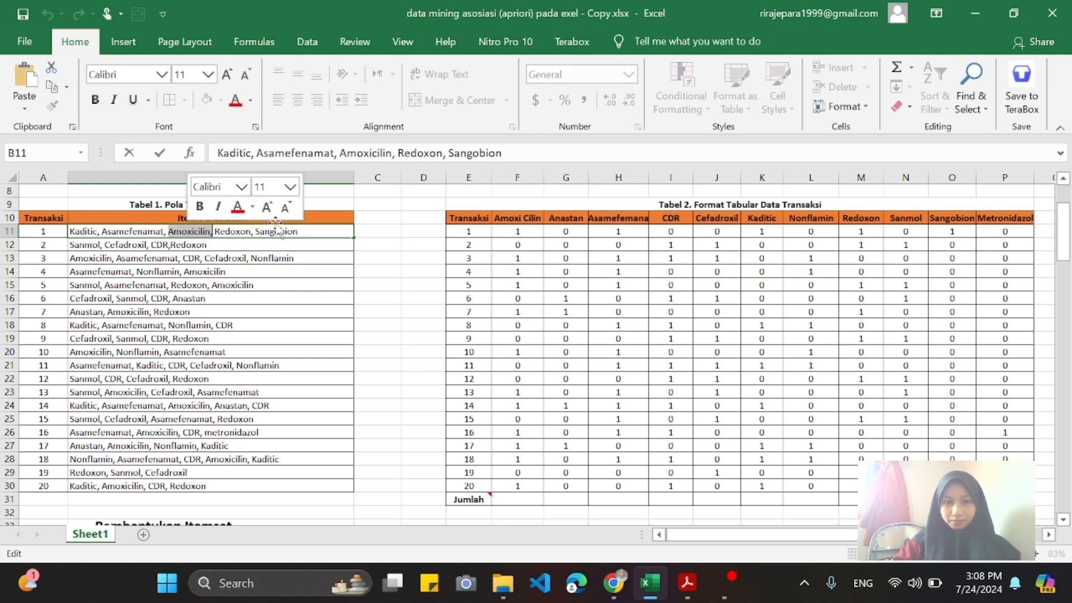
left_click(505, 233)
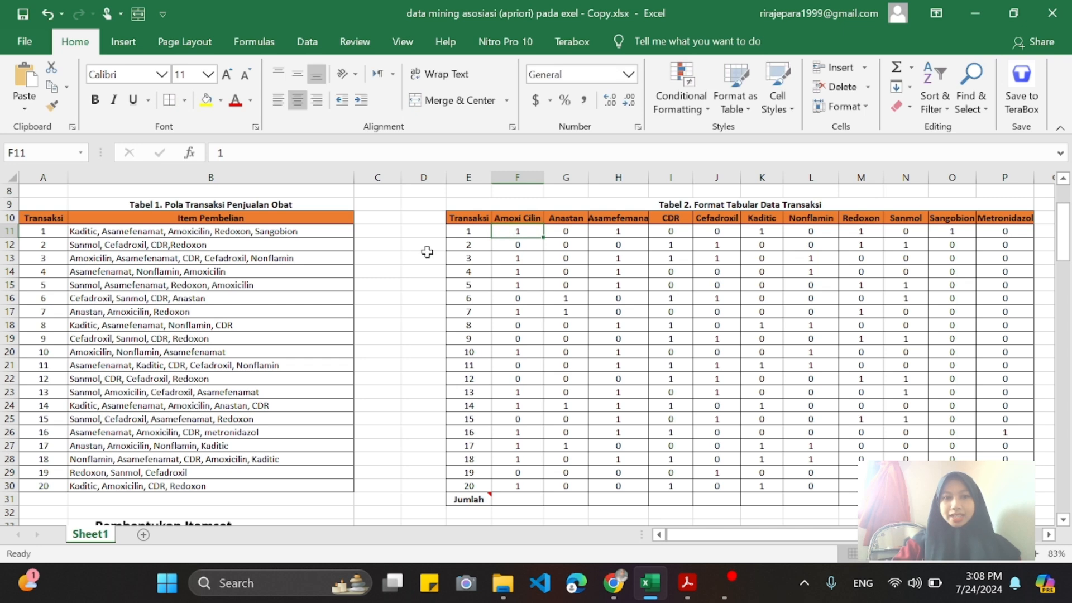
left_click(286, 249)
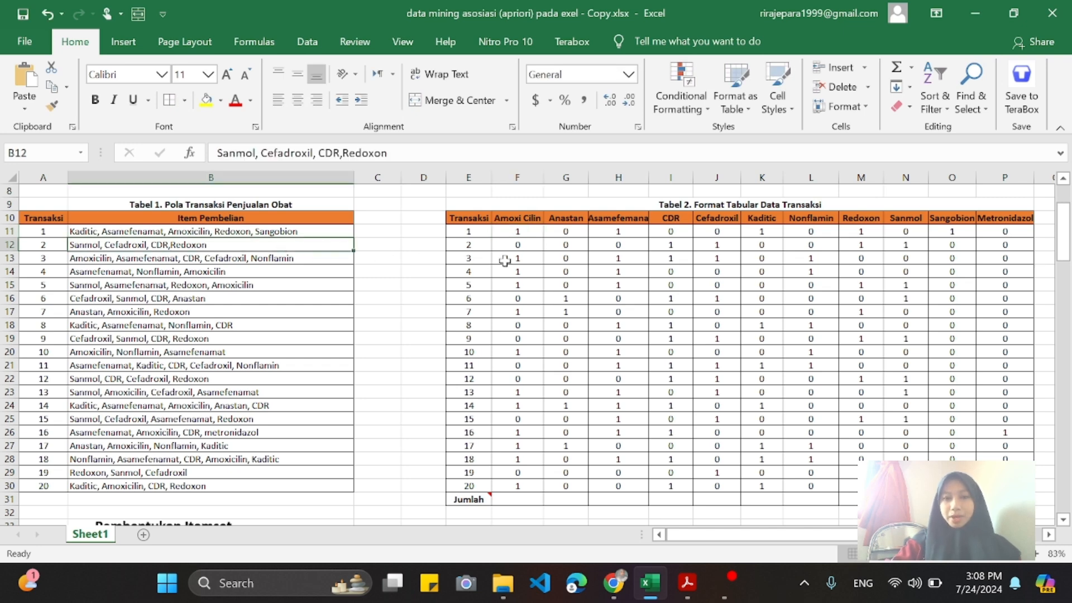
left_click(522, 244)
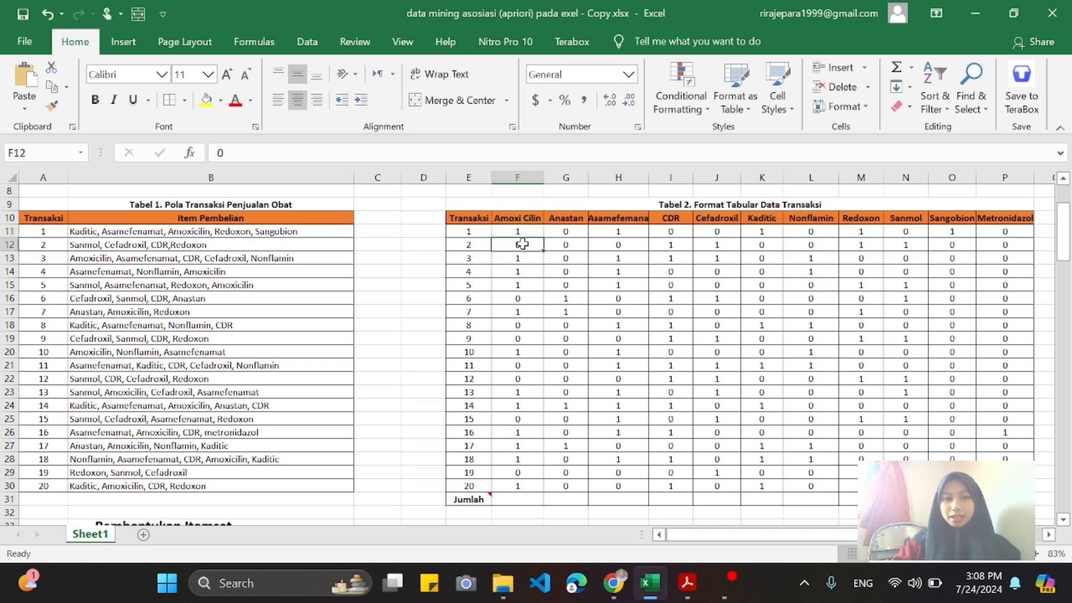
double_click(521, 244)
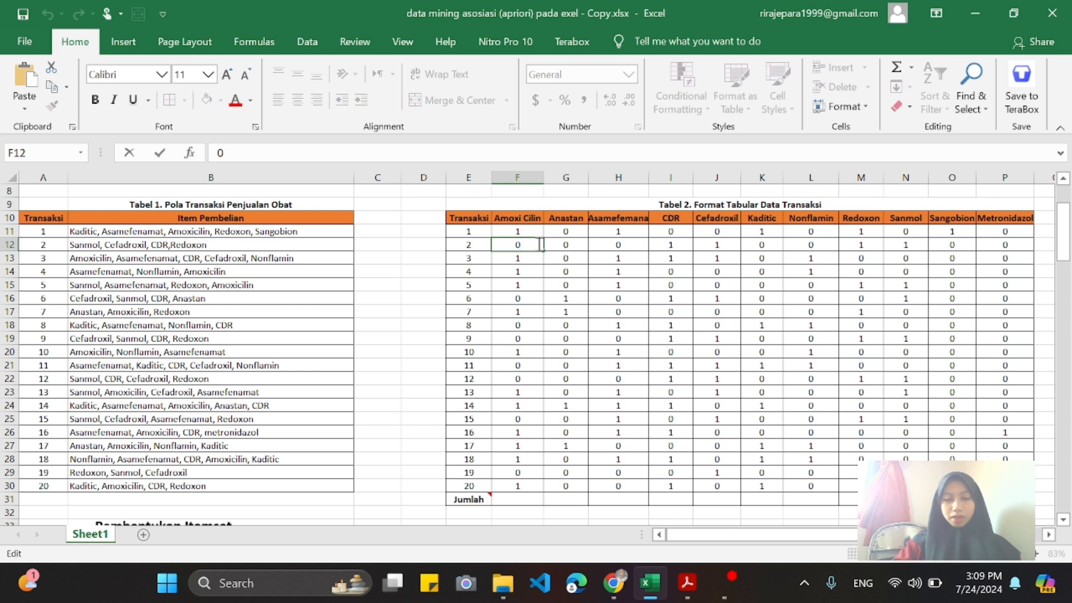
key("Return")
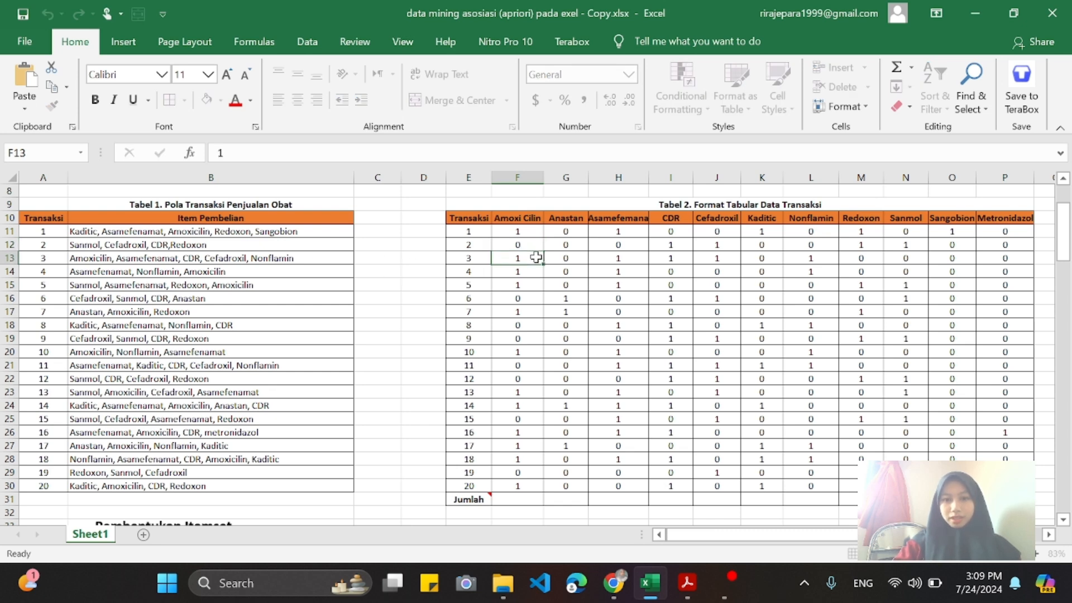
Review the medicine headers from Anastan to Redoxon in Table 2 against the item lists of transactions 2 to 20 in Table 1.
left_click(566, 217)
left_click(614, 221)
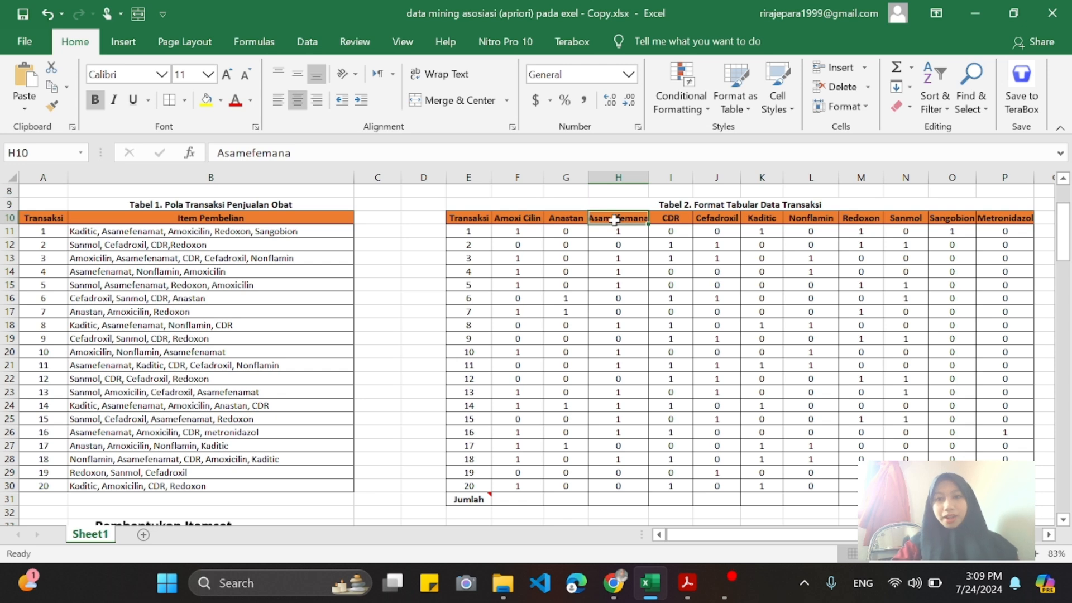
left_click(663, 217)
left_click(716, 218)
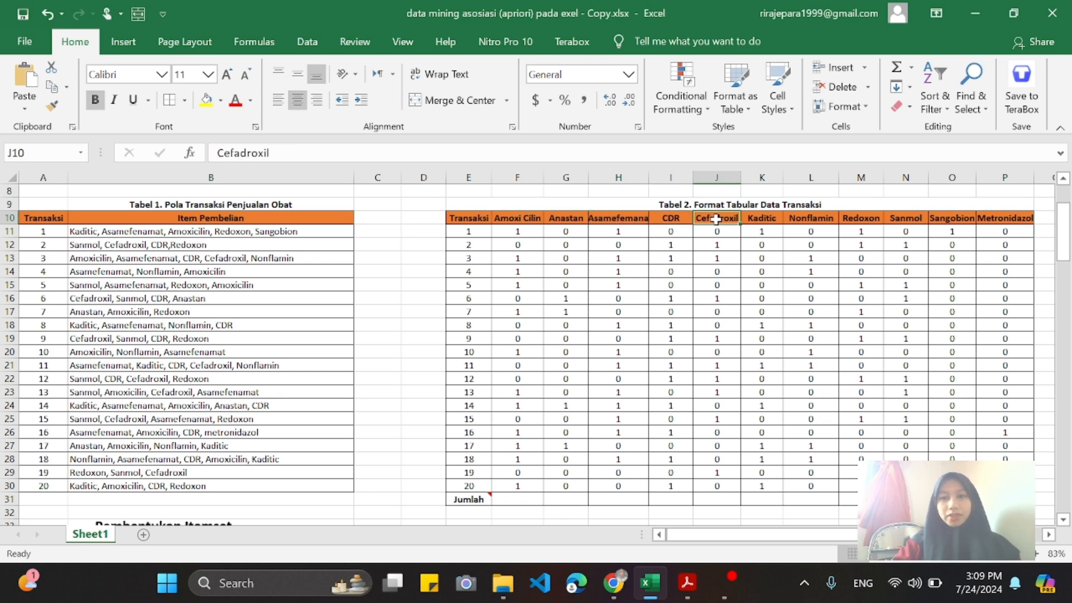
left_click(817, 217)
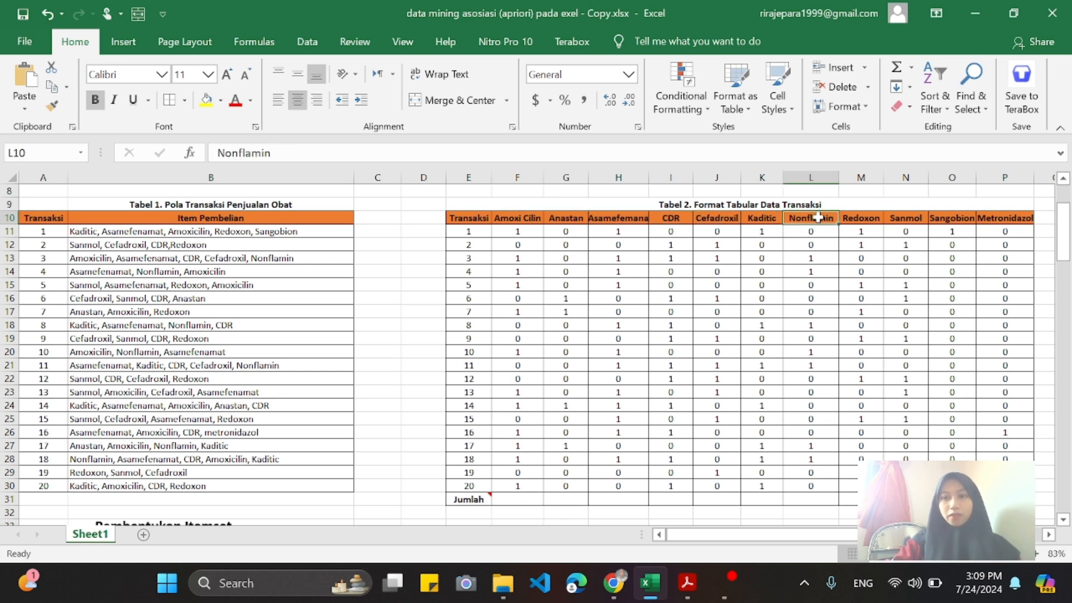
left_click(874, 220)
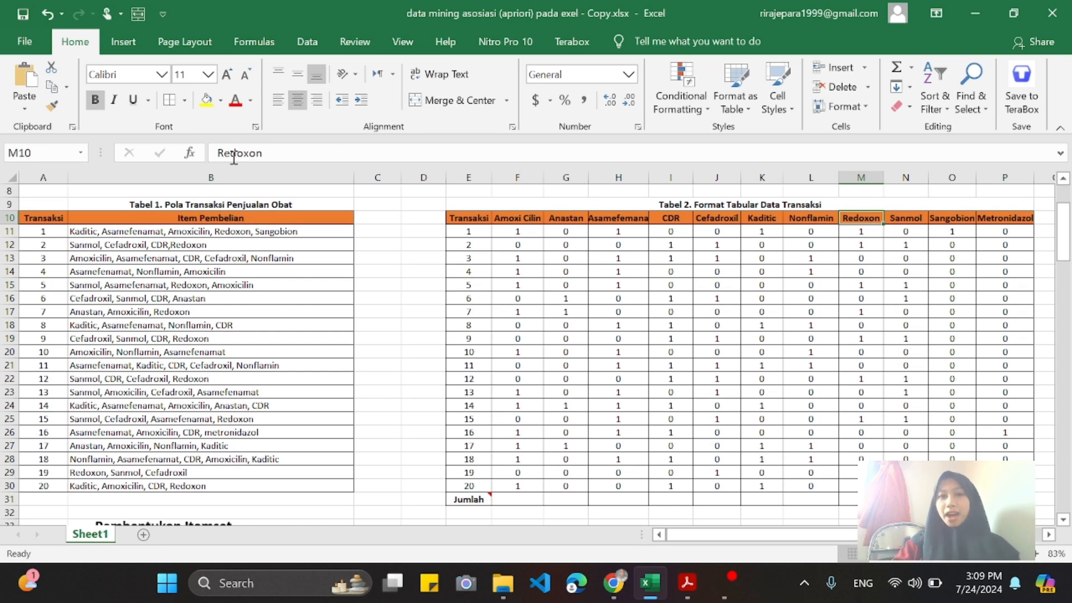
left_click_drag(61, 244, 326, 457)
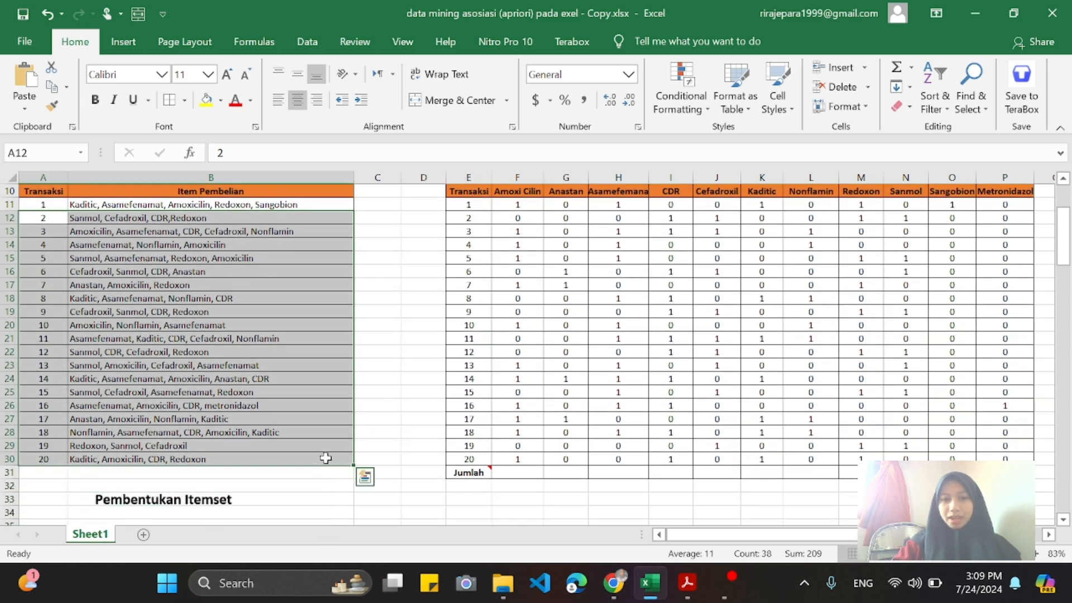
Use Quick Analysis to sum the Amoxi Cilin values of transactions 1 to 20 into the Jumlah row of Table 2.
left_click(523, 202)
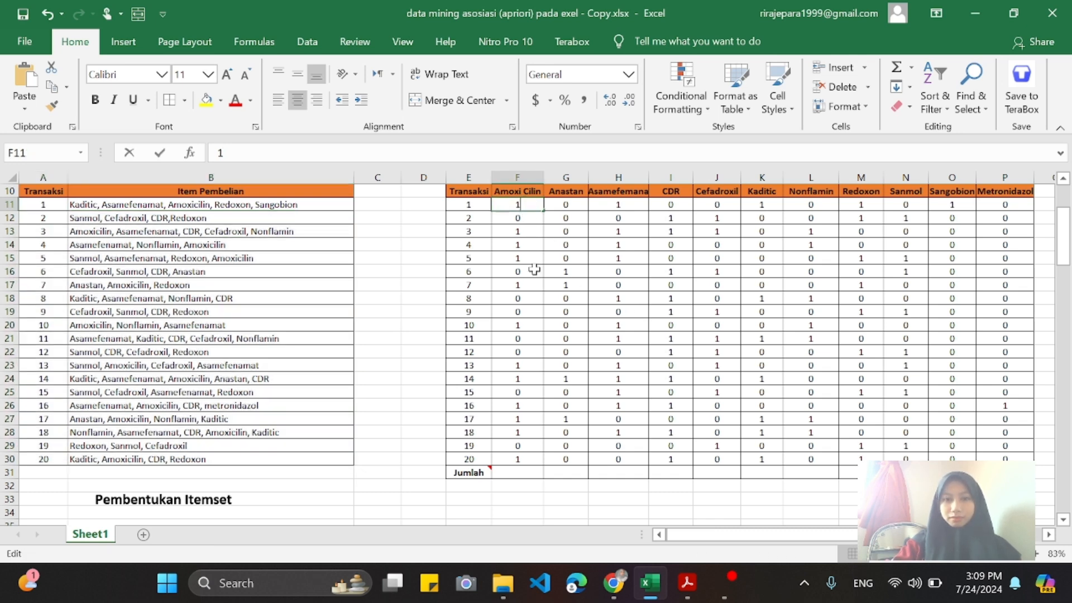
left_click(450, 270)
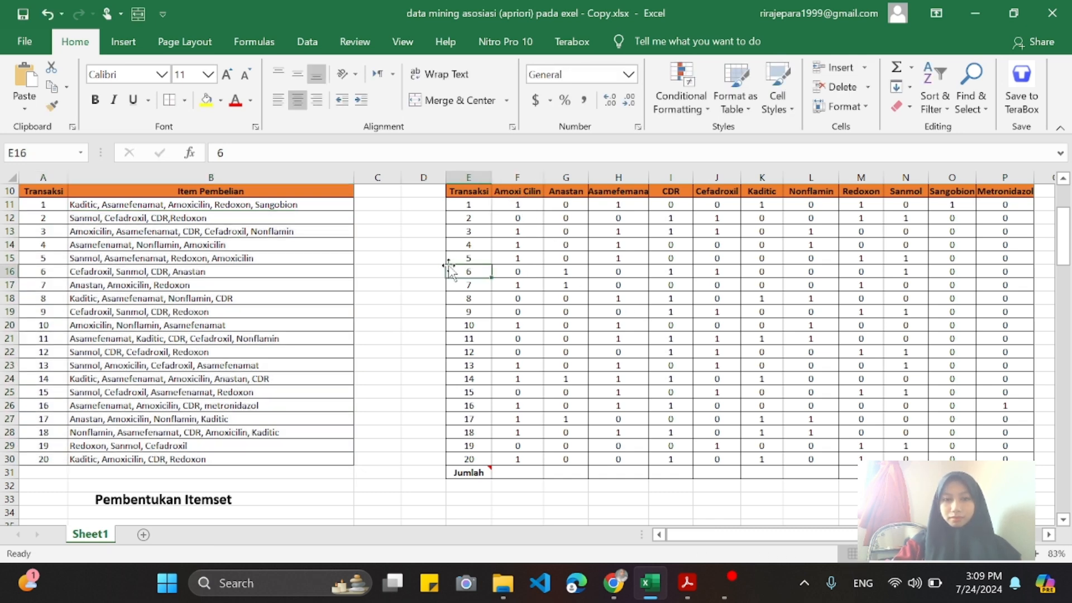
left_click(518, 203)
left_click_drag(518, 203, 537, 455)
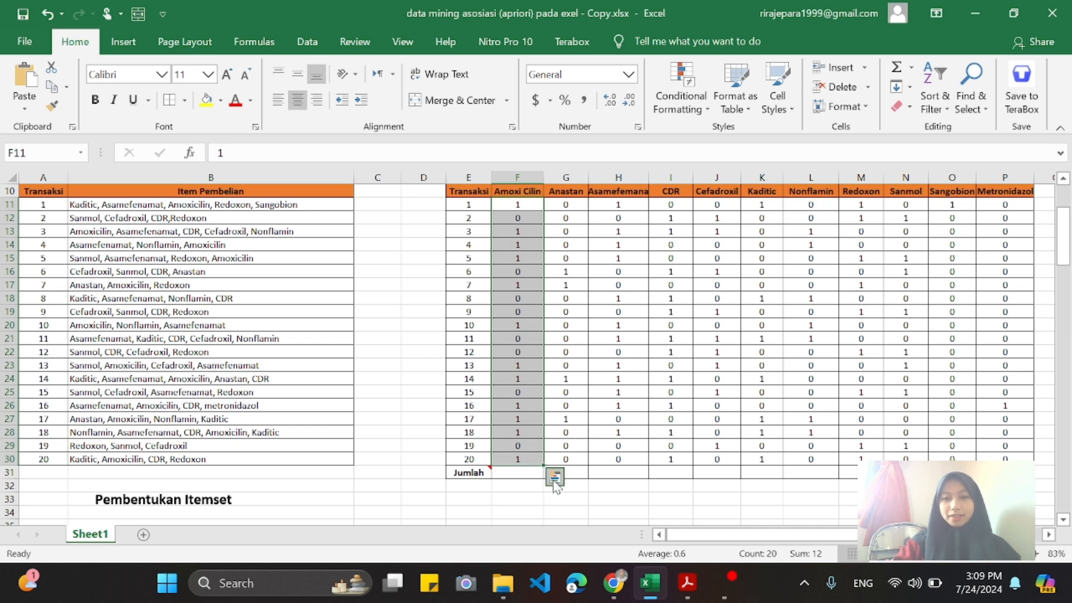
left_click(554, 476)
left_click(523, 343)
left_click(432, 392)
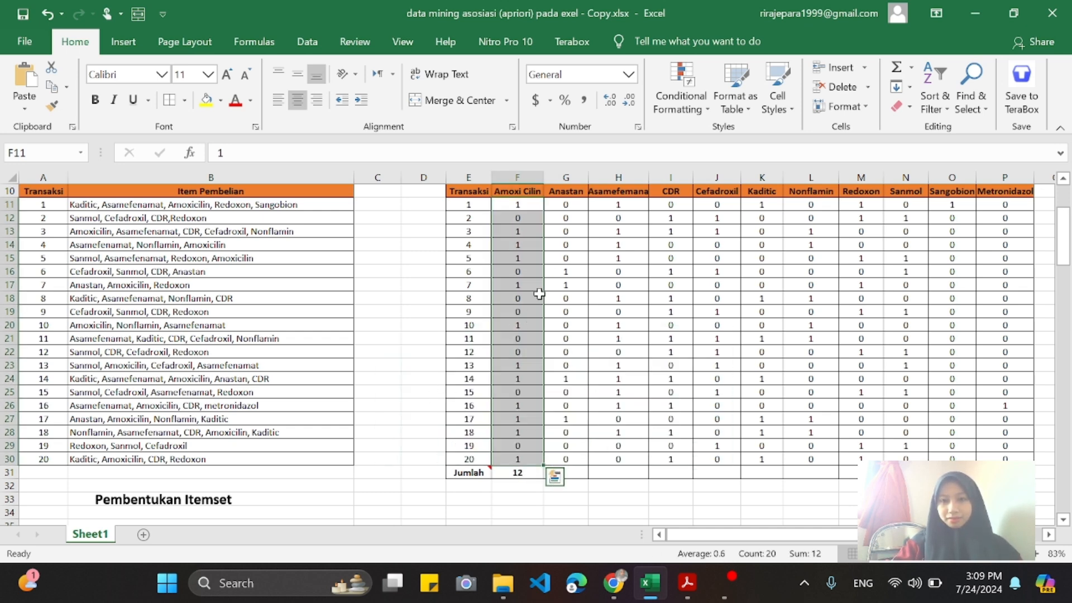
left_click_drag(565, 202, 580, 449)
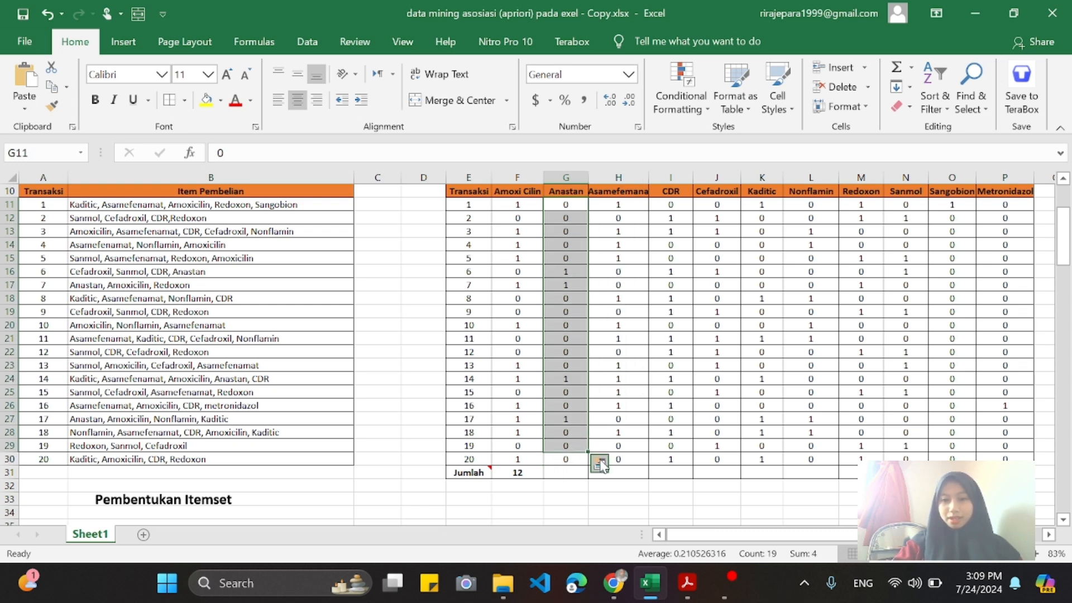
left_click(599, 463)
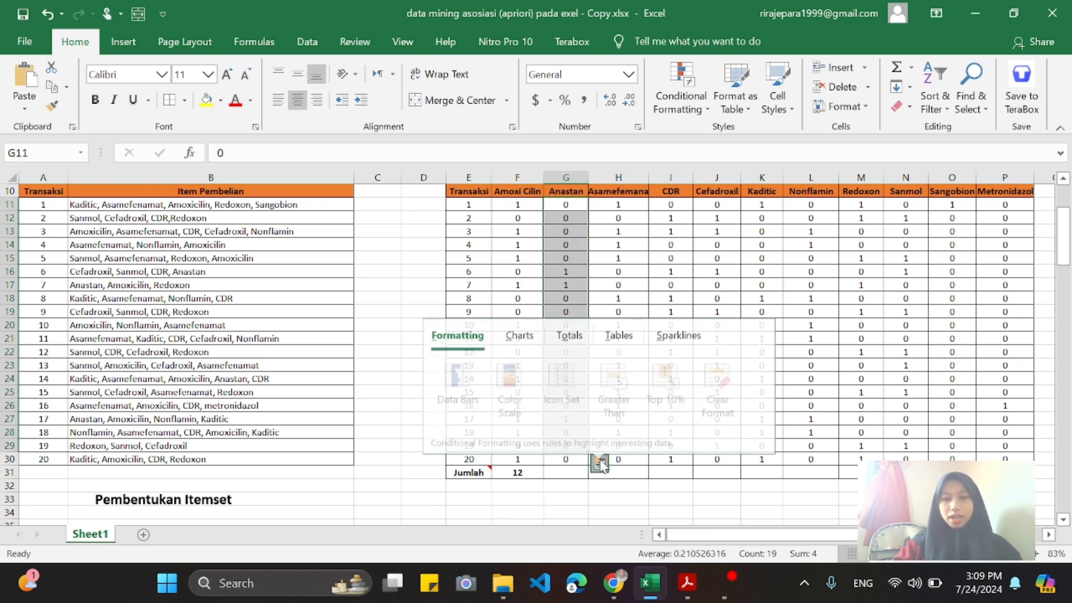
left_click(568, 330)
left_click(481, 384)
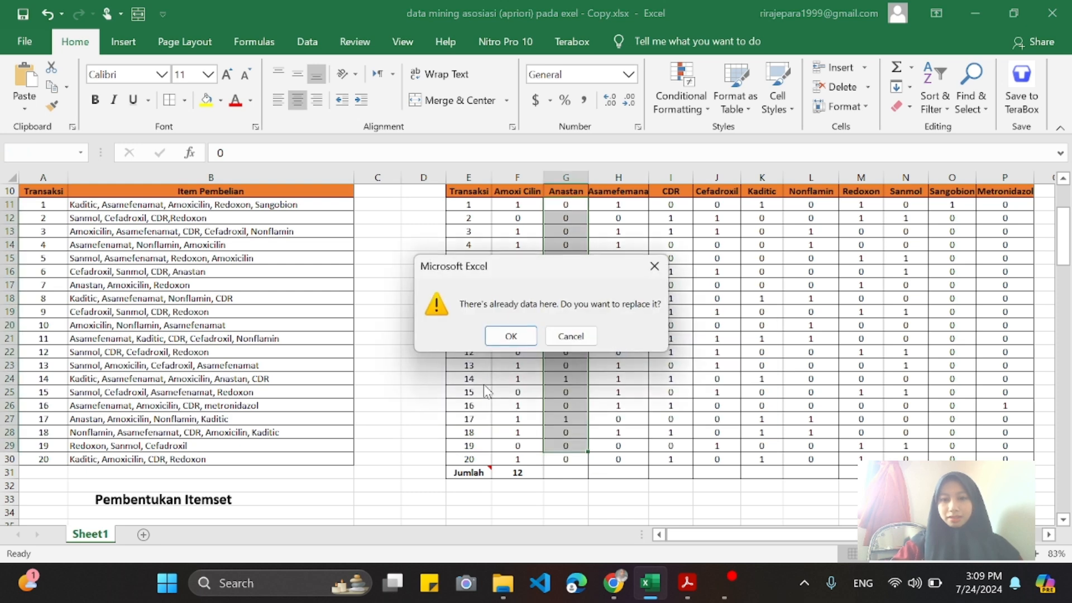
key("Return")
Sum the Anastan values of transactions 1 to 20 into the Jumlah row using Quick Analysis.
left_click_drag(565, 204, 568, 459)
left_click(599, 476)
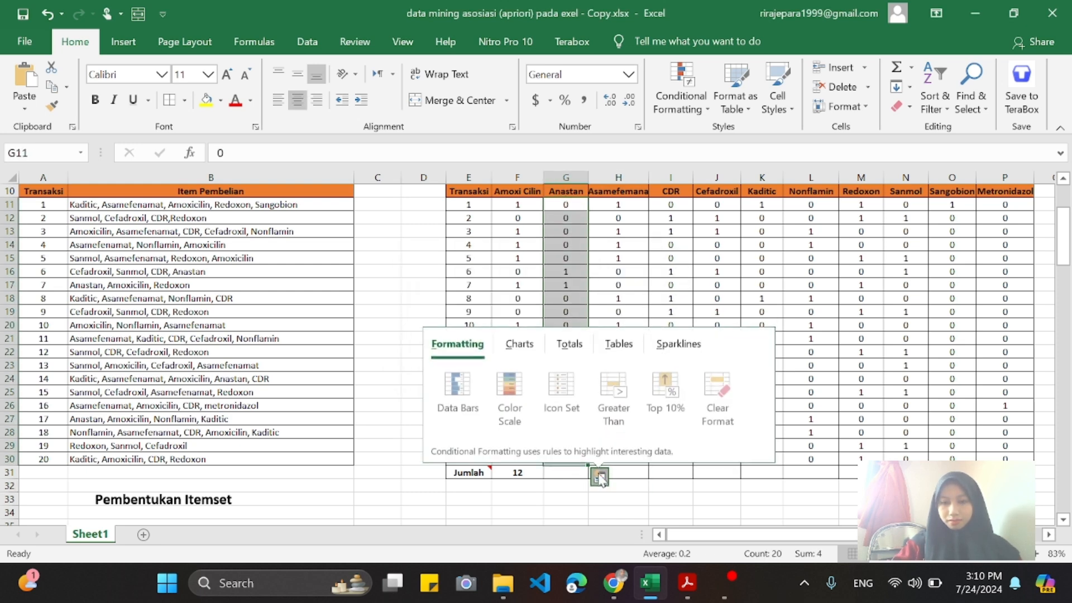
left_click(567, 355)
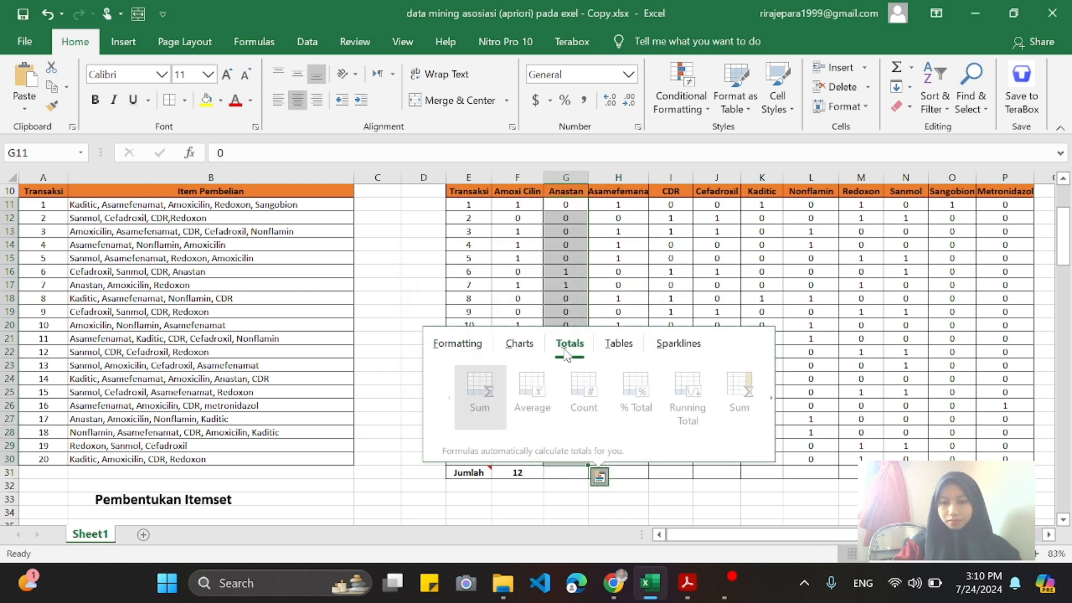
left_click(484, 404)
left_click(574, 459)
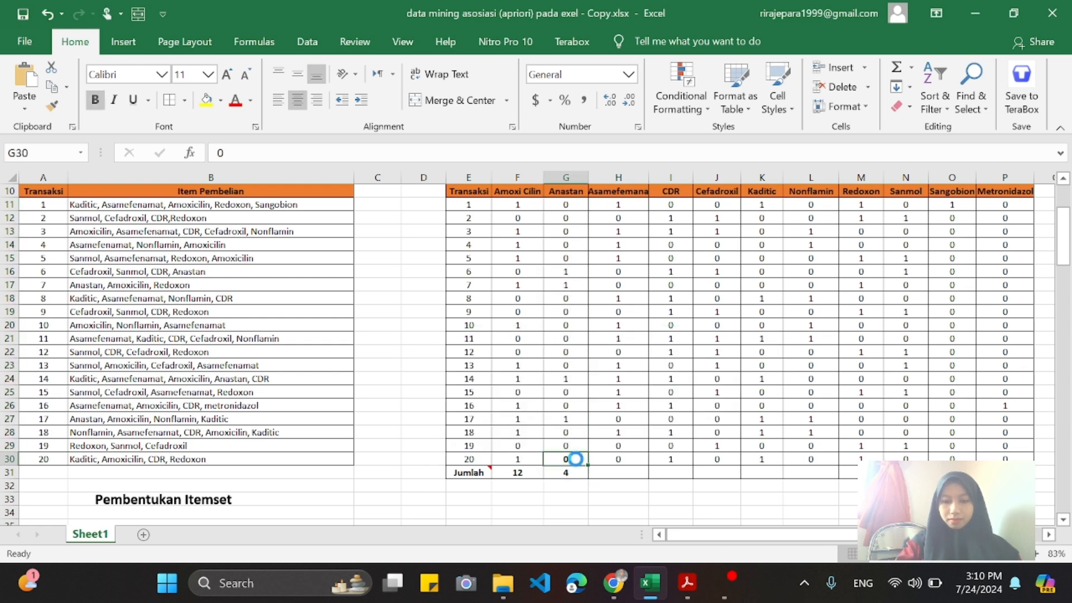
Add Quick Analysis sums of transactions 1 to 20 to the Jumlah row for the Asamefenamat and CDR columns.
left_click_drag(627, 205, 619, 464)
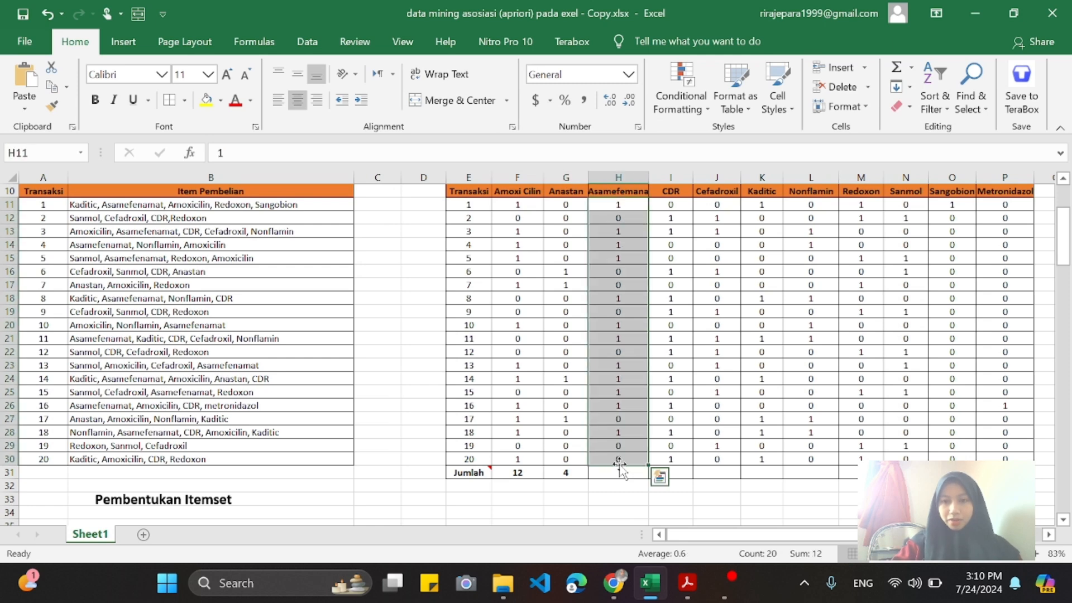
left_click(661, 477)
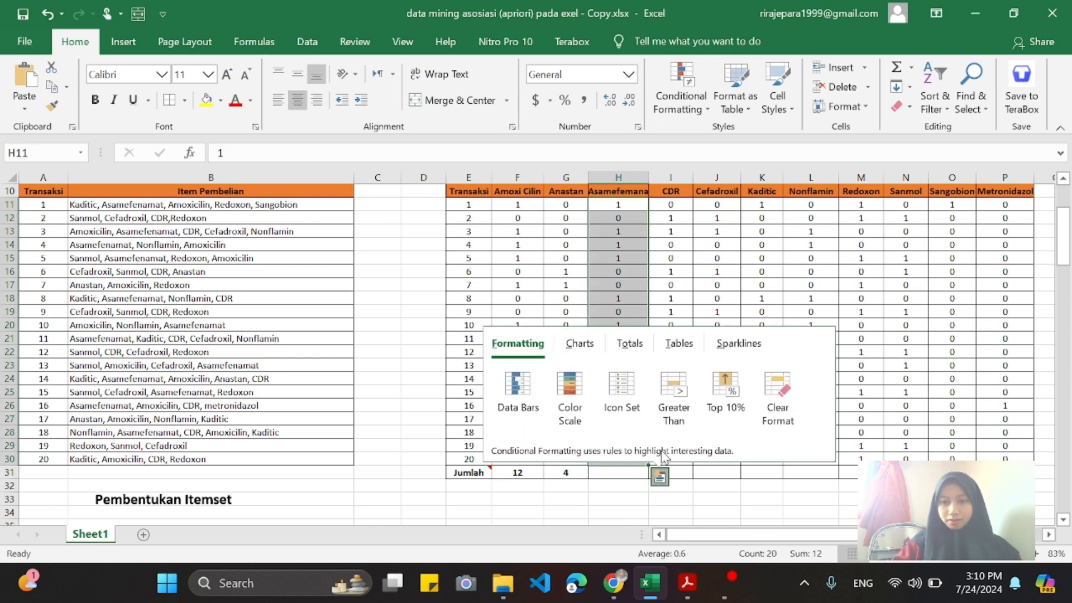
left_click(621, 346)
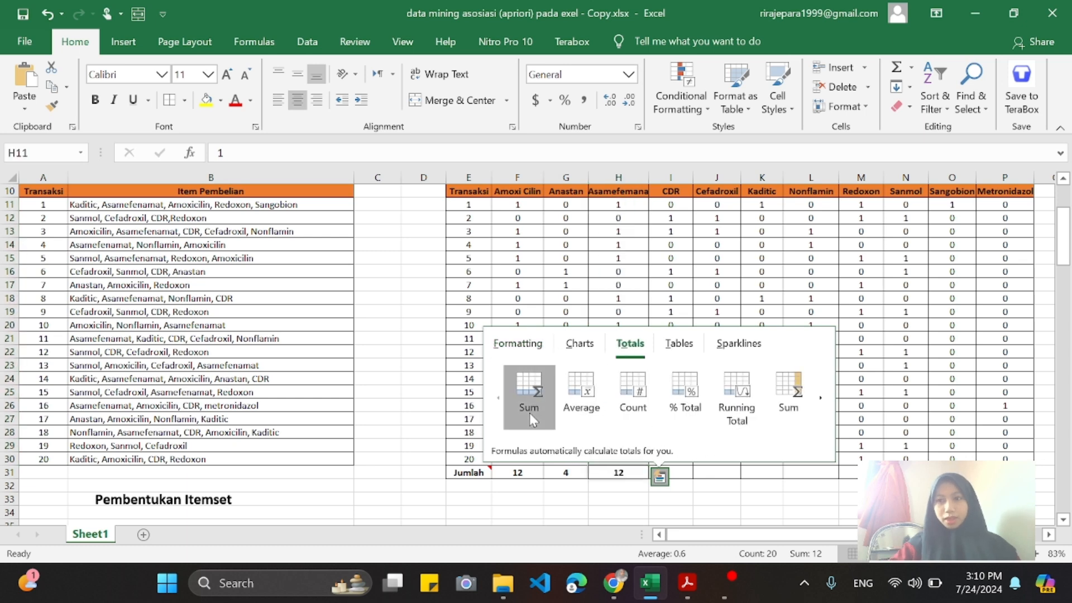
left_click(529, 413)
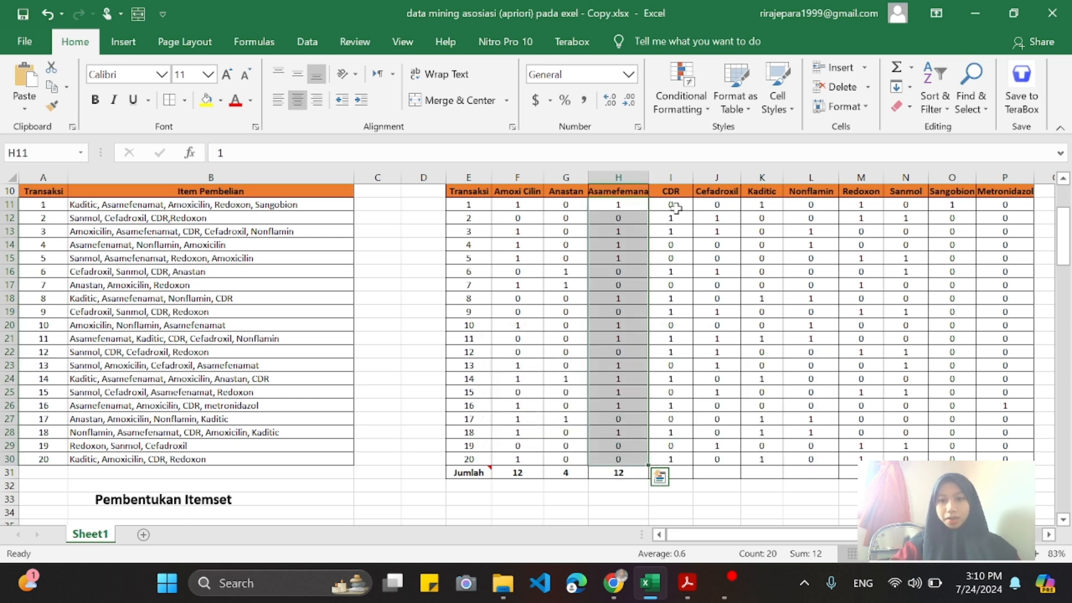
left_click_drag(675, 209, 682, 459)
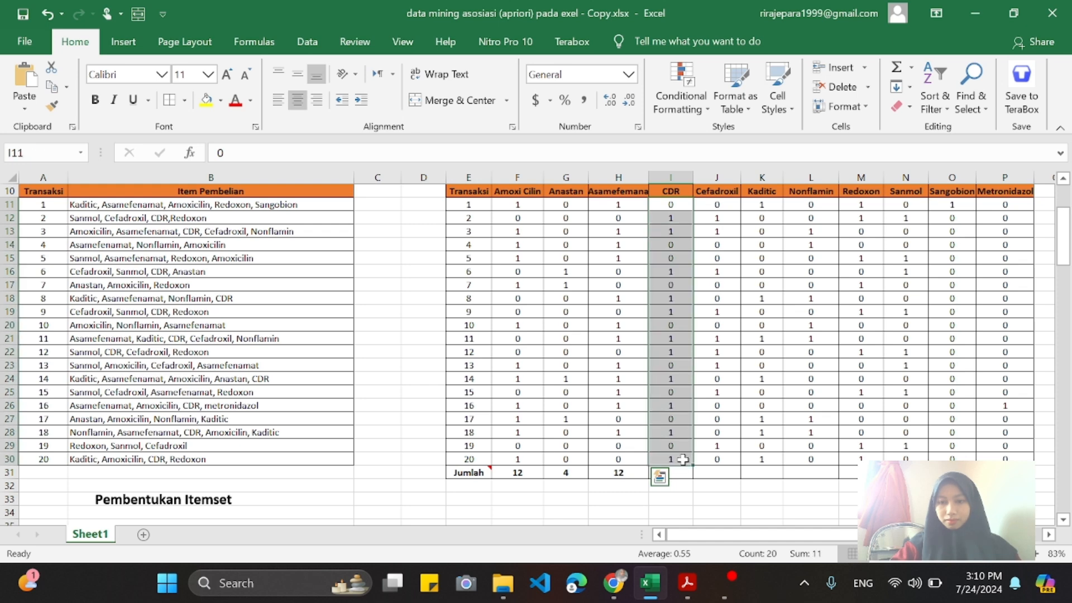
left_click(704, 478)
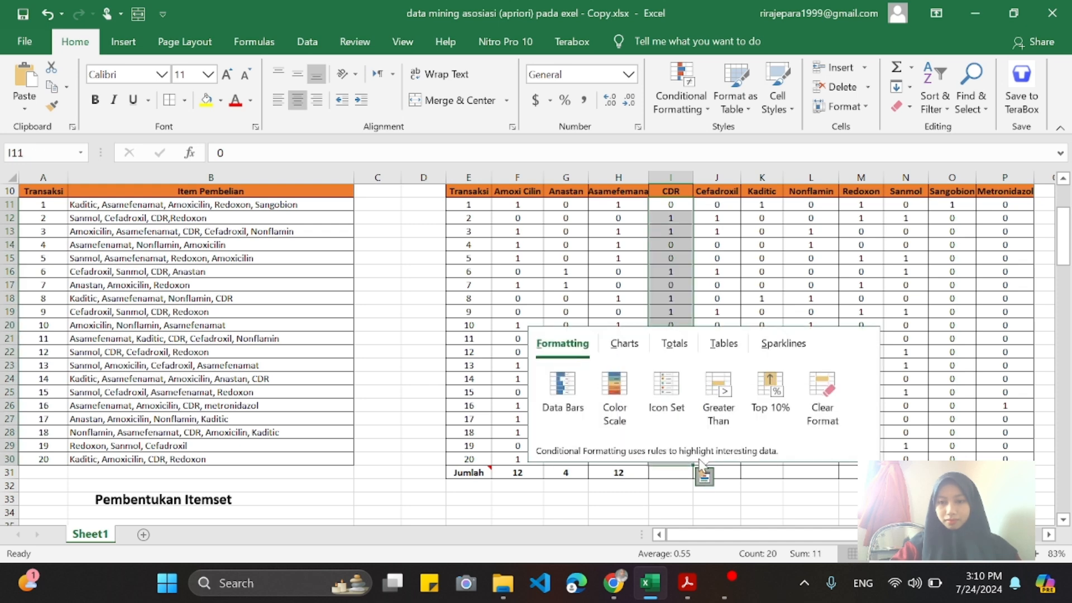
left_click(664, 344)
left_click(580, 394)
Total the Cefadroxil and Kaditic columns over transactions 1 to 20 in the Jumlah row with Quick Analysis sums.
left_click_drag(719, 204, 725, 458)
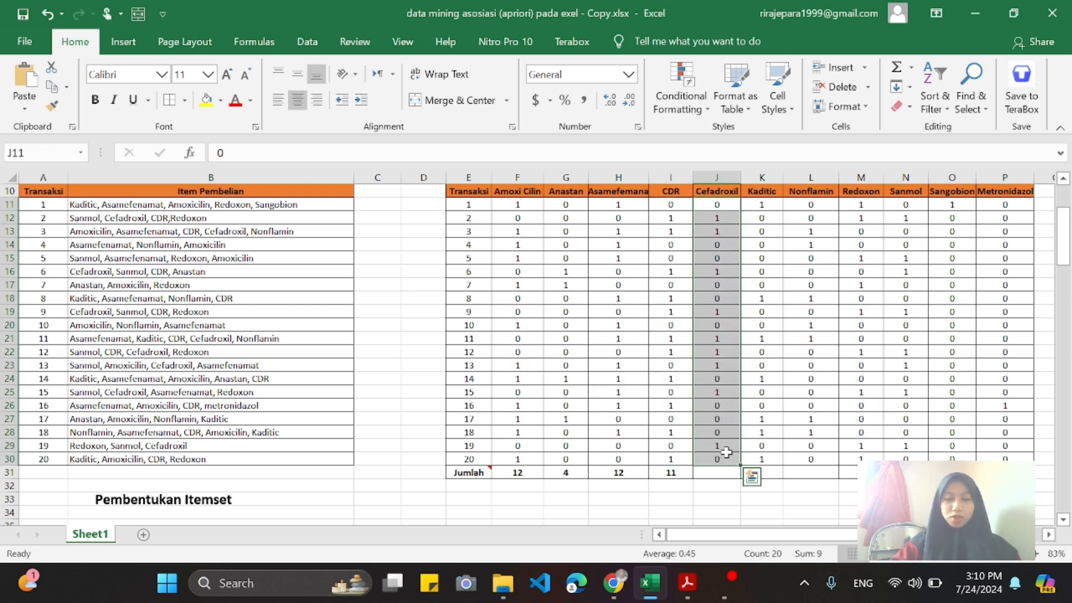
left_click(751, 477)
left_click(716, 345)
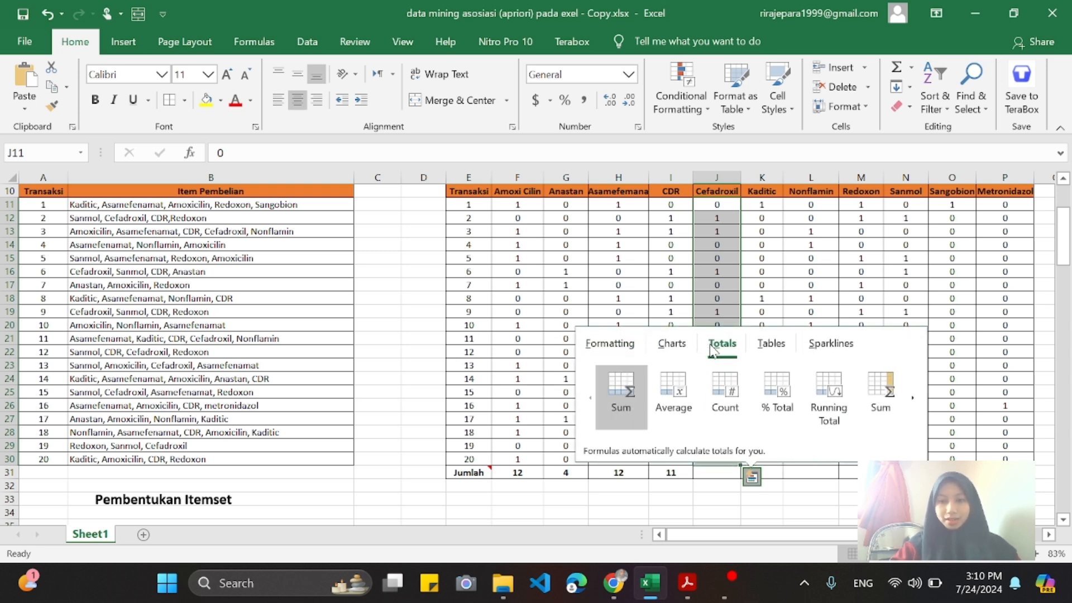
left_click(621, 398)
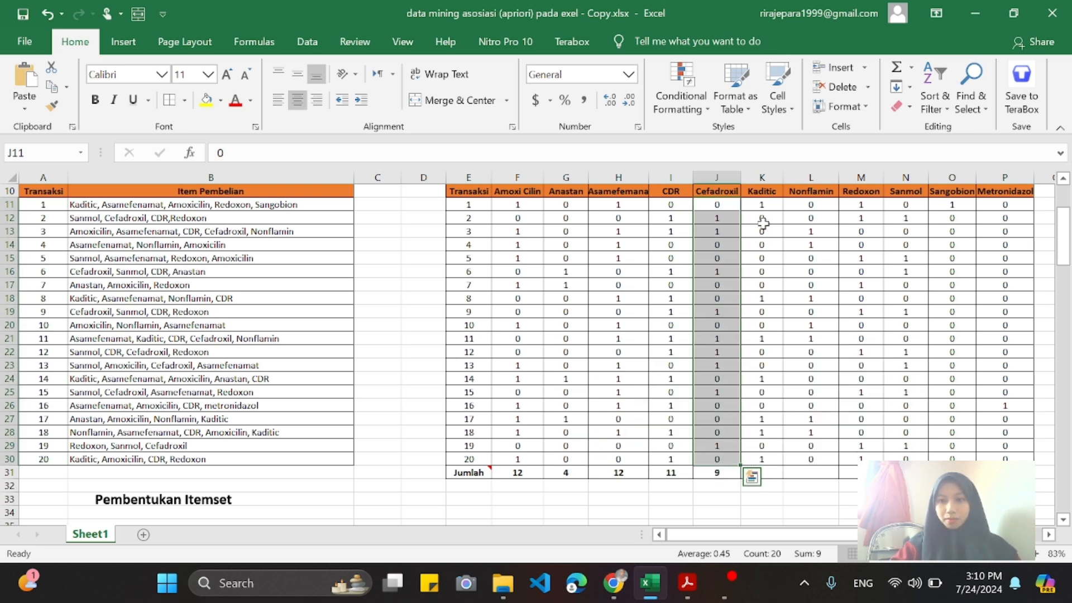
left_click_drag(761, 204, 761, 459)
left_click(793, 478)
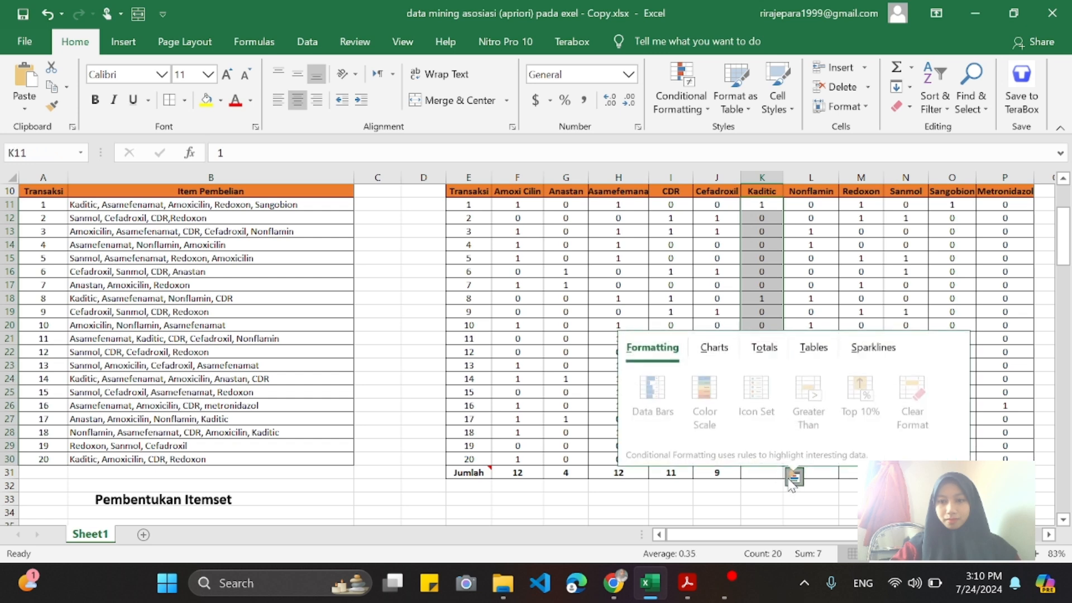
left_click(764, 344)
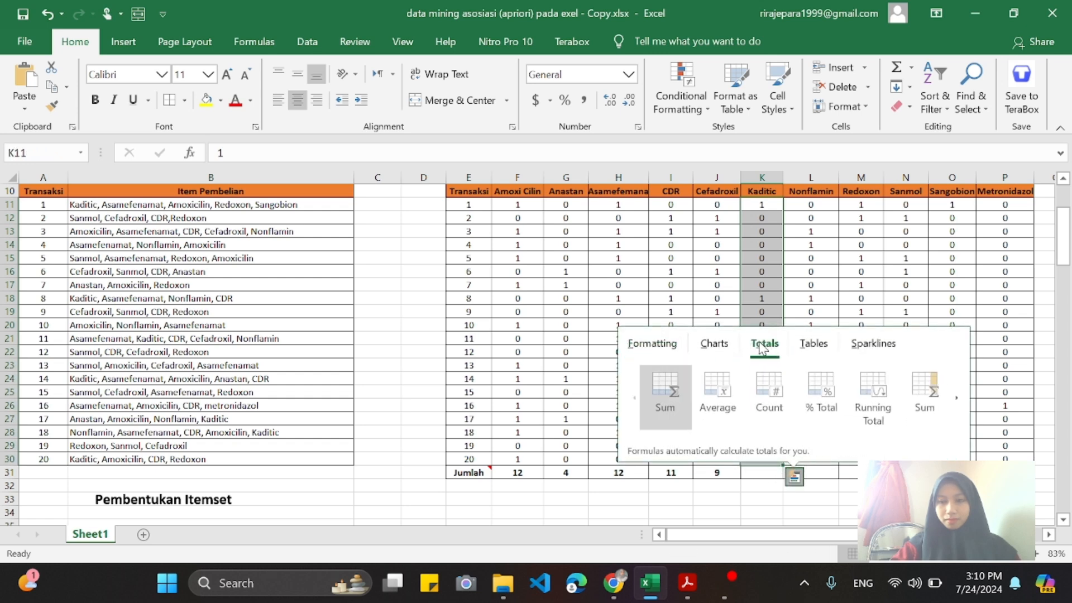
left_click(661, 392)
Total the Nonflamin and Redoxon columns over transactions 1 to 20 in the Jumlah row with Quick Analysis sums.
left_click_drag(815, 205, 835, 461)
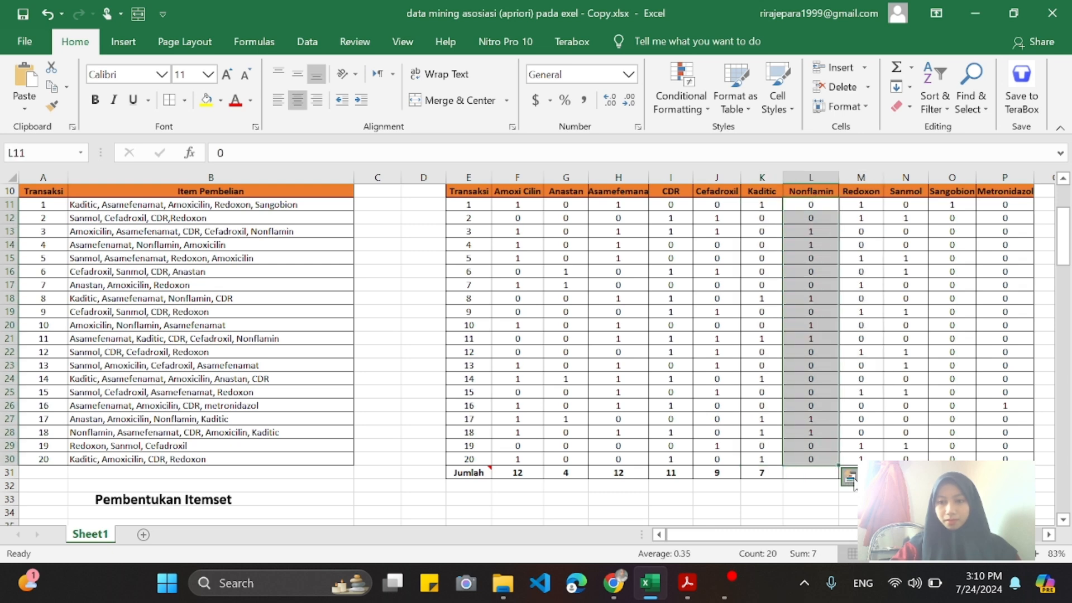
left_click(850, 477)
left_click(820, 344)
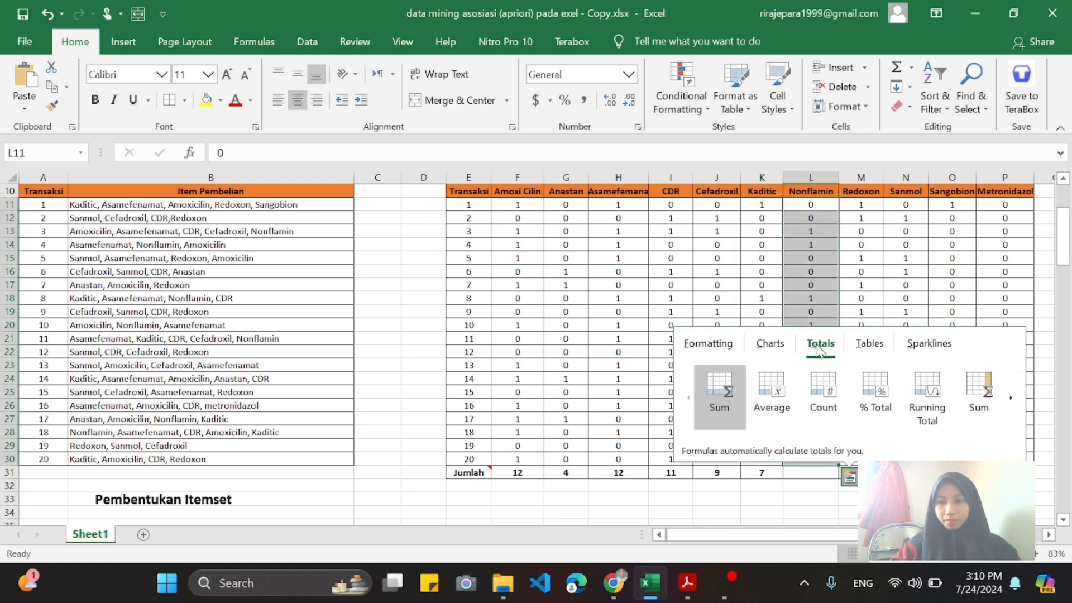
left_click(728, 386)
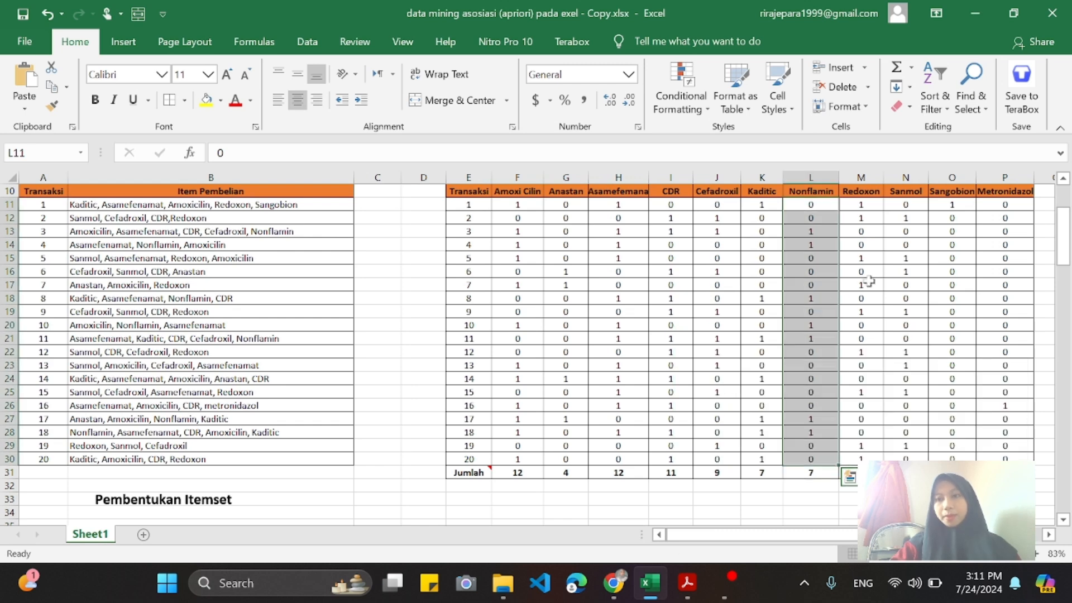
left_click_drag(861, 205, 860, 458)
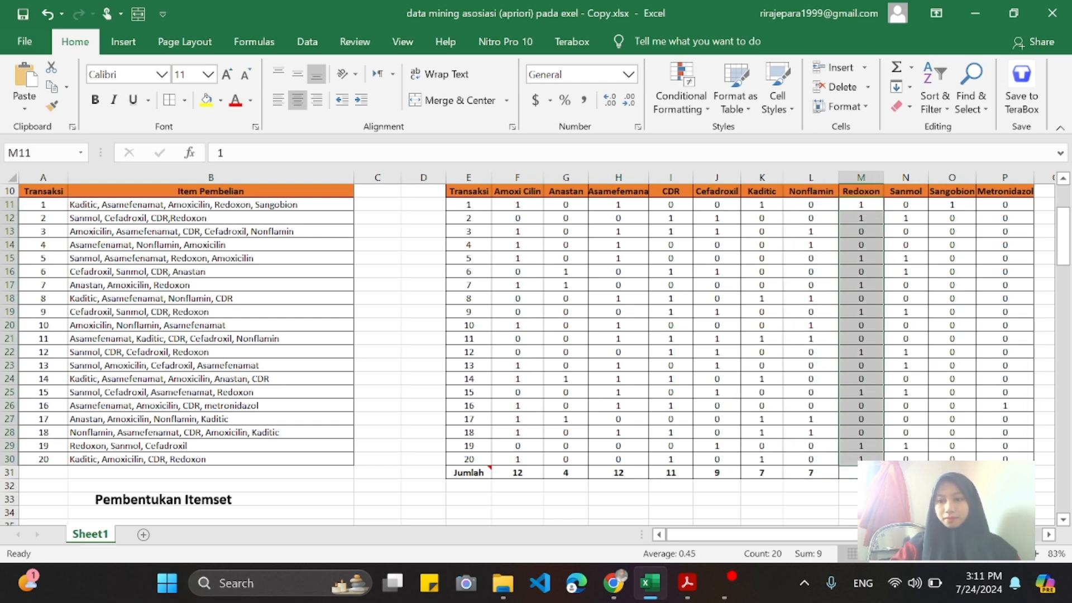
left_click(893, 474)
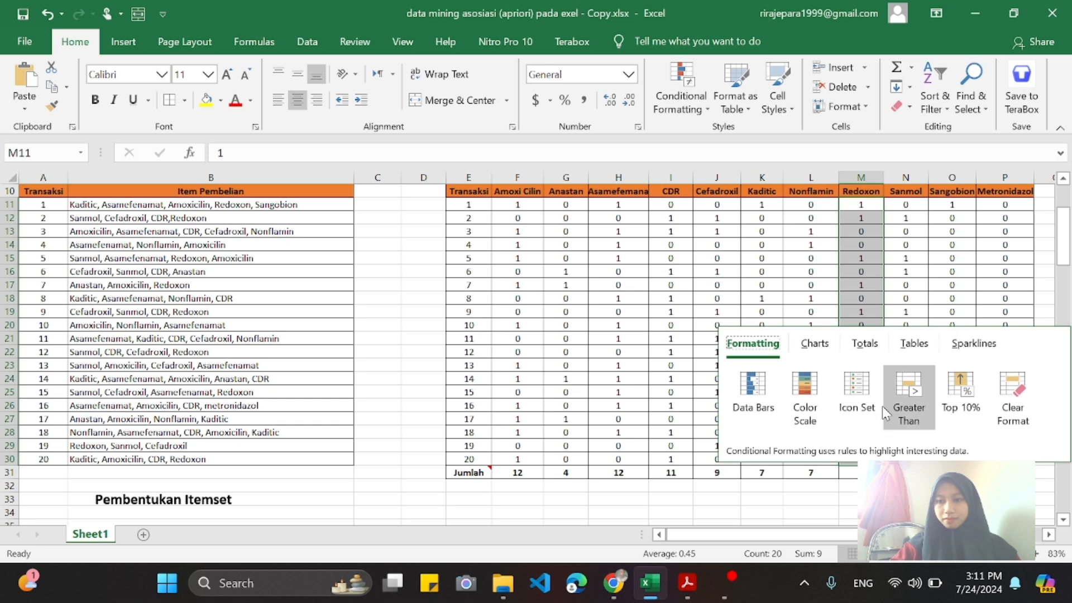
left_click(865, 344)
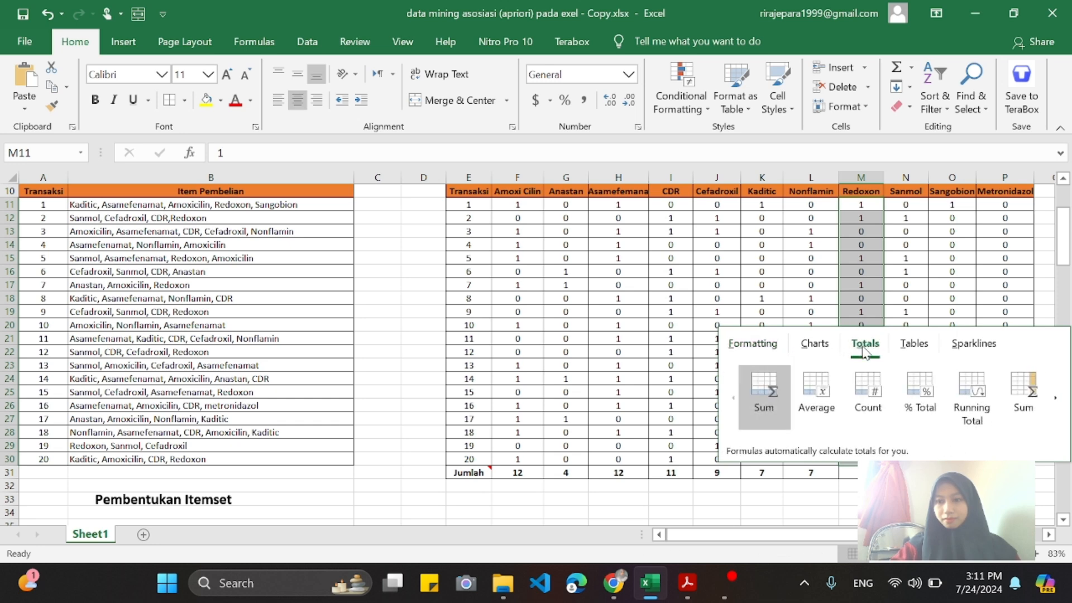
left_click(764, 393)
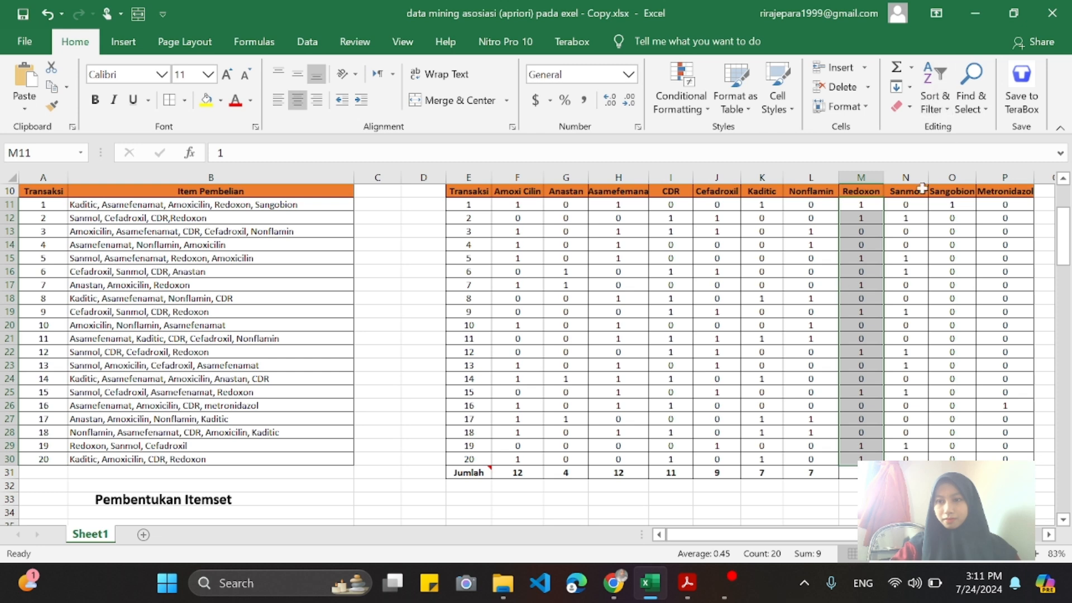
Sum the Sanmol values of transactions 1 to 20 into the Jumlah row using Quick Analysis.
left_click_drag(905, 205, 907, 459)
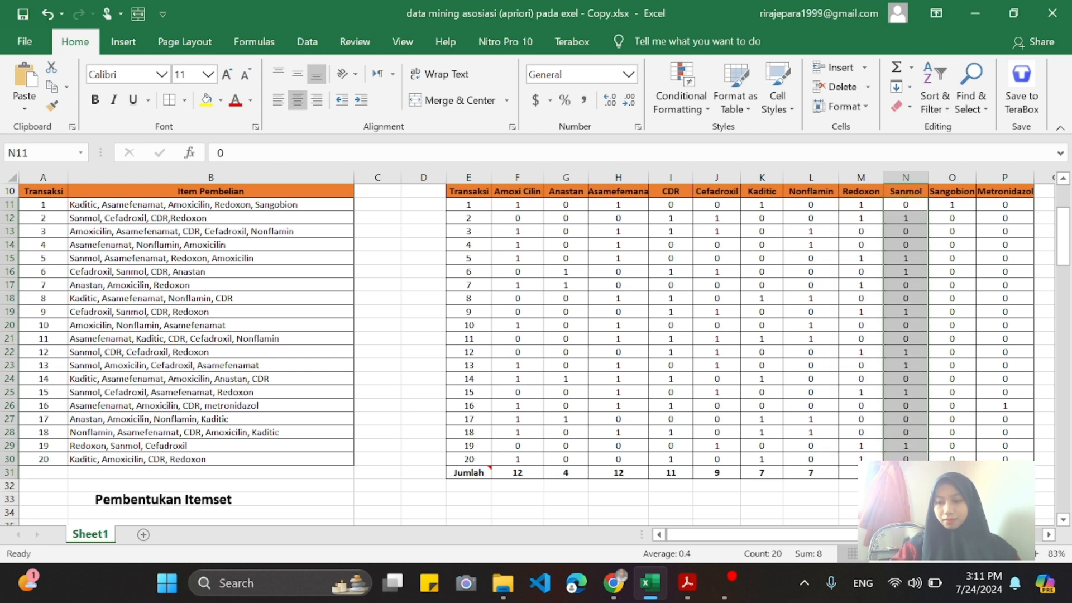
left_click(904, 202)
left_click_drag(904, 202, 910, 455)
key("ctrl+q")
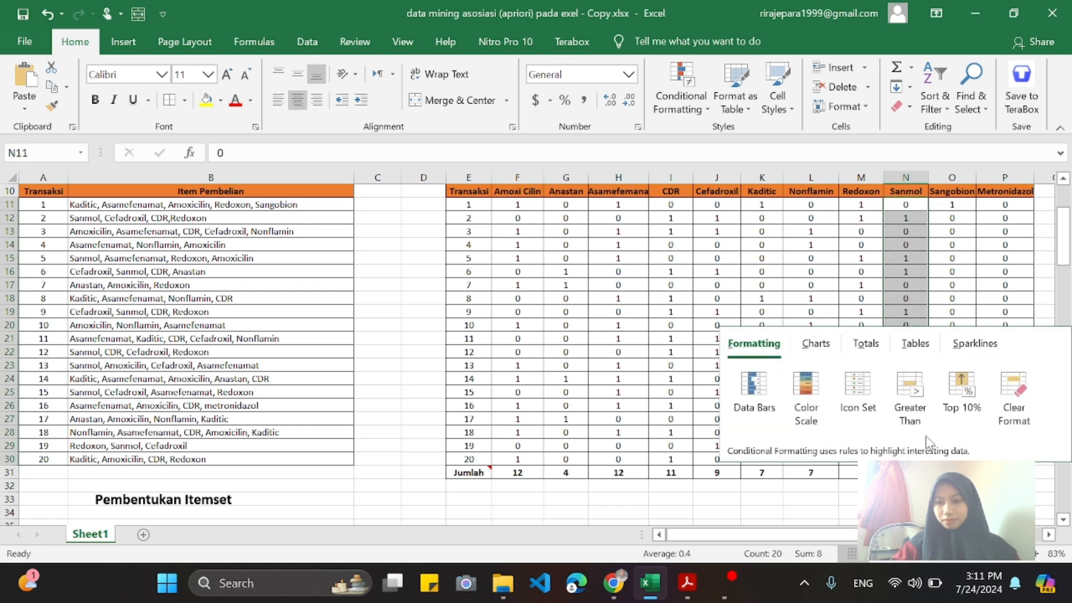
left_click(866, 343)
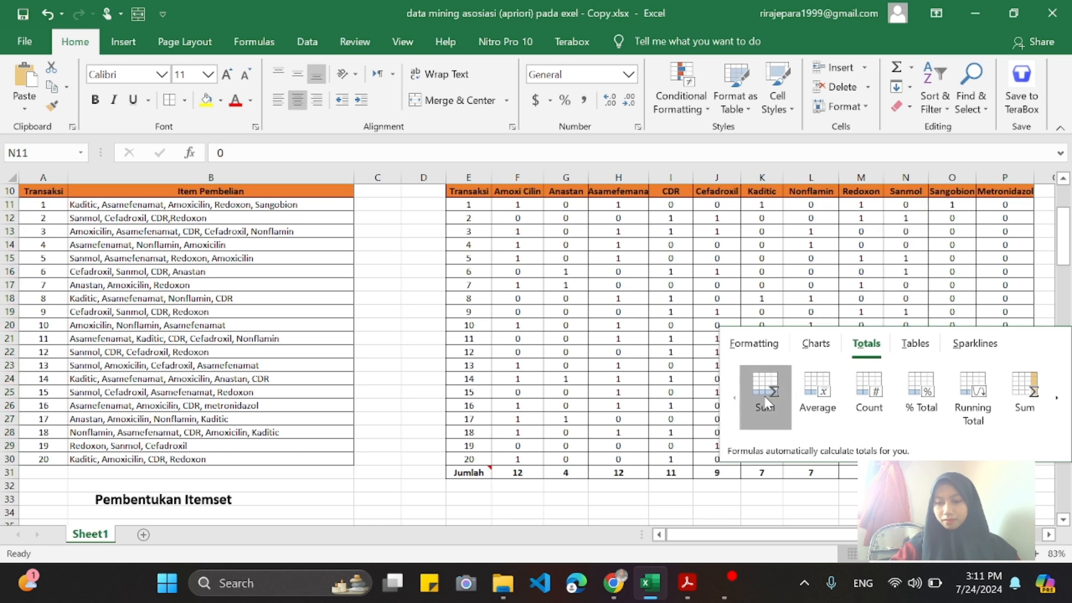
left_click(763, 390)
Sum the Sangobion values of transactions 1 to 20 into the Jumlah row using Quick Analysis.
left_click_drag(951, 205, 964, 458)
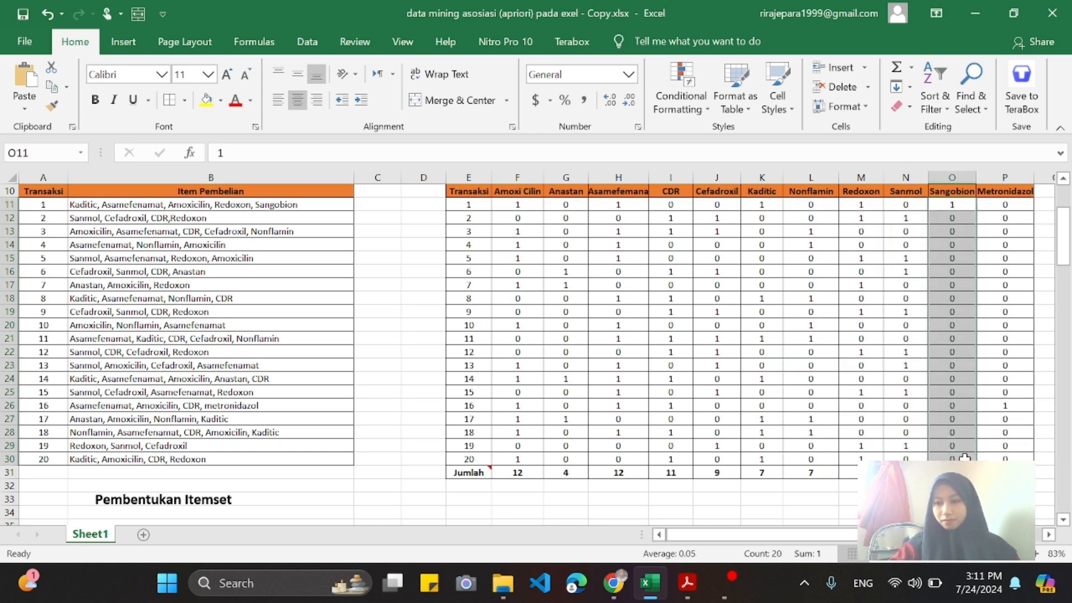
key("ctrl+q")
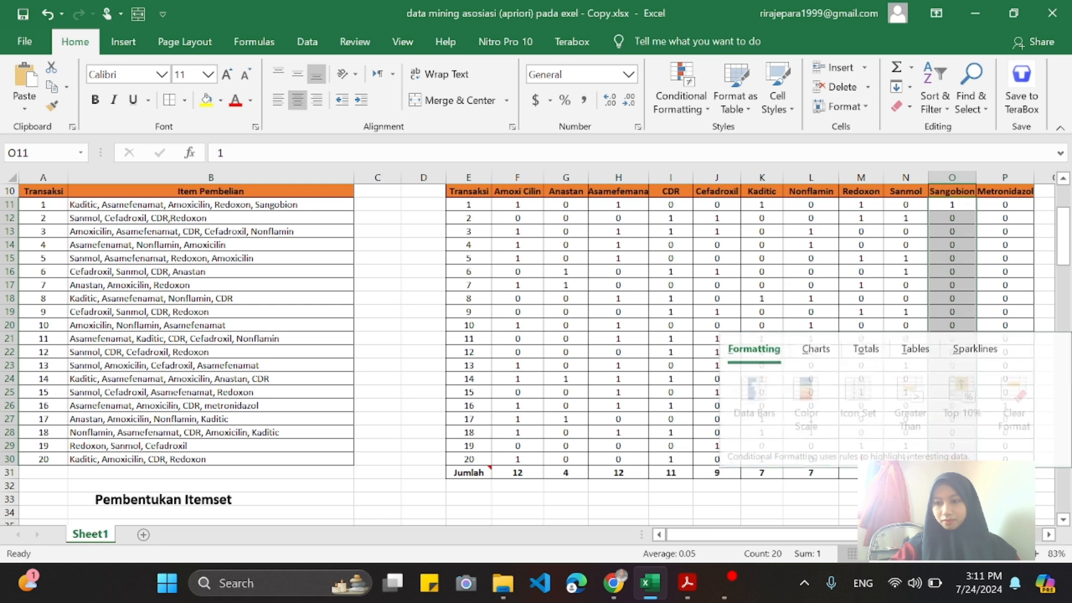
left_click(871, 345)
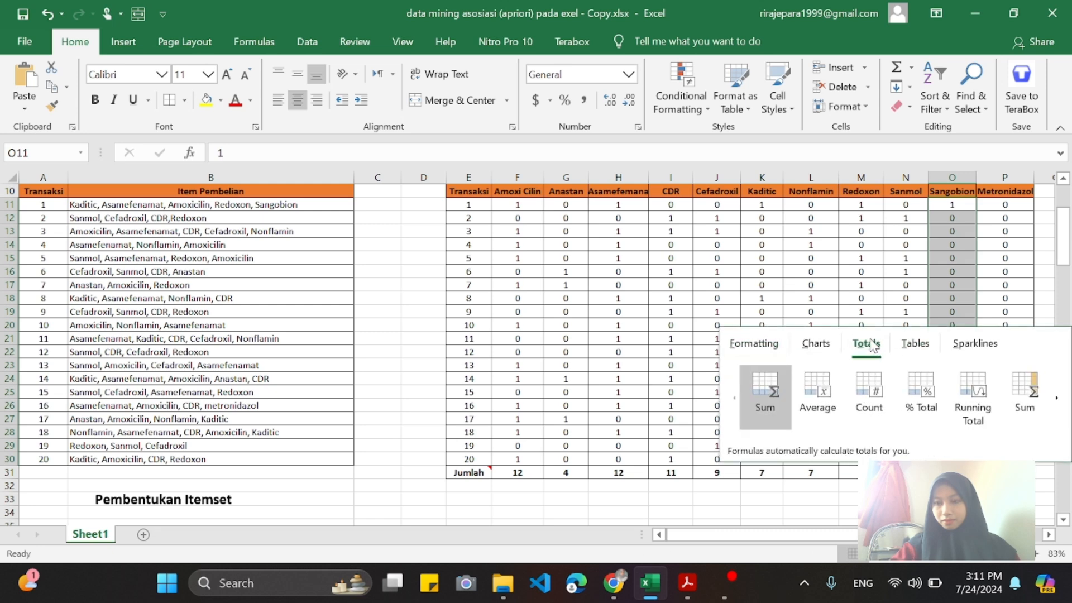
left_click(773, 382)
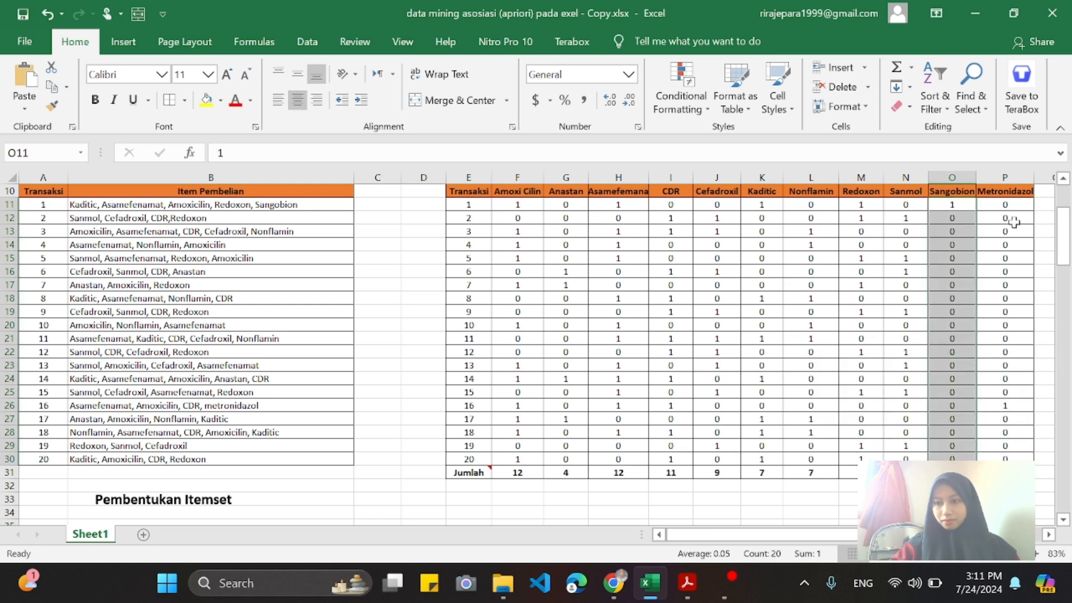
Sum the Metronidazol values of transactions 1 to 20 into the Jumlah row using Quick Analysis.
left_click(1004, 202)
left_click_drag(1004, 204, 1004, 460)
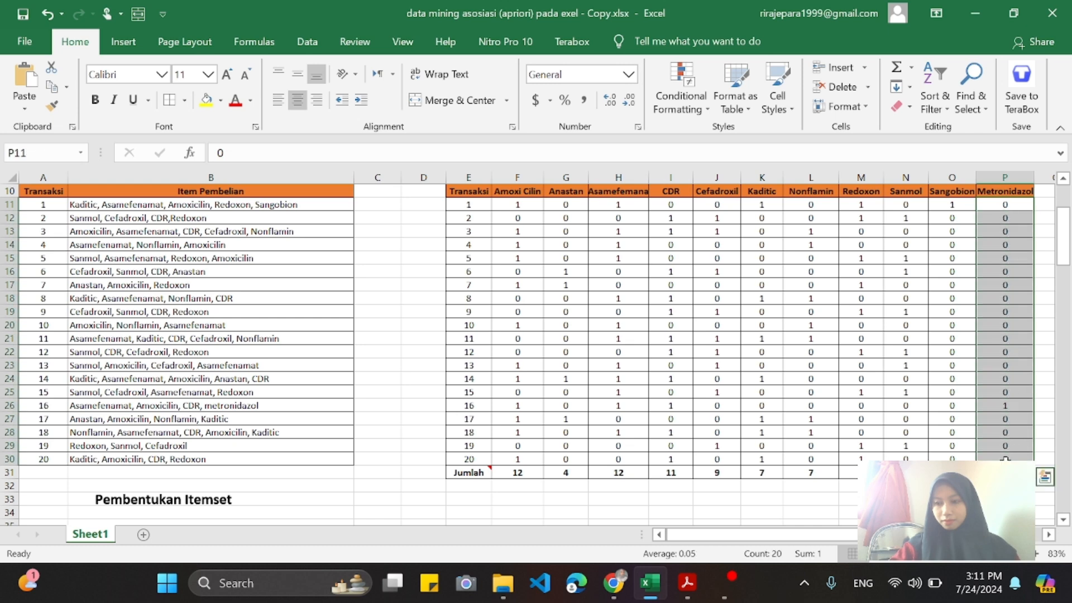
left_click(1045, 478)
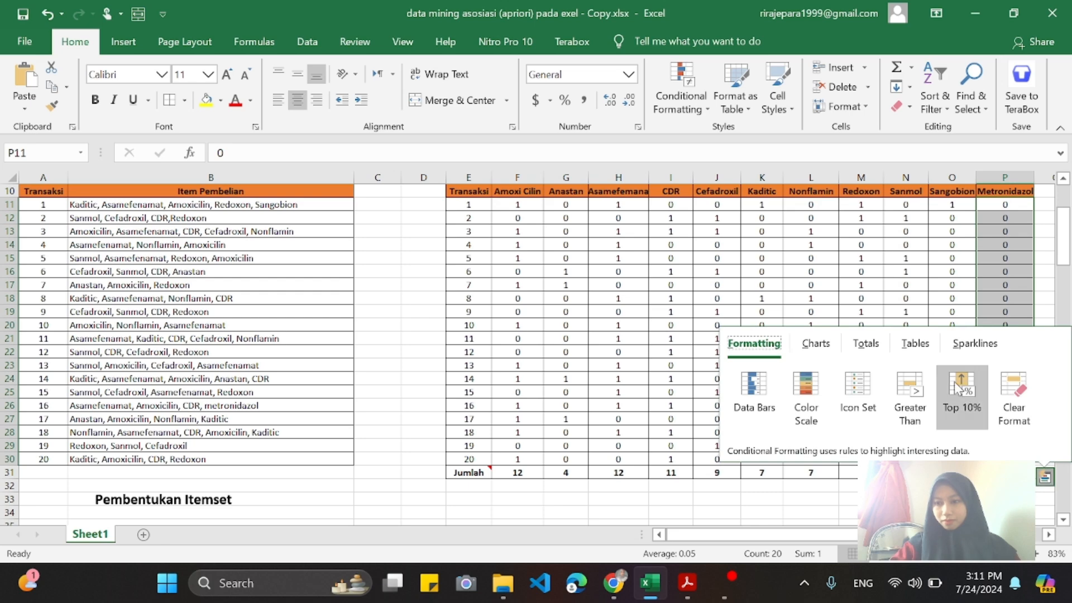
left_click(866, 343)
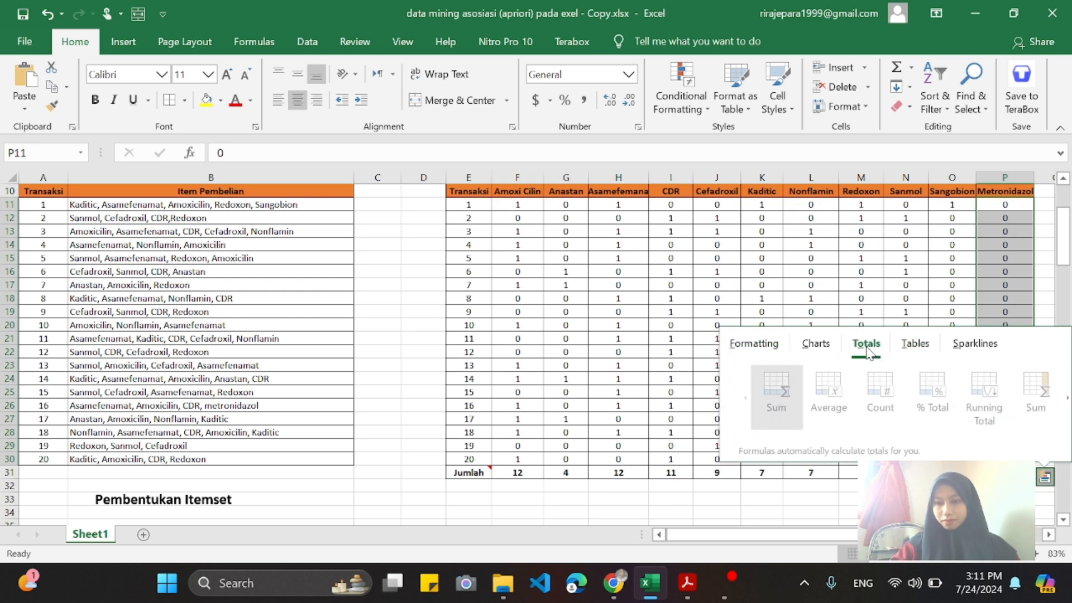
left_click(763, 384)
left_click(812, 510)
scroll(812, 508, "up", 2)
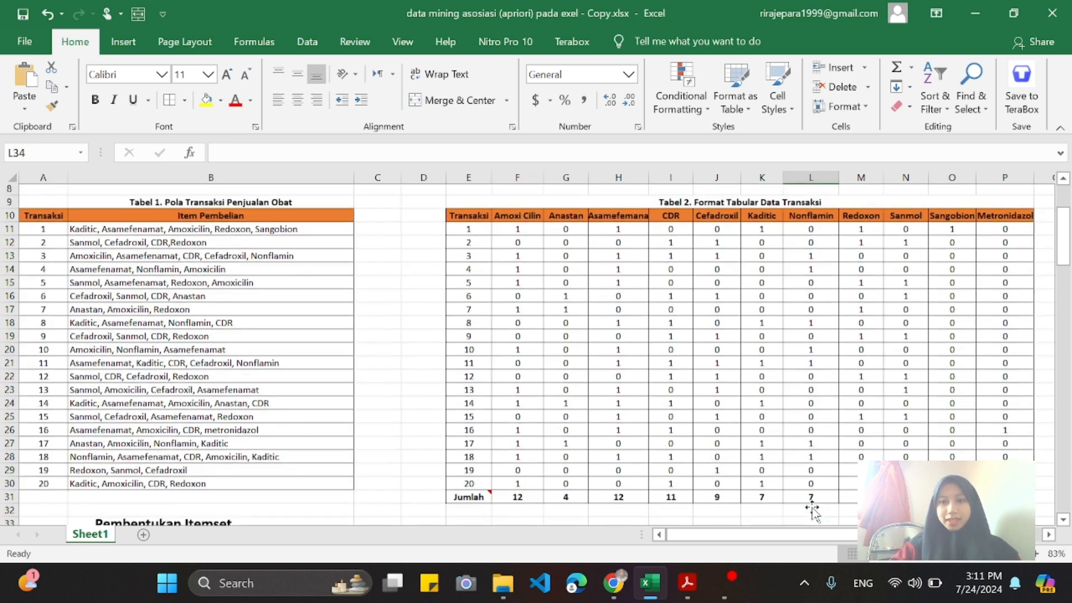
Review the 40% minimum support condition under 1 Itemset and the transaction values in Table 2.
scroll(812, 508, "down", 2)
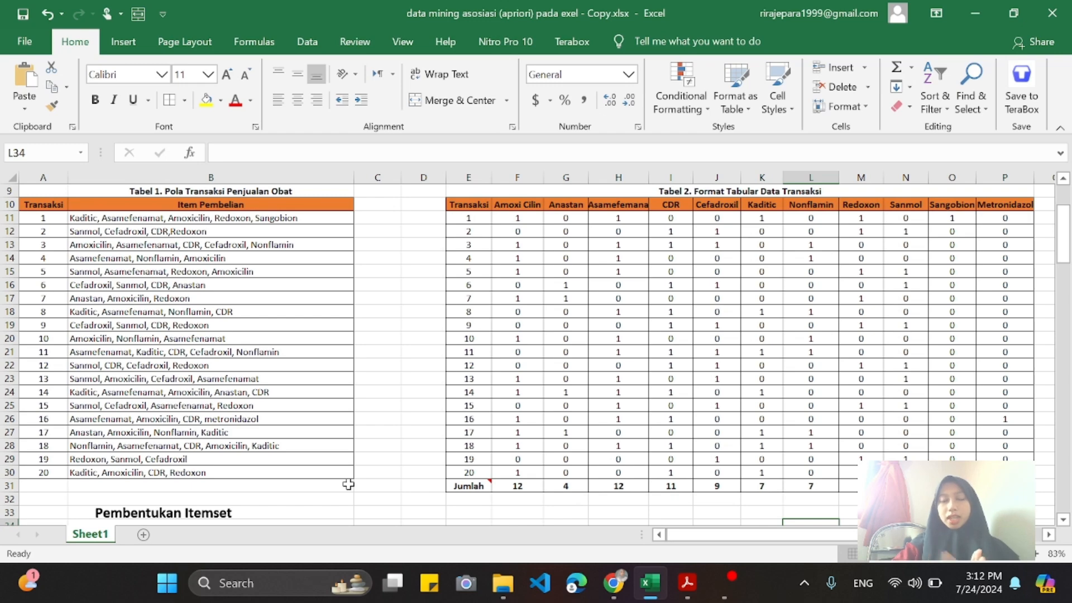
scroll(348, 484, "down", 3)
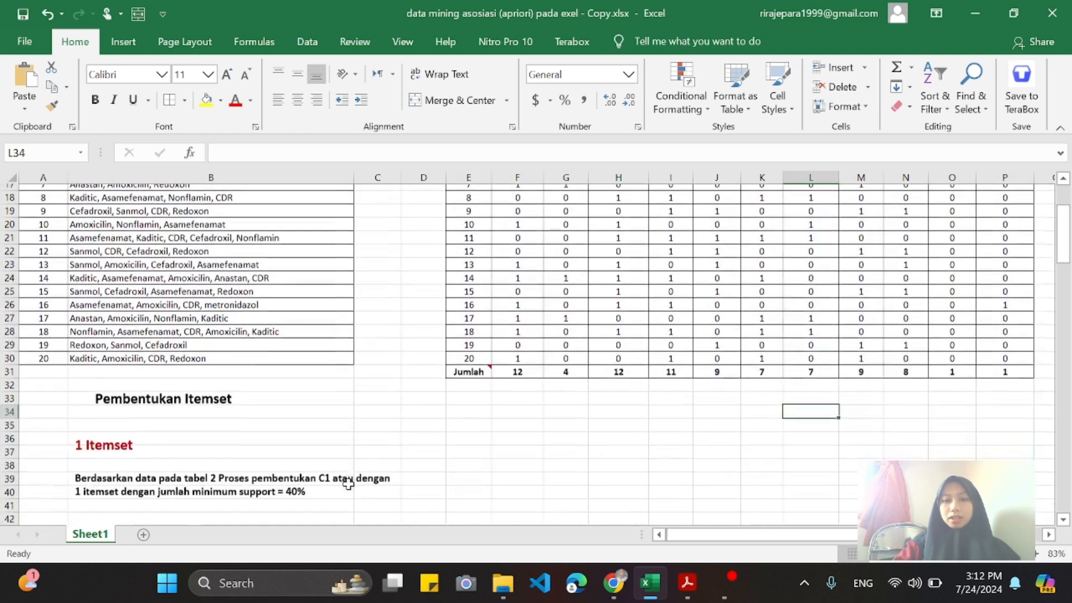
left_click_drag(193, 484, 311, 486)
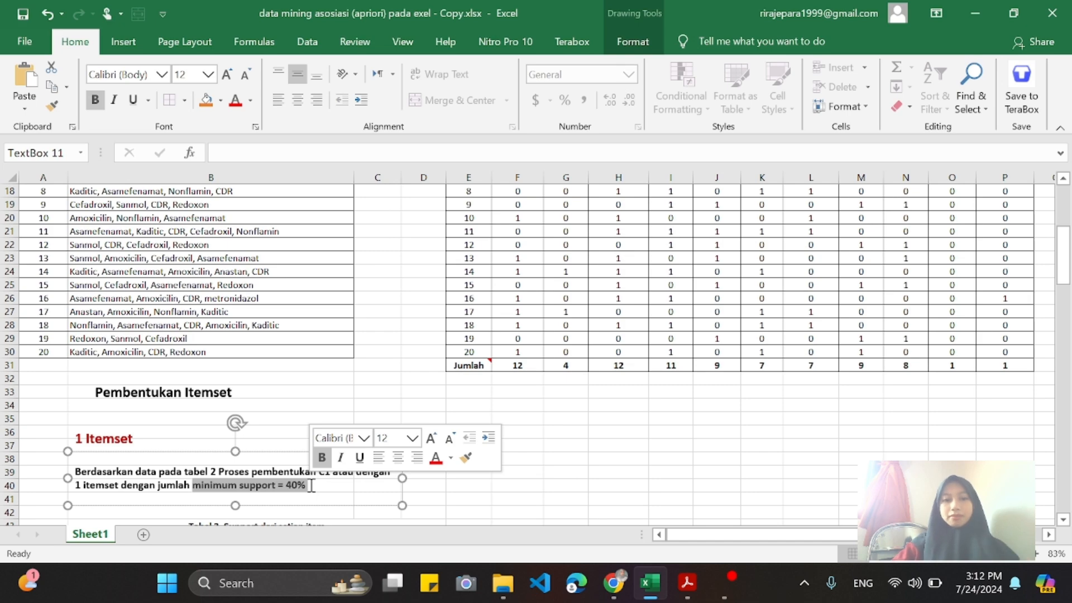
scroll(312, 486, "down", 2)
left_click(492, 433)
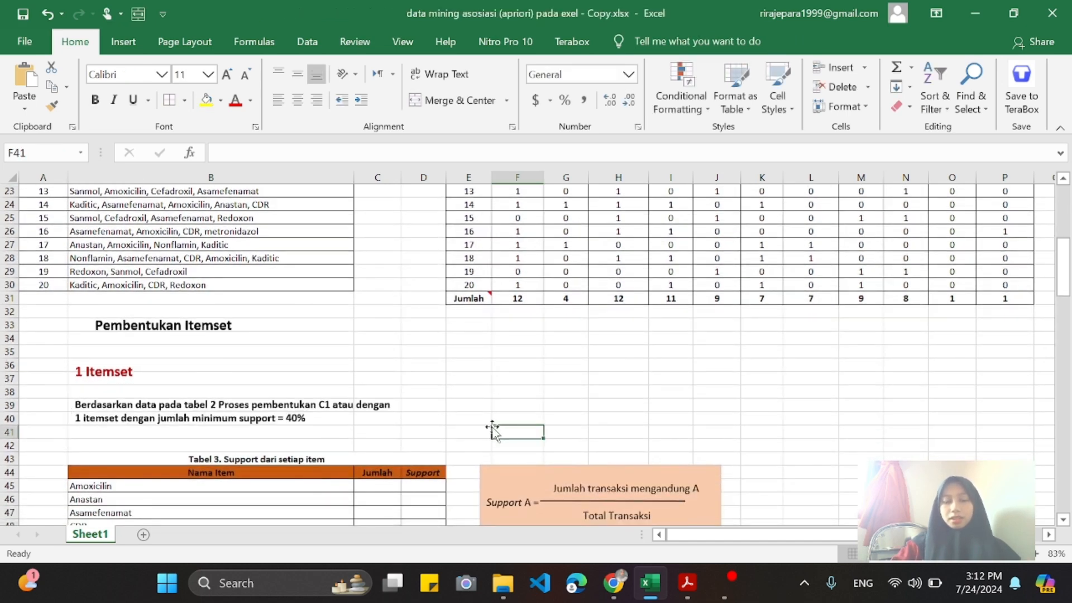
scroll(493, 430, "down", 2)
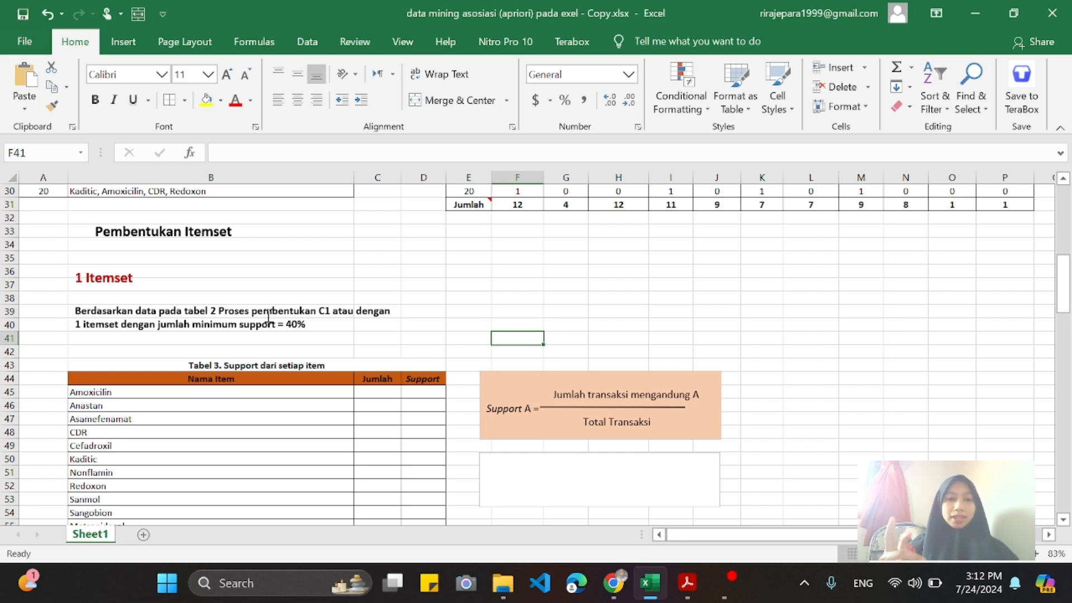
scroll(268, 317, "up", 9)
scroll(268, 317, "down", 1)
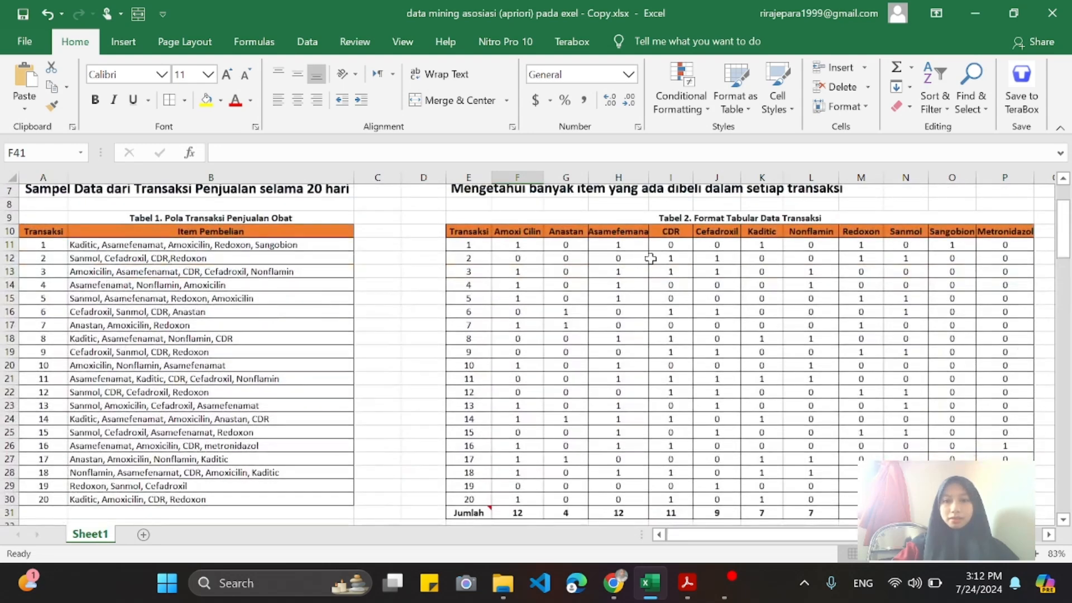
left_click(651, 257)
left_click_drag(650, 258, 907, 375)
scroll(907, 375, "down", 4)
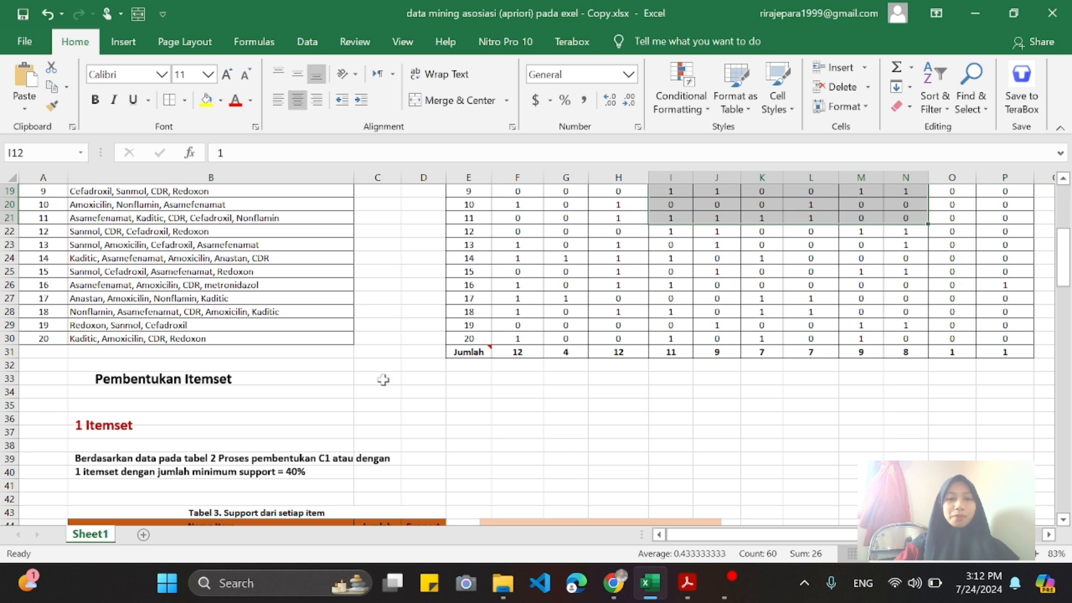
Examine Table 3's item names, its empty Jumlah column and the support formula beside it.
scroll(403, 437, "down", 6)
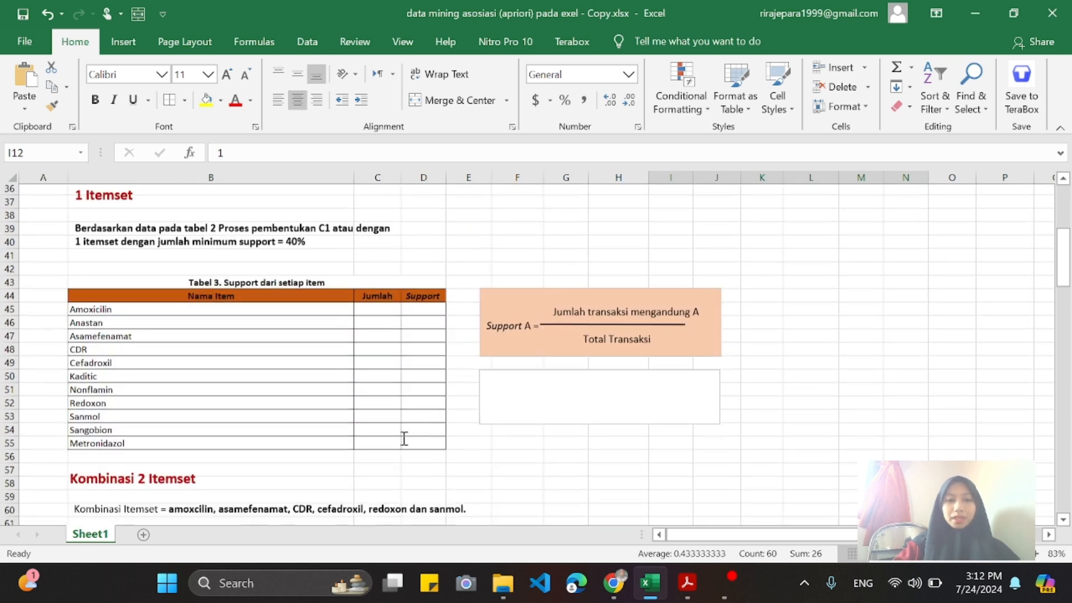
scroll(404, 438, "down", 1)
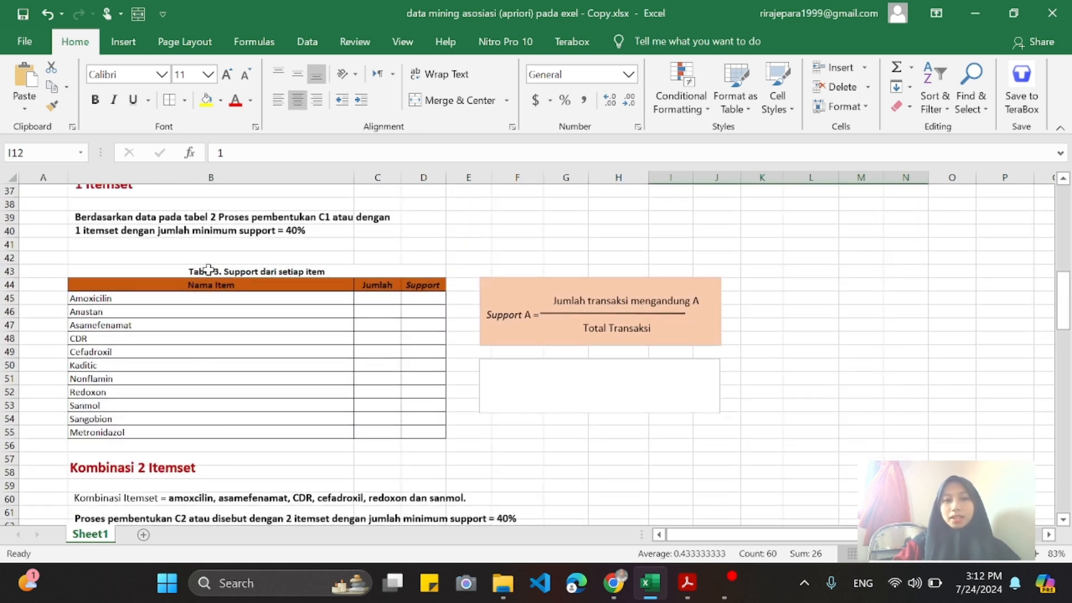
left_click_drag(214, 272, 351, 411)
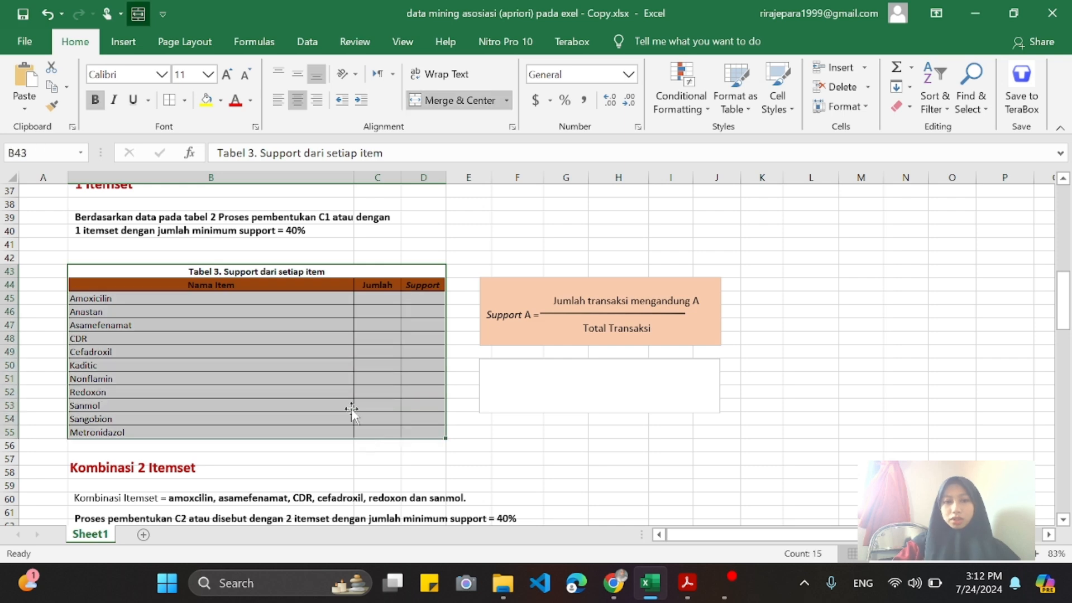
left_click(376, 296)
left_click_drag(376, 296, 401, 438)
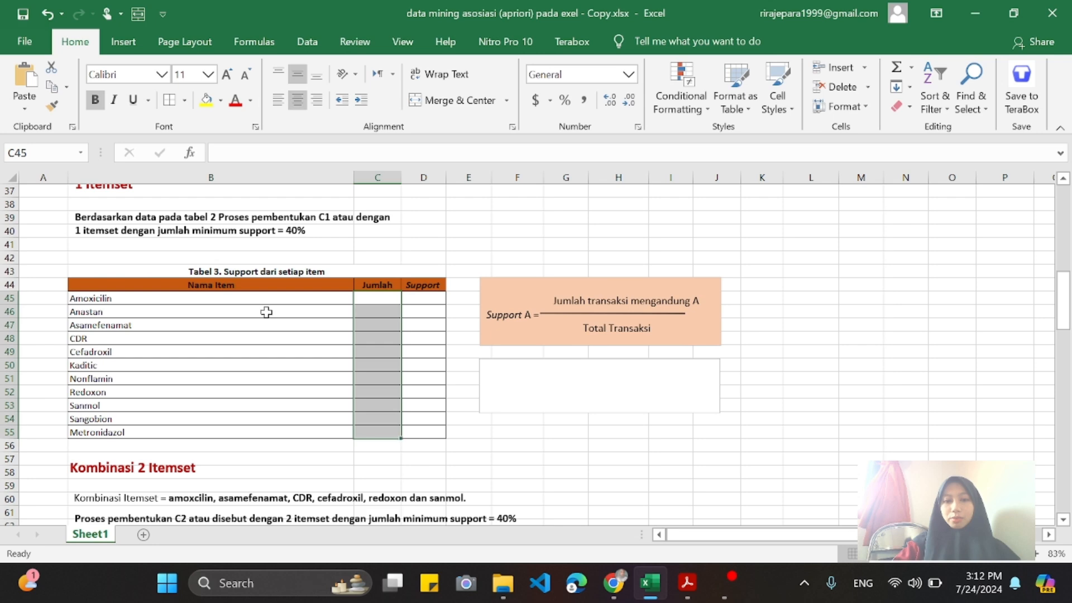
left_click(244, 298)
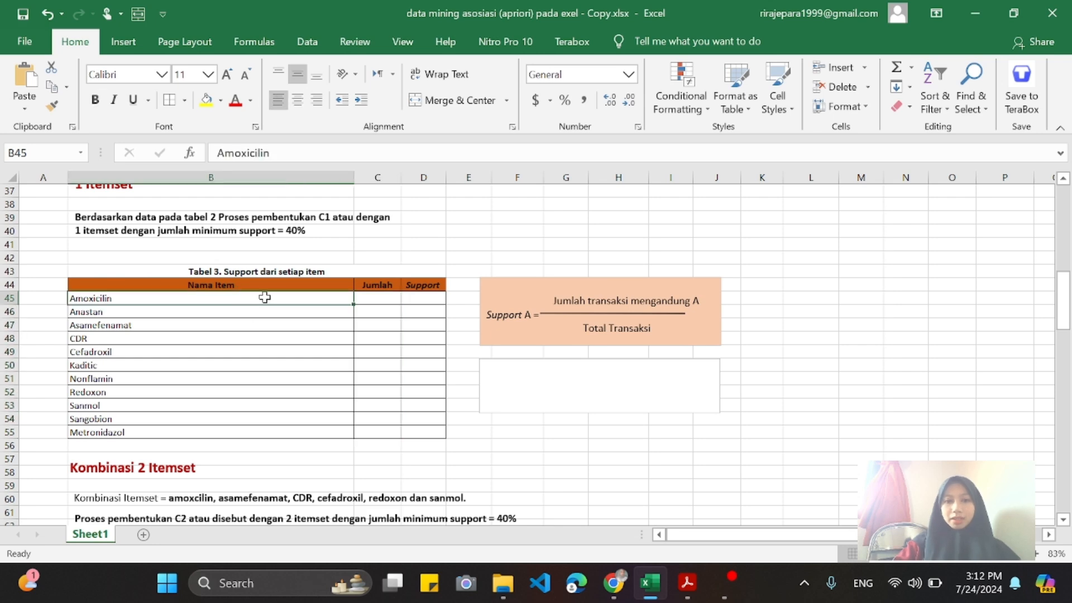
Fill Amoxicilin's Jumlah in Table 3 (C45) with a reference to its Table 2 total, =F31.
scroll(265, 297, "up", 2)
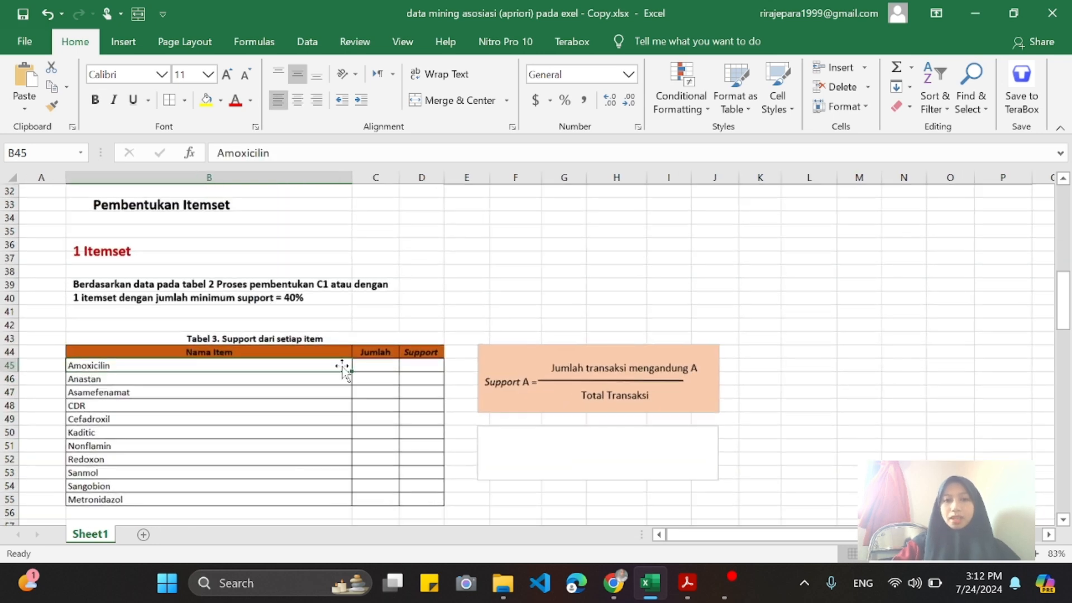
left_click(375, 367)
type("=")
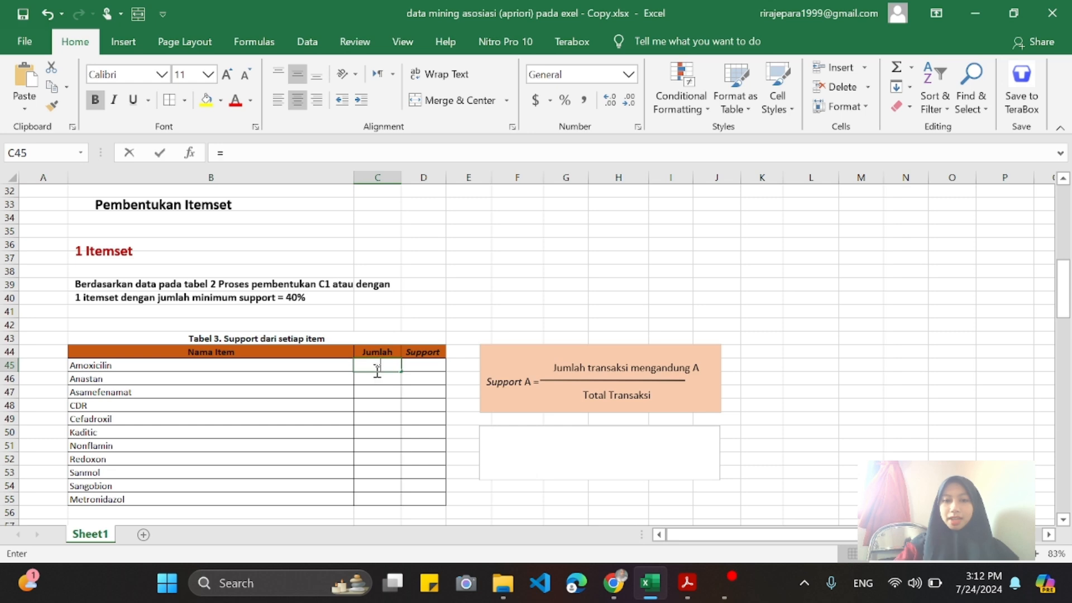
scroll(377, 368, "up", 2)
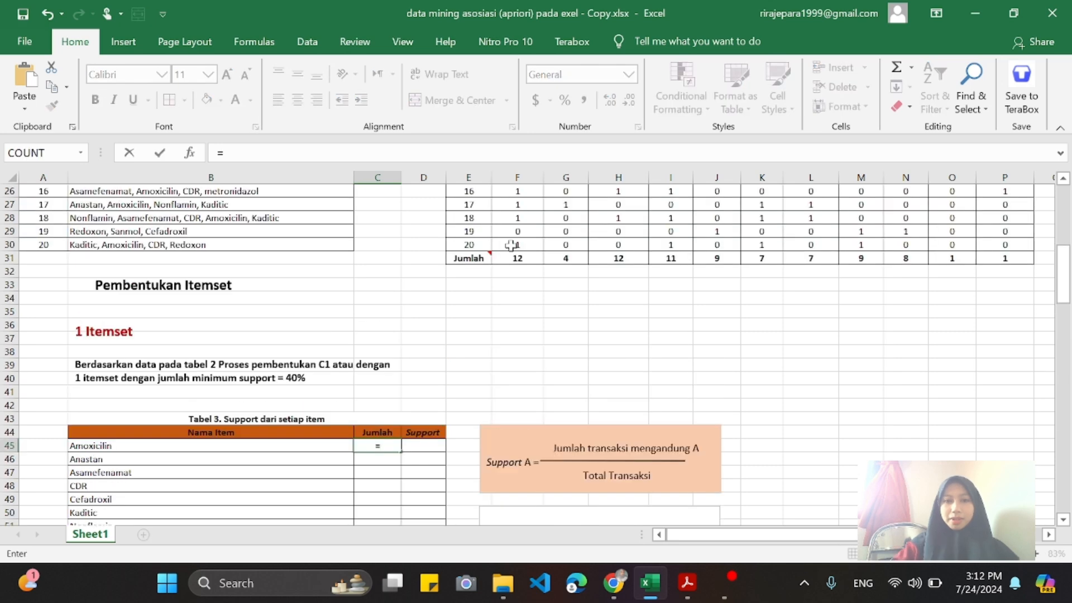
left_click(519, 258)
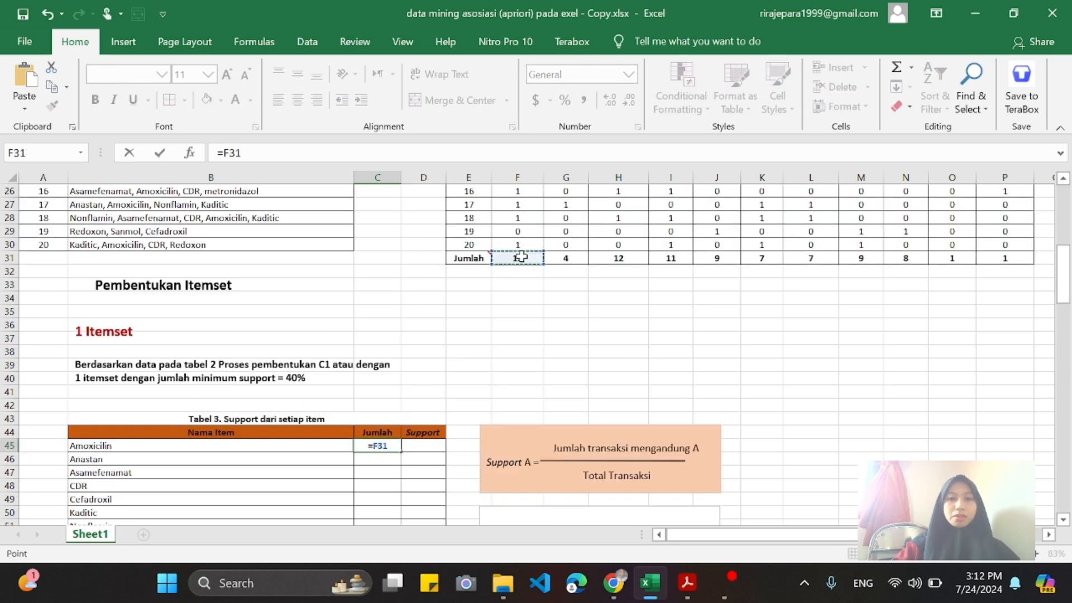
key("Return")
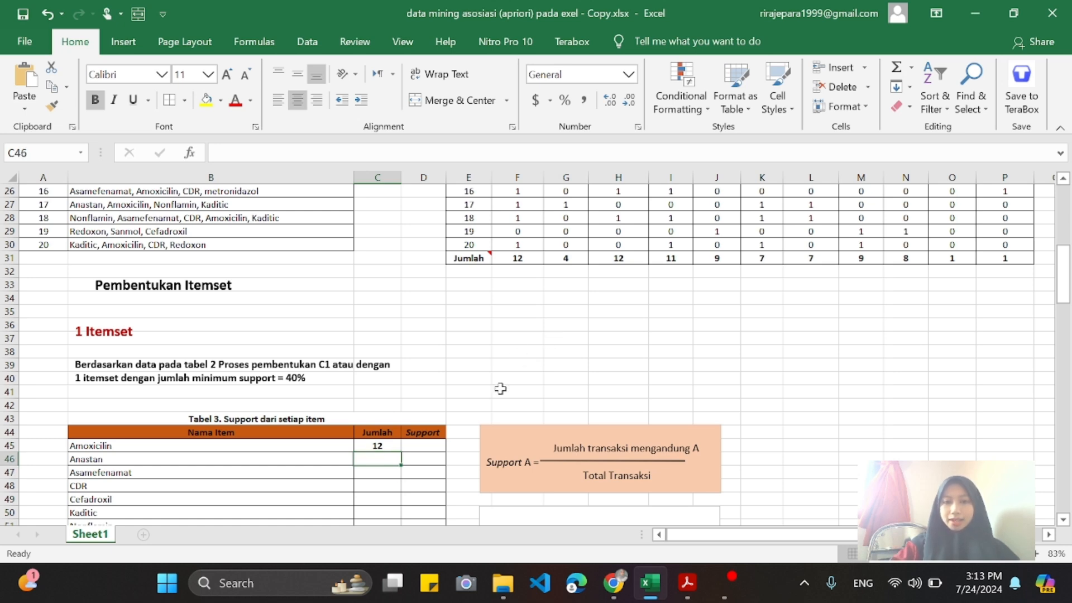
Fill the Jumlah of Anastan and Asamefenamat in Table 3 with references to their Table 2 totals, =G31 and =H31.
type("=")
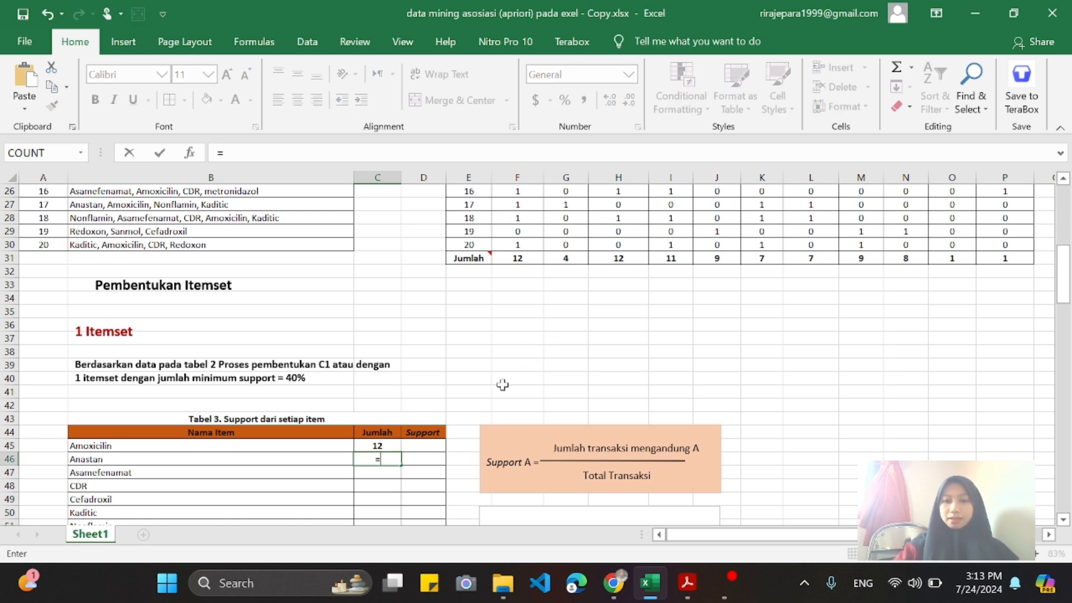
left_click(568, 257)
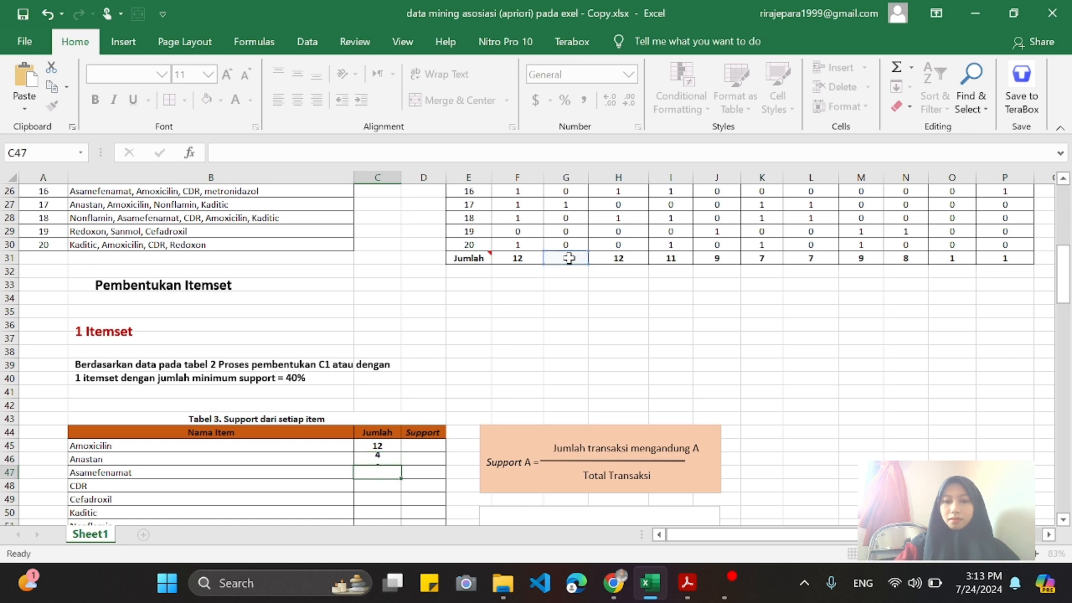
key("Return")
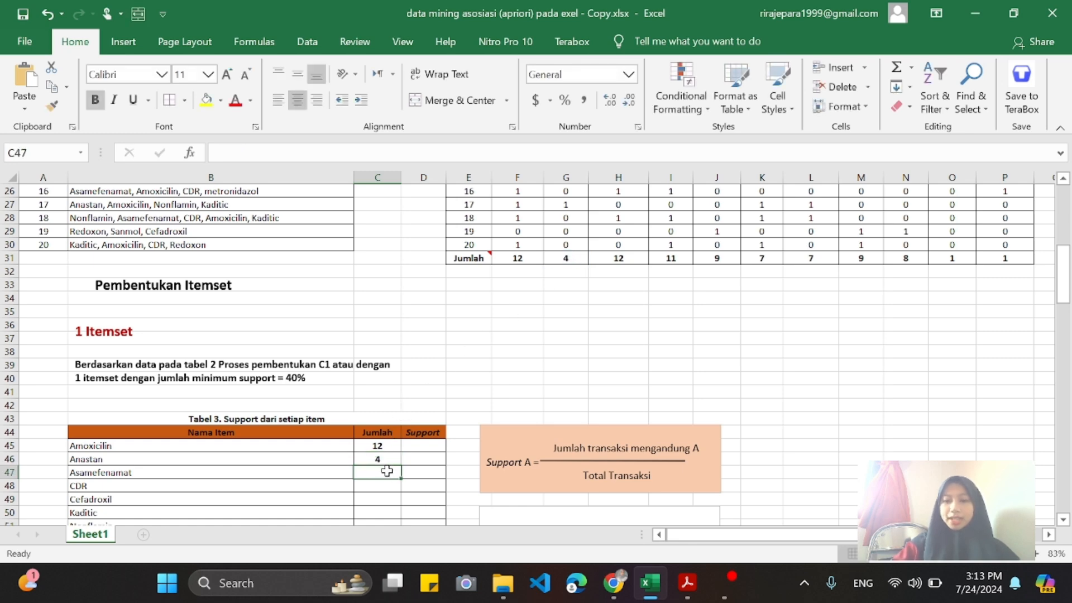
type("=")
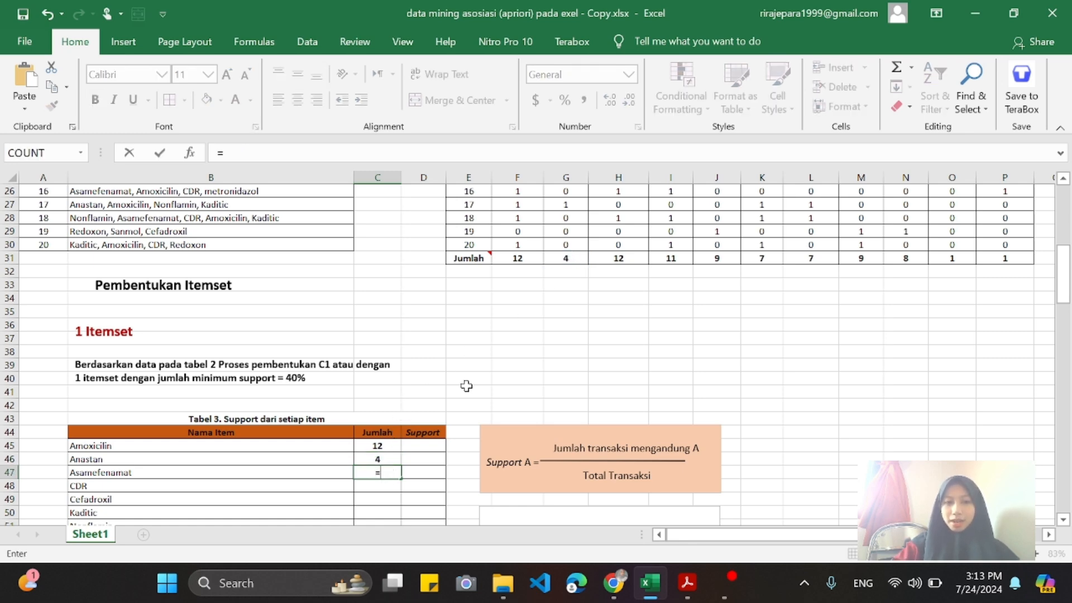
left_click(621, 261)
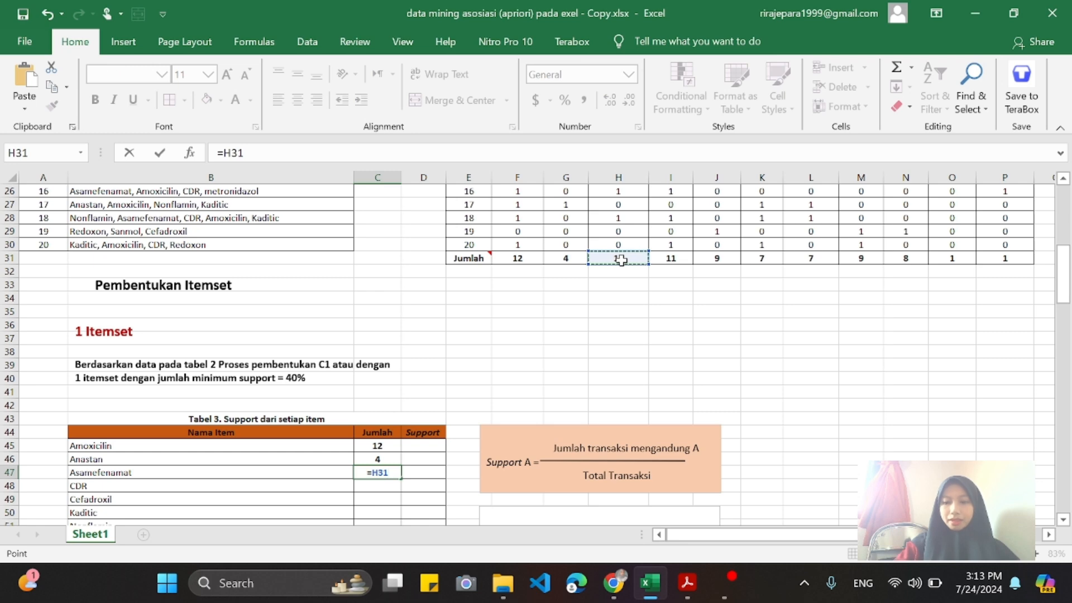
key("Return")
Check the item order against Table 2's headings and fill CDR's Jumlah in Table 3 (C48) with =I31.
scroll(621, 260, "down", 2)
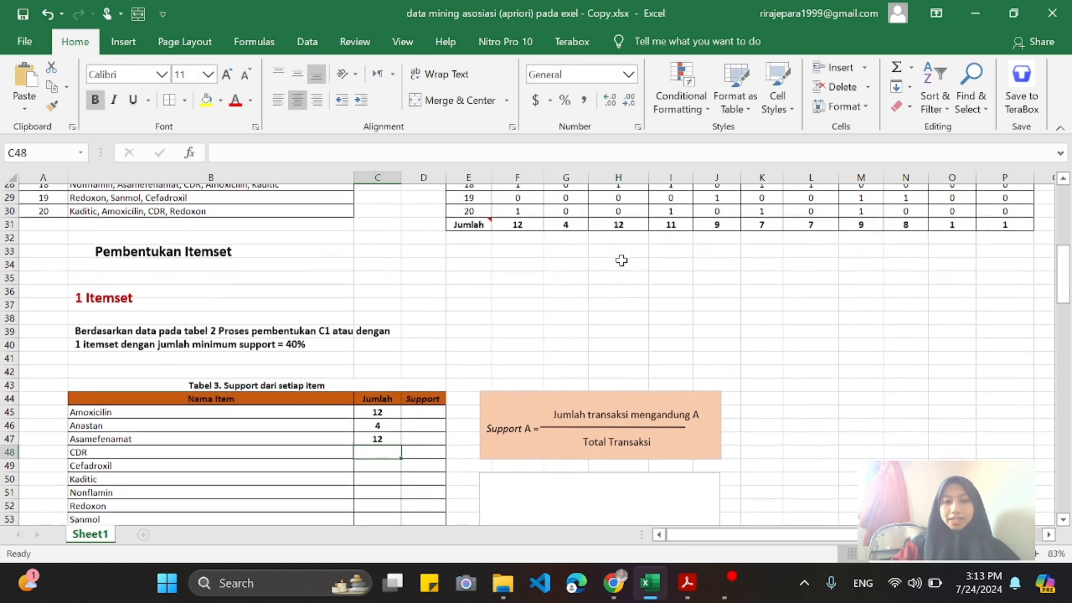
left_click(121, 421)
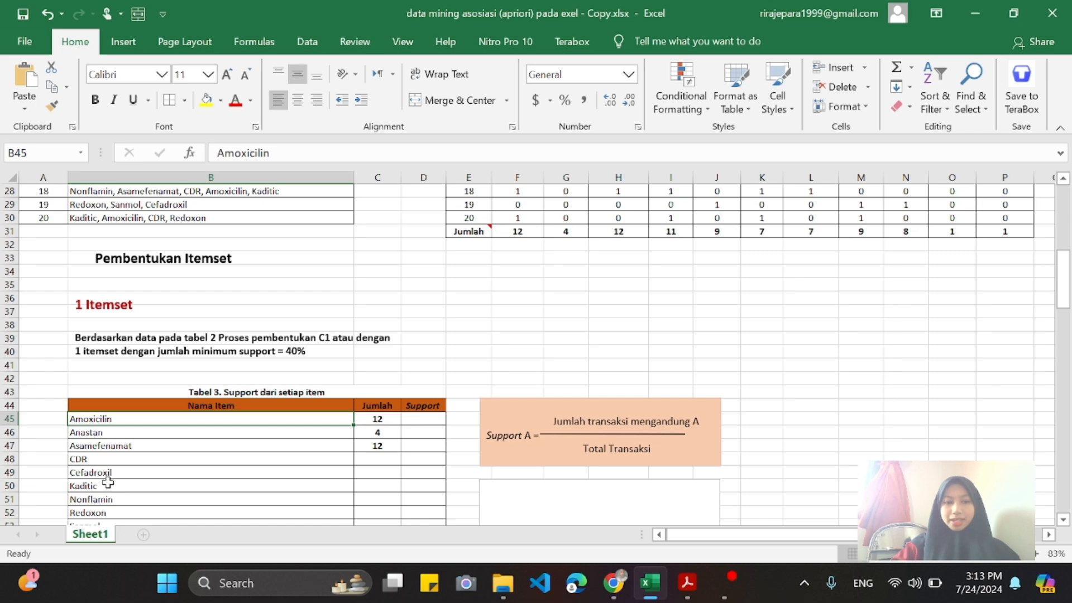
scroll(107, 482, "up", 8)
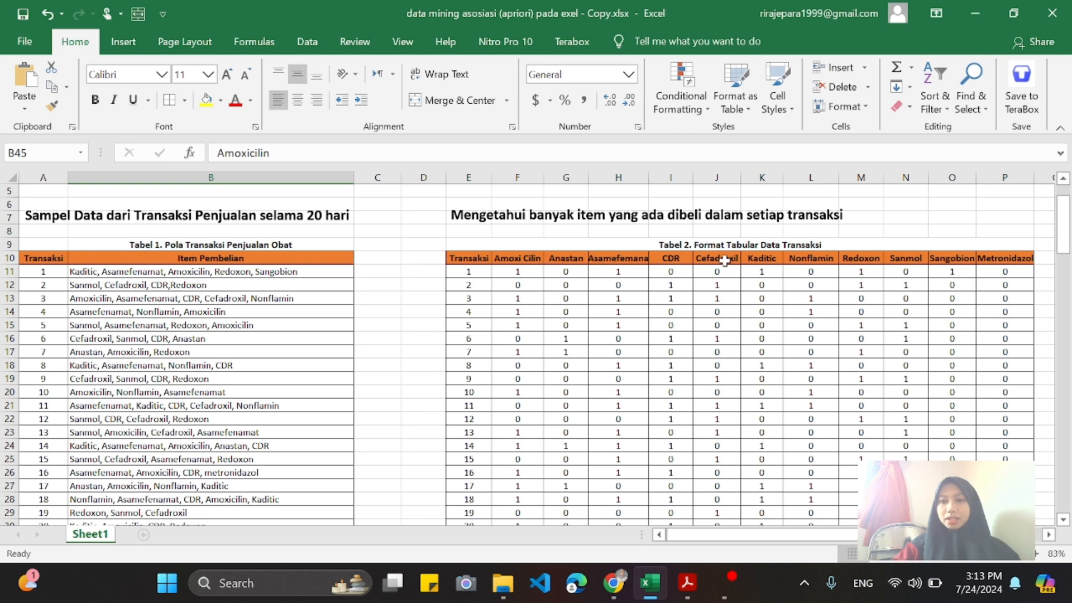
scroll(751, 265, "down", 6)
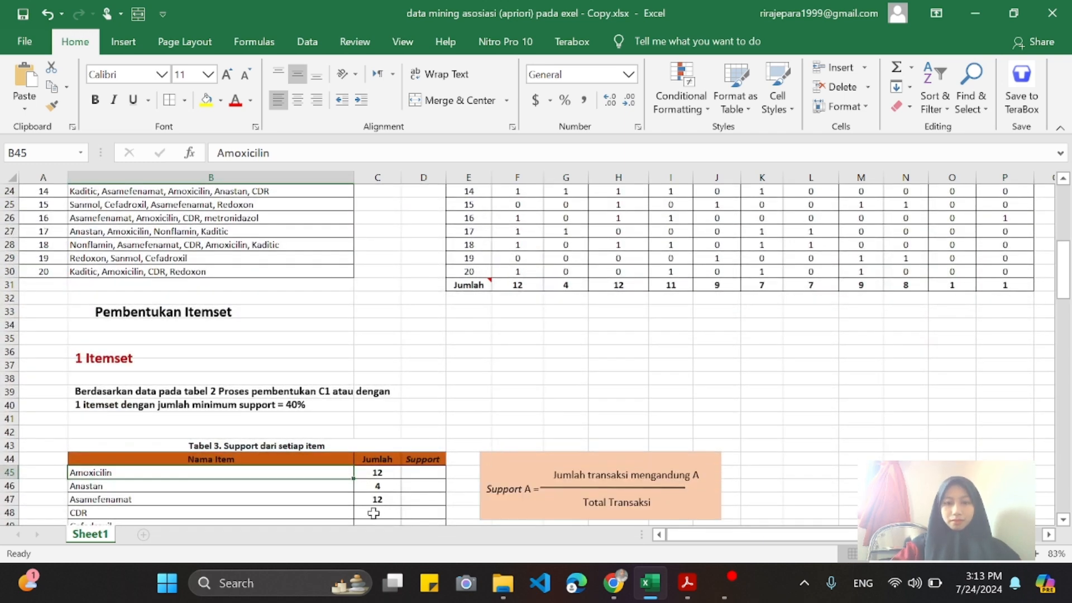
left_click(378, 511)
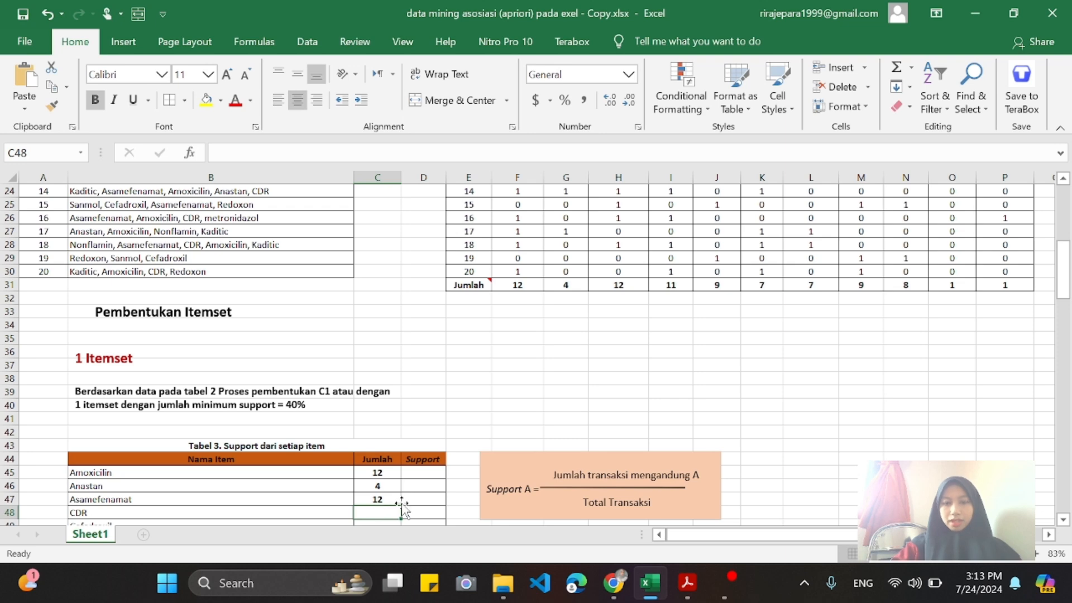
type("=")
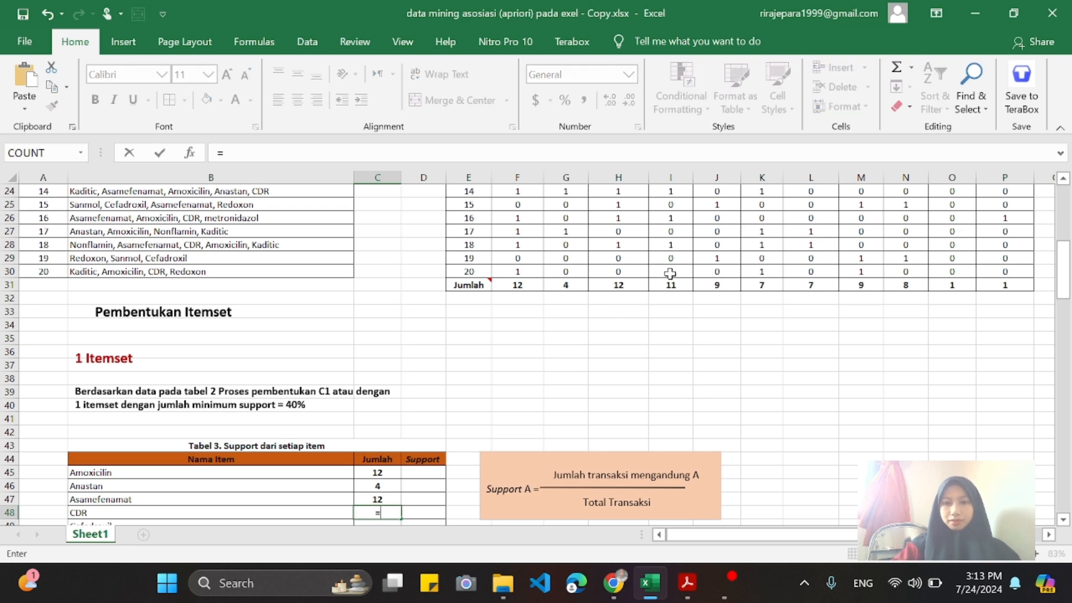
left_click(670, 285)
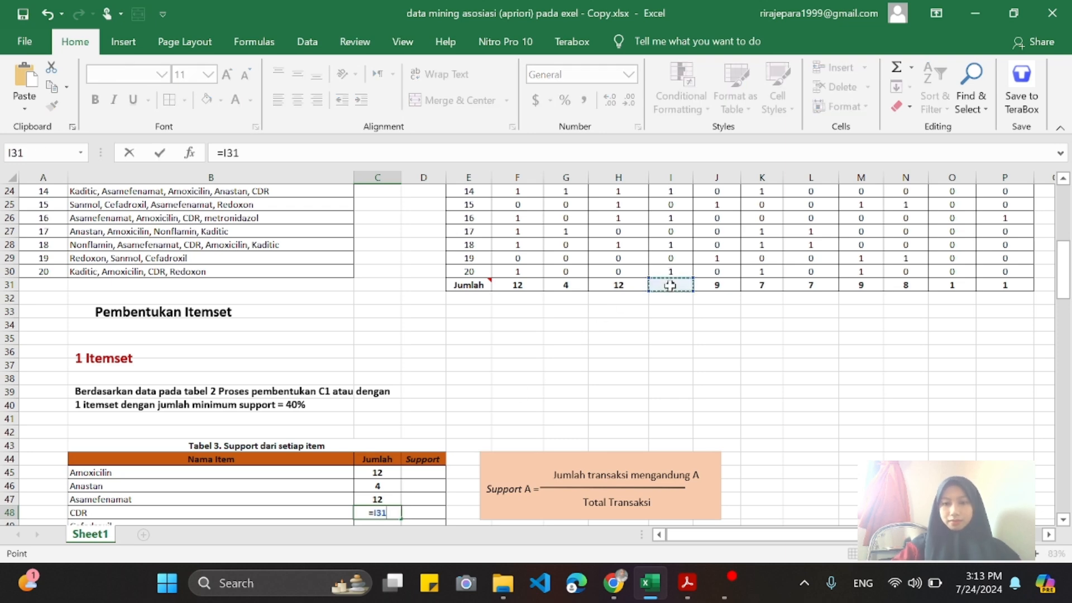
key("Return")
key("Return")
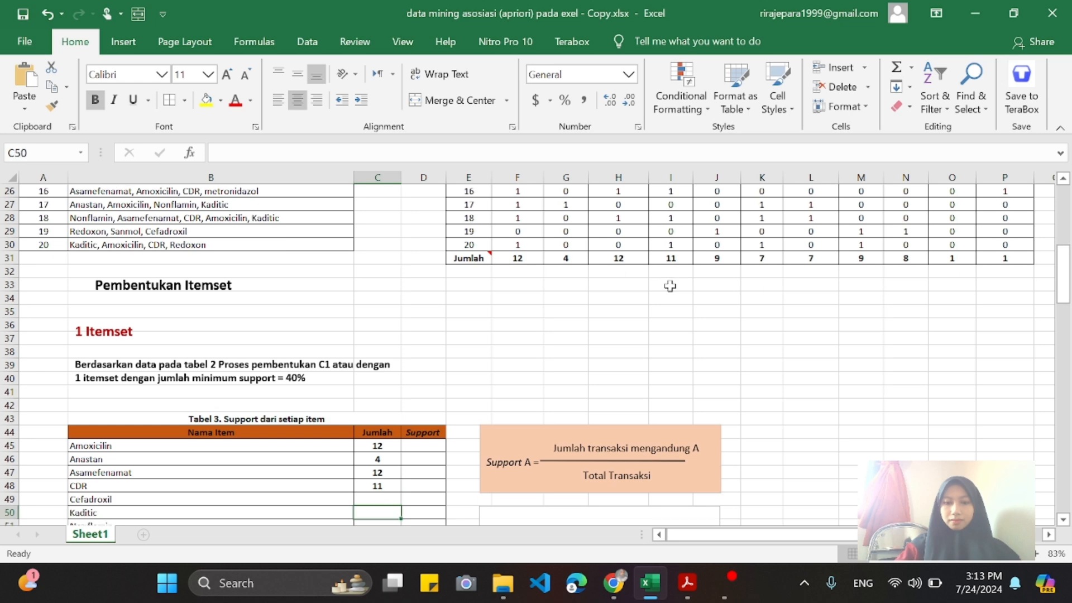
Fill Cefadroxil's Jumlah in Table 3 (C49) with a reference to its Table 2 total, =J31.
key("Up")
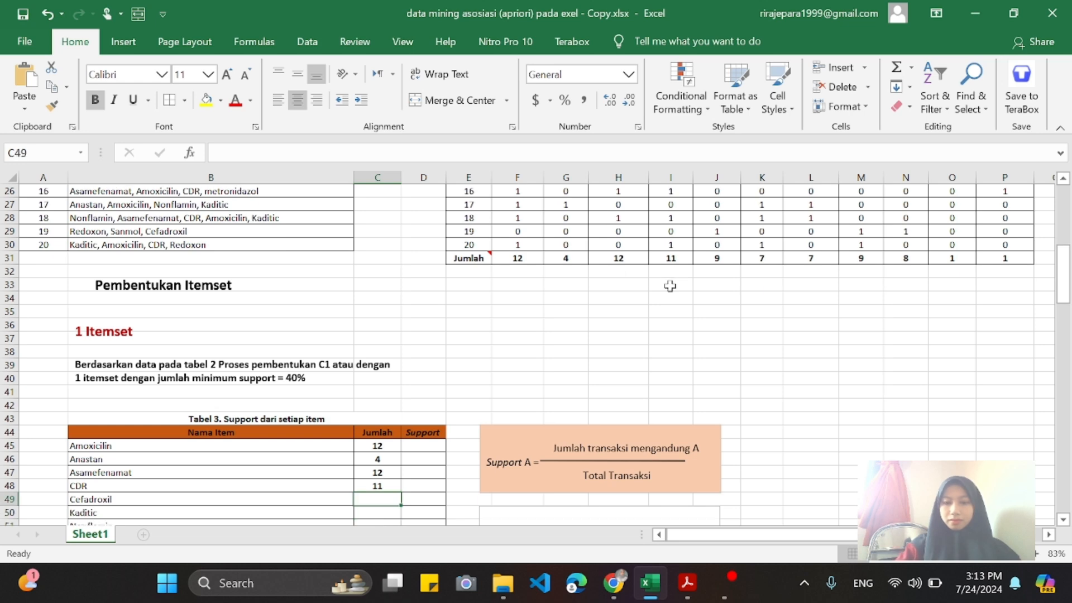
type("=")
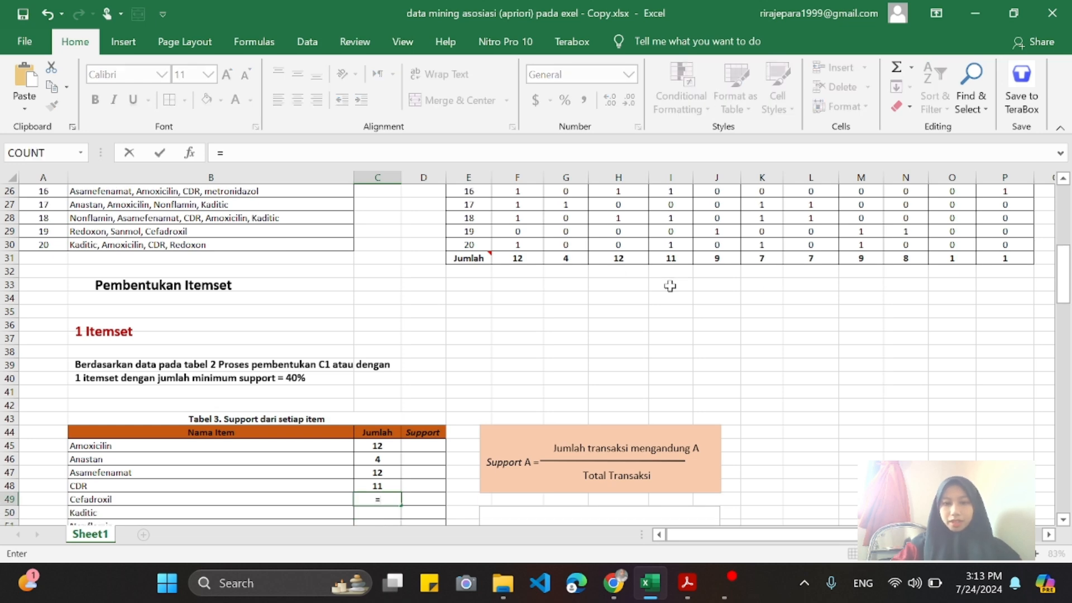
left_click(722, 258)
key("Return")
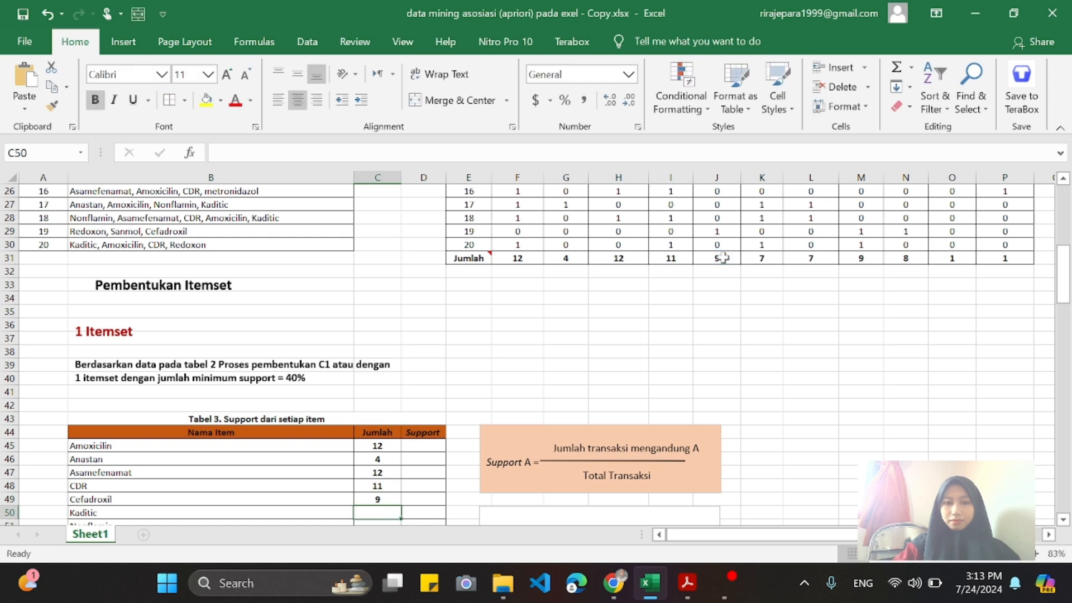
Check the item order against Table 2's headings and fill Kaditic's Jumlah in Table 3 (C50) with =K31.
scroll(720, 256, "down", 2)
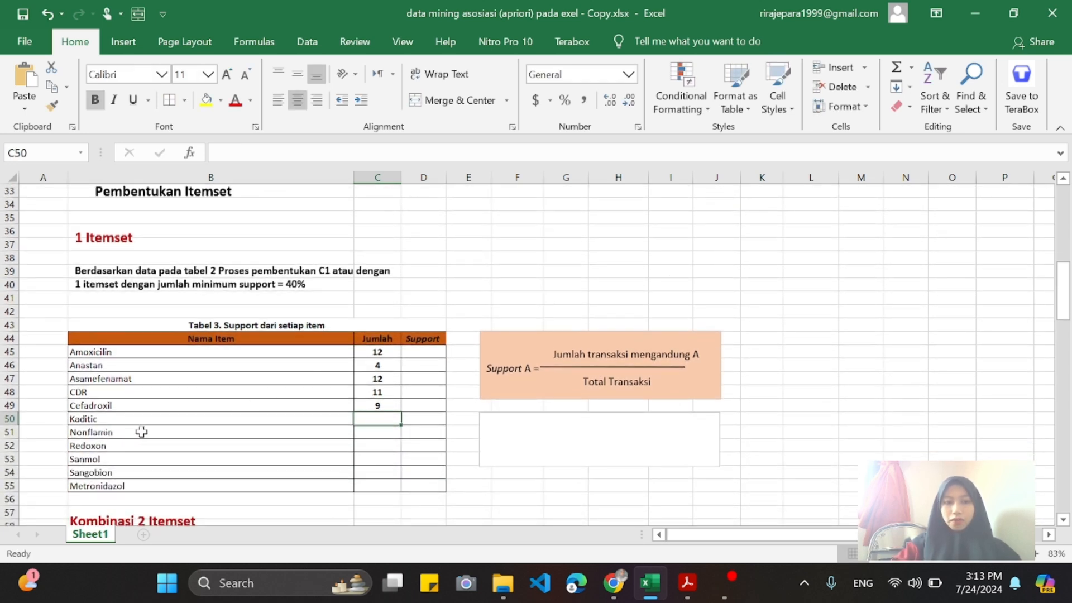
scroll(256, 435, "up", 9)
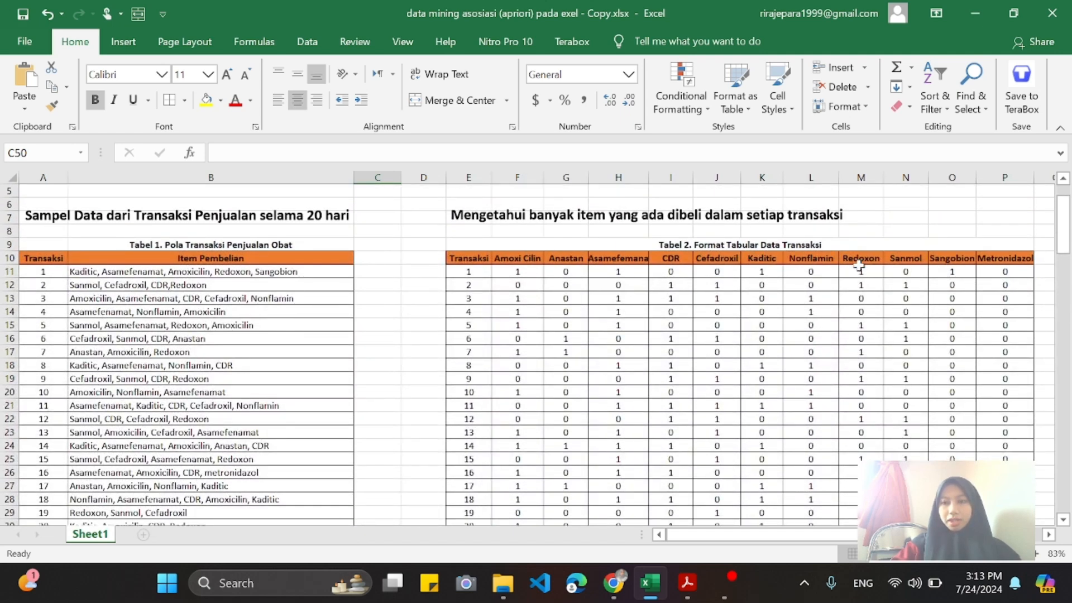
scroll(736, 349, "down", 3)
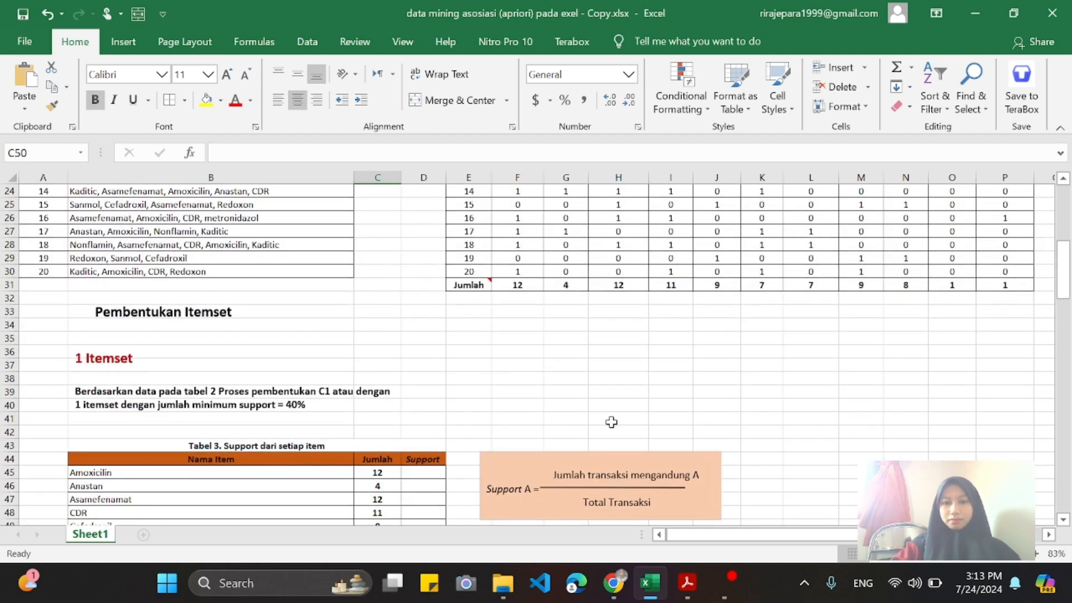
scroll(558, 441, "down", 2)
type("=")
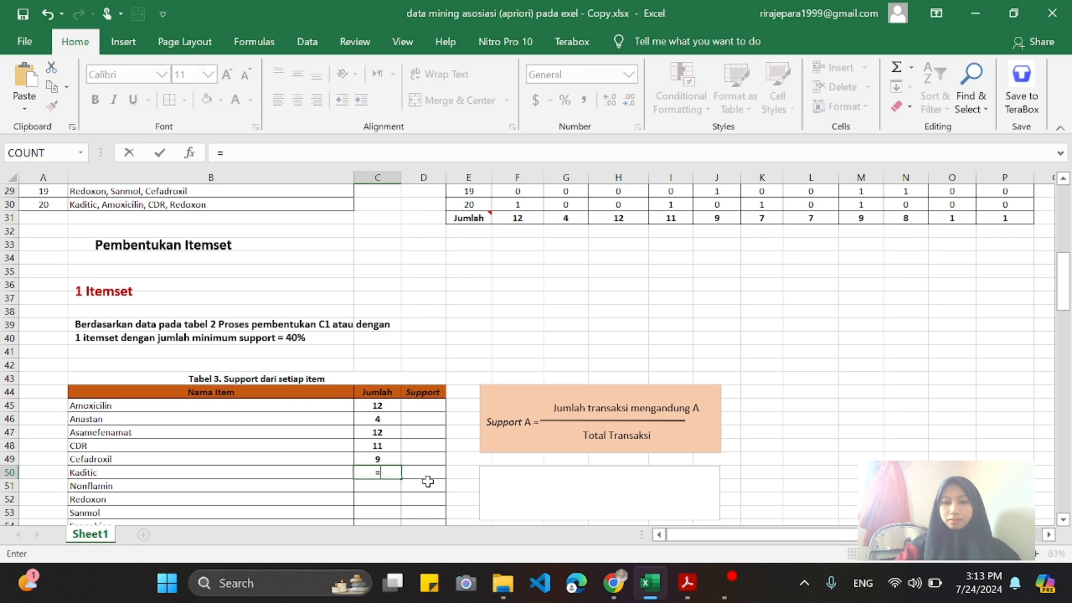
left_click(761, 221)
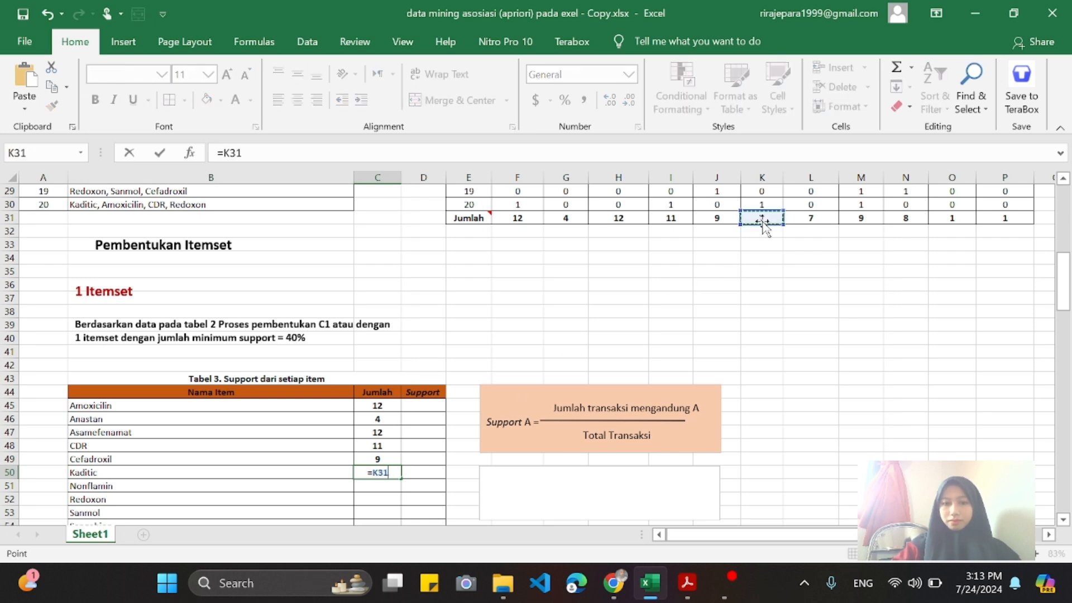
key("Return")
Fill the Jumlah of Nonflamin and Redoxon in Table 3 with references to their Table 2 totals, =L31 and =M31.
type("=")
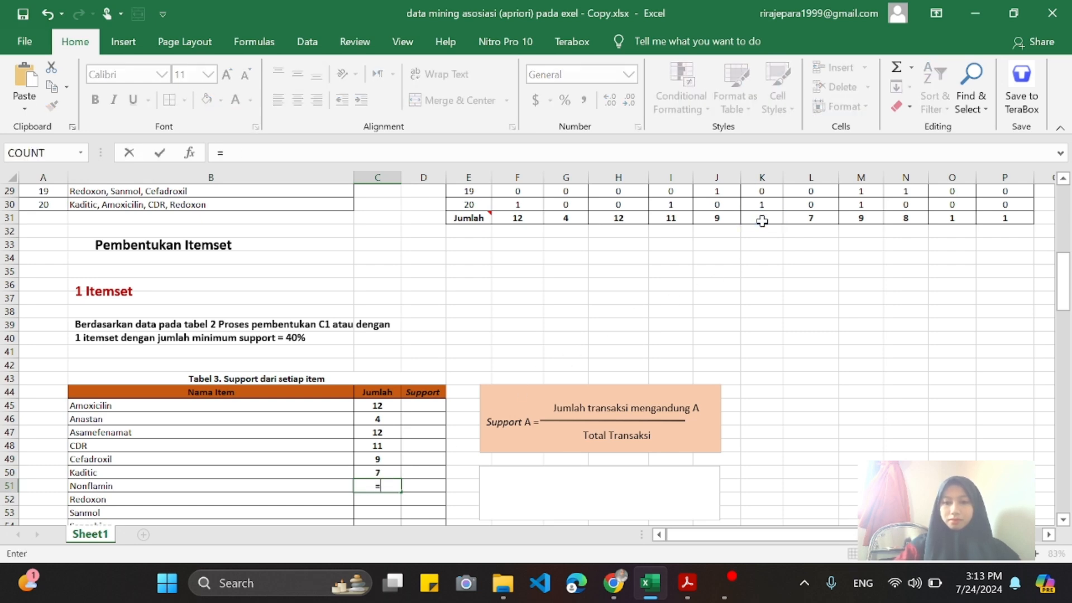
left_click(814, 216)
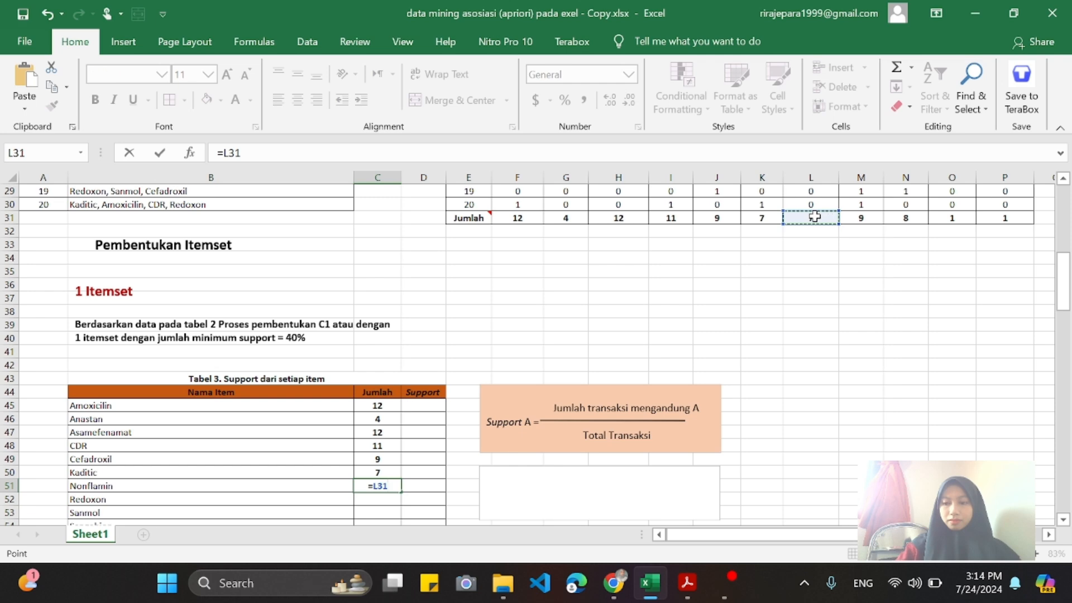
key("Return")
type("=")
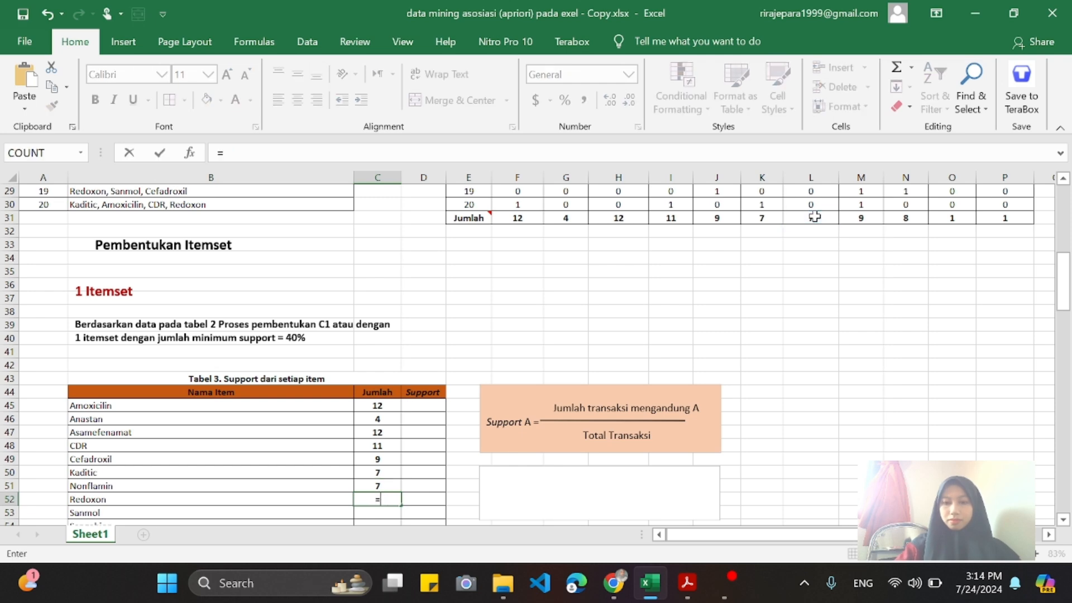
left_click(851, 217)
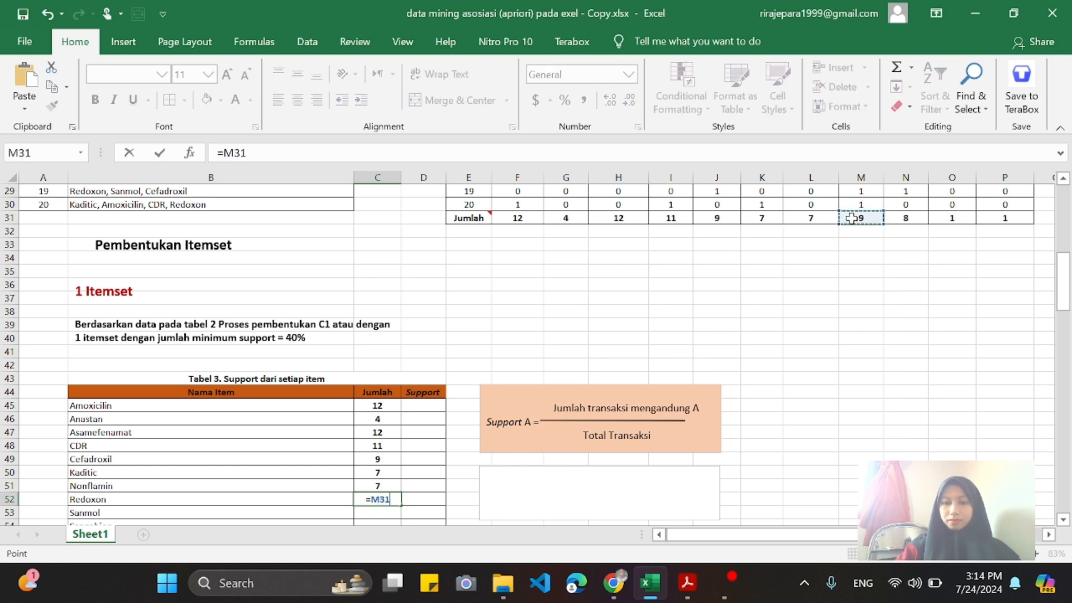
key("Return")
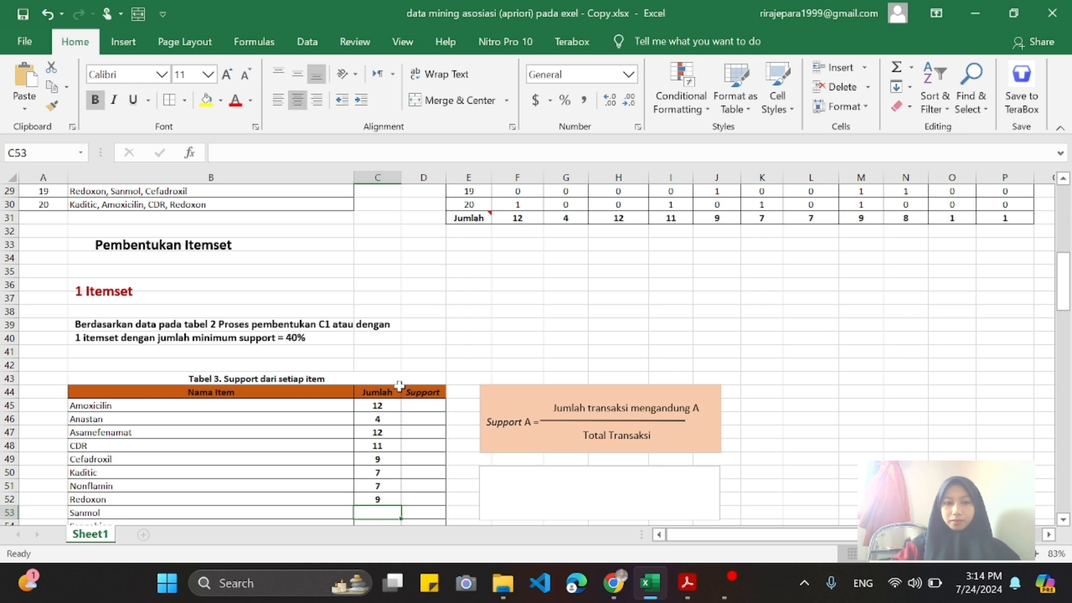
Check Sanmol's column in Table 2 and fill its Jumlah in Table 3 (C53) with =N31.
scroll(402, 382, "down", 2)
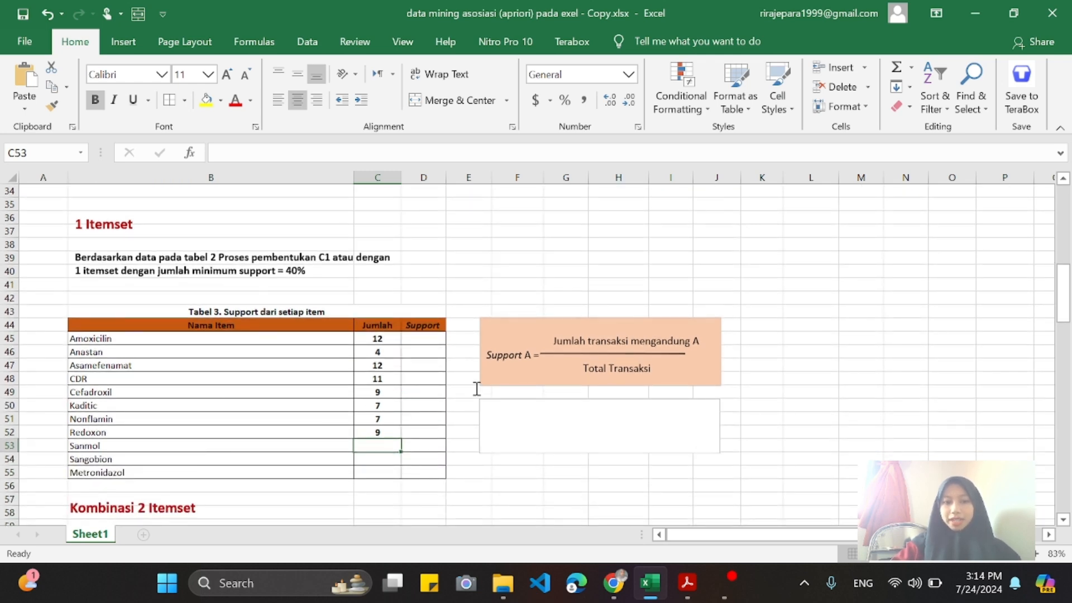
scroll(475, 388, "up", 4)
scroll(474, 388, "up", 6)
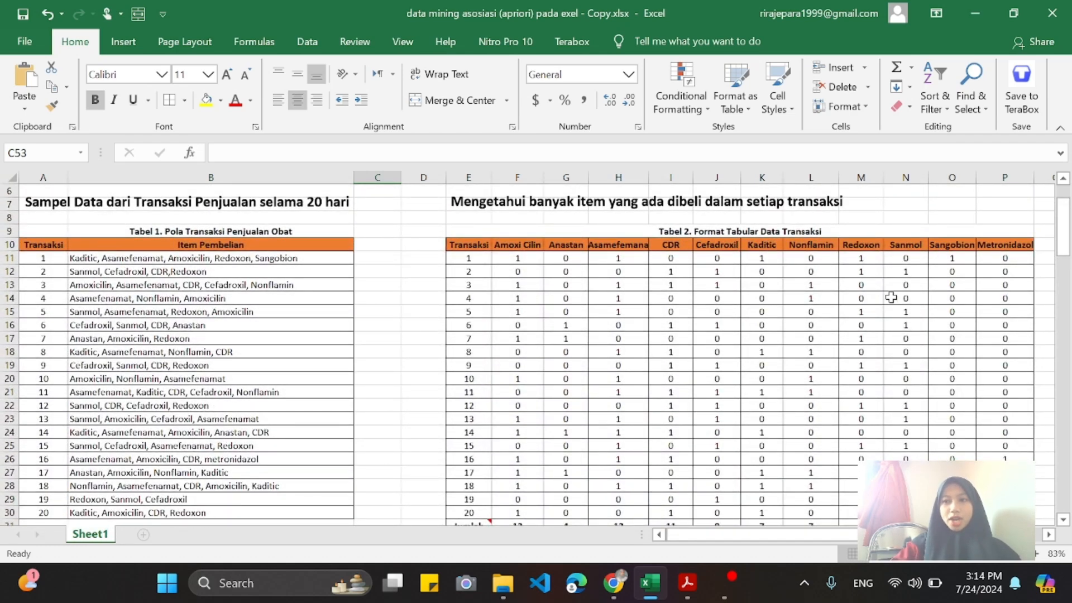
scroll(891, 297, "down", 8)
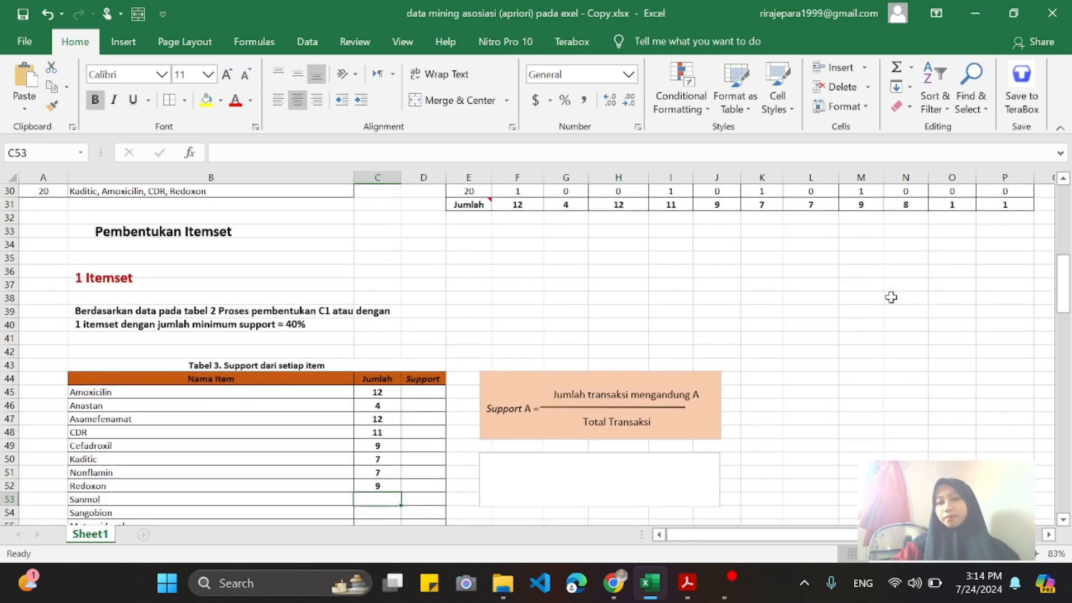
type("=")
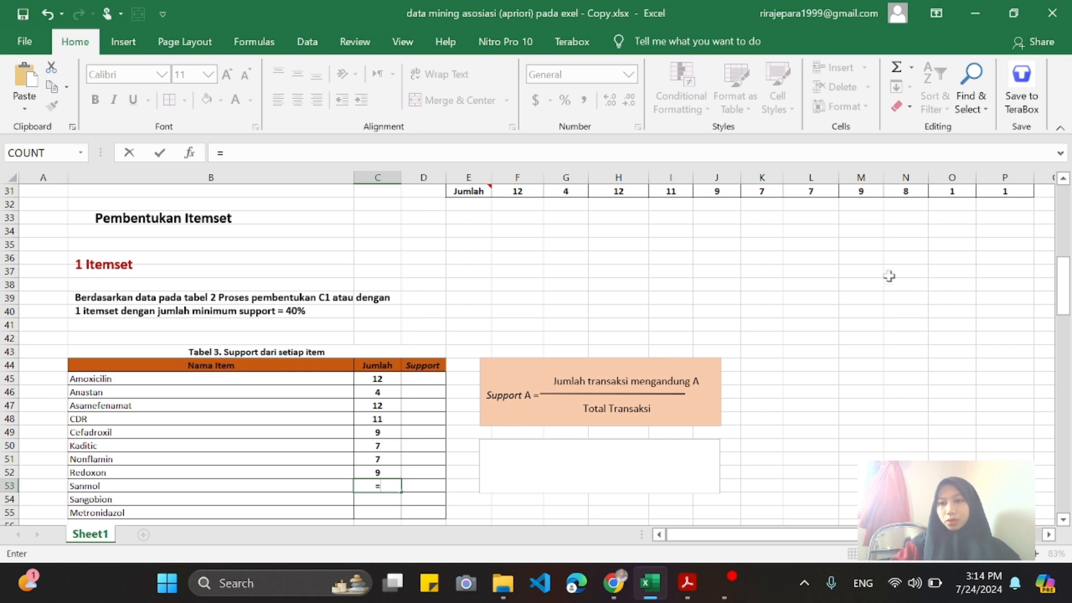
left_click(906, 194)
key("Return")
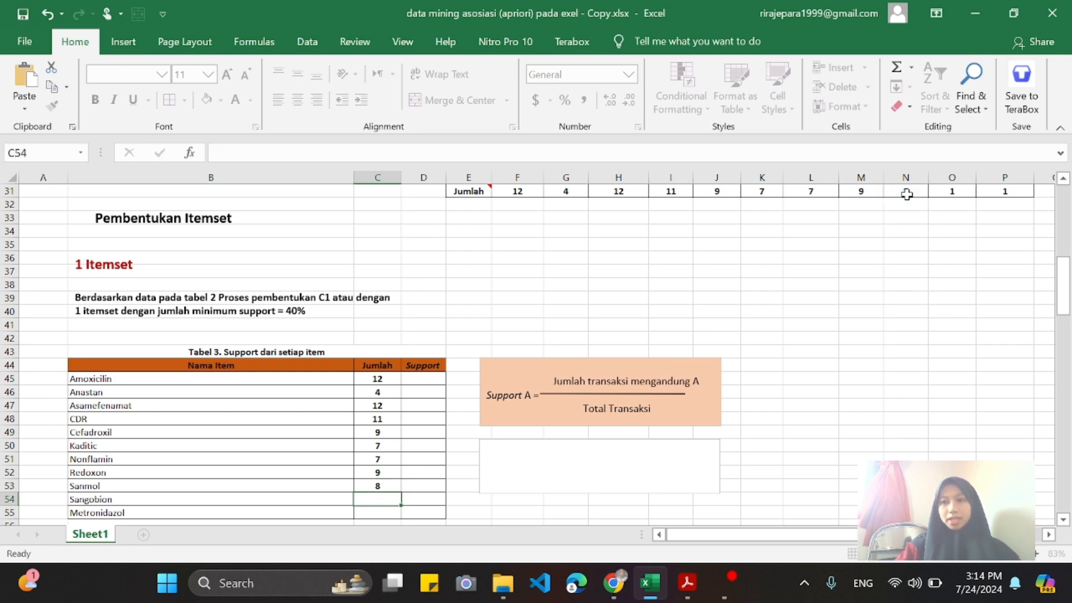
Fill the Jumlah of Sangobion and Metronidazol in Table 3 with references to their Table 2 totals, =O31 and =P31.
type("=")
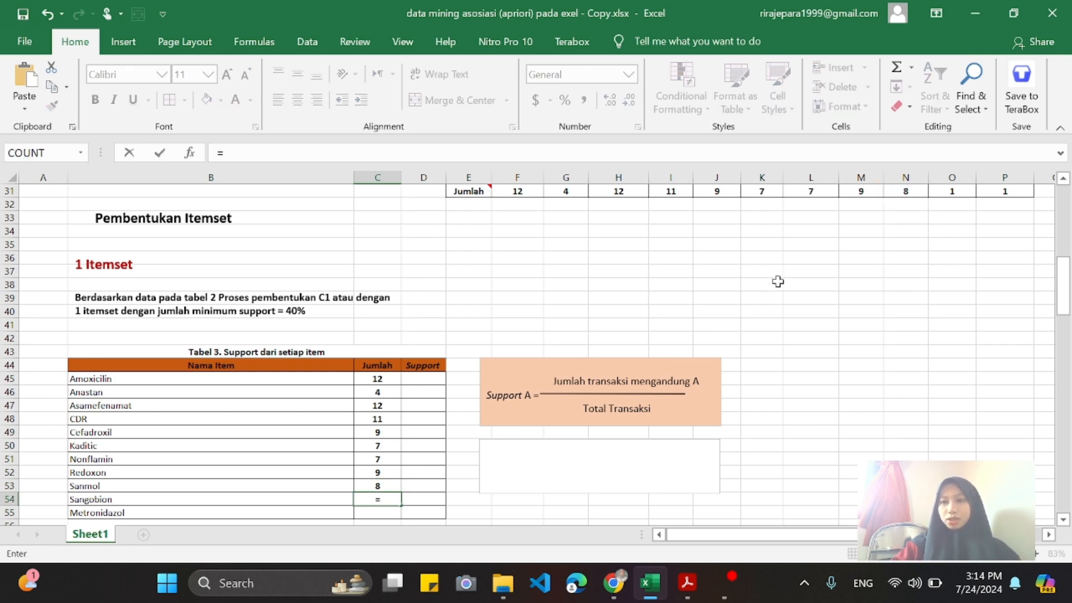
left_click(943, 190)
key("Return")
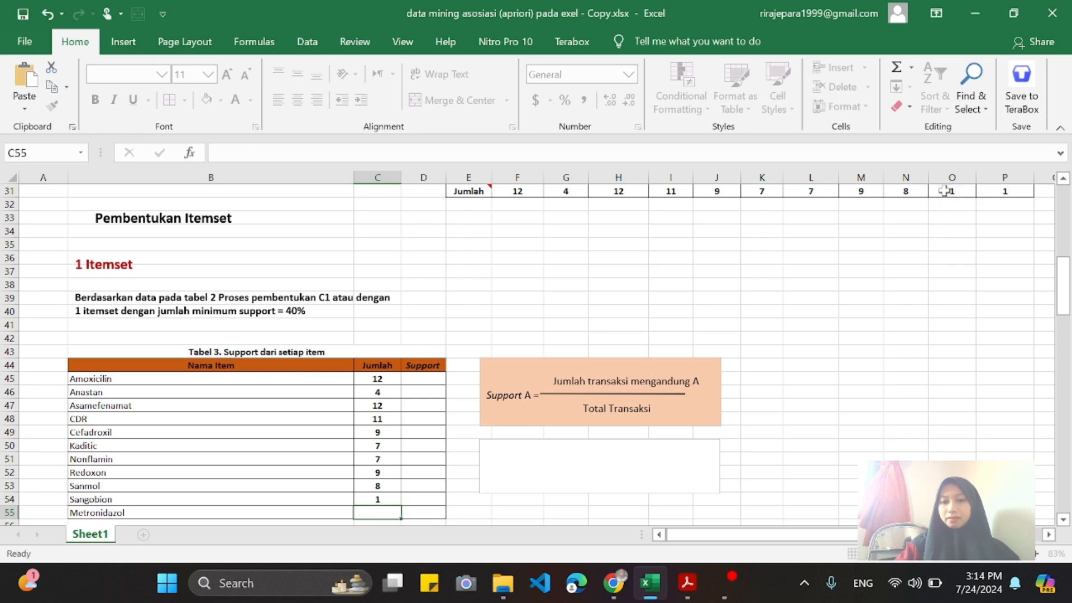
type("=")
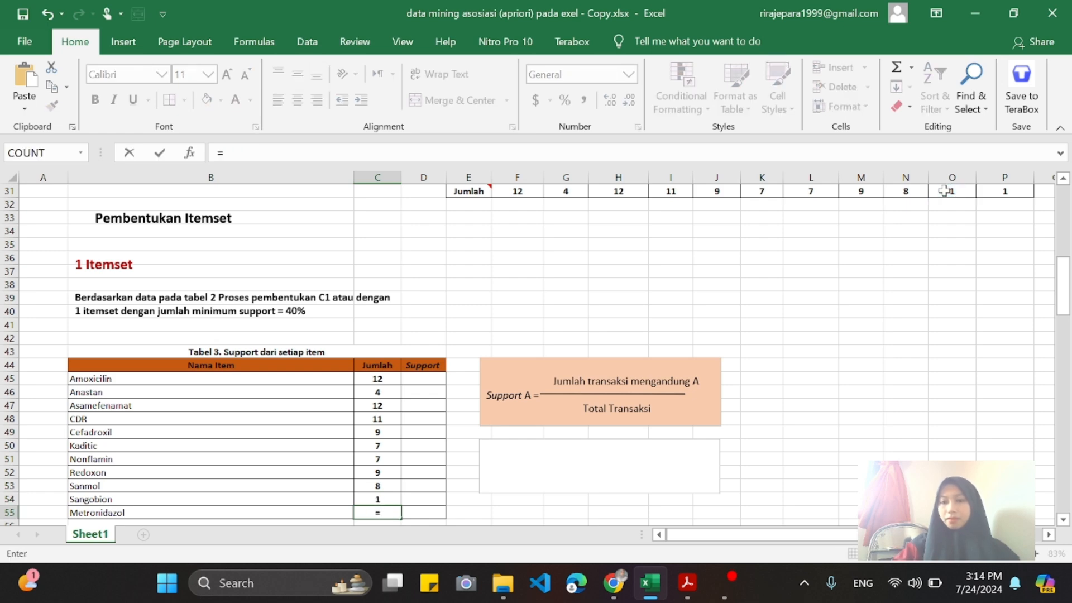
left_click(1006, 191)
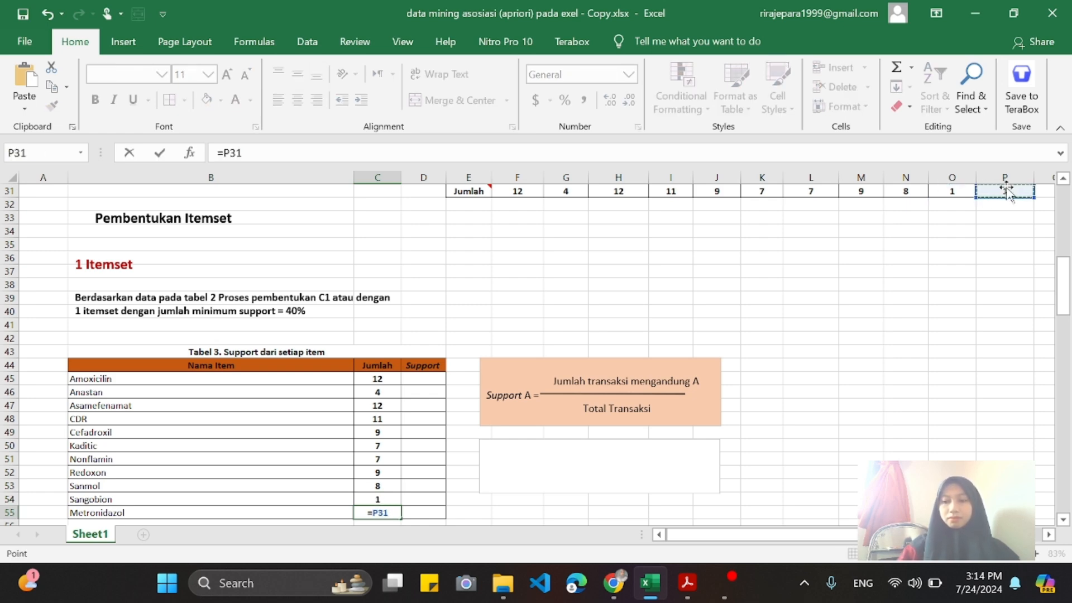
key("Return")
scroll(1006, 188, "down", 1)
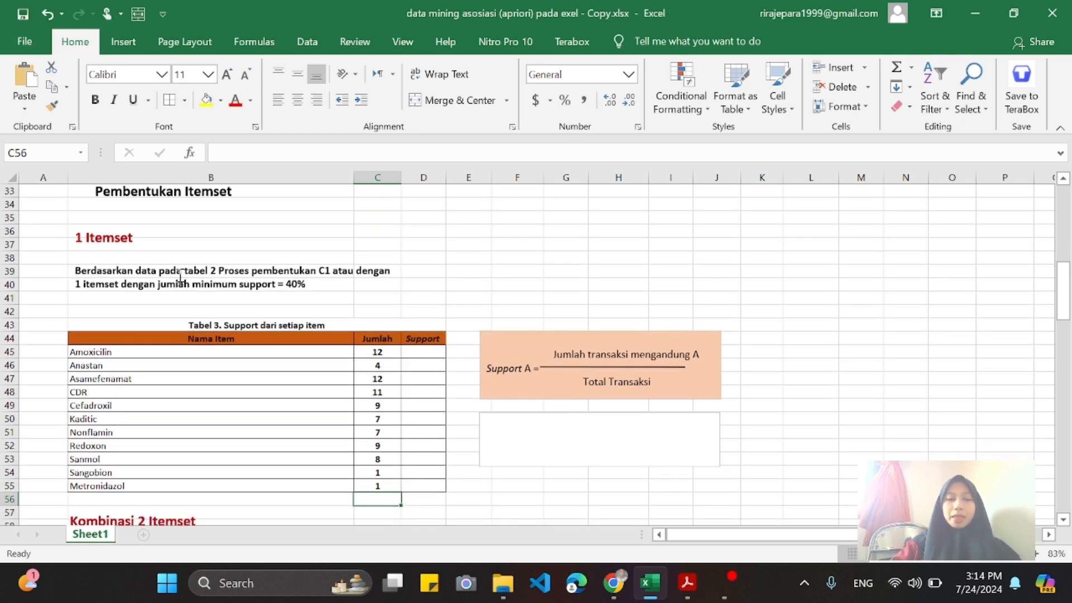
Review the support formula beside Table 3 and calculate Amoxicilin's Support in D45 with =C45/20.
mouse_move(495, 349)
left_mouse_down()
mouse_move(649, 349)
mouse_move(680, 379)
left_mouse_up()
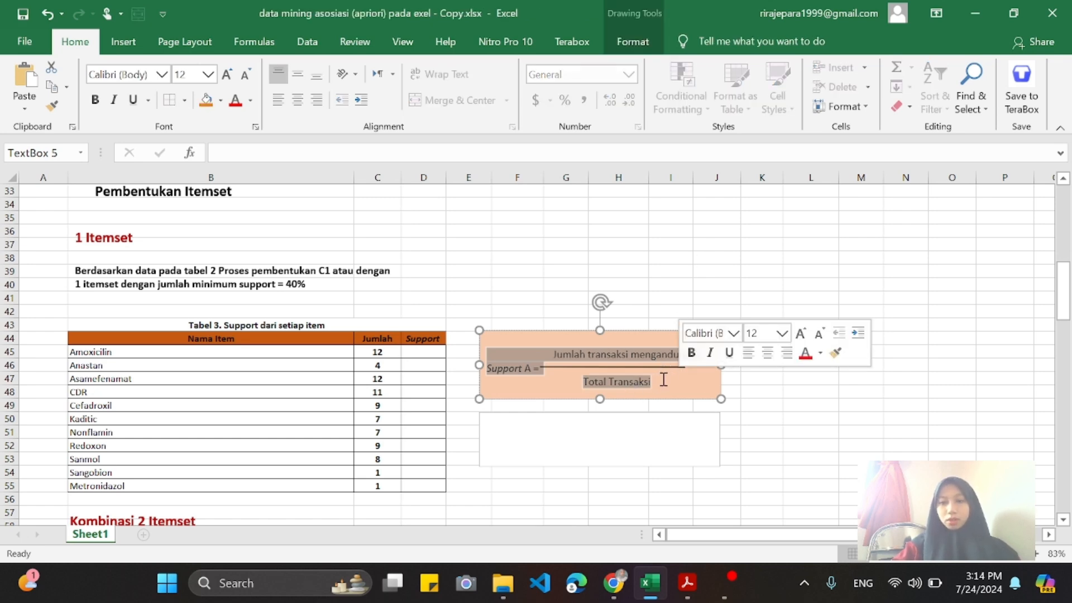
left_click(617, 297)
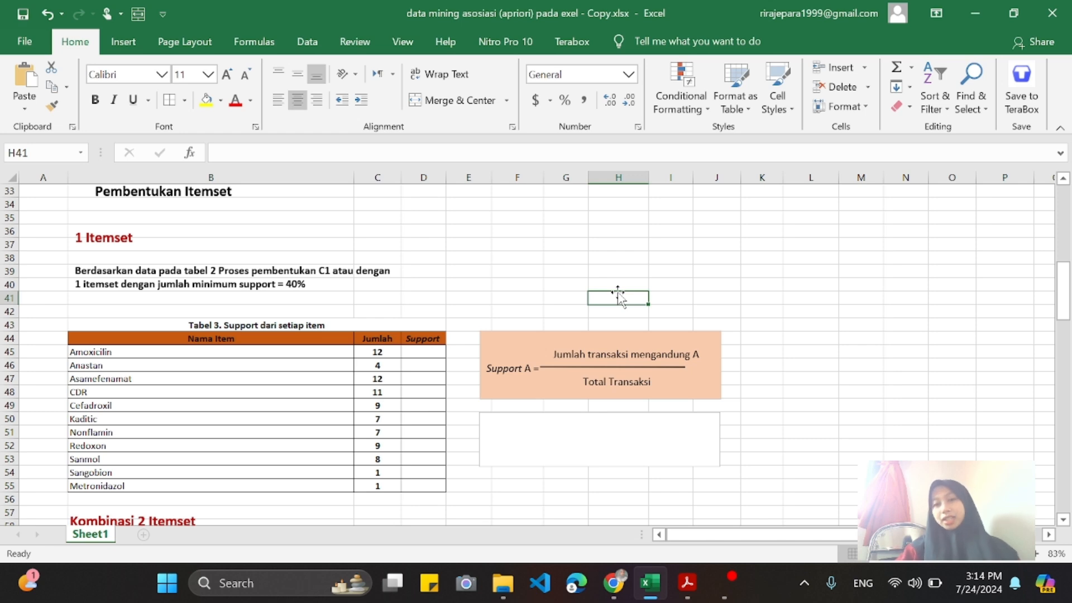
left_click(417, 353)
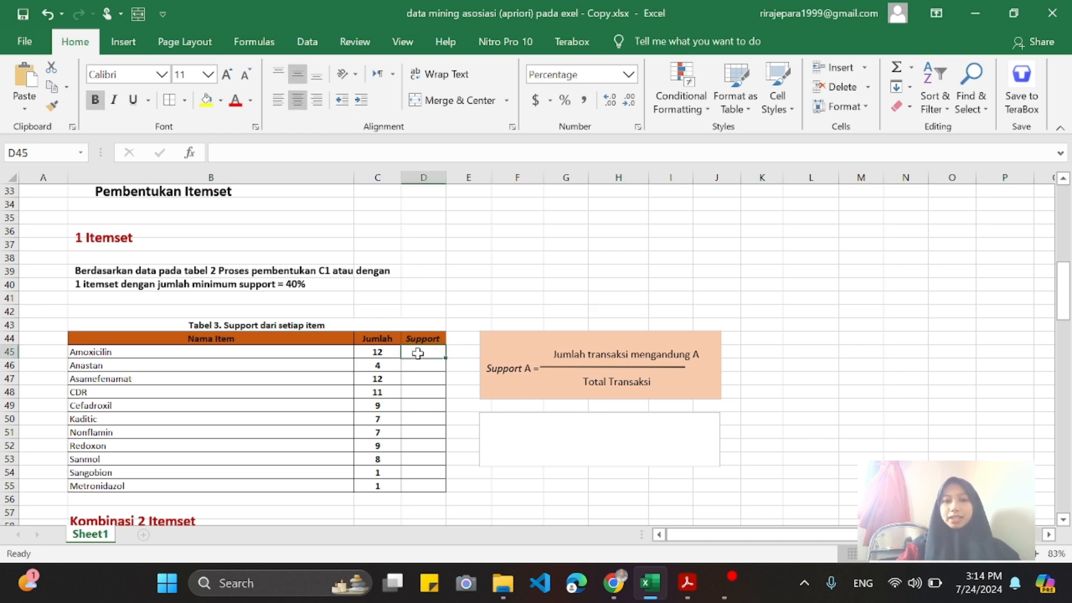
type("=")
left_click(385, 351)
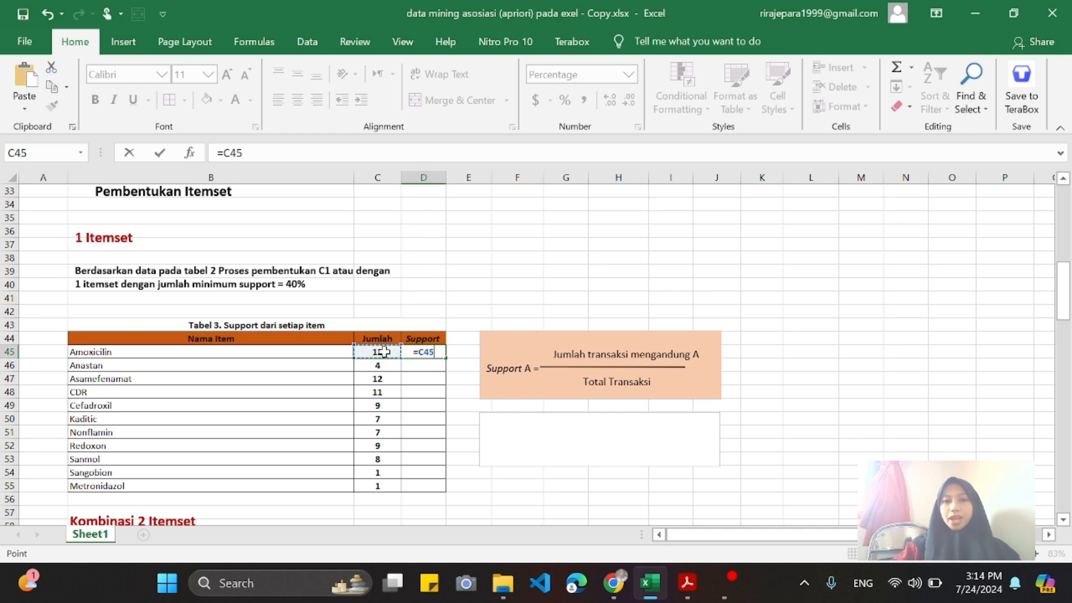
type("/")
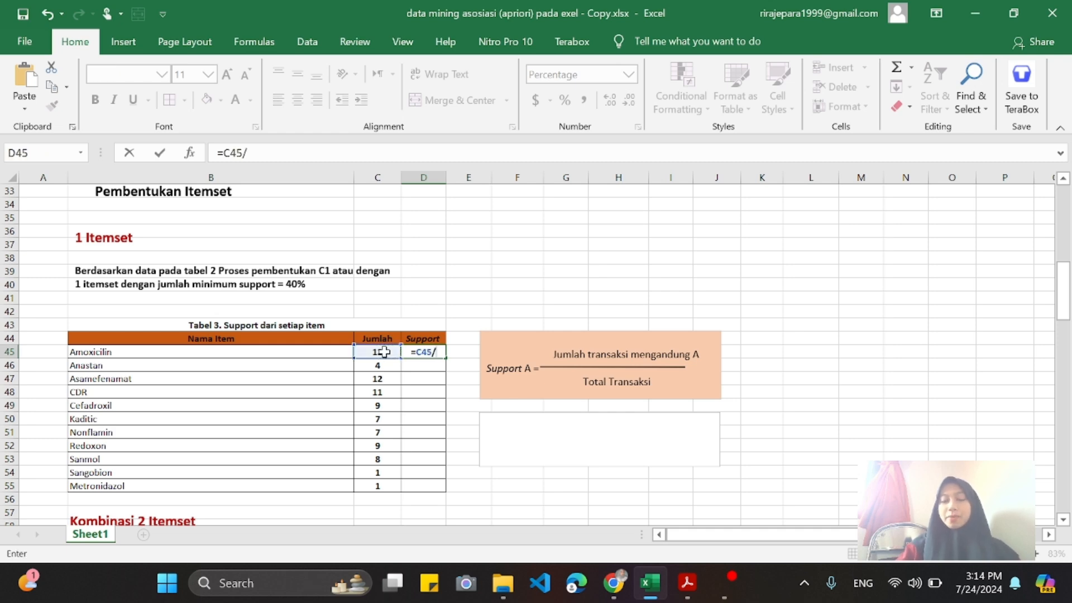
type("20")
key("Return")
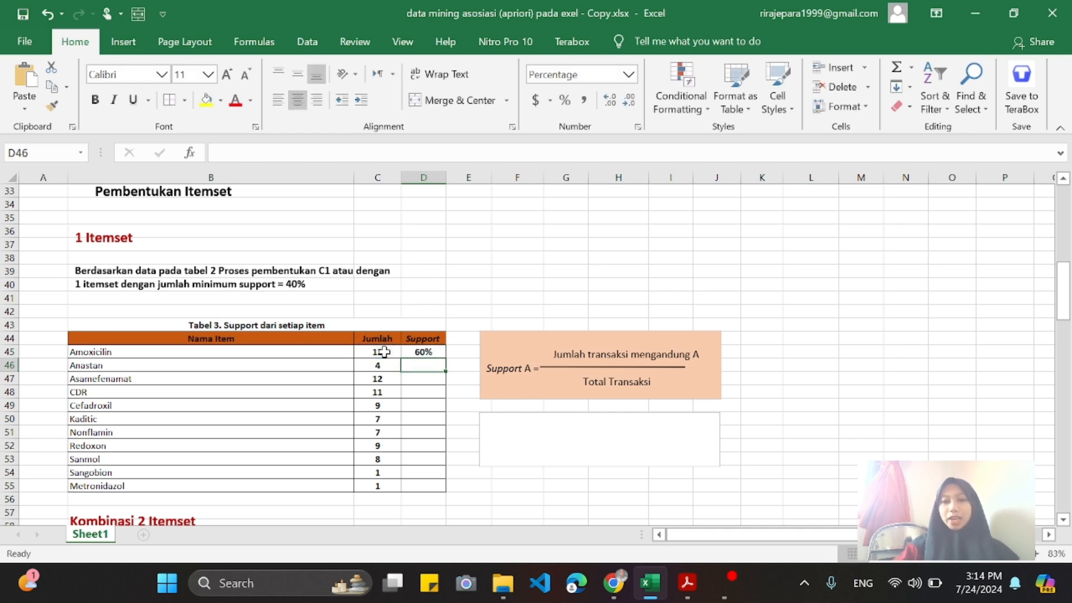
Calculate the Support of Anastan and Asamefenamat in Table 3 with =C46/20 and =C47/20.
type("=")
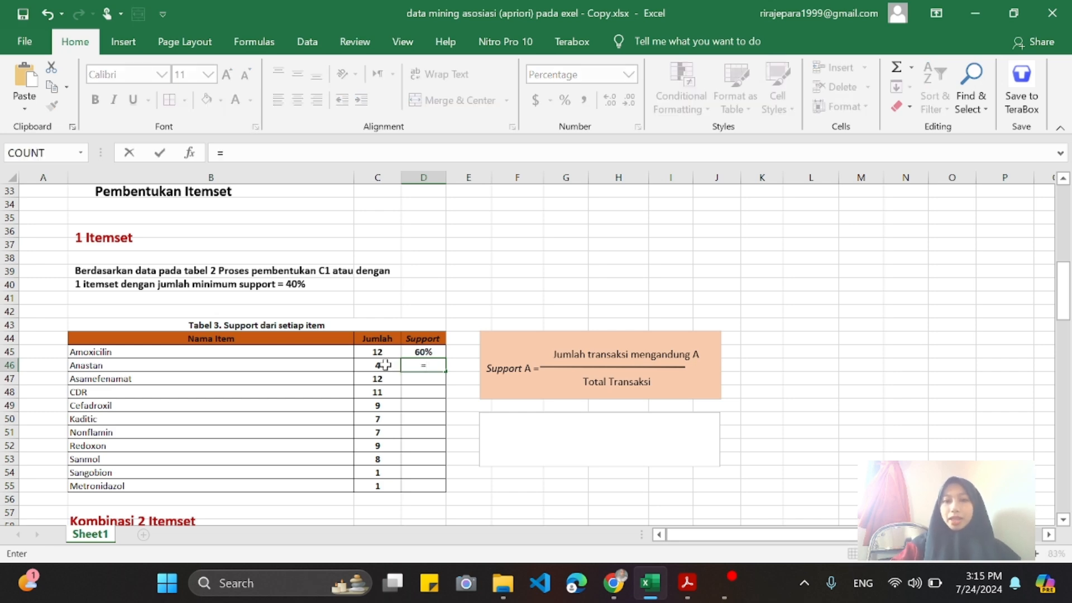
left_click(388, 366)
type("/")
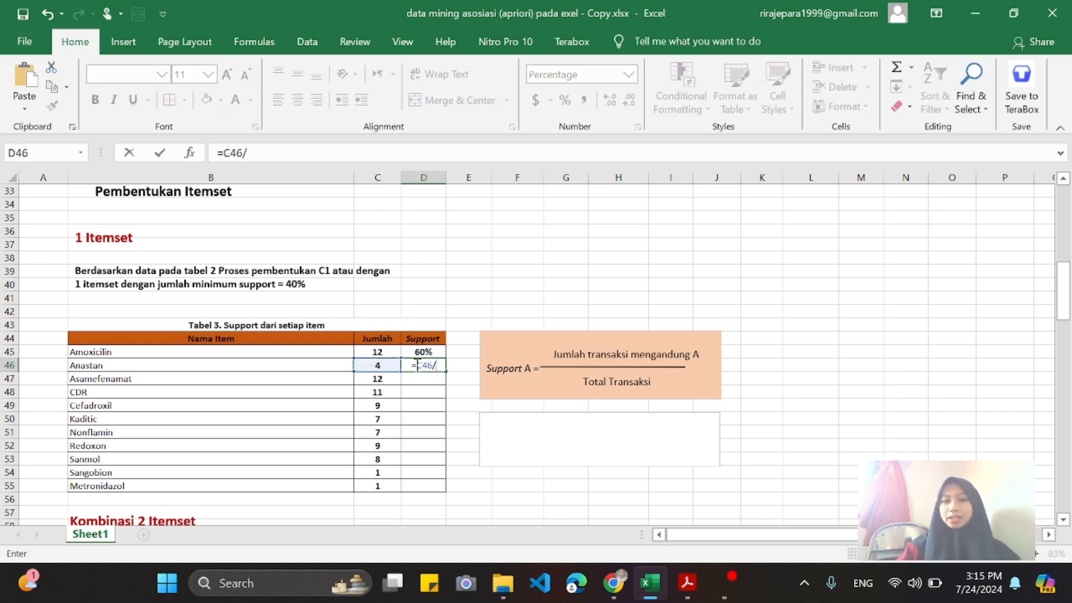
type("20")
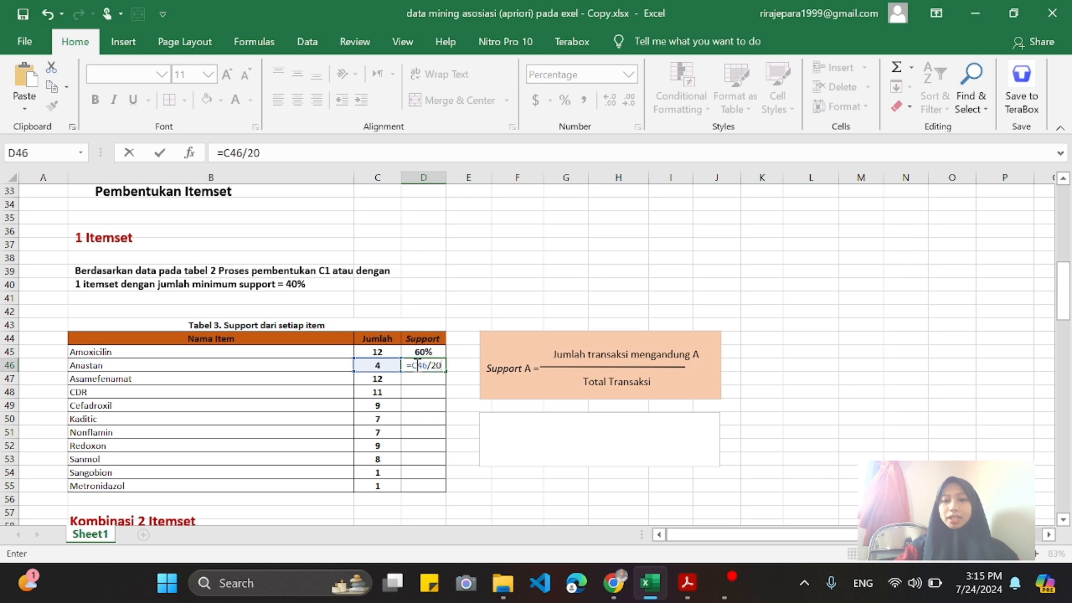
key("Return")
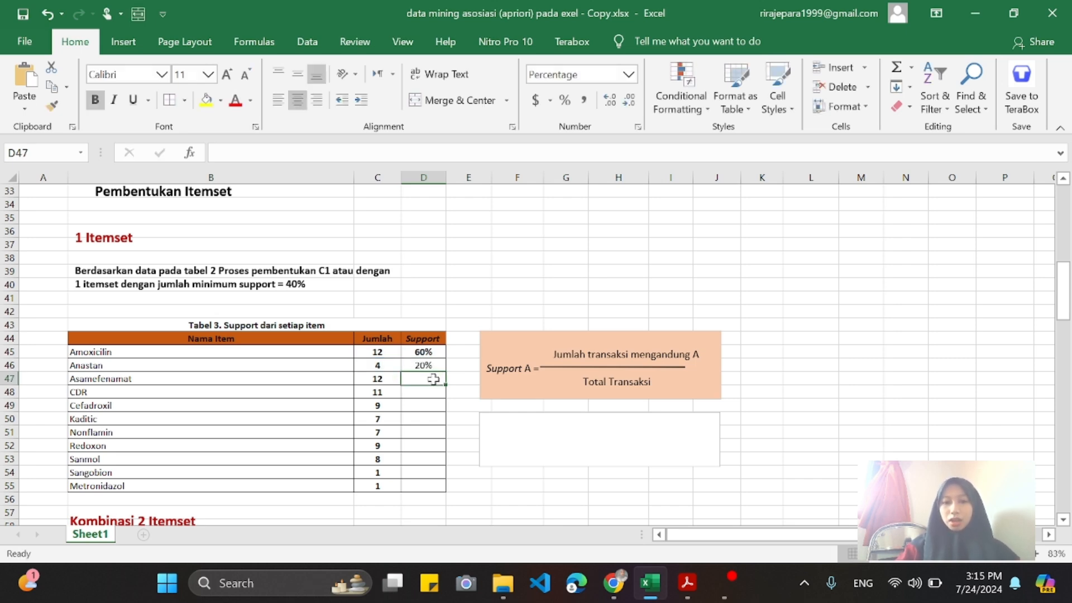
type("=")
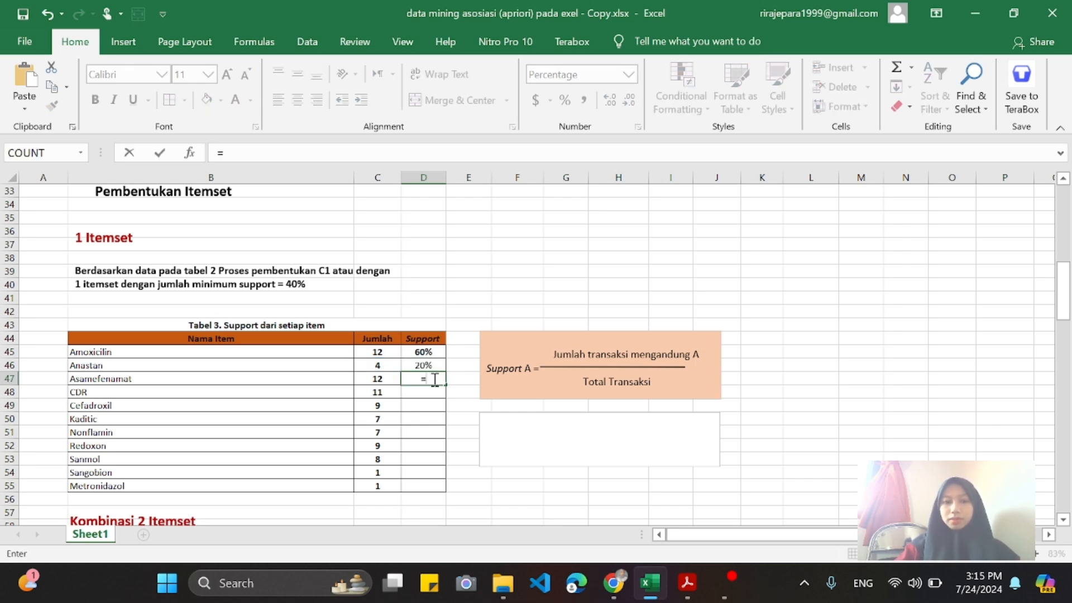
left_click(384, 378)
type("/20")
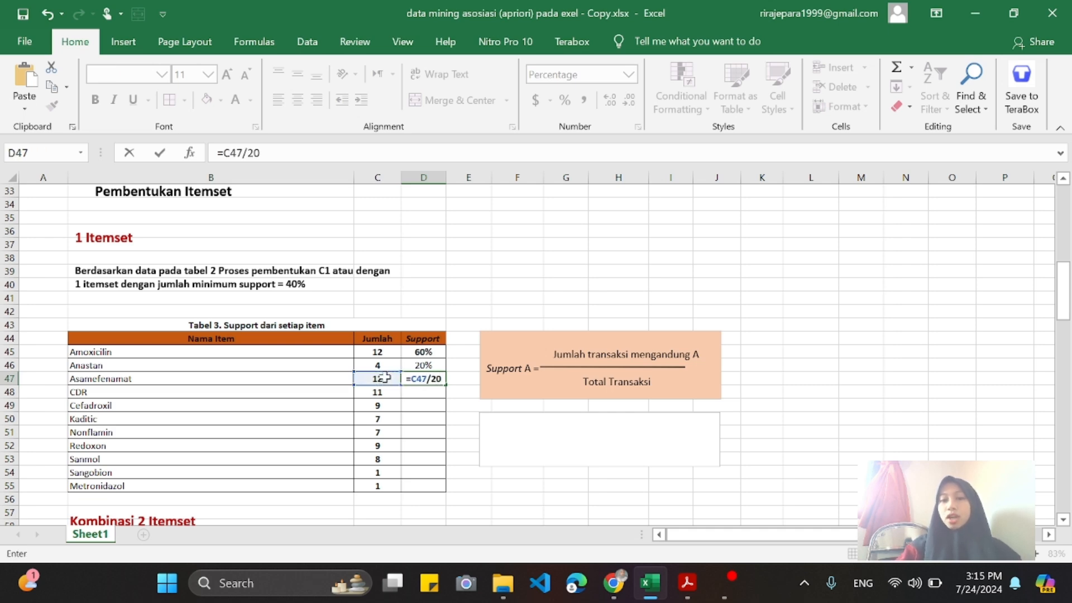
key("Return")
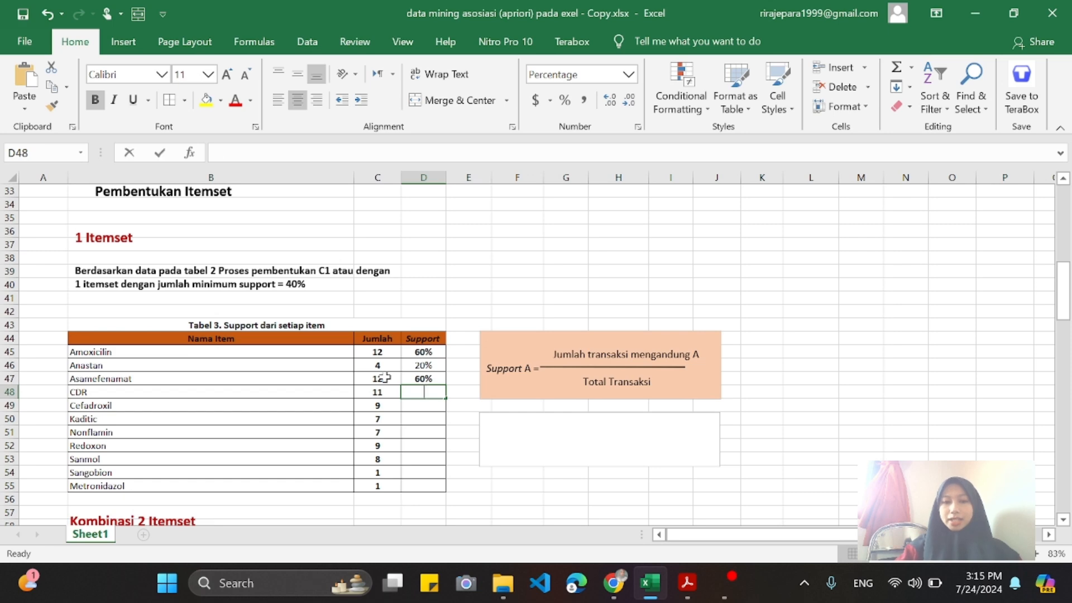
Calculate the Support of CDR and Cefadroxil in Table 3 with =C48/20 and =C49/20.
type("=")
key("Left")
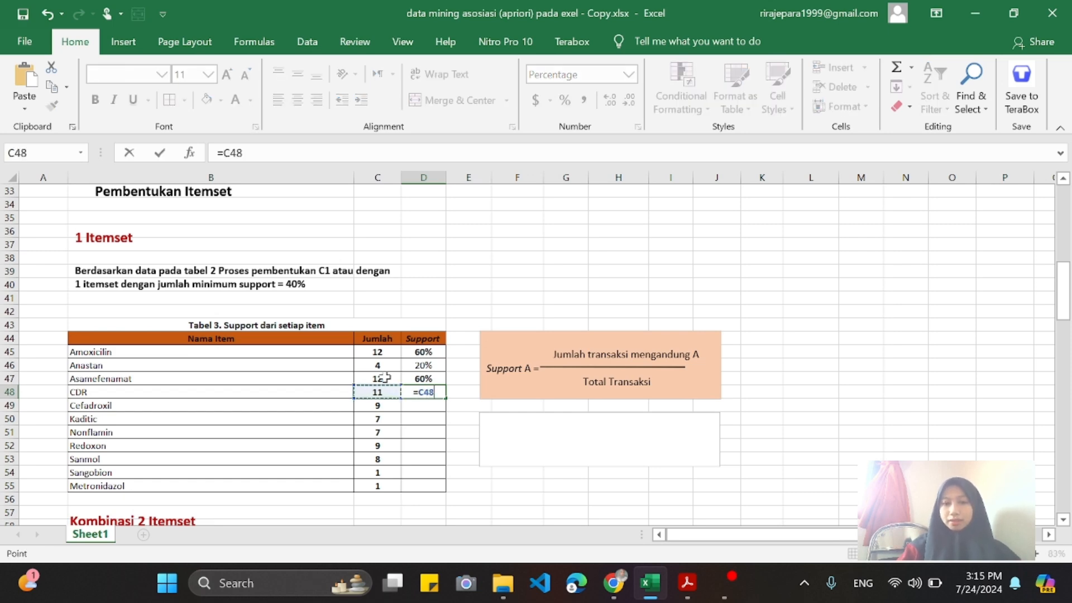
type("/20")
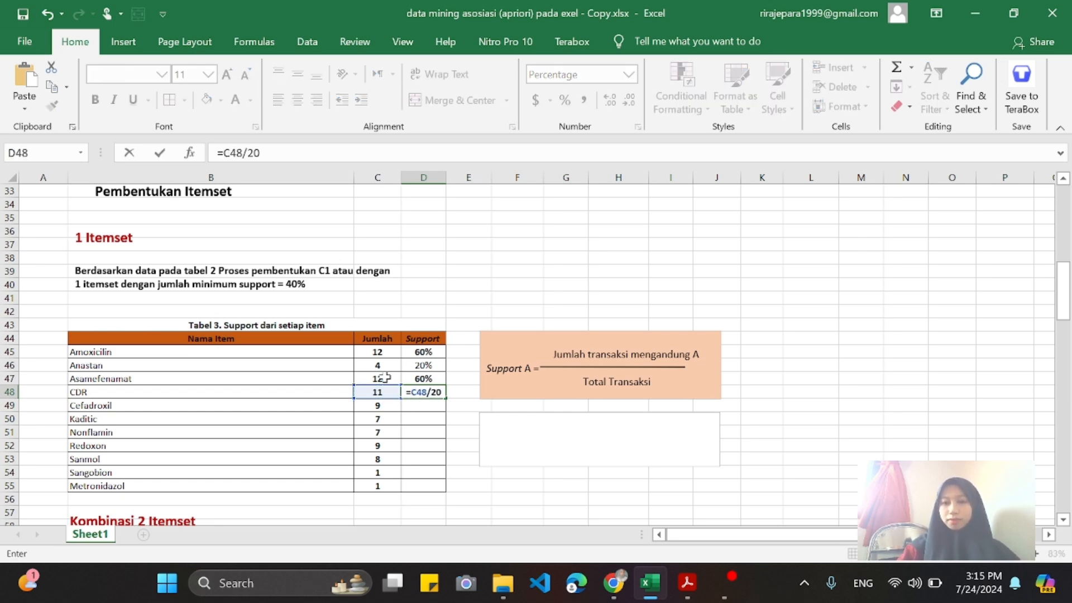
key("Return")
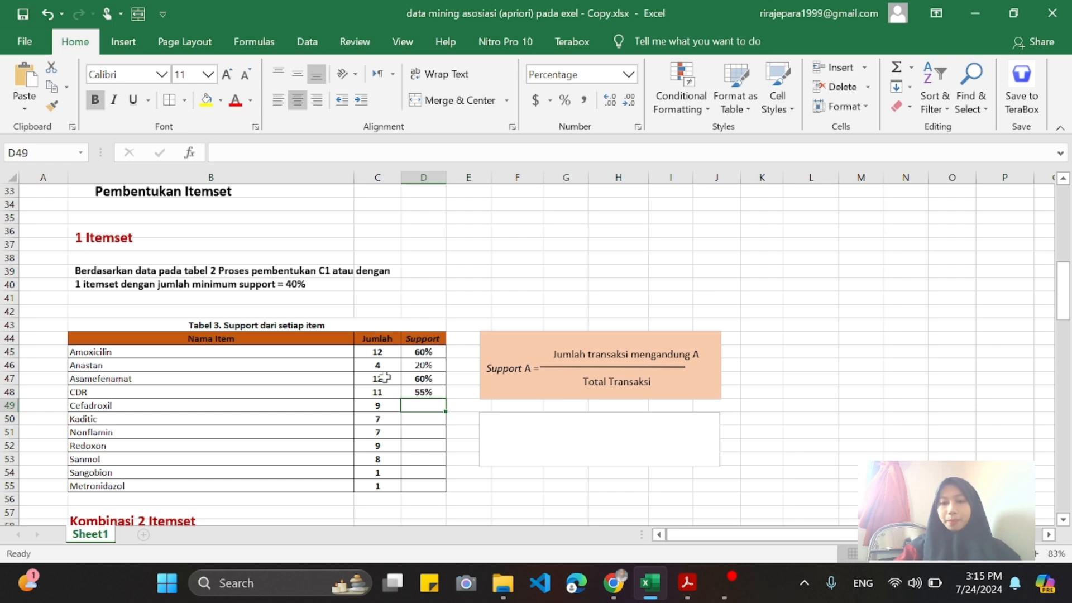
type("=")
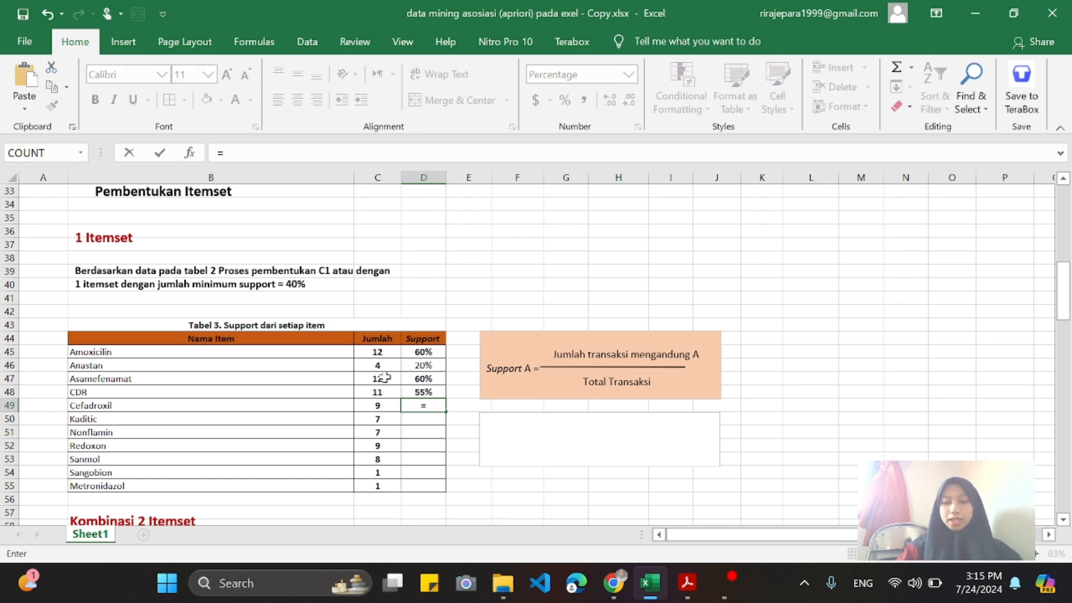
key("Left")
type("/20")
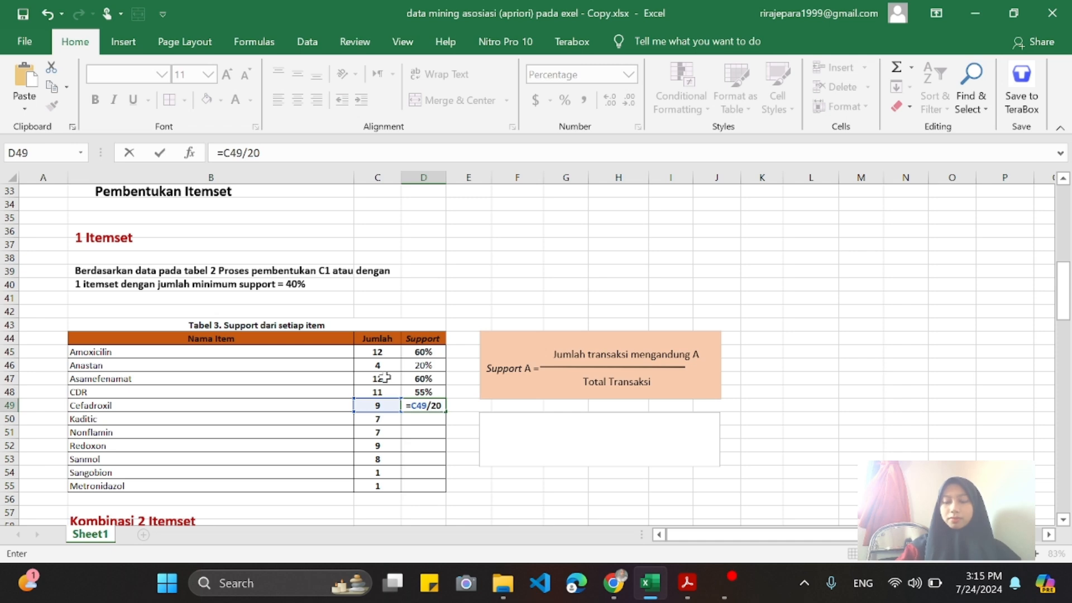
key("Return")
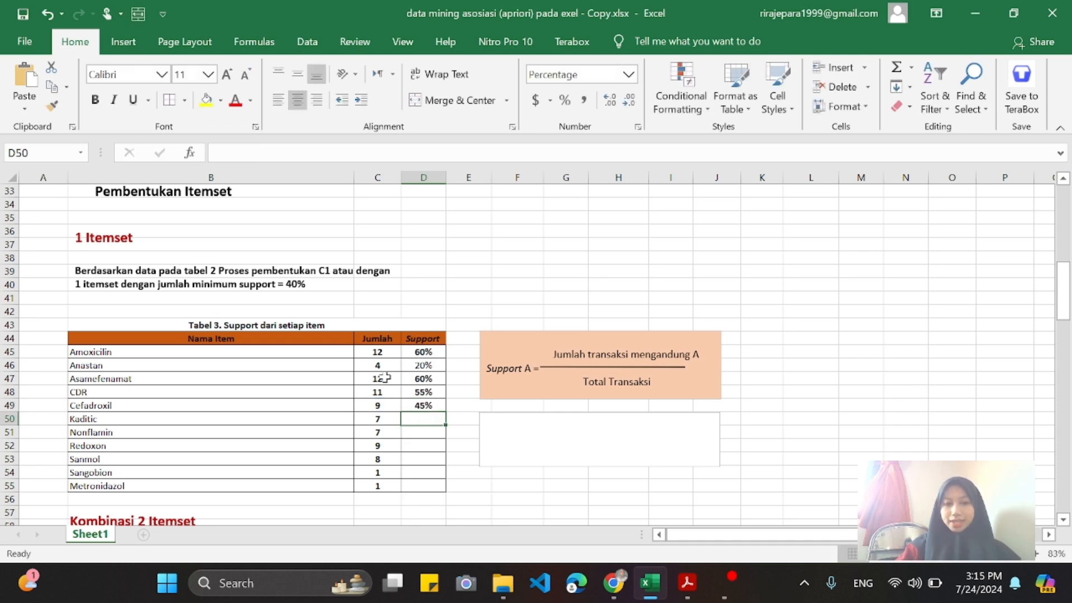
Calculate the Support of Kaditic and Nonflamin in Table 3 with =C50/20 and =C51/20.
type("=")
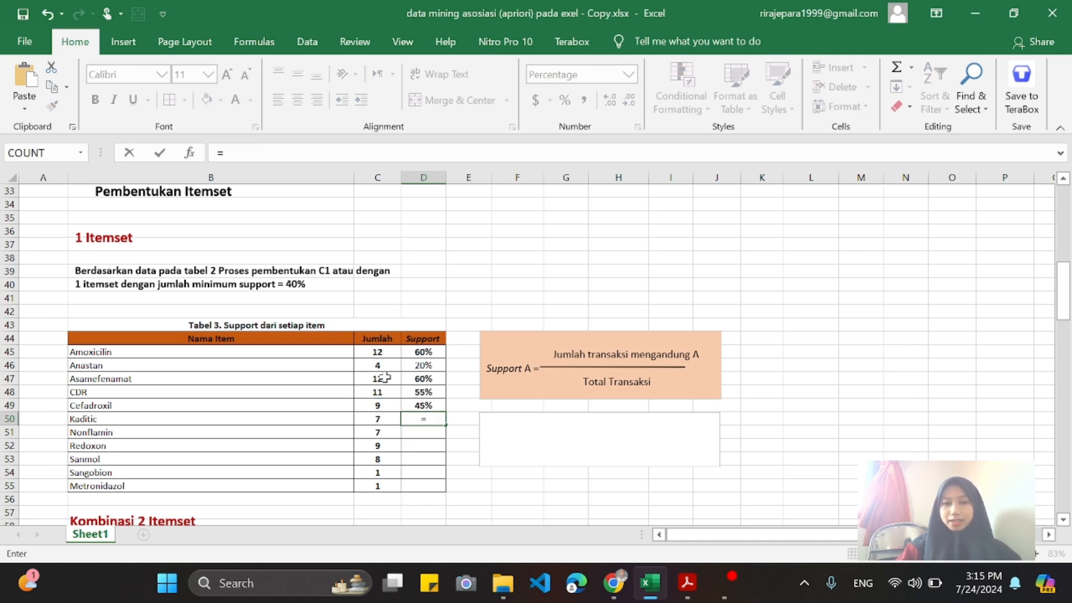
key("Left")
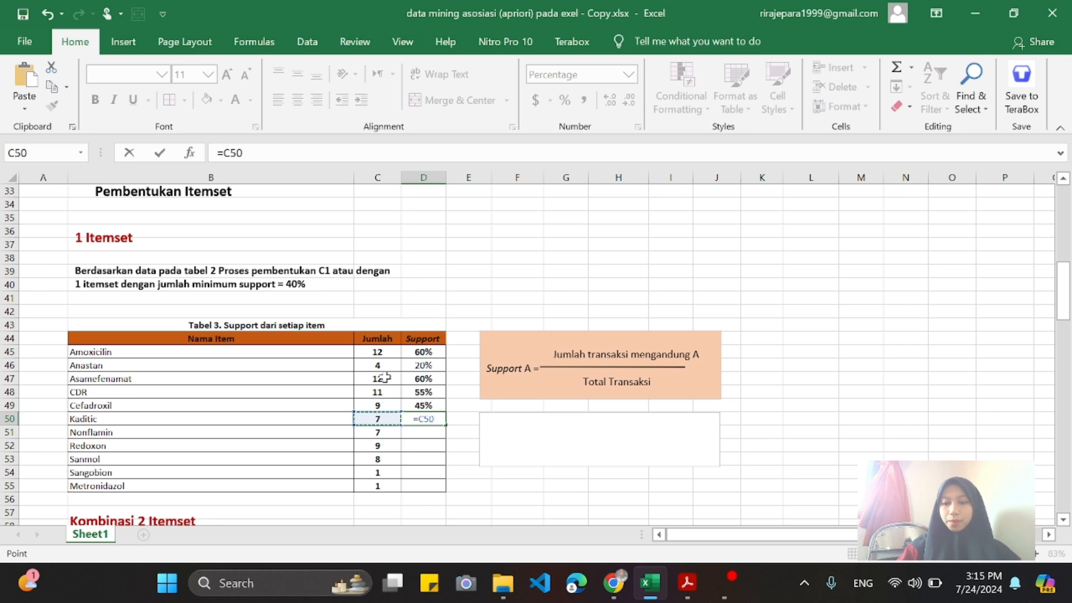
type("/20")
key("Return")
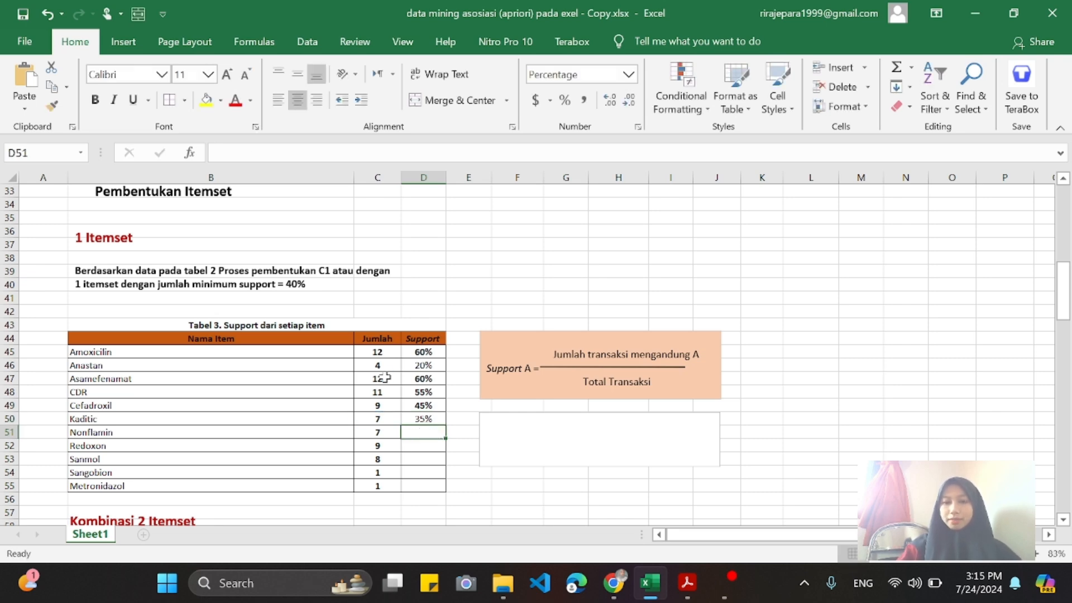
type("=")
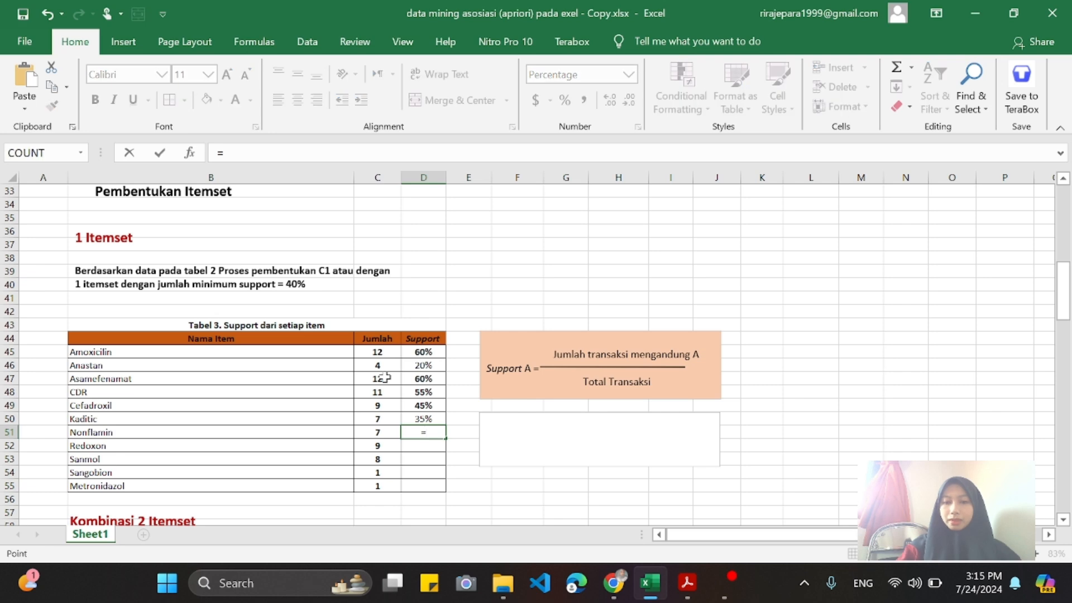
key("Left")
type("/20")
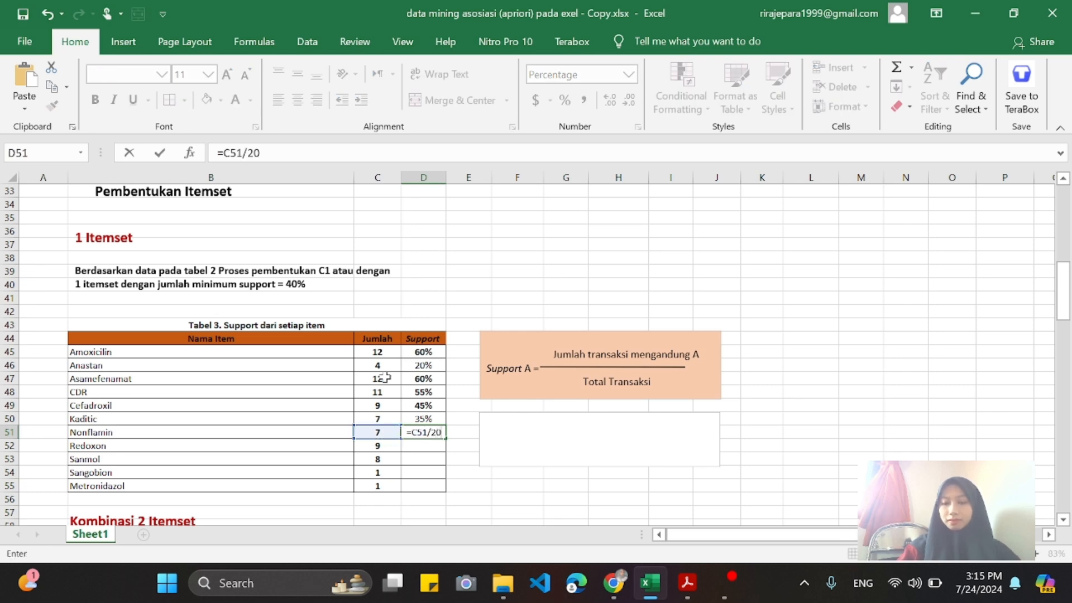
key("Return")
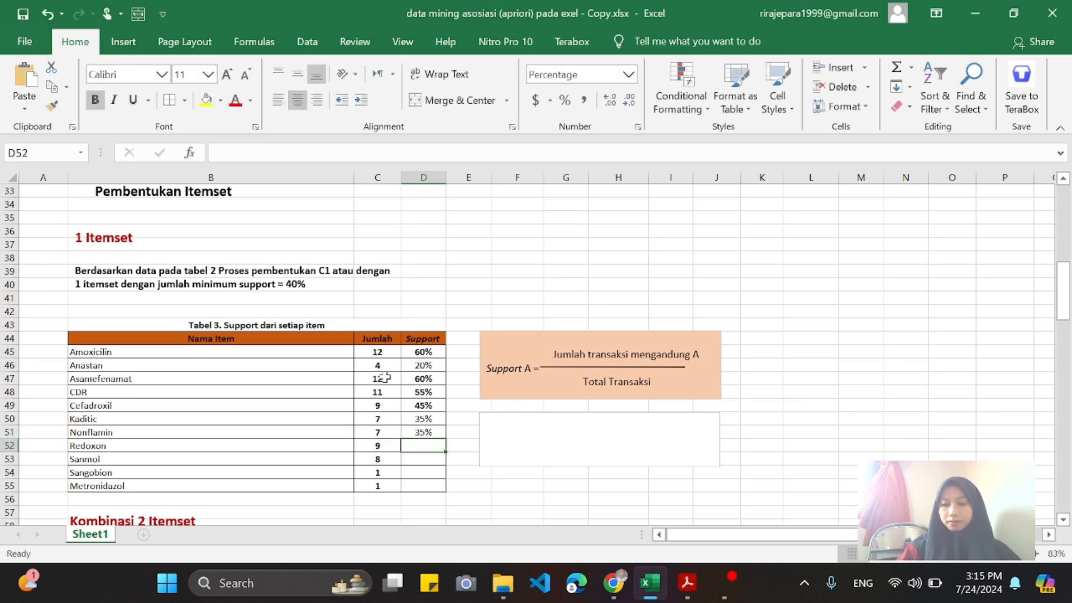
Calculate the Support of Redoxon and Sanmol in Table 3 by dividing their Jumlah in C52 and C53 by 20.
type("=")
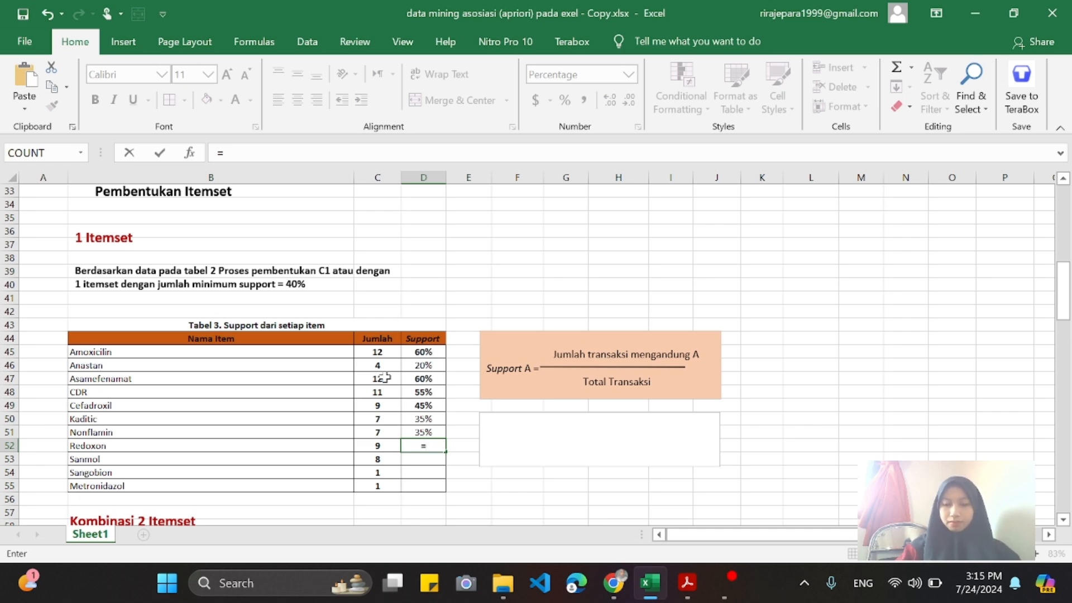
key("Left")
type("/20")
key("Return")
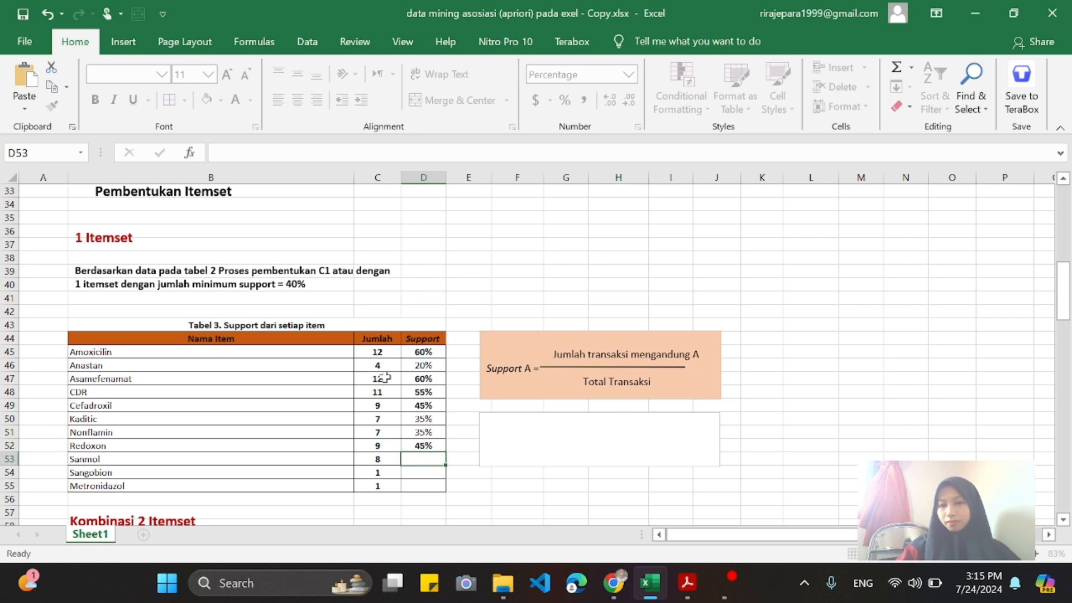
key("Return")
key("Up")
type("=")
key("Left")
type("/20")
key("Return")
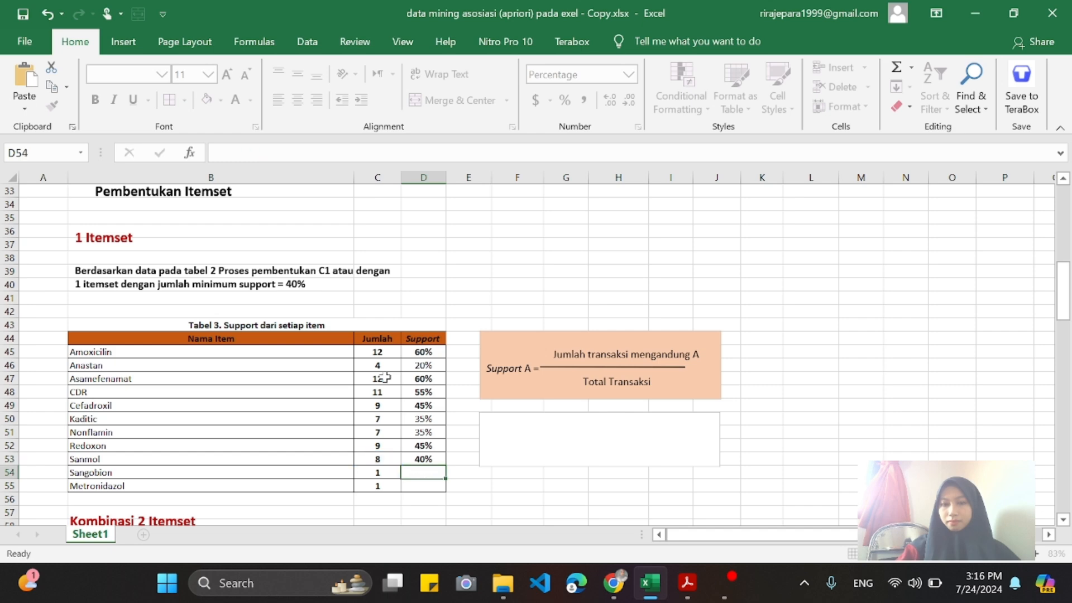
Calculate the Support of Metronidazol in D55 with =C55/20 and of Sangobion in D54 with =C54/20.
key("Return")
type("=")
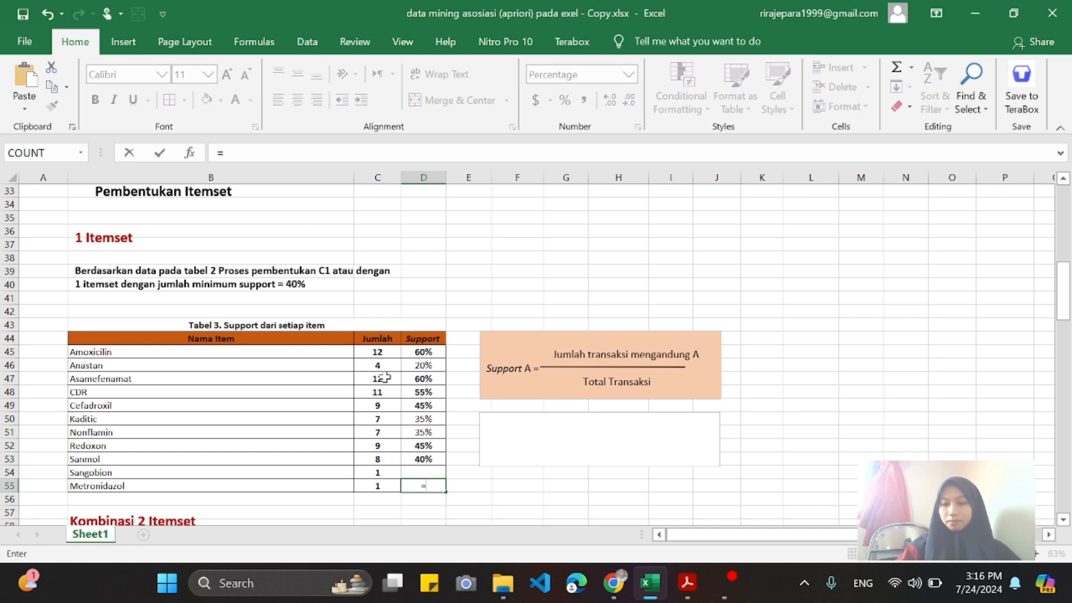
key("Left")
type("/20")
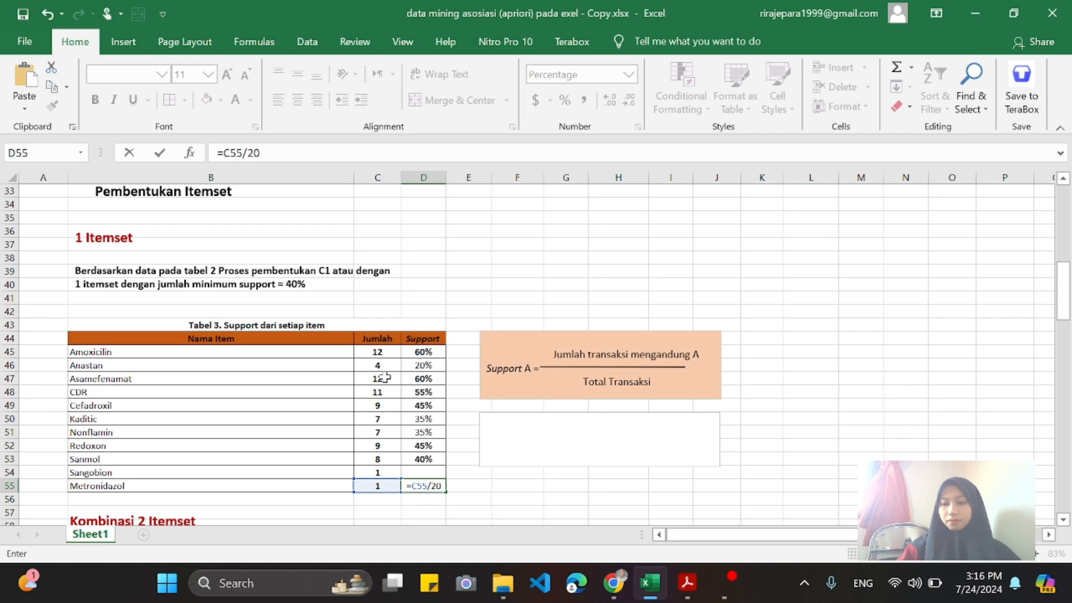
key("Return")
key("Up")
key("Up")
type("=")
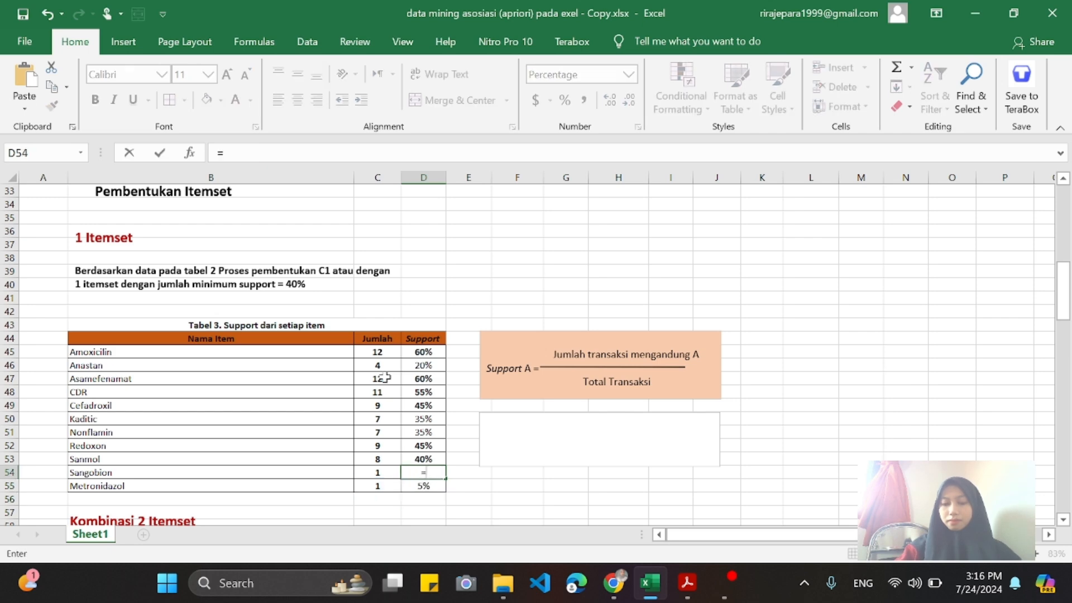
key("Left")
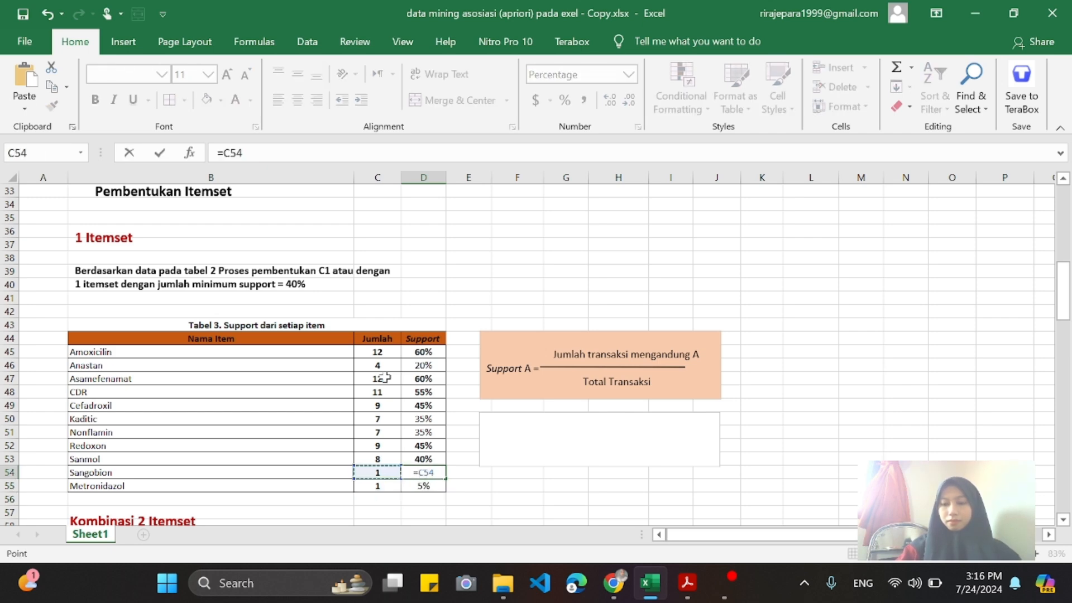
type("/20")
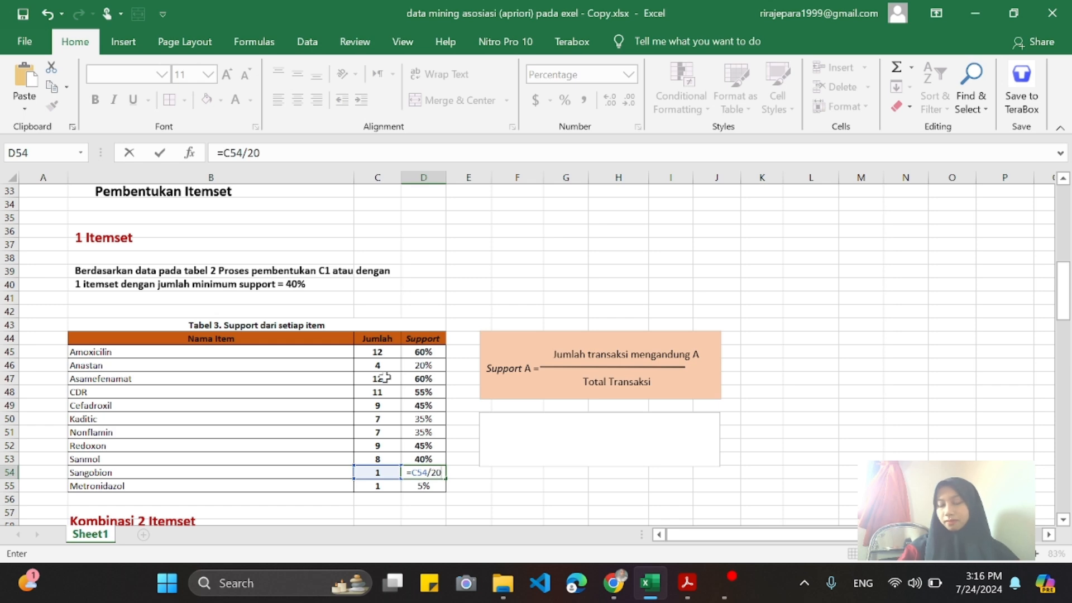
key("Return")
Begin the conclusion in the empty text box below the support formula with "Diketahui dari pembentukan 1 itemset".
scroll(384, 378, "down", 1)
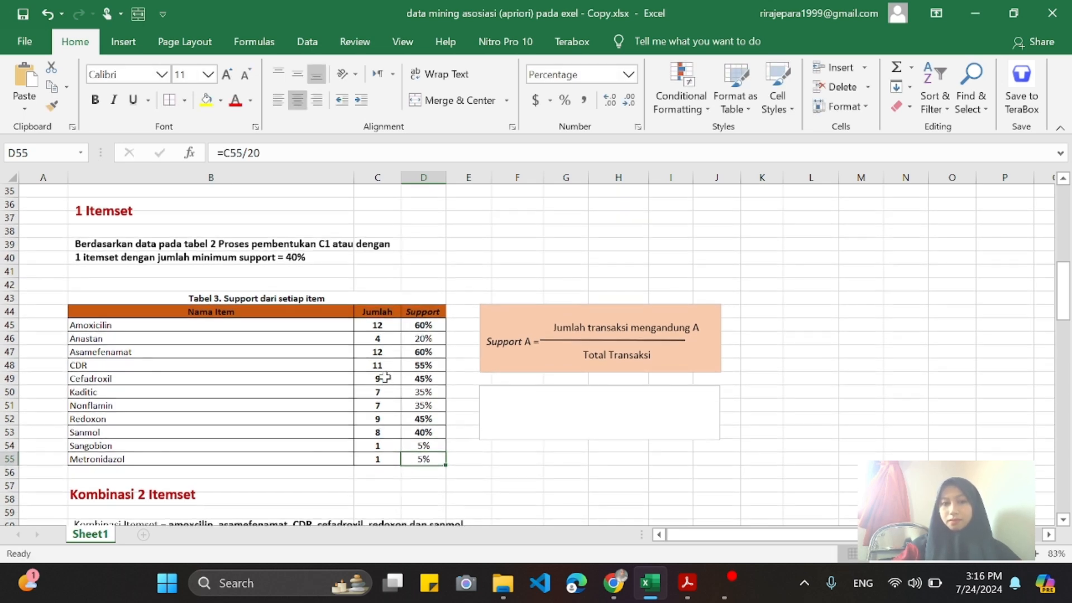
left_click(558, 413)
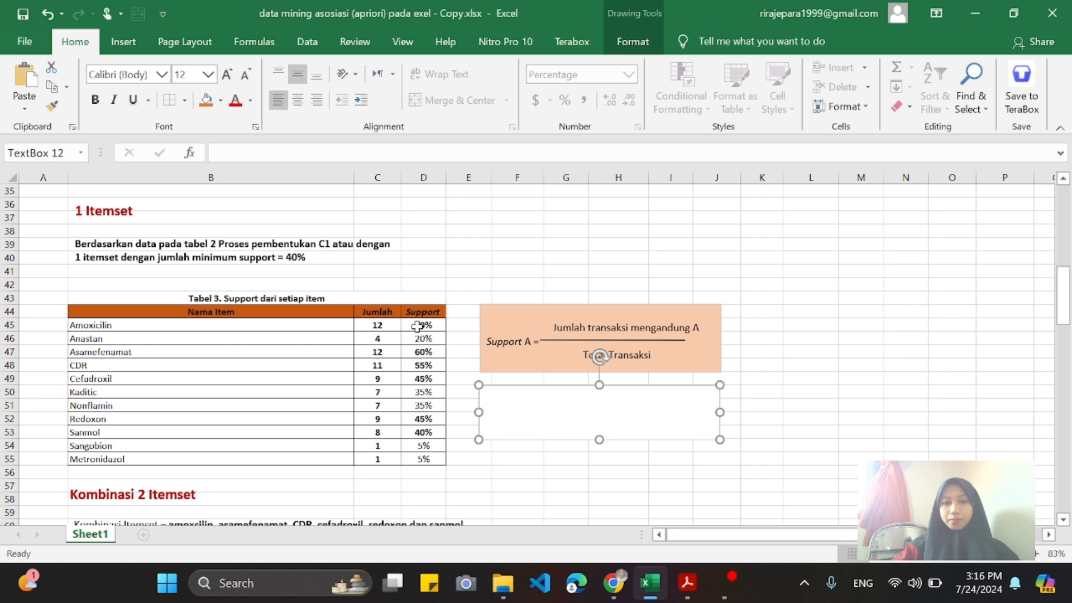
type("Diketahui")
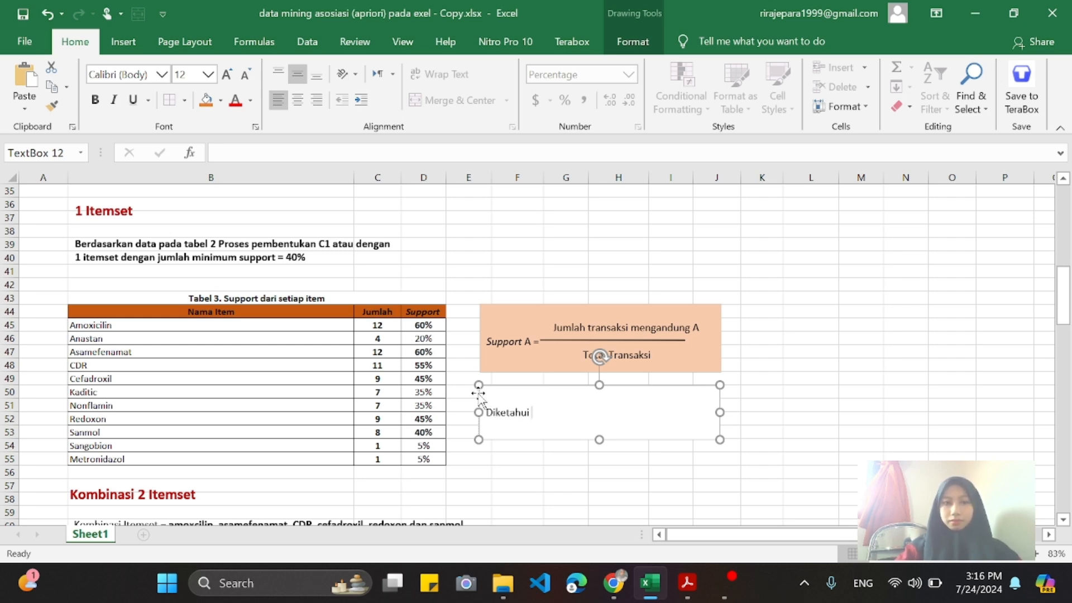
type(" d")
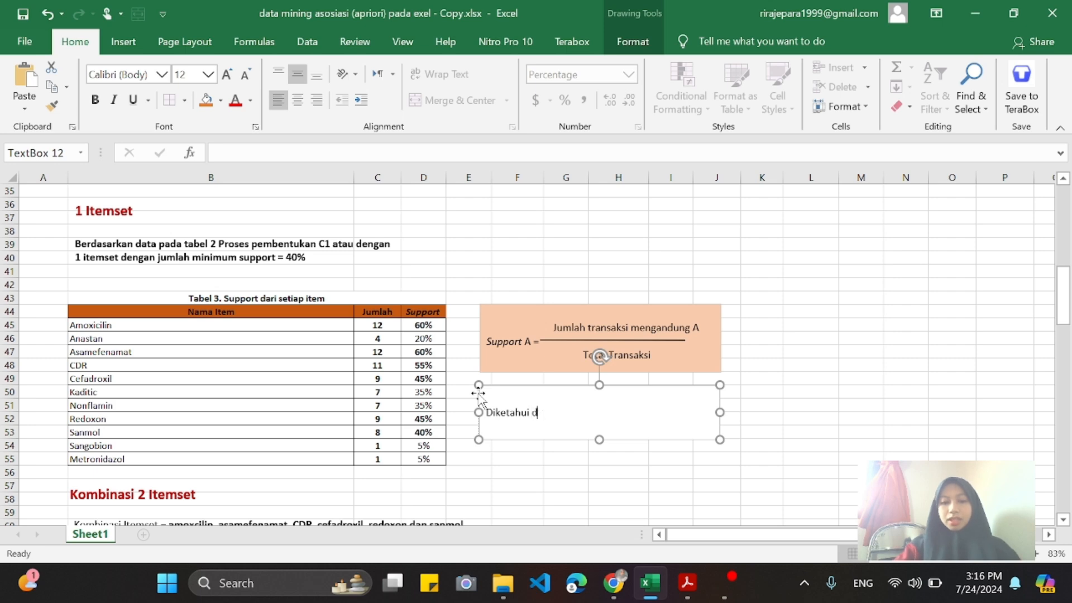
type("ari pembentukan ")
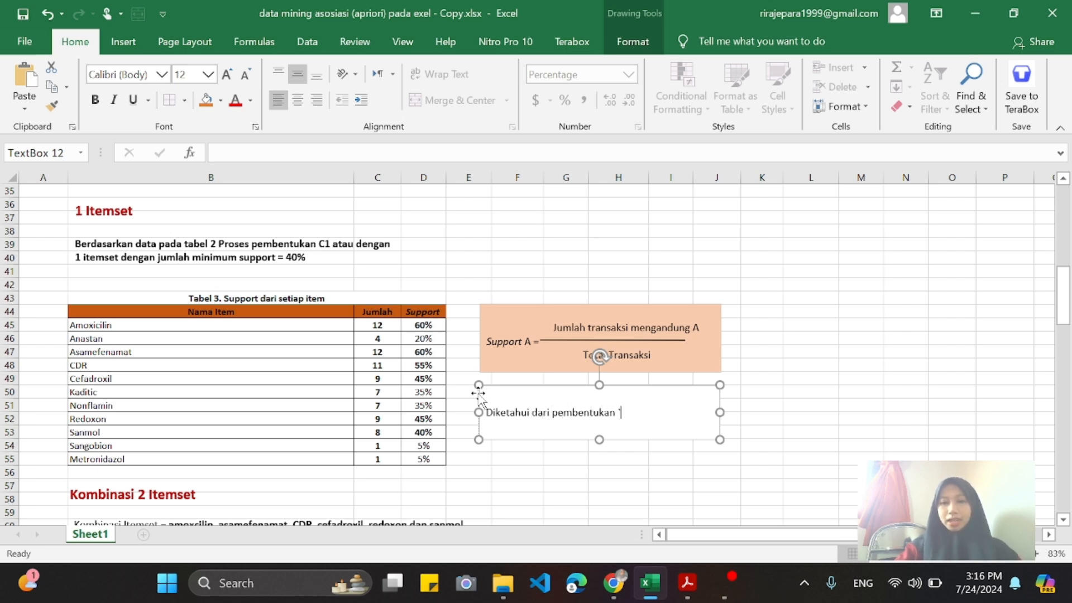
type("1 itemset")
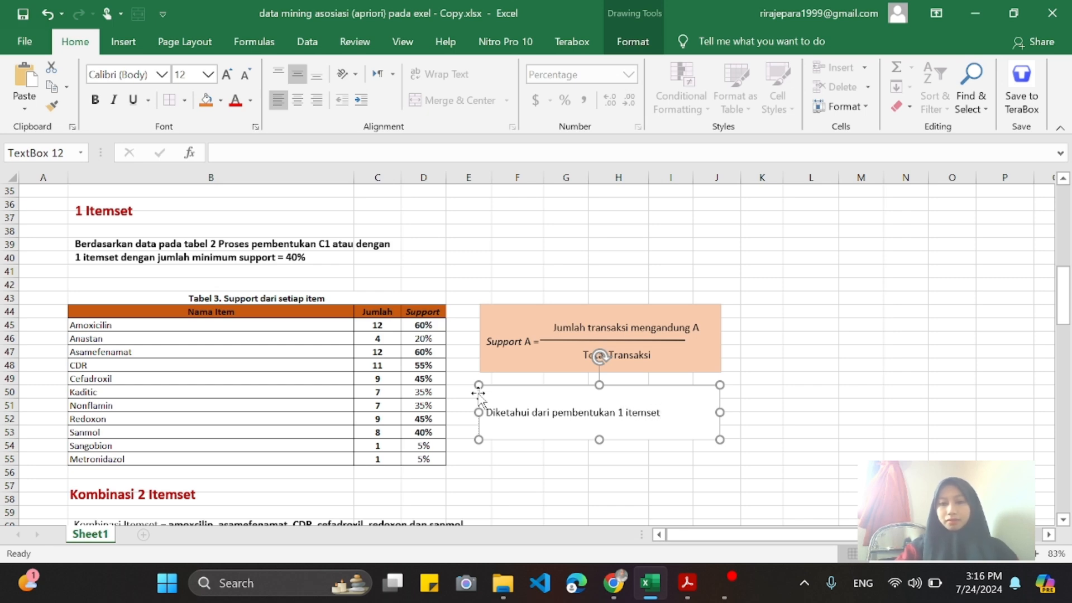
Continue the conclusion in the text box with "yang memenuhi minimum support 40% yaitu obat".
type(" yang mene")
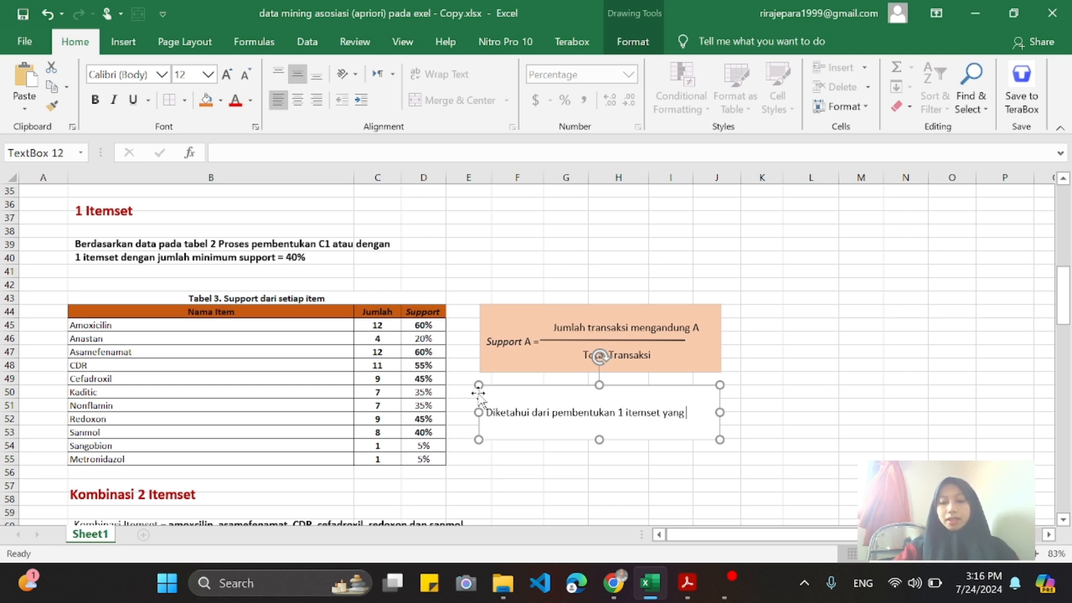
key("BackSpace")
type("menu")
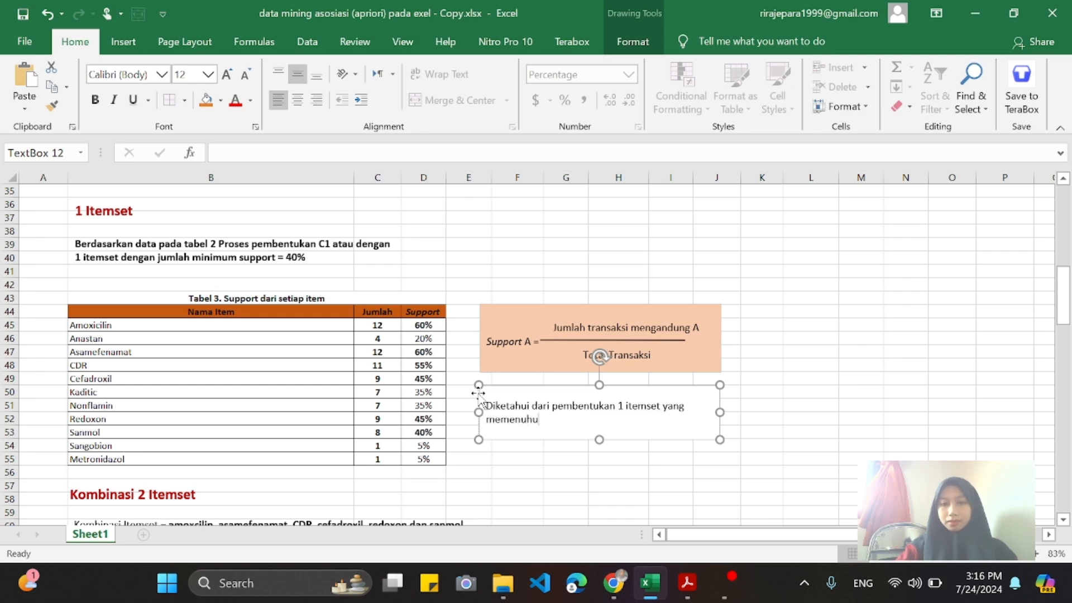
type("hi s")
key("BackSpace")
type("minimum")
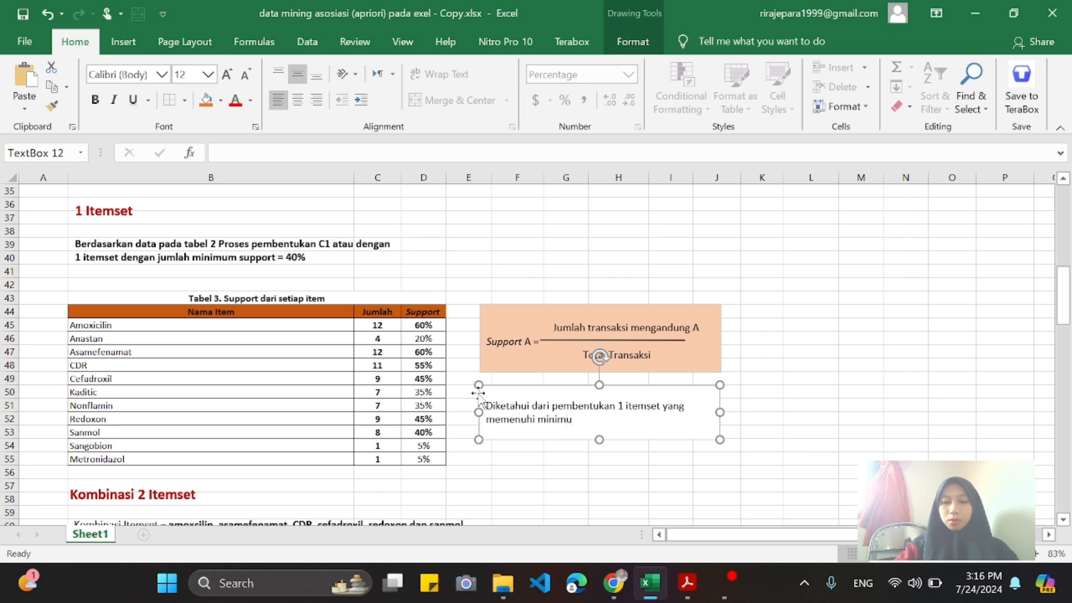
type(" suppor")
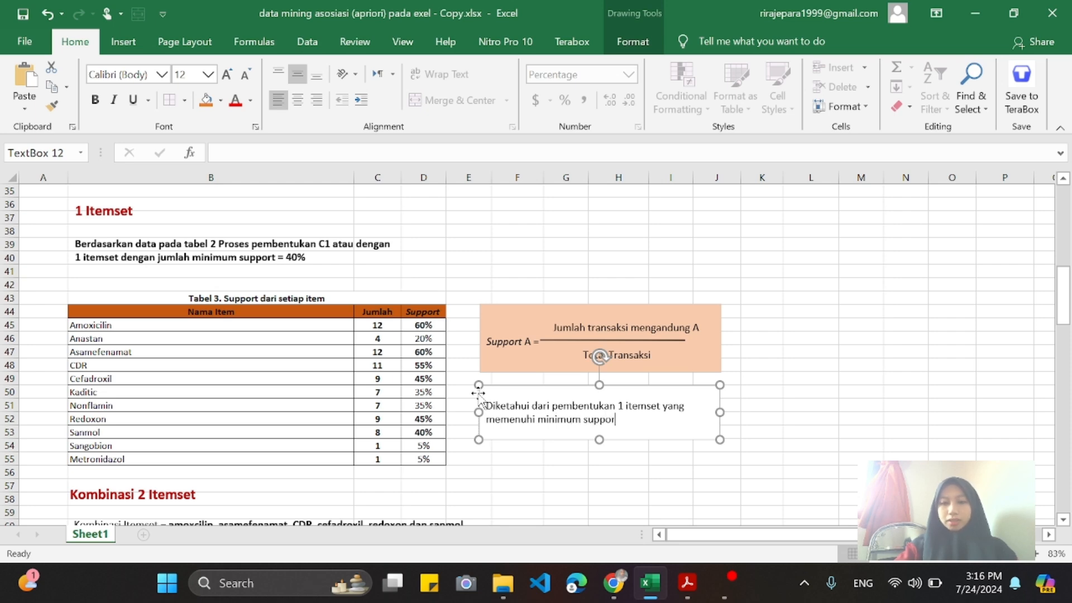
type("t 40")
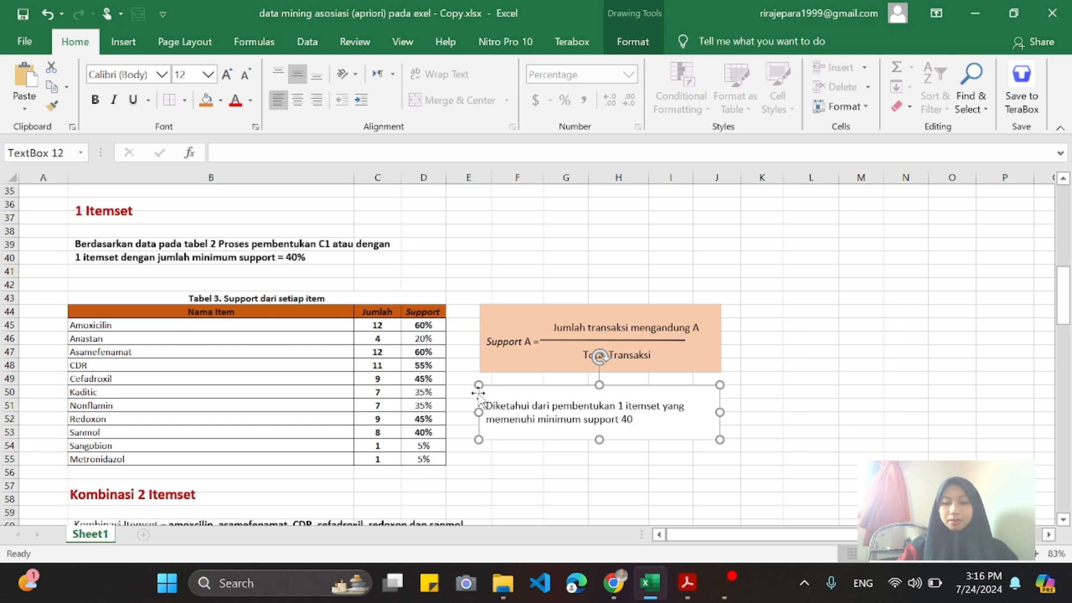
type("% yaitu obat")
Finish the conclusion in the text box with "amoxicilin, asamefenamat, CDR, cefradoxil, redoxon dan sanmol." in bold.
key("ctrl+b")
type("amoxi")
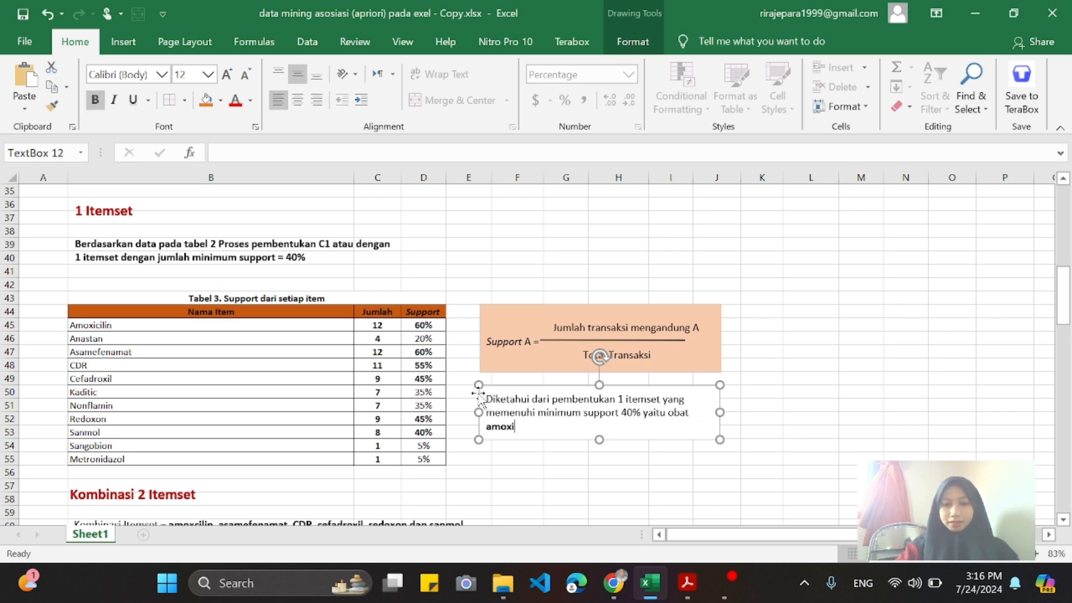
type("cilin,")
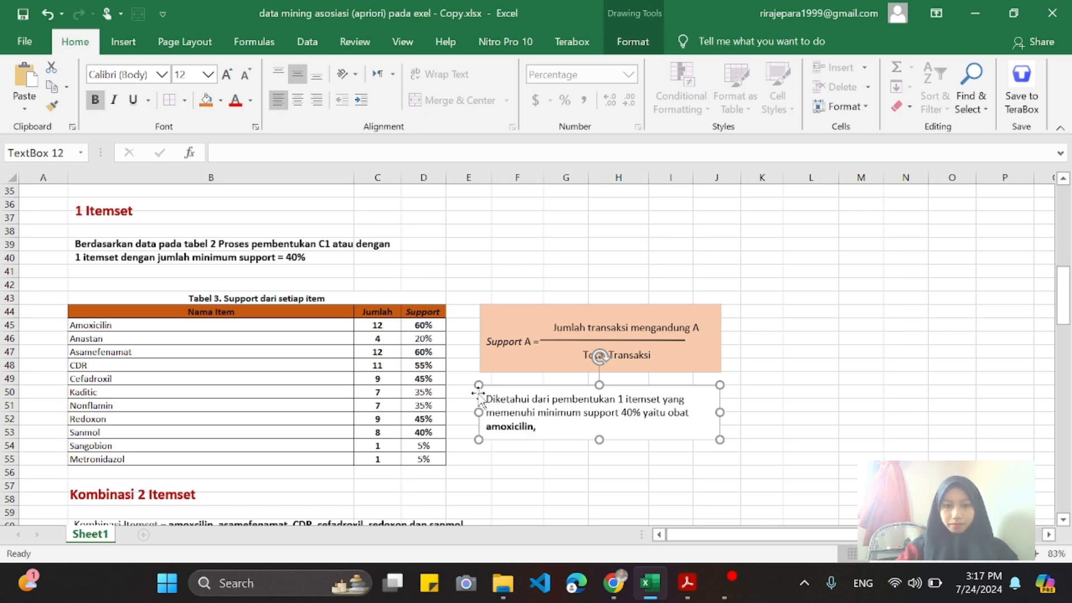
type(" asame")
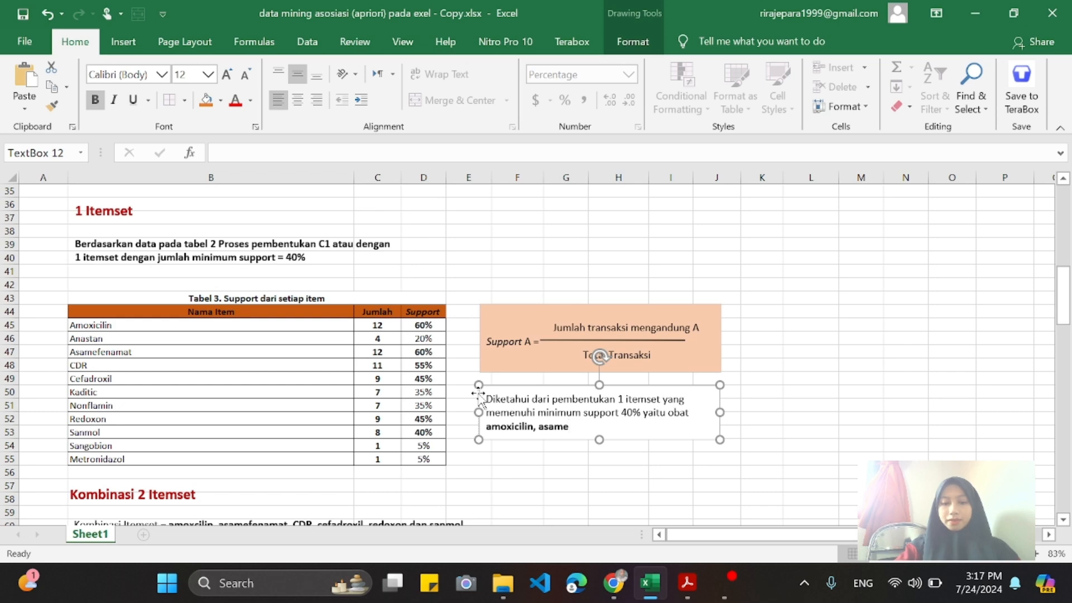
type("fenamat,")
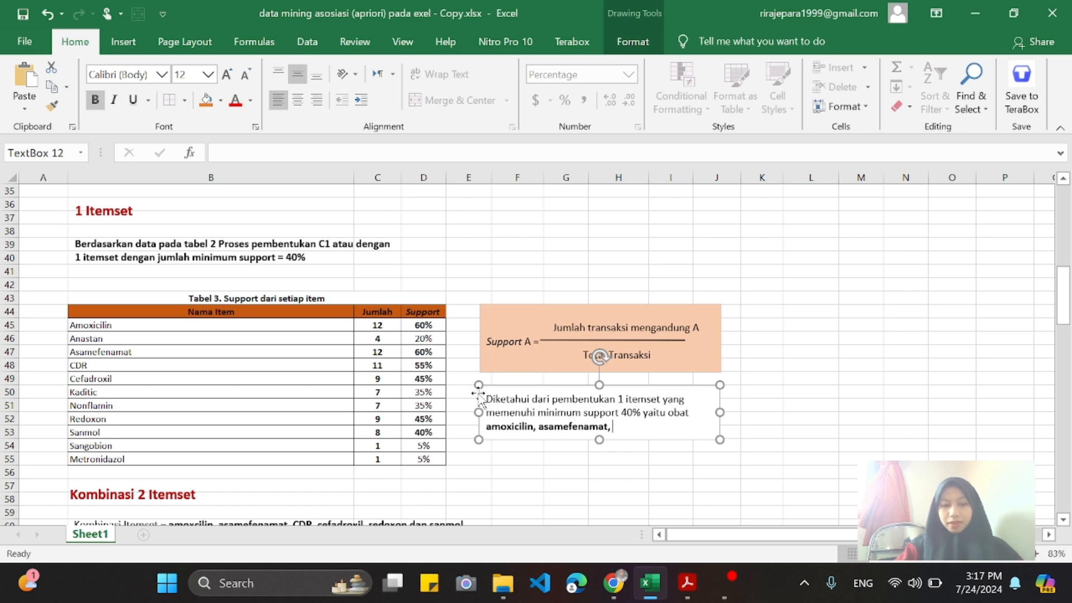
type("CDR, ")
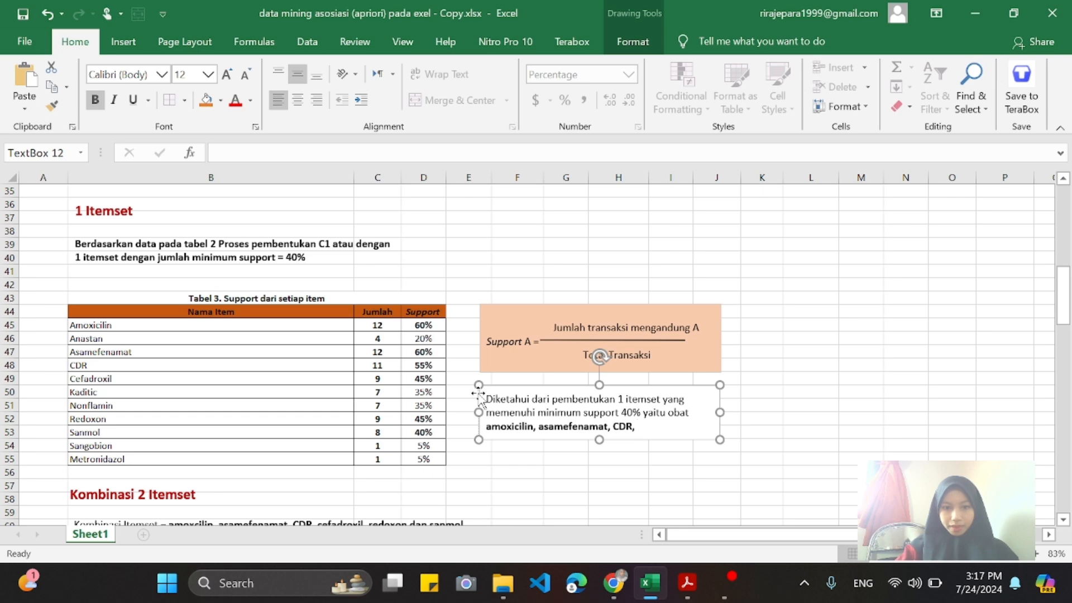
type("cefra")
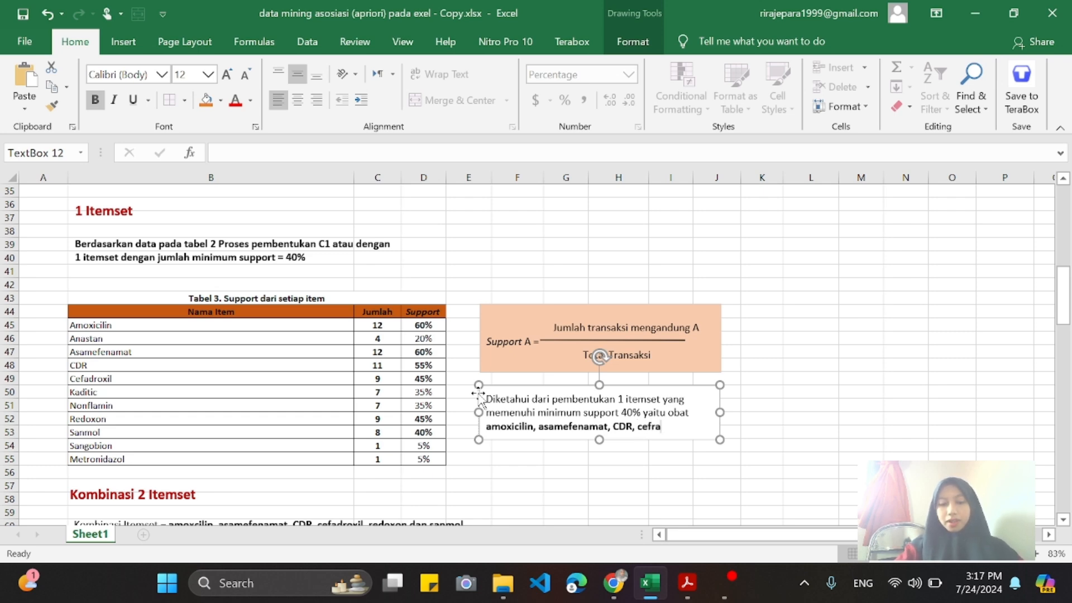
type("doxil")
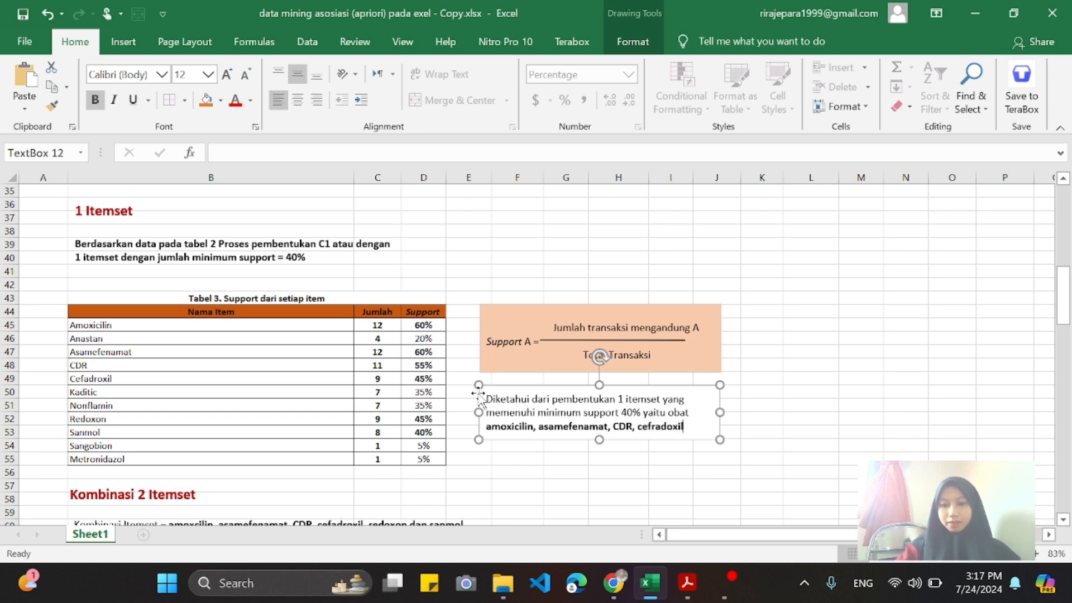
type(",")
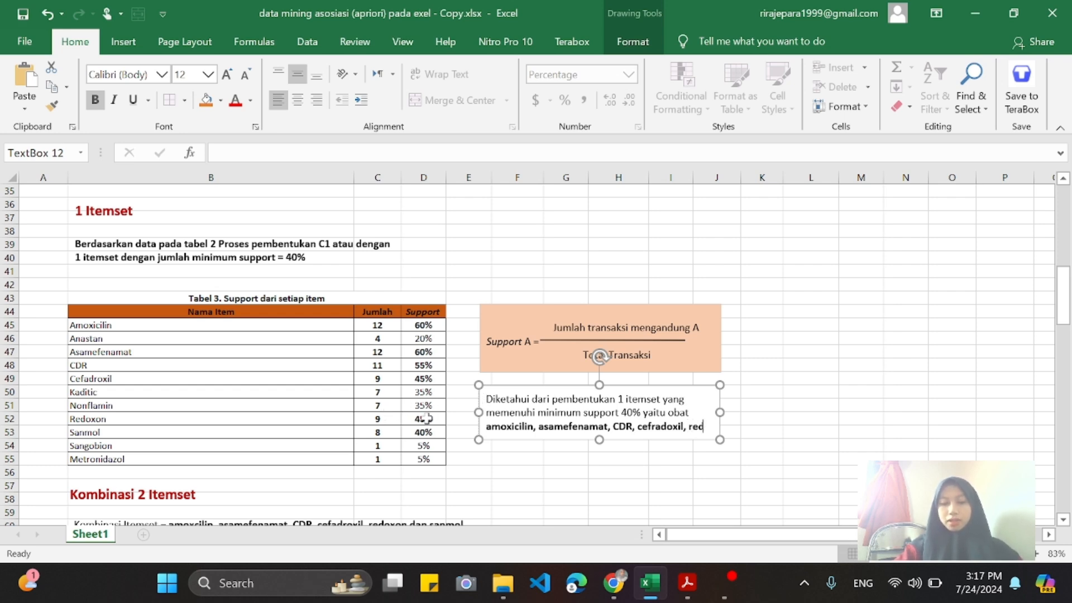
type("redoxon d")
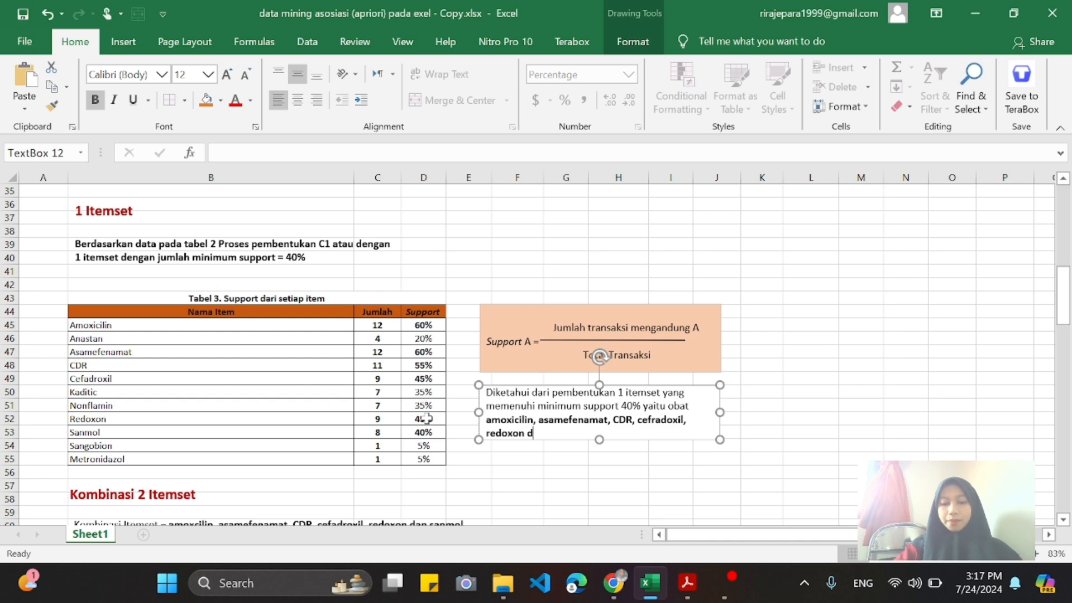
type("an sanmol.")
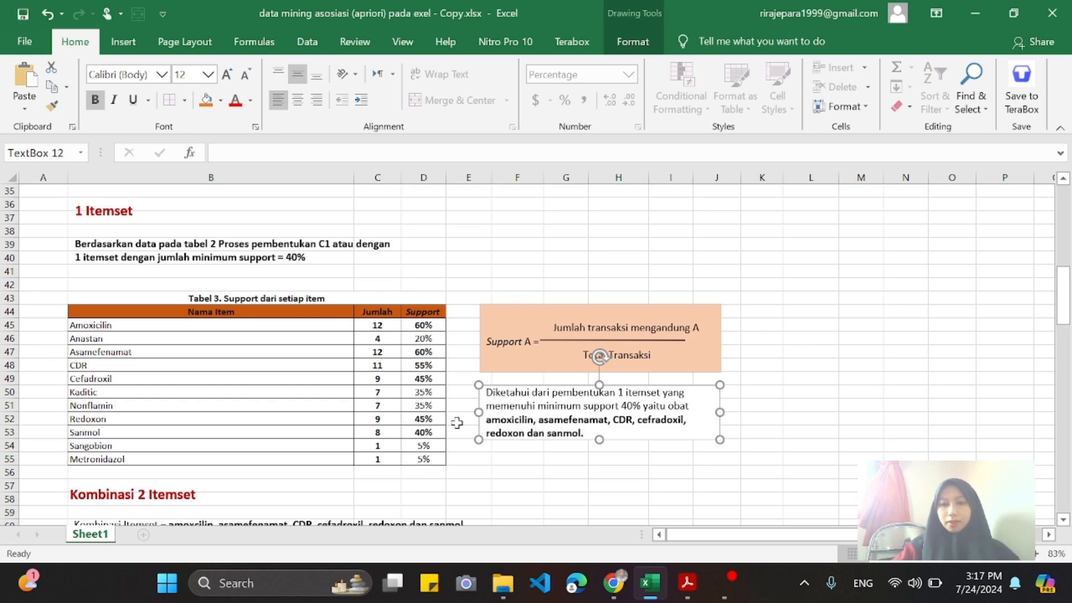
Check the Support of the listed items in Table 3 and enlarge the conclusion text box to fit its full text.
left_click(434, 328)
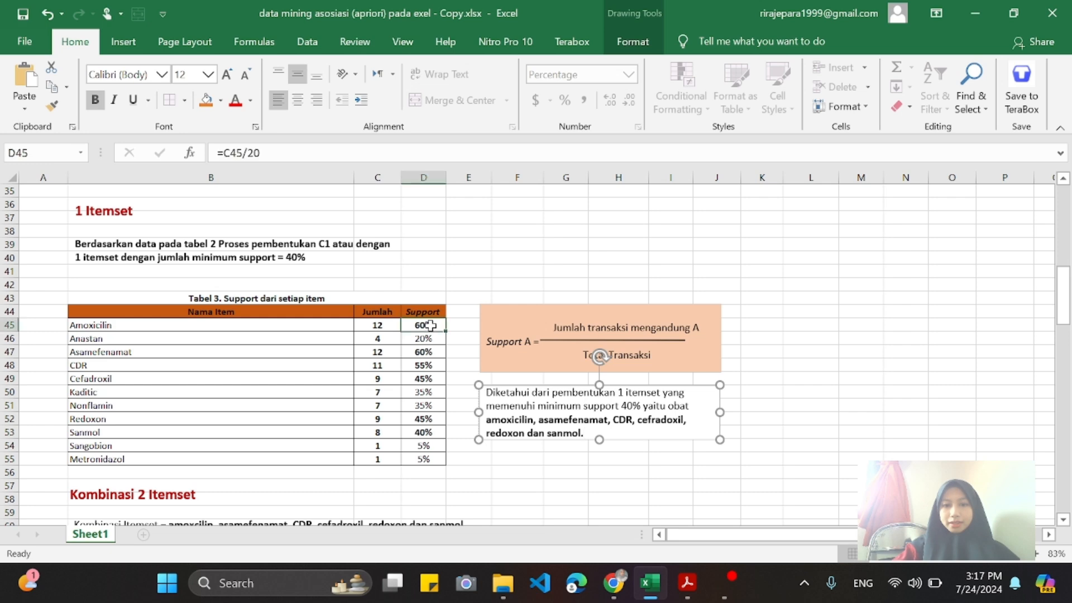
left_click(435, 353)
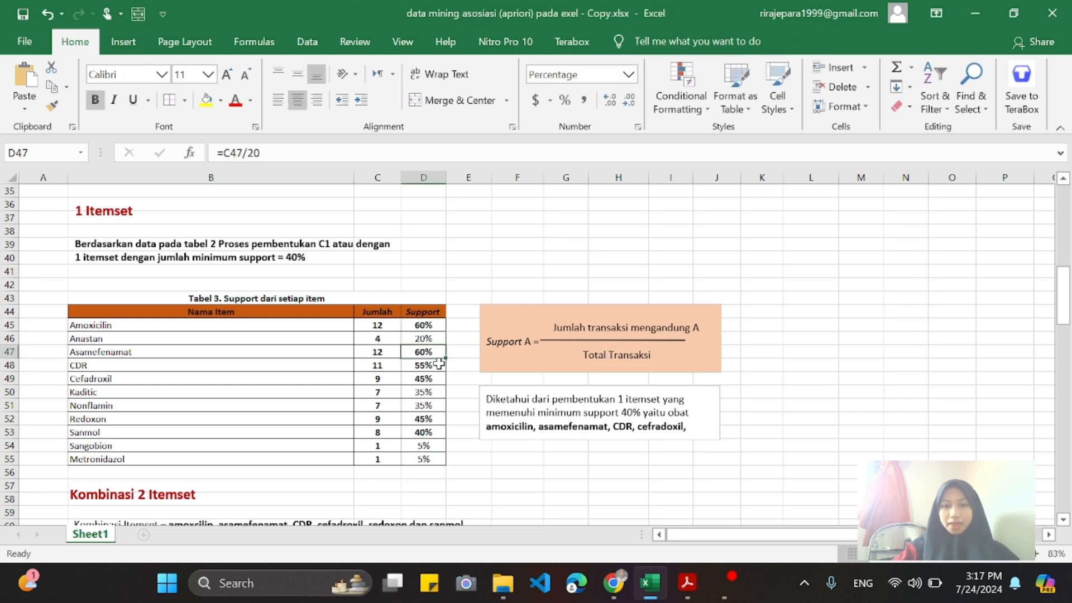
left_click(438, 367)
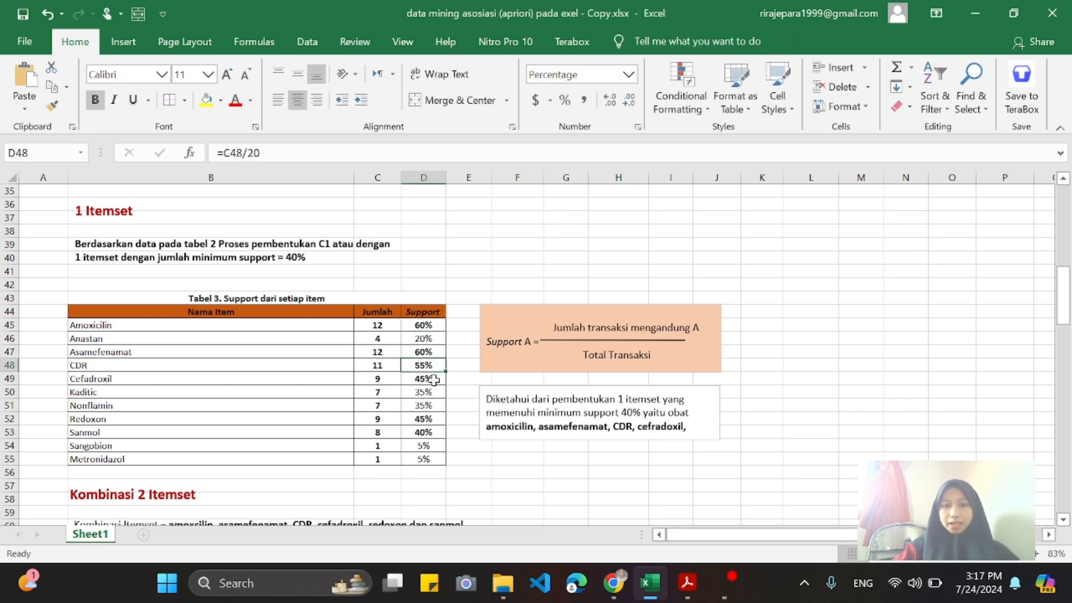
left_click(434, 379)
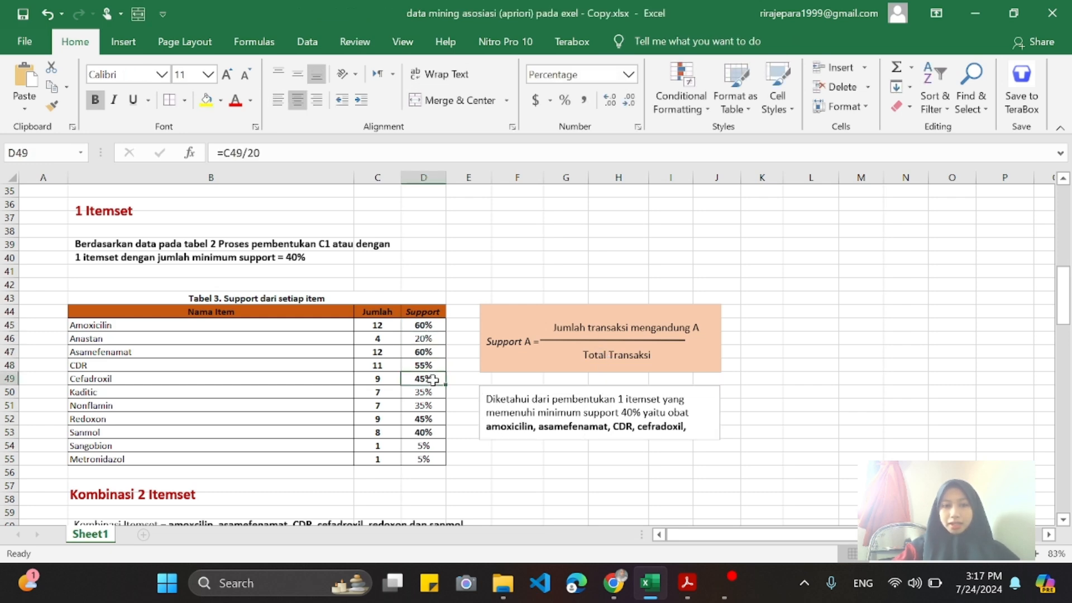
left_click(433, 420)
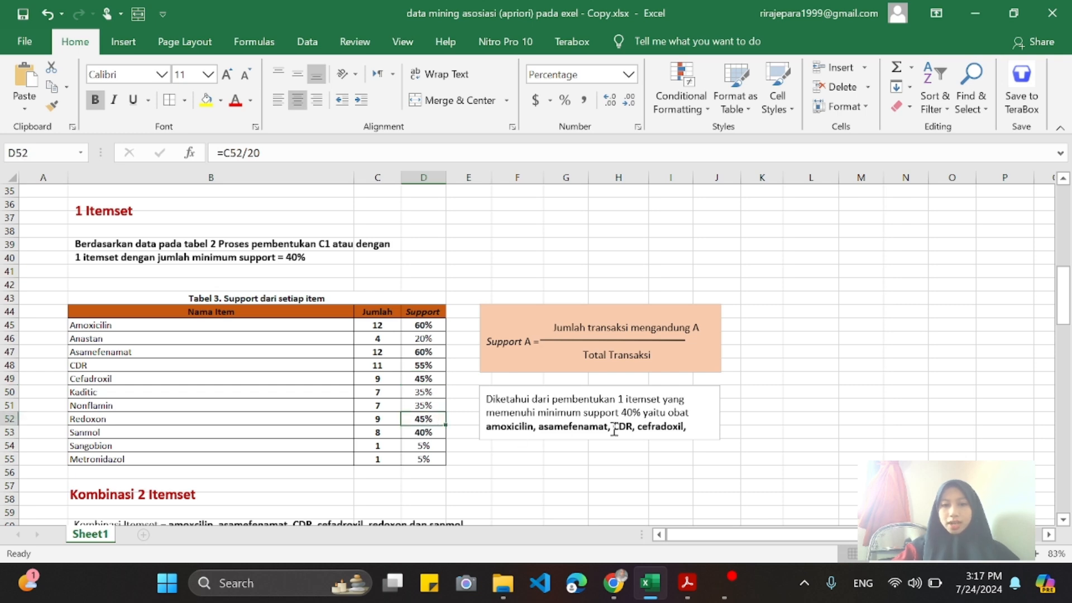
left_click(690, 418)
left_click_drag(719, 441, 738, 467)
left_click(812, 458)
Examine the Kombinasi 2 Itemset section, including the C2 rule, the Support (A, B) formula and the empty columns of Table 4.
scroll(812, 454, "down", 1)
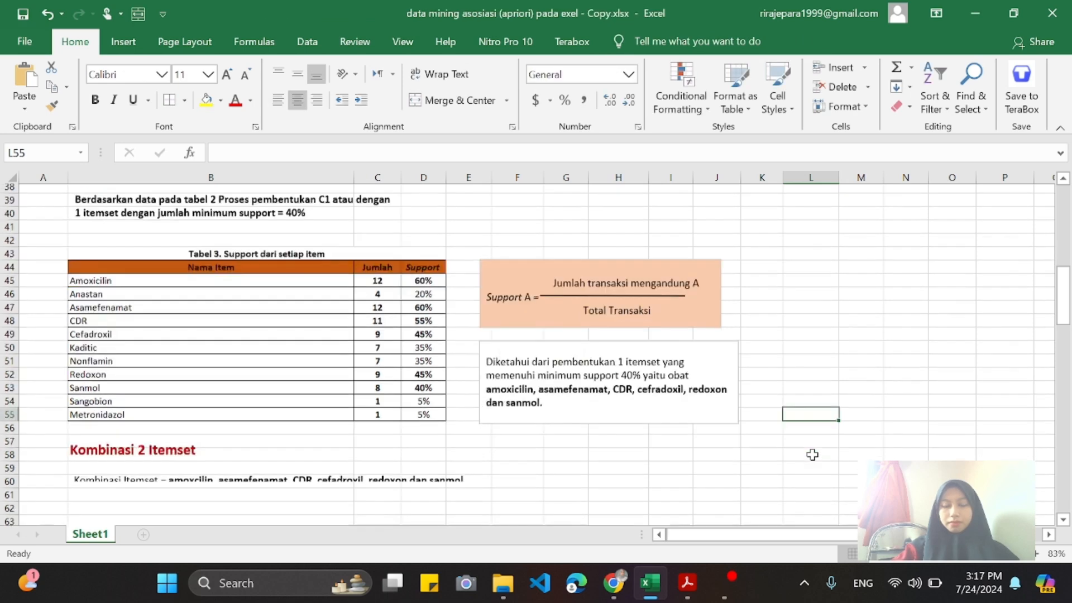
scroll(812, 455, "down", 4)
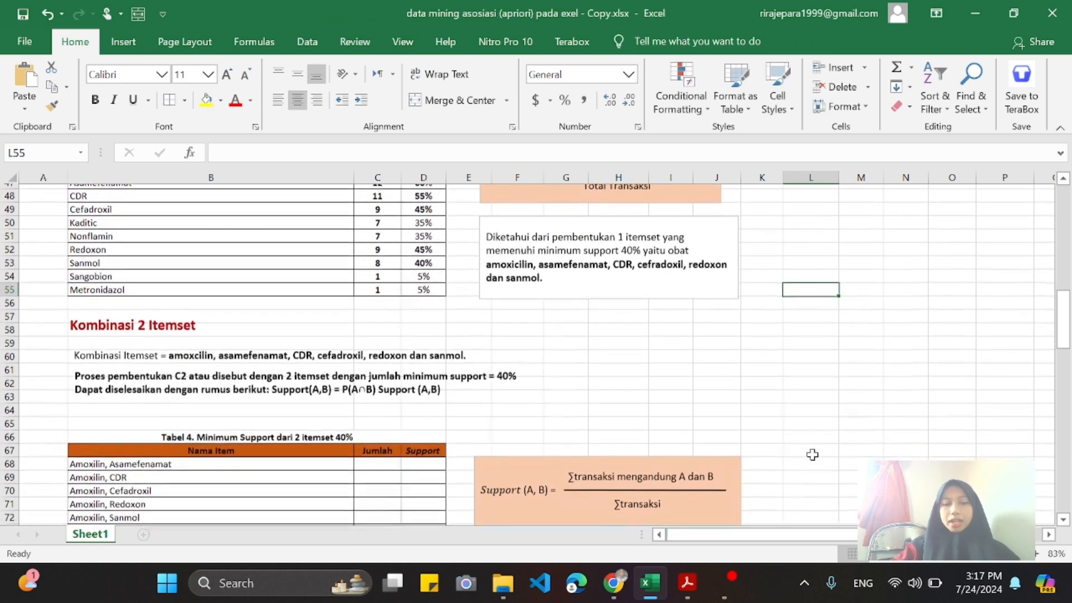
scroll(812, 454, "down", 1)
left_click_drag(489, 233, 546, 246)
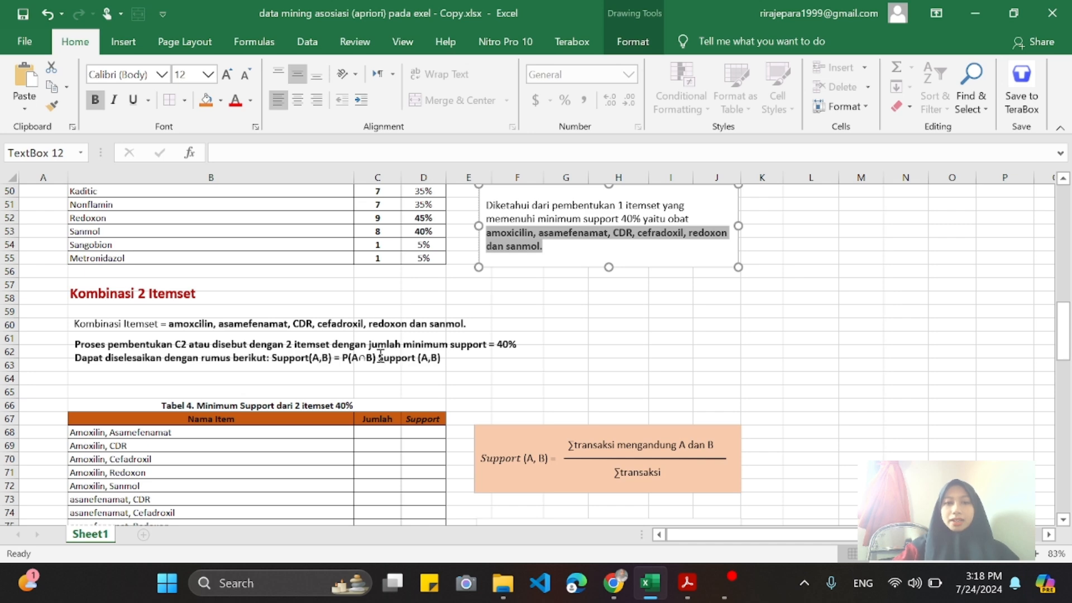
left_click(350, 352)
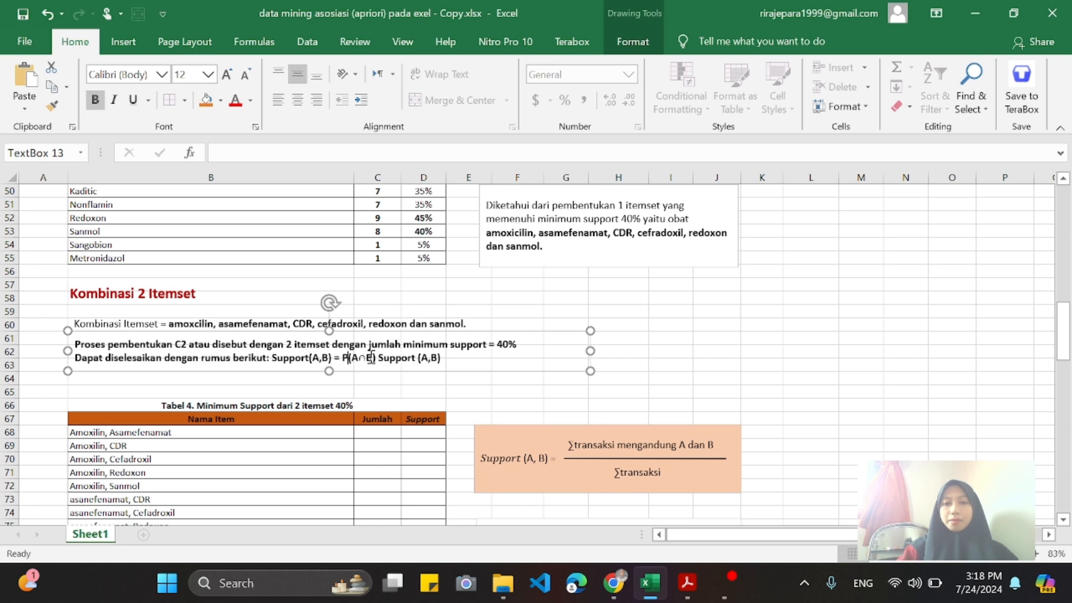
scroll(544, 413, "down", 3)
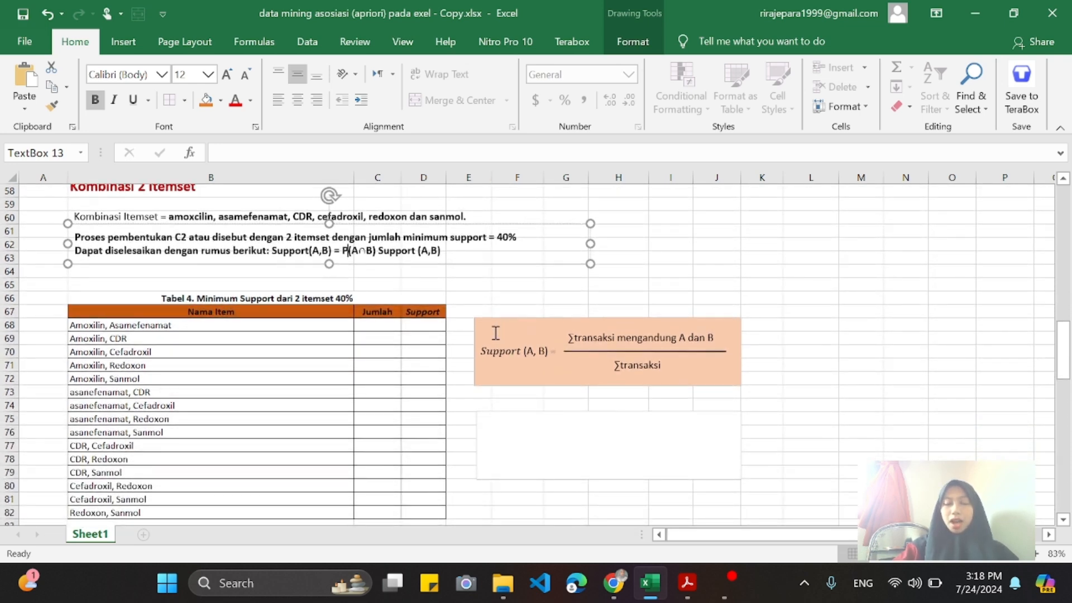
left_click_drag(495, 333, 710, 366)
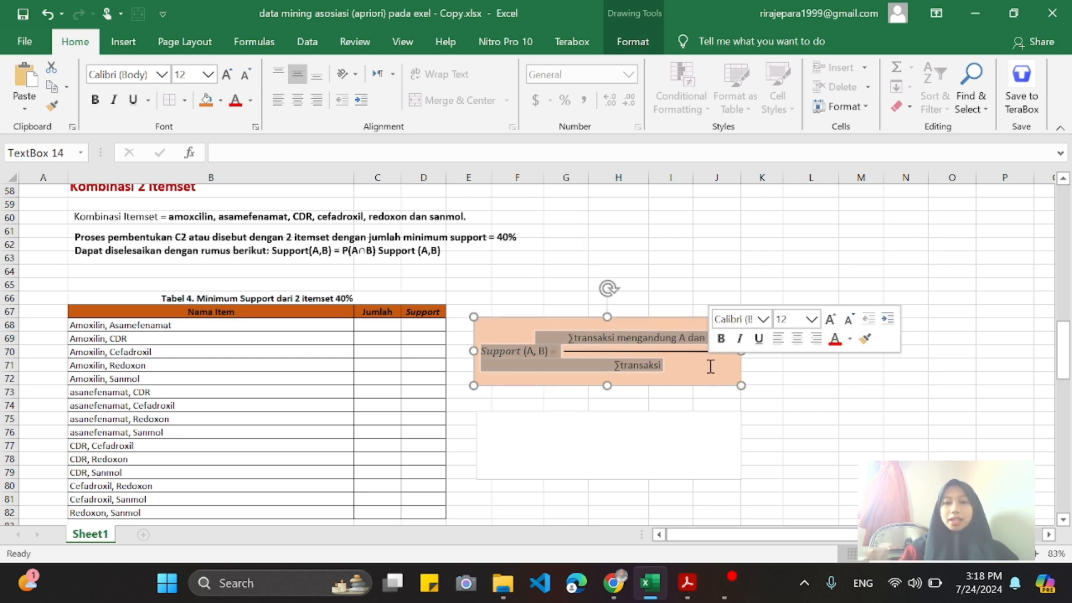
scroll(710, 366, "down", 3)
scroll(710, 367, "up", 1)
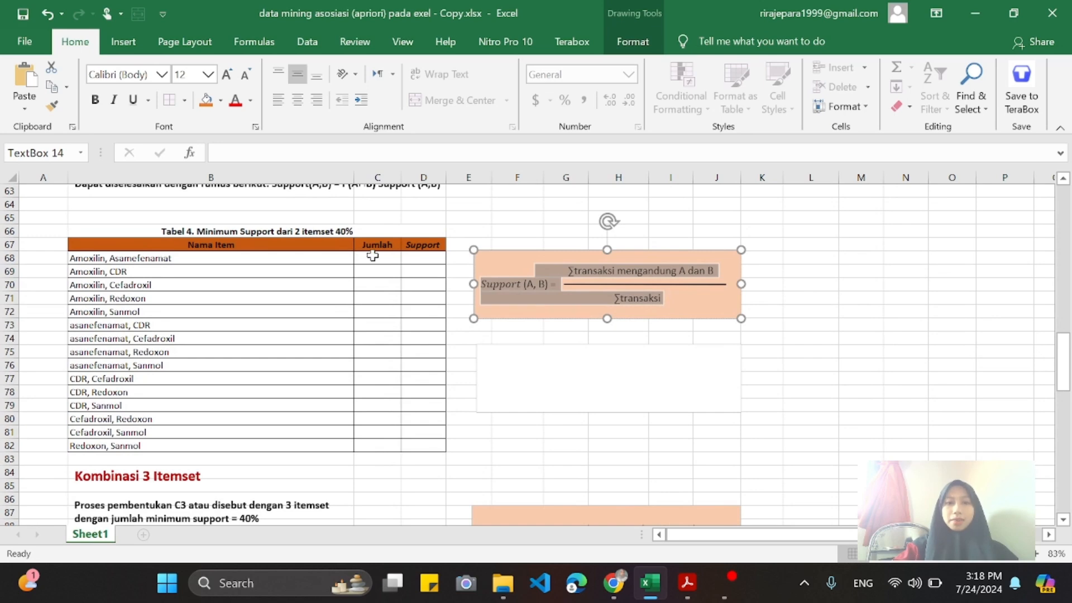
left_click(372, 255)
scroll(89, 257, "up", 1)
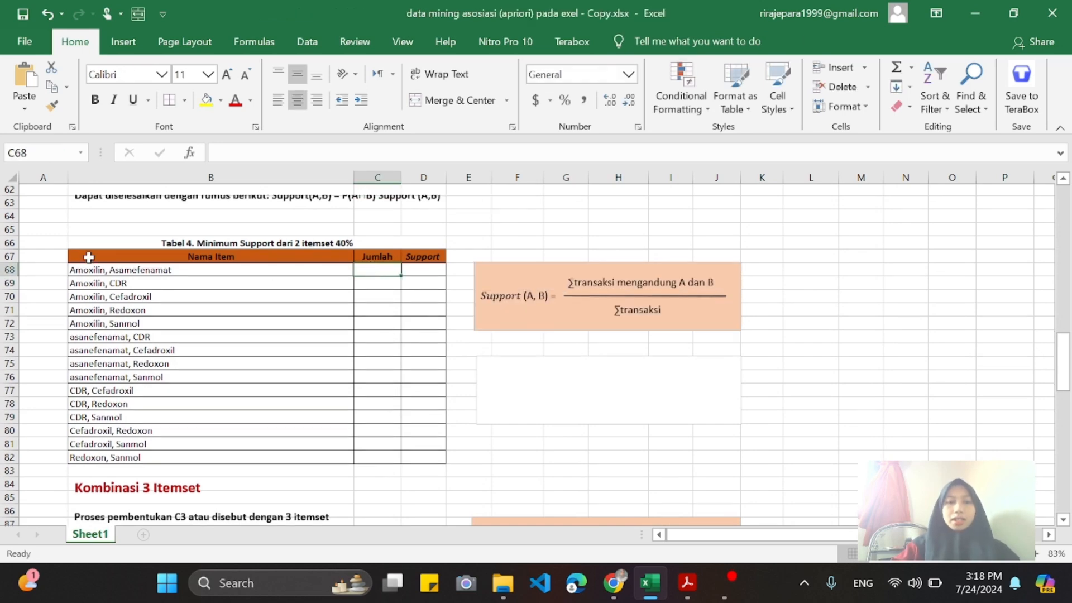
Compare the items in the Kombinasi Itemset line with the Amoxilin pairs listed in Table 4 to see how the pairs are formed.
scroll(88, 256, "up", 3)
left_click_drag(165, 218, 482, 232)
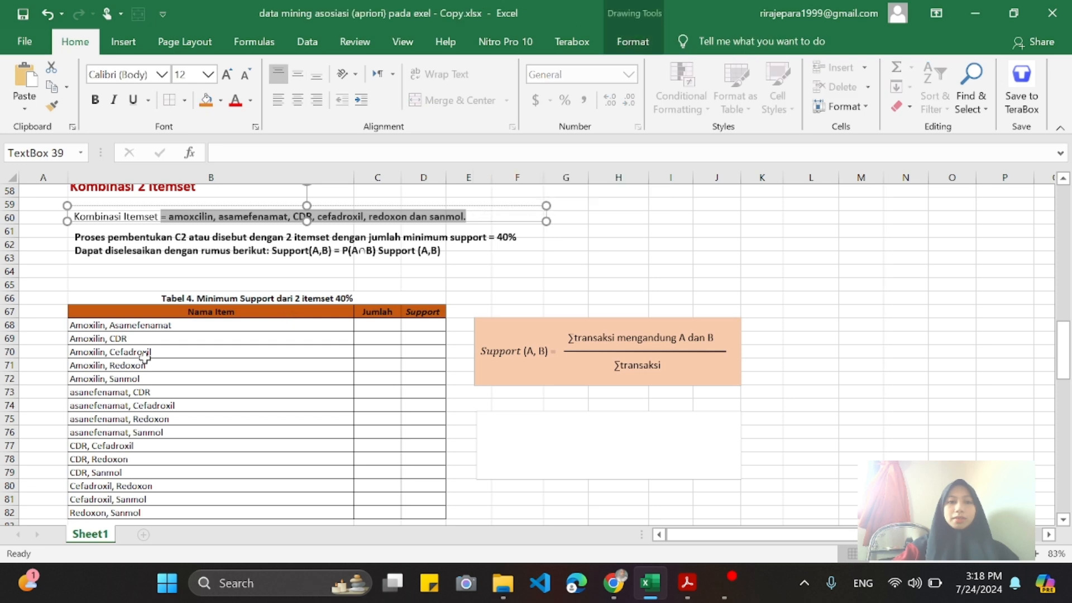
left_click(96, 327)
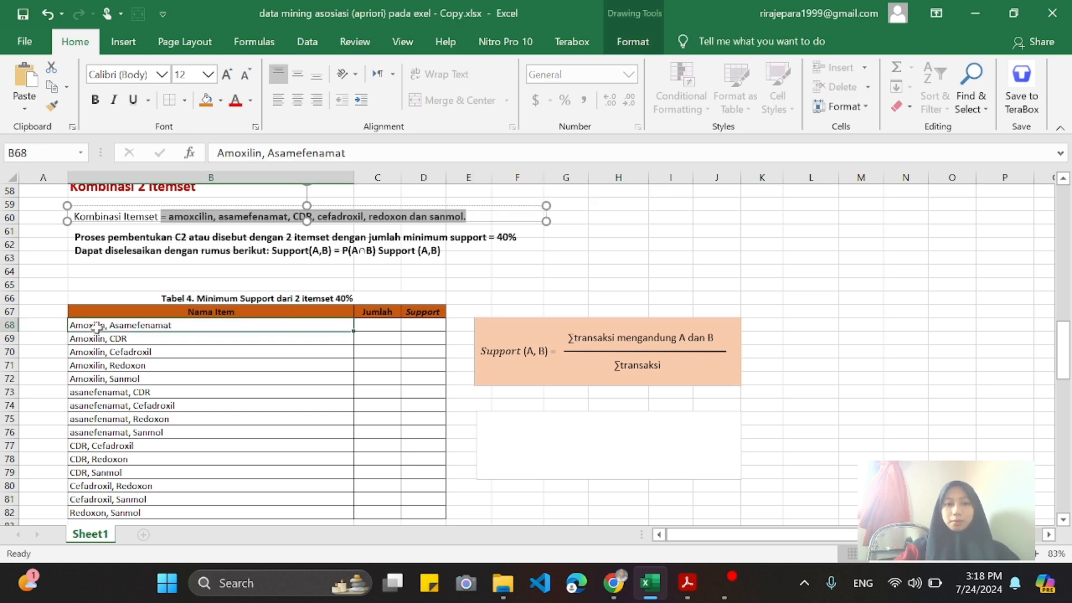
left_click(189, 218)
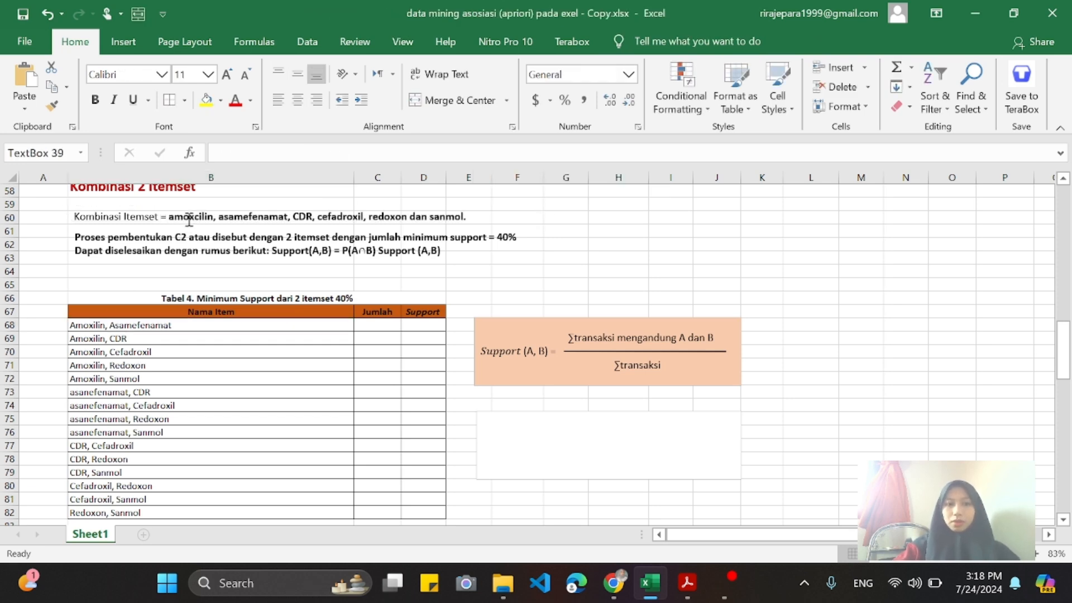
double_click(252, 215)
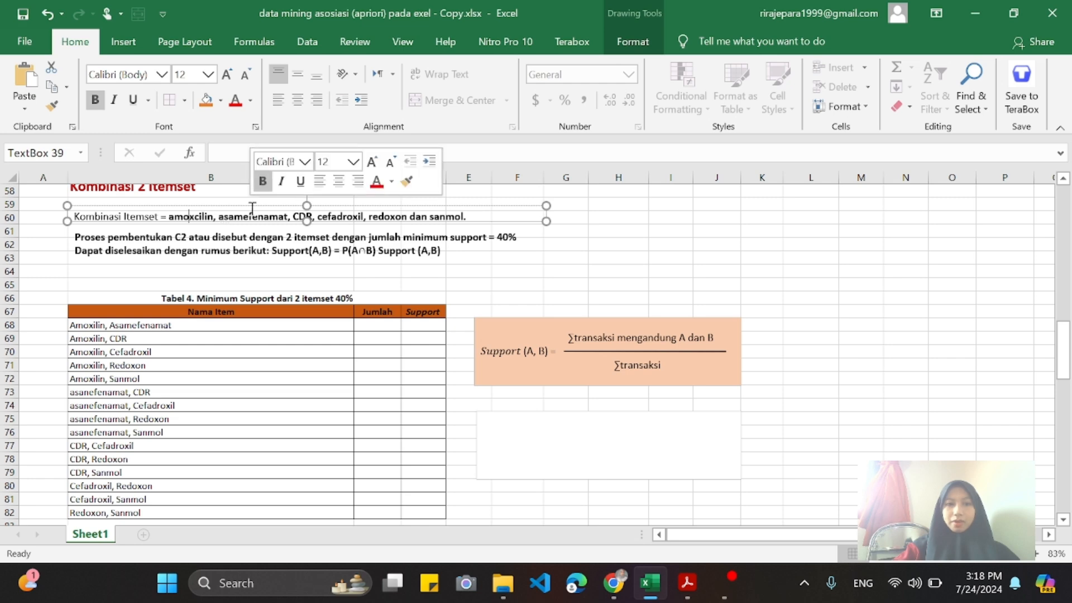
left_click(114, 325)
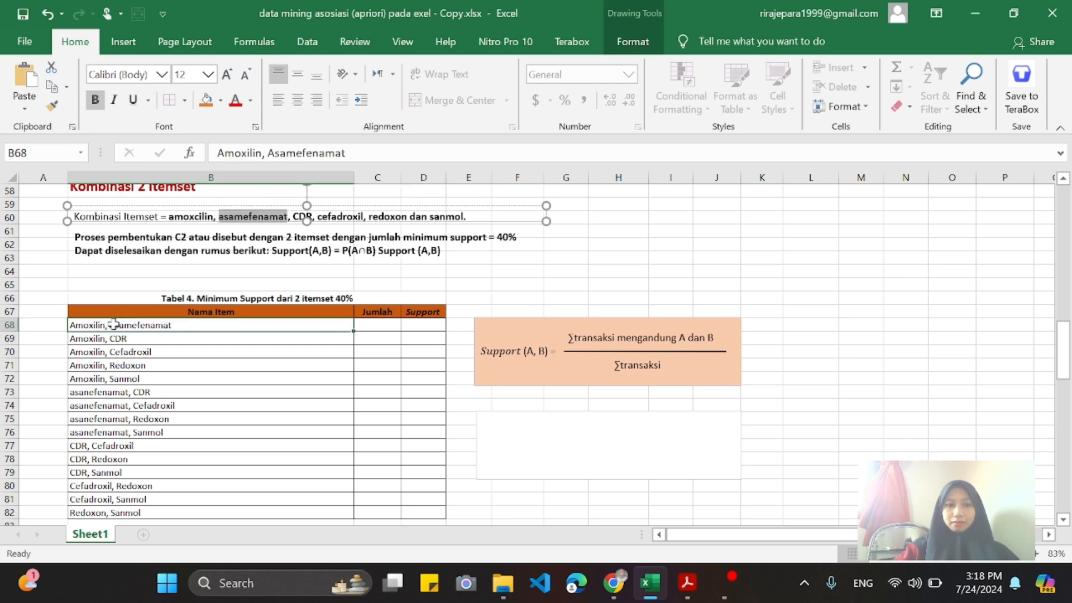
double_click(187, 214)
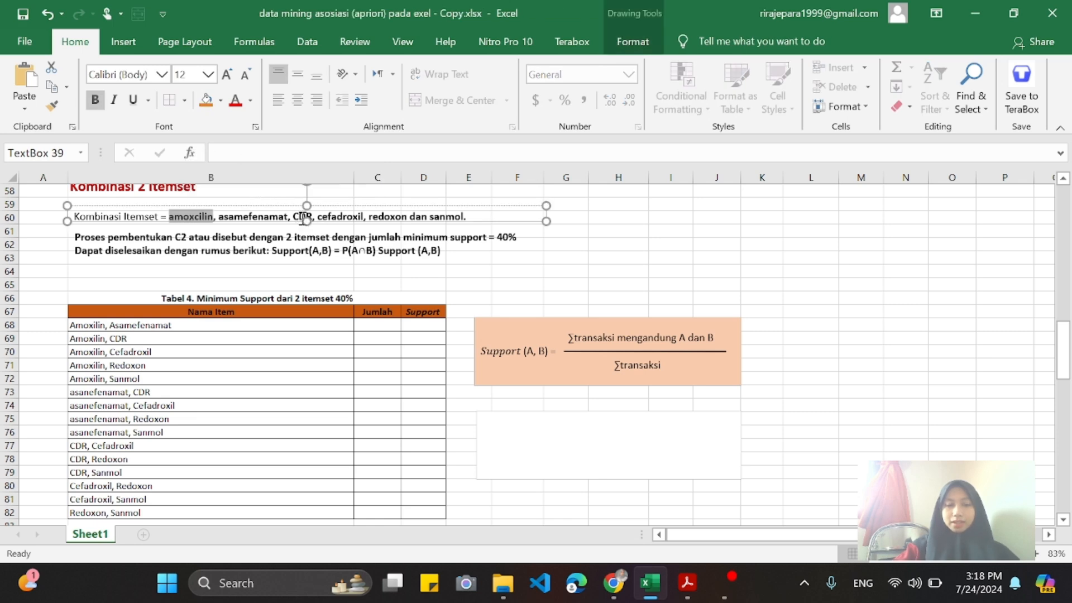
double_click(302, 217)
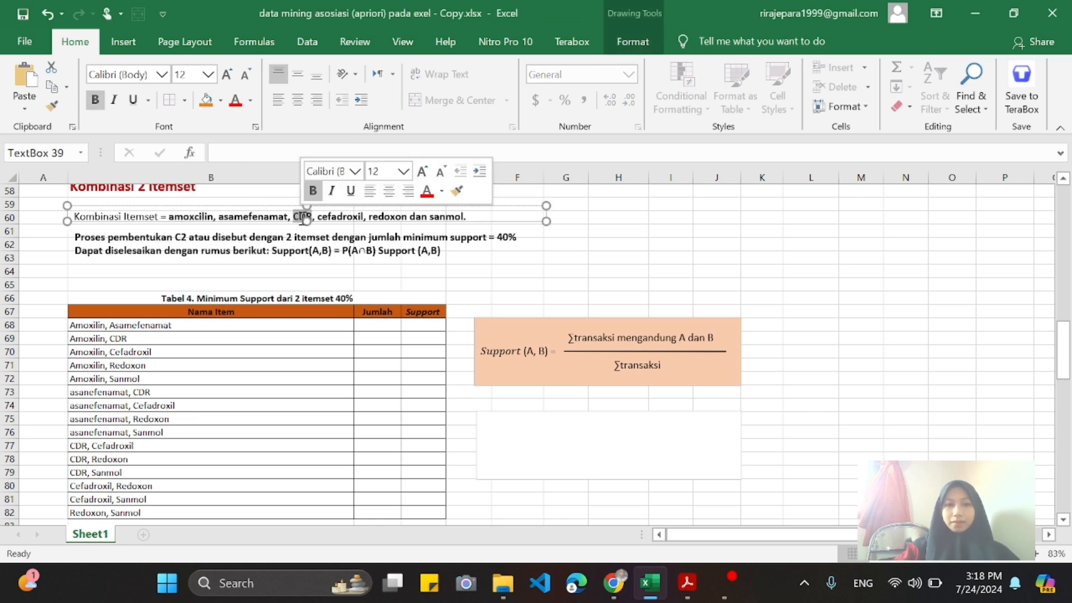
double_click(192, 216)
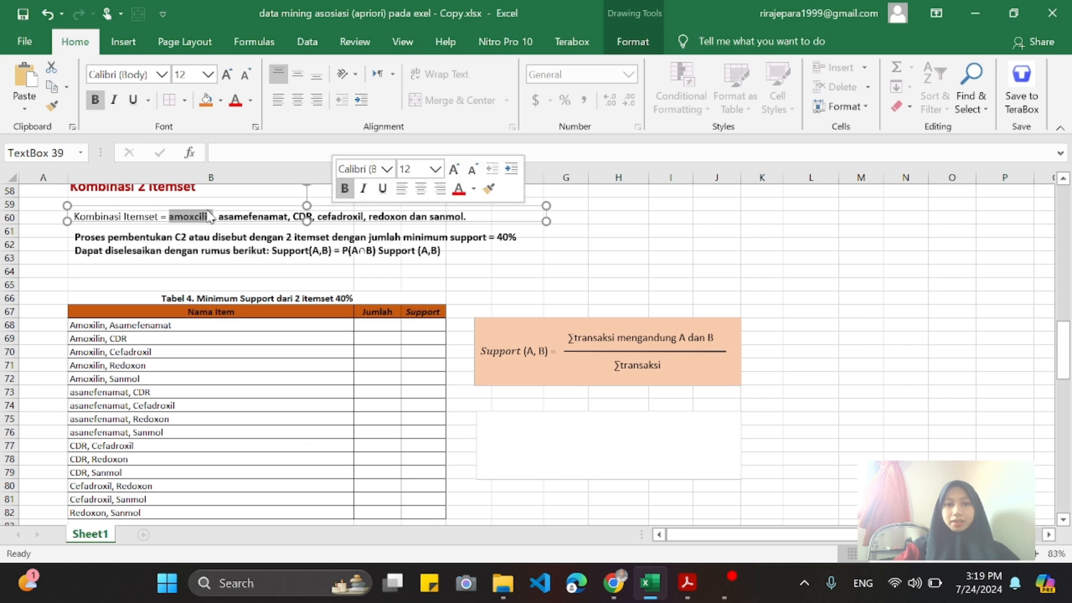
double_click(334, 216)
double_click(196, 215)
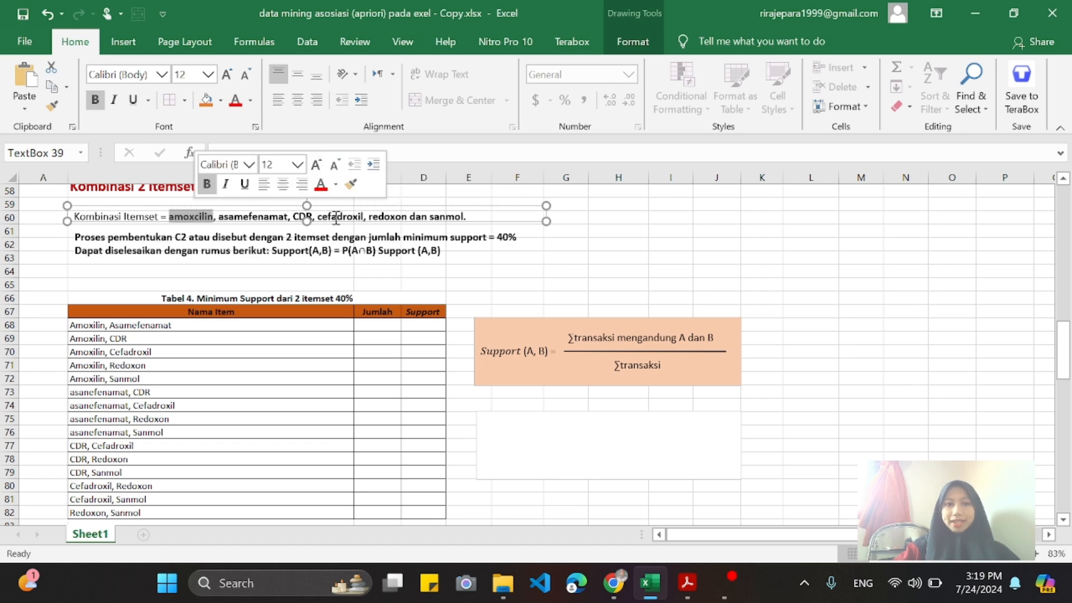
left_click(380, 215)
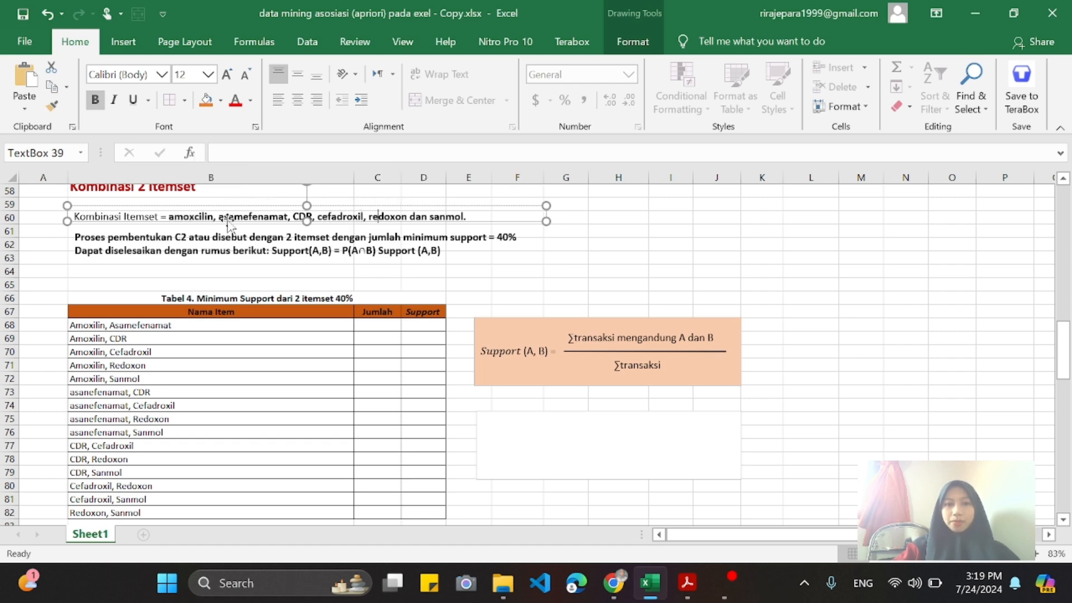
double_click(201, 217)
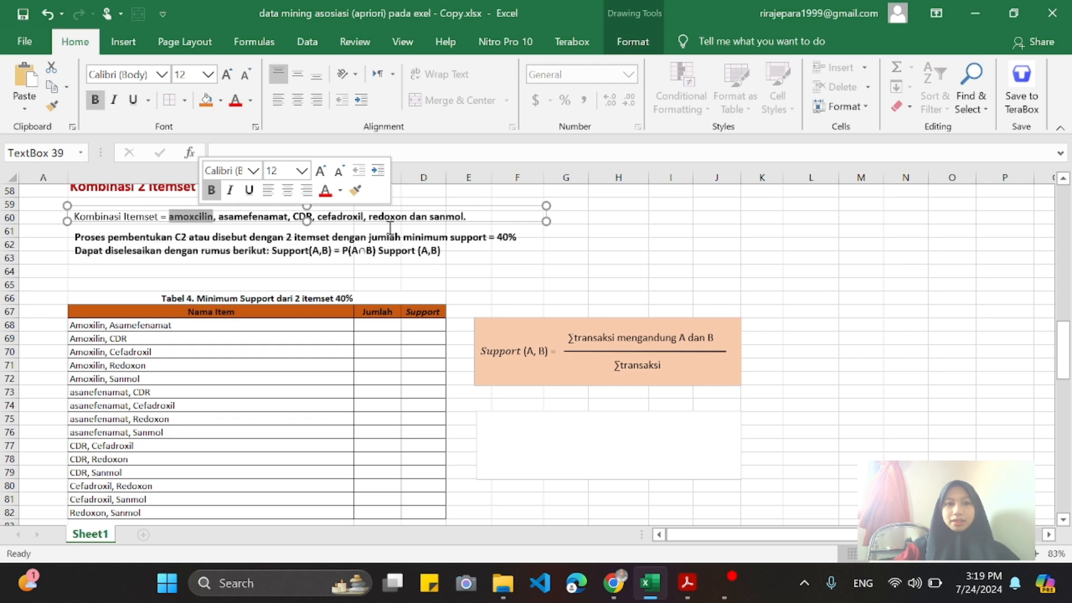
left_click(440, 215)
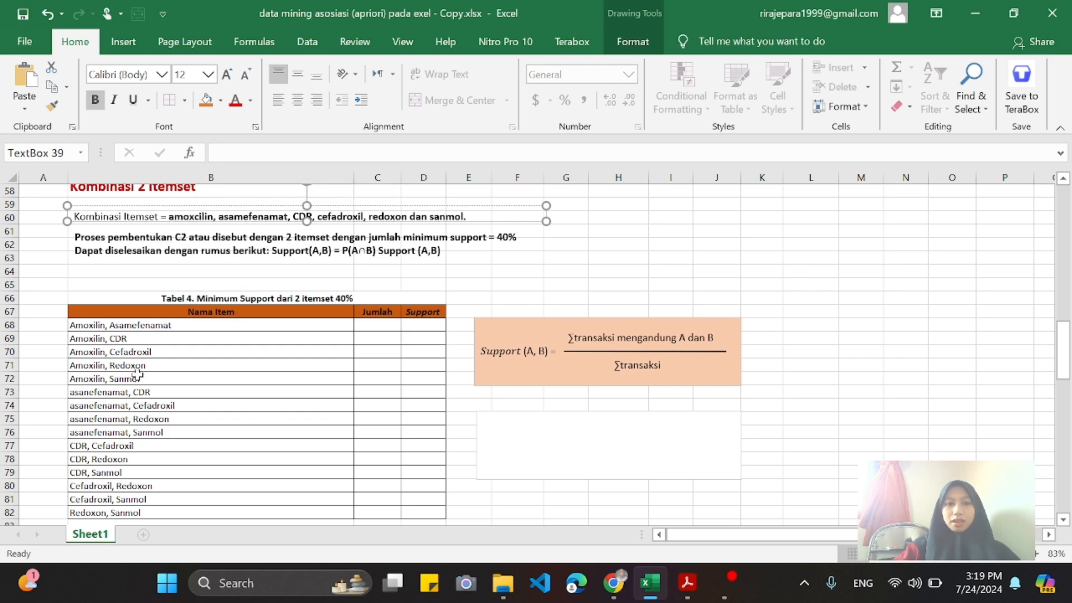
Examine how the Amoxilin, asanefenamat and CDR pairs in Table 4 are built from the Kombinasi Itemset items.
left_click_drag(100, 378, 96, 327)
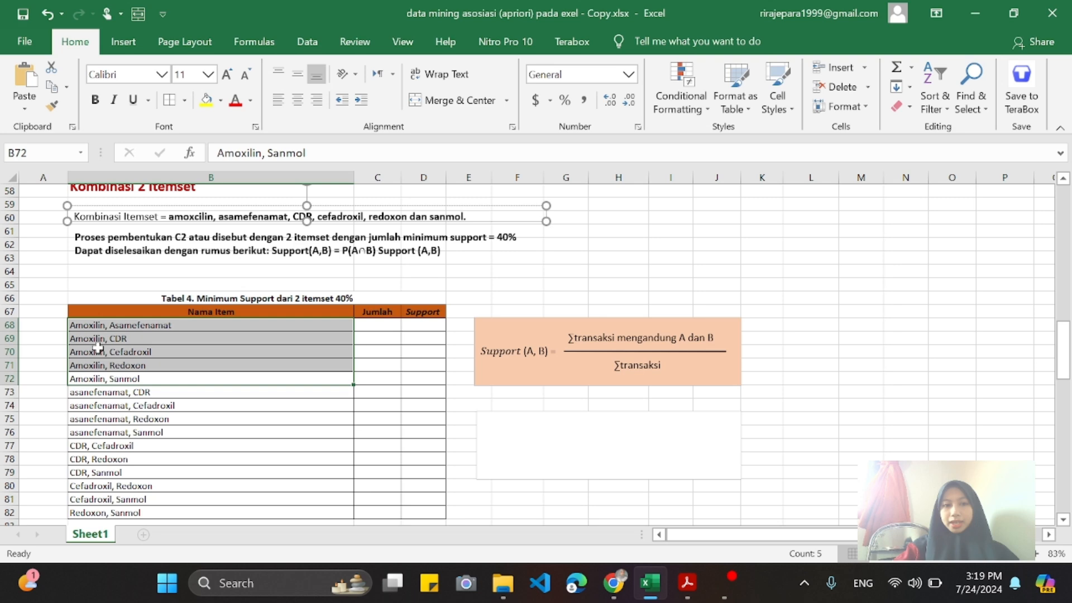
left_click(102, 393)
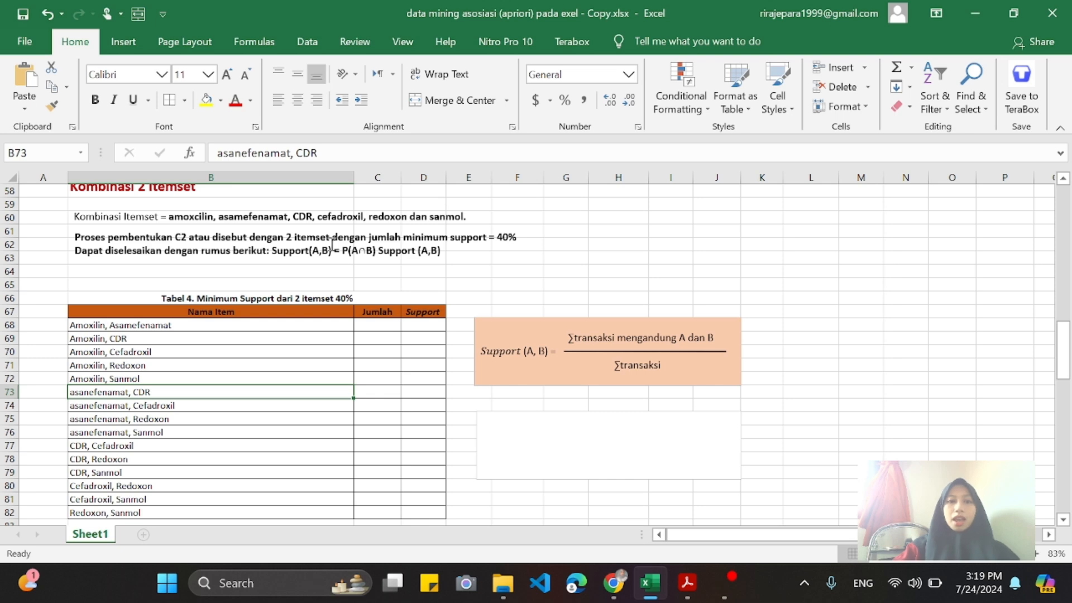
left_click(121, 448)
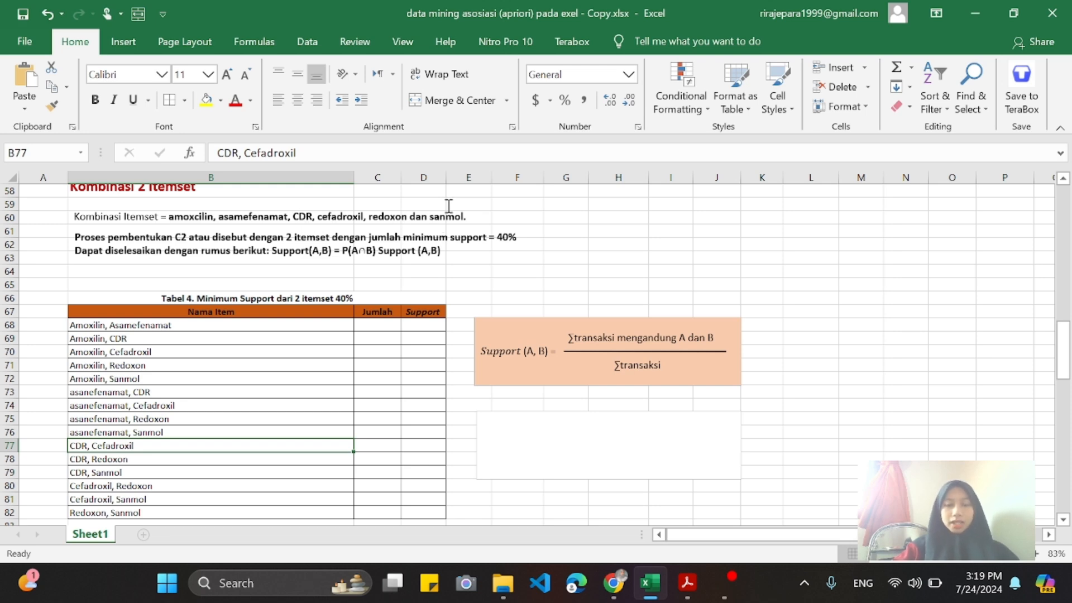
scroll(395, 257, "down", 2)
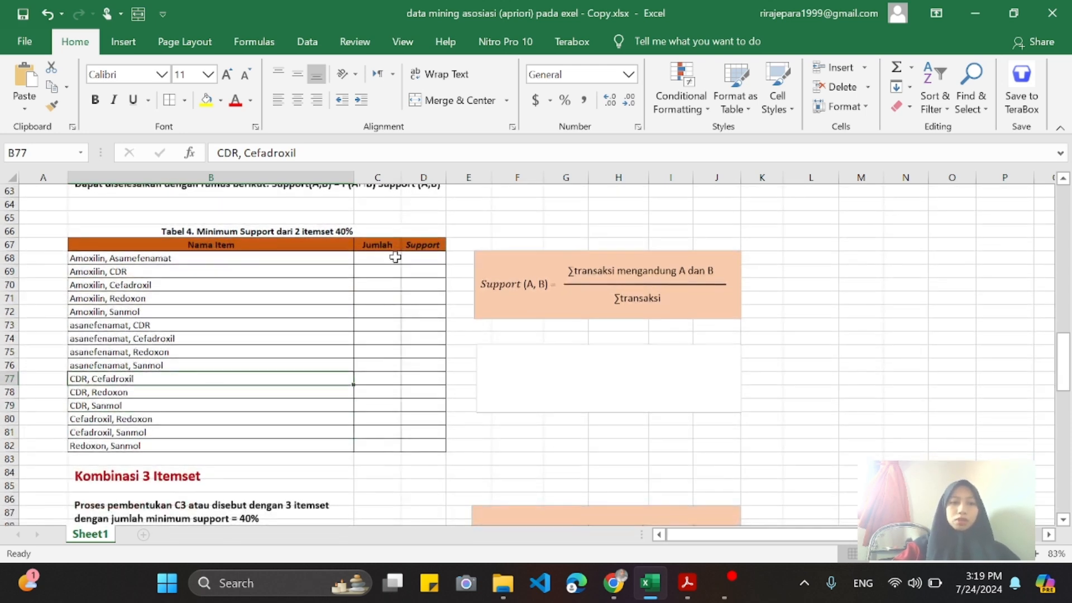
scroll(107, 312, "up", 2)
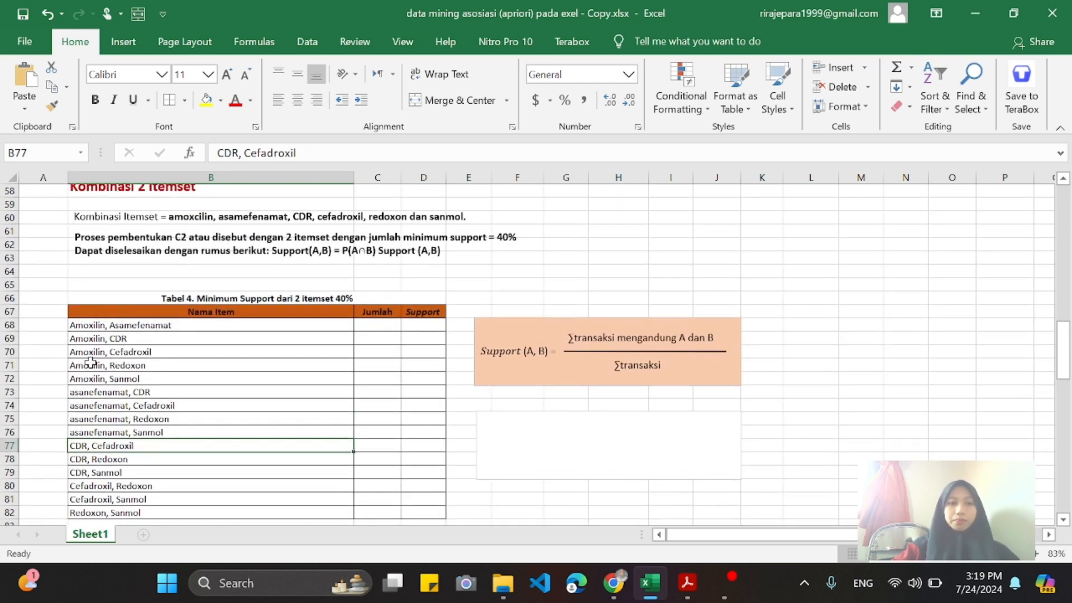
scroll(89, 364, "down", 1)
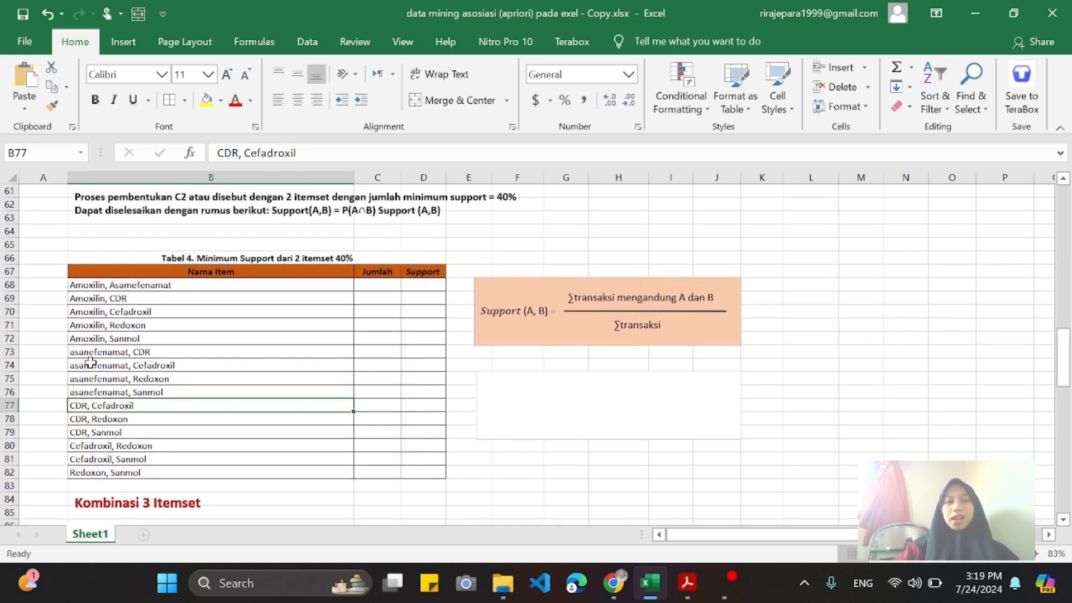
left_click(90, 285)
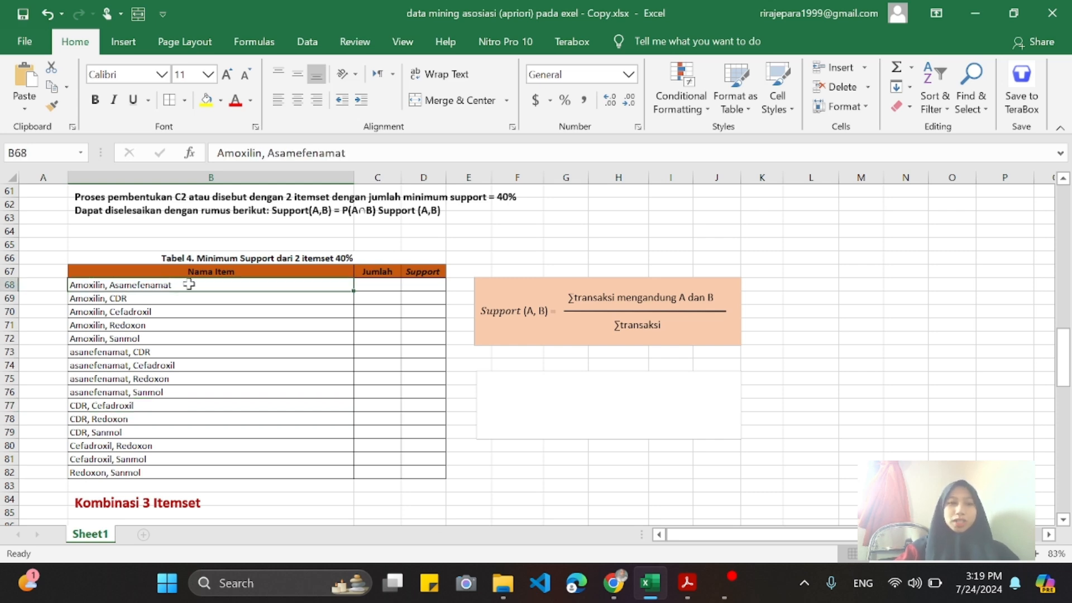
Go through the Item Pembelian entries in Table 1 to find transactions containing both Amoxicilin and Asamefenamat.
scroll(188, 285, "up", 1)
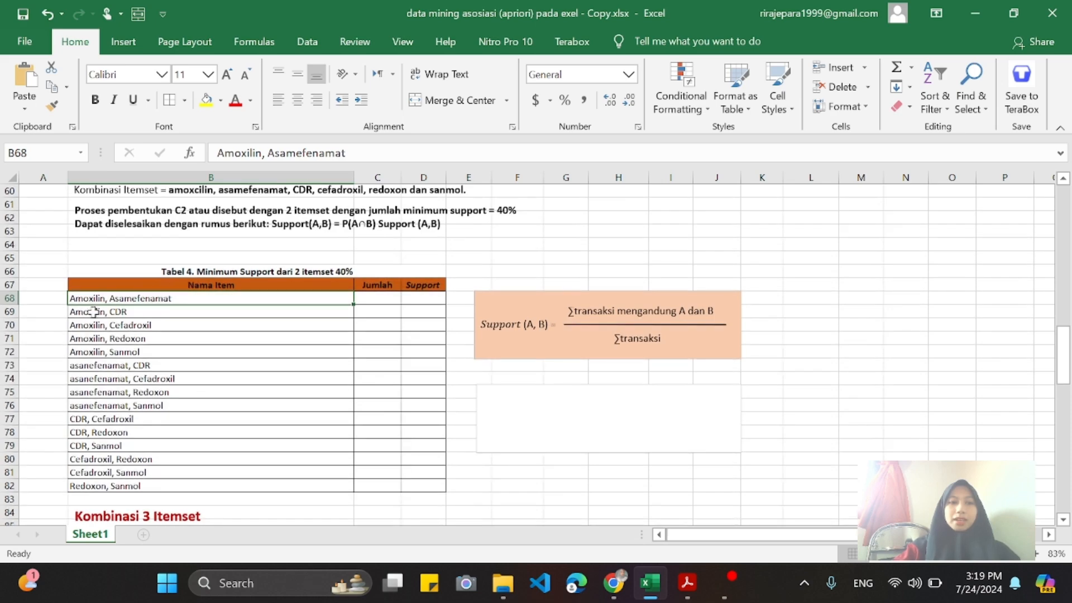
scroll(271, 280, "up", 14)
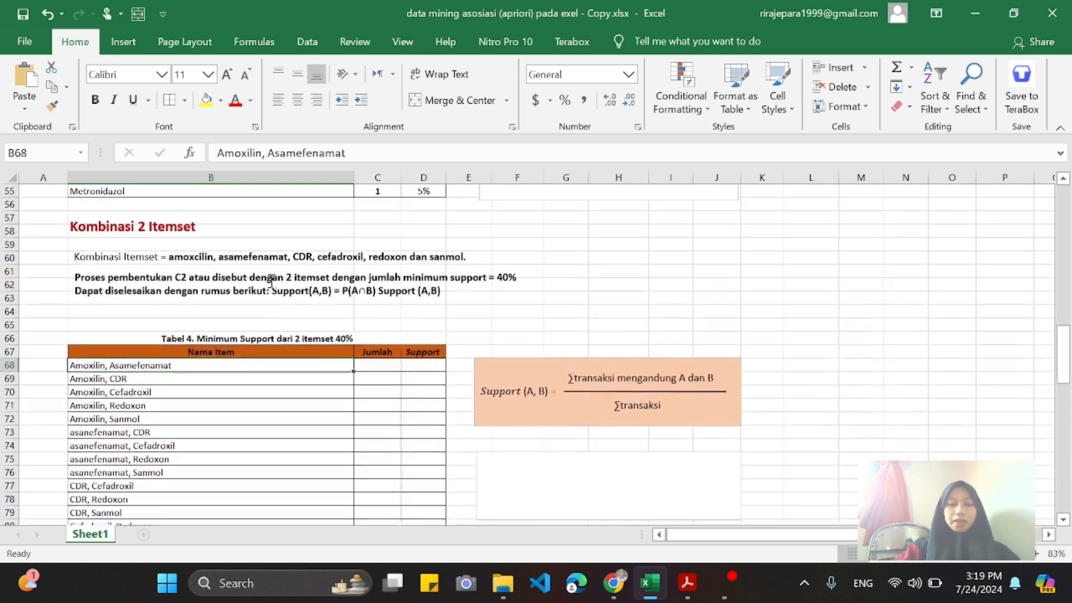
scroll(271, 281, "up", 4)
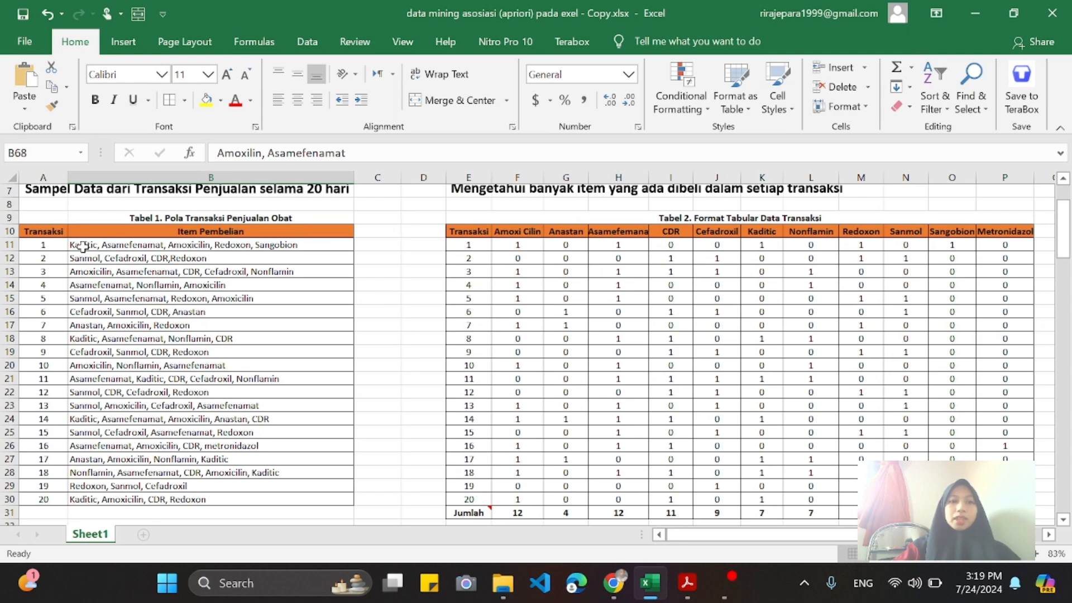
scroll(101, 248, "down", 19)
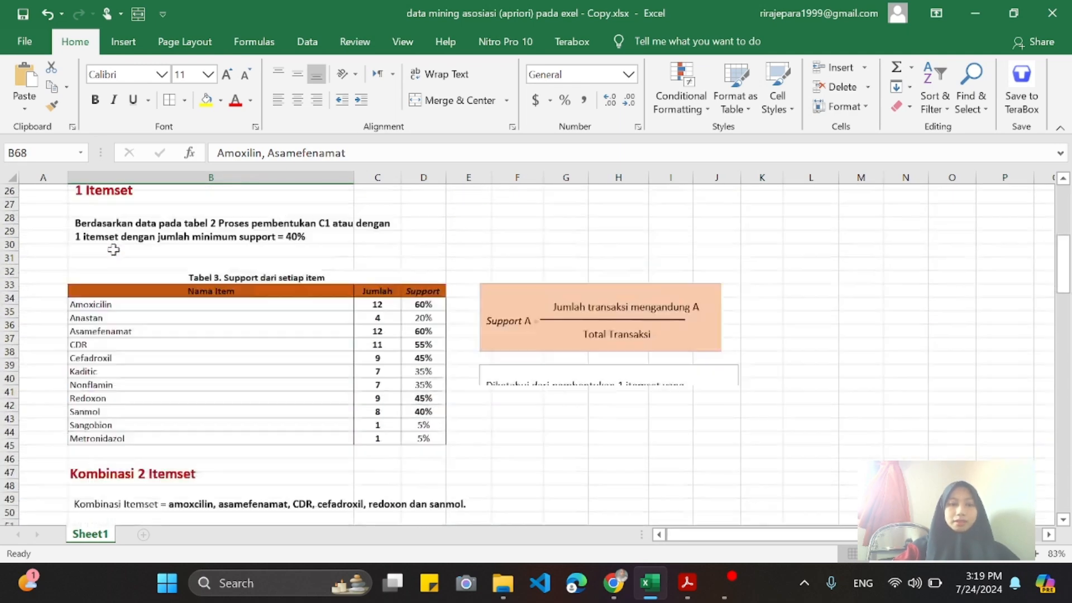
scroll(113, 249, "up", 20)
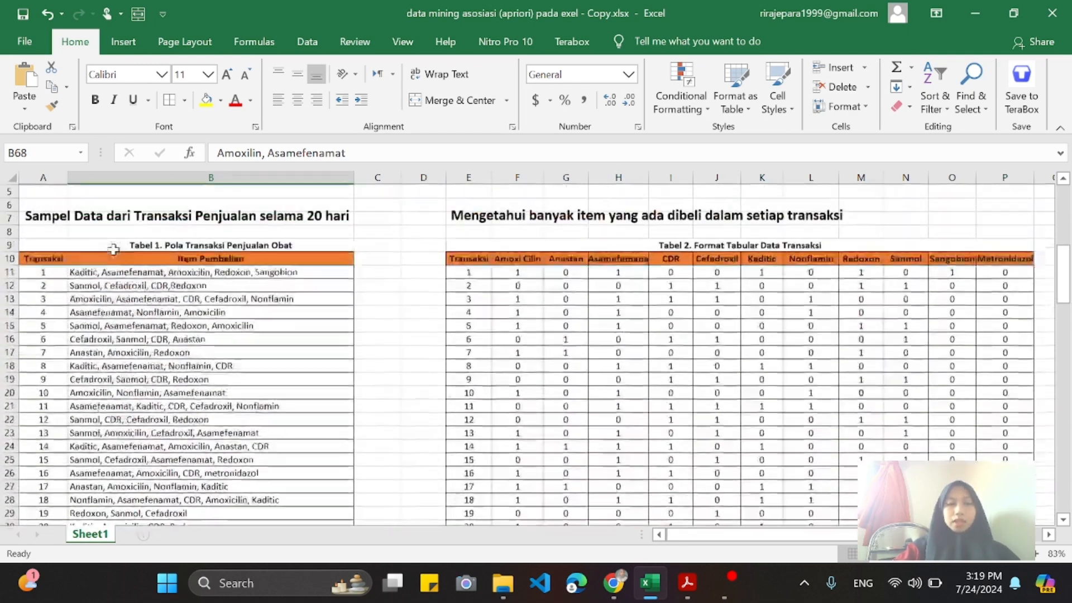
scroll(113, 250, "down", 1)
left_click(127, 244)
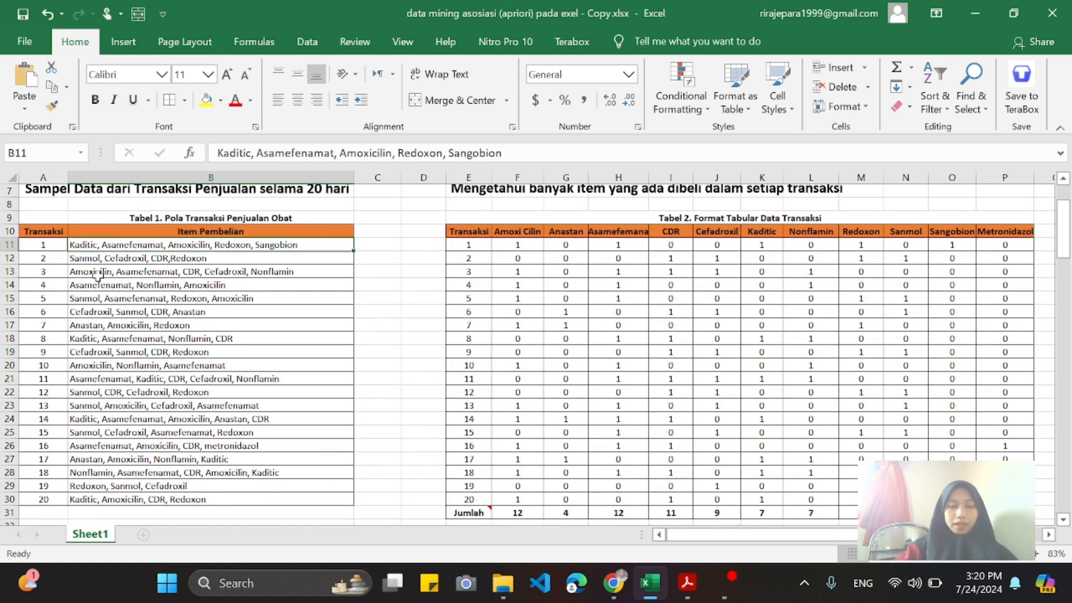
key("ctrl+Down")
double_click(154, 272)
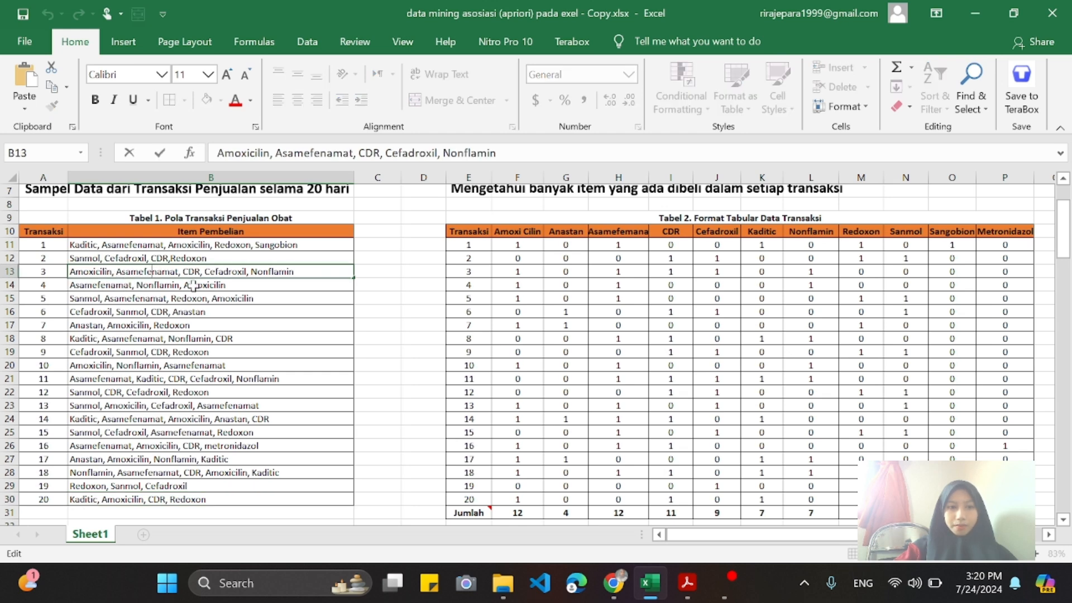
double_click(124, 284)
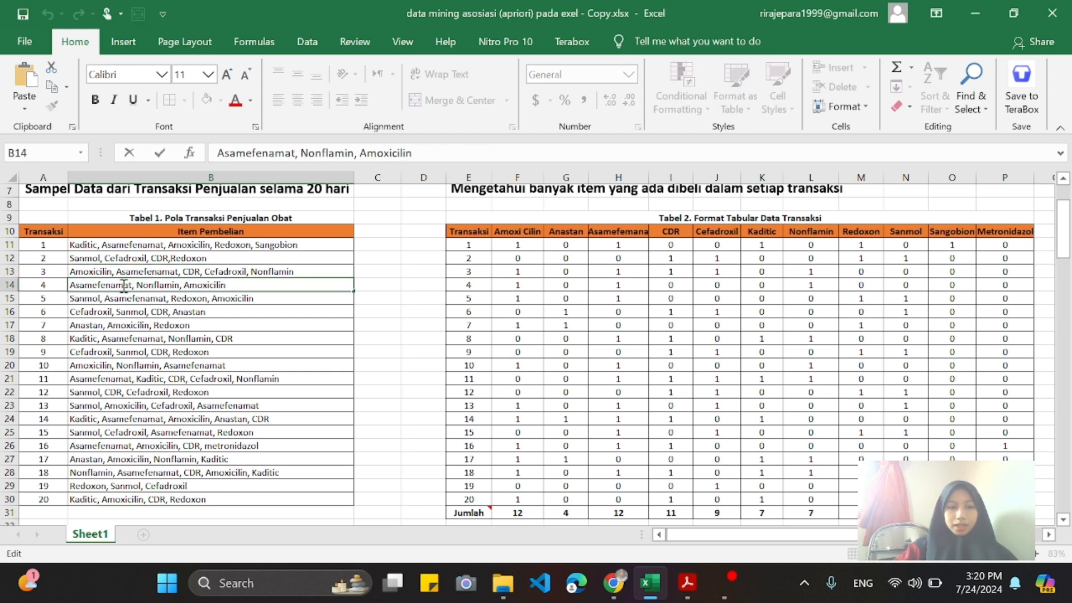
double_click(154, 298)
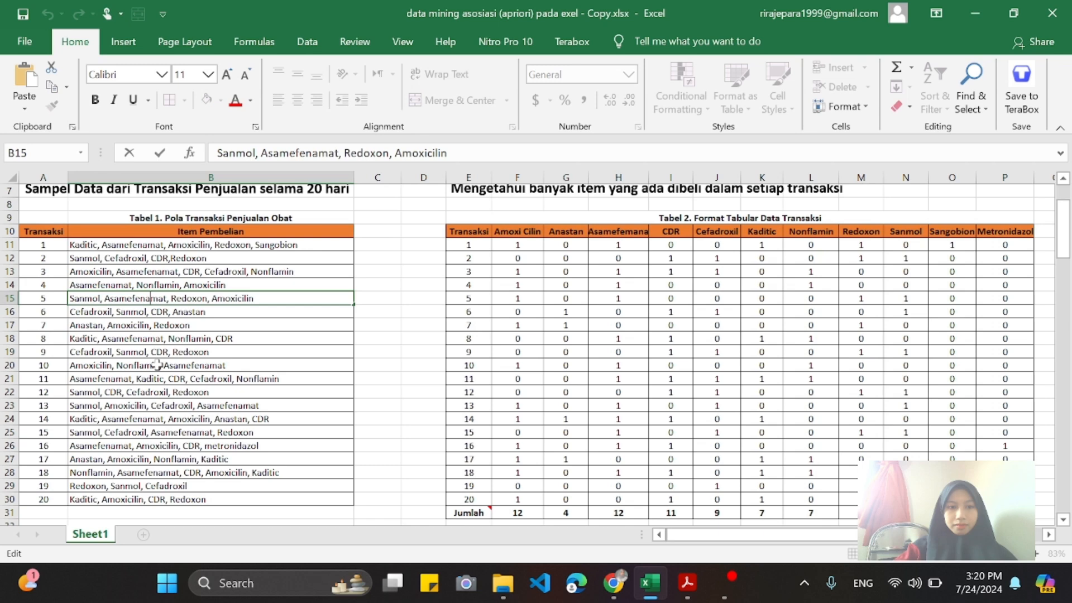
double_click(190, 247)
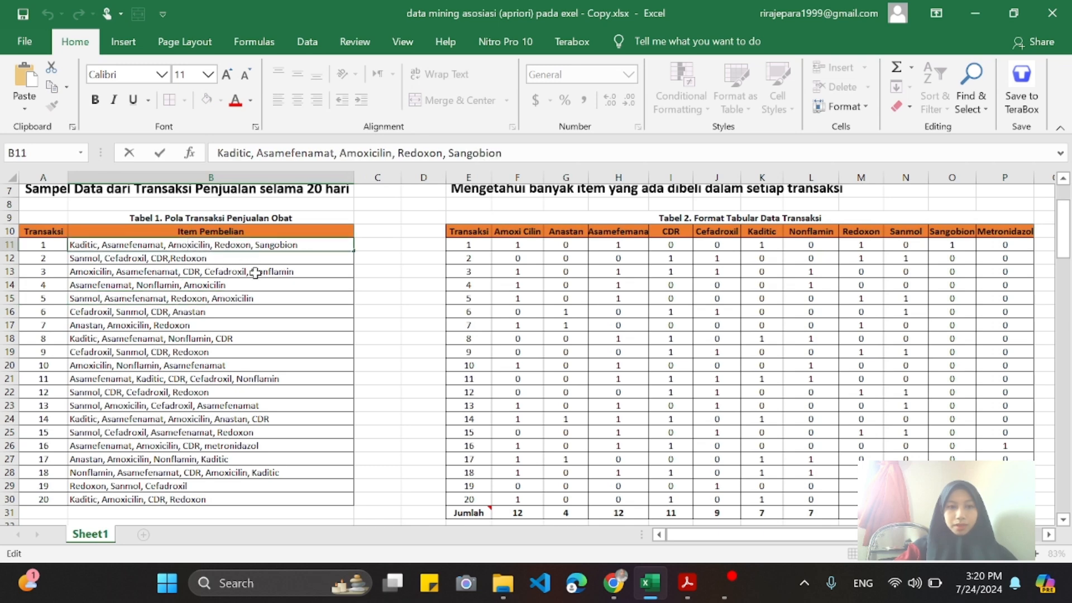
Tally transactions 1, 3 and 5 of Table 1 as containing Amoxicilin and Asamefenamat by entering 1 in C11, C13 and C15.
left_click(382, 245)
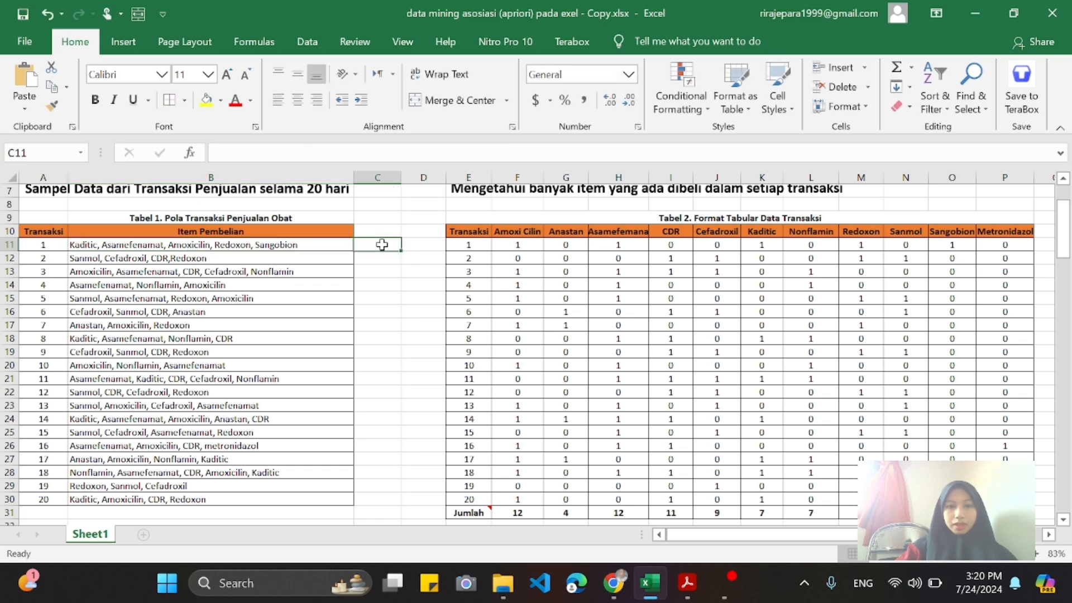
type("1")
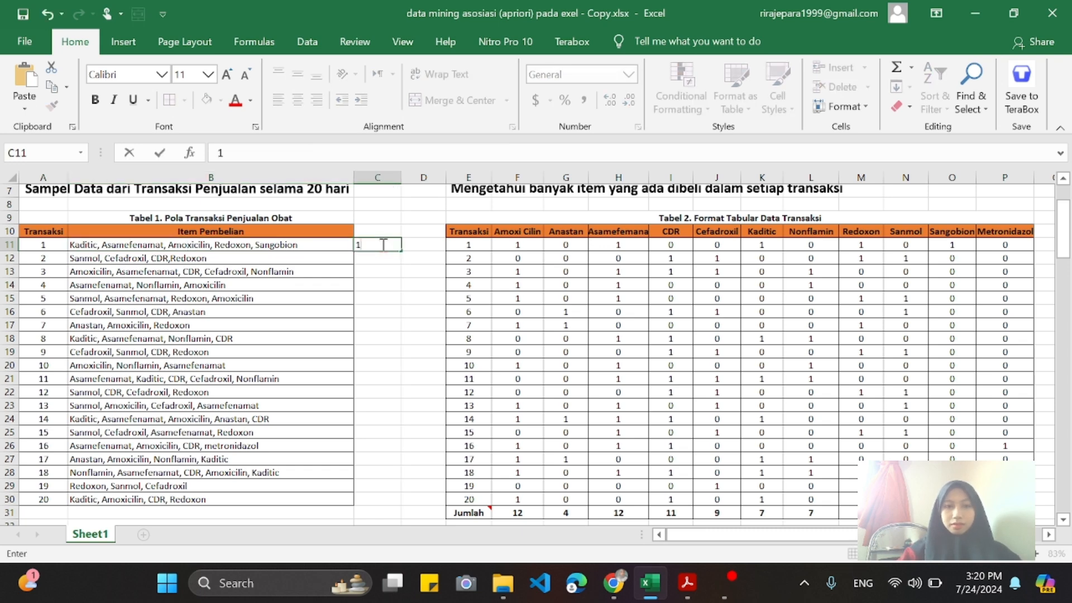
key("Return")
key("Return")
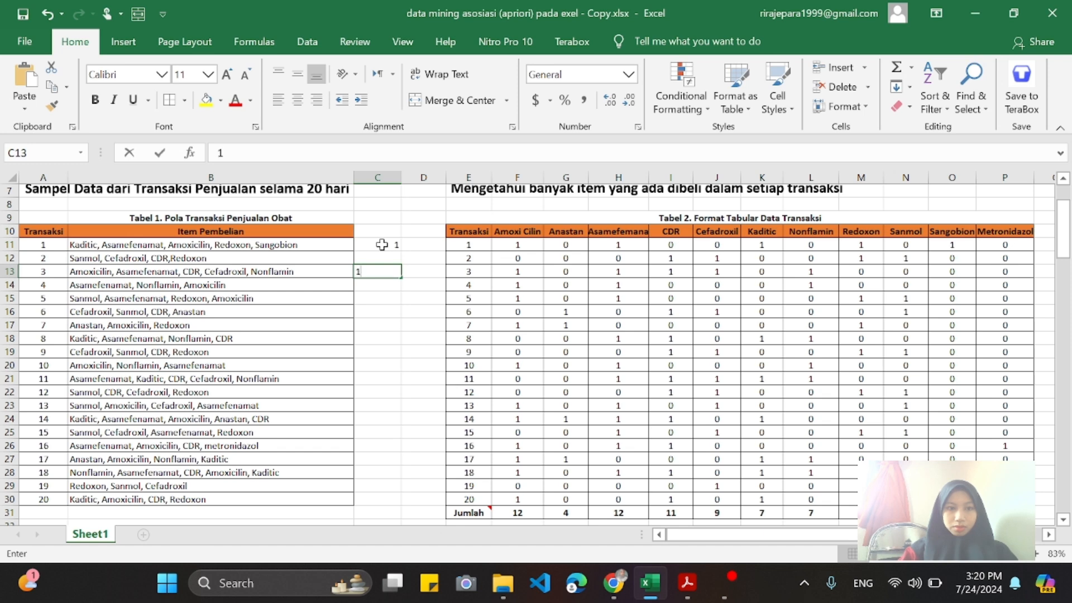
type("1")
key("Down")
key("Down")
type("1")
key("Return")
Continue the Amoxicilin and Asamefenamat tally with a 1 in column C beside transactions 10, 13 and 14.
key("Down")
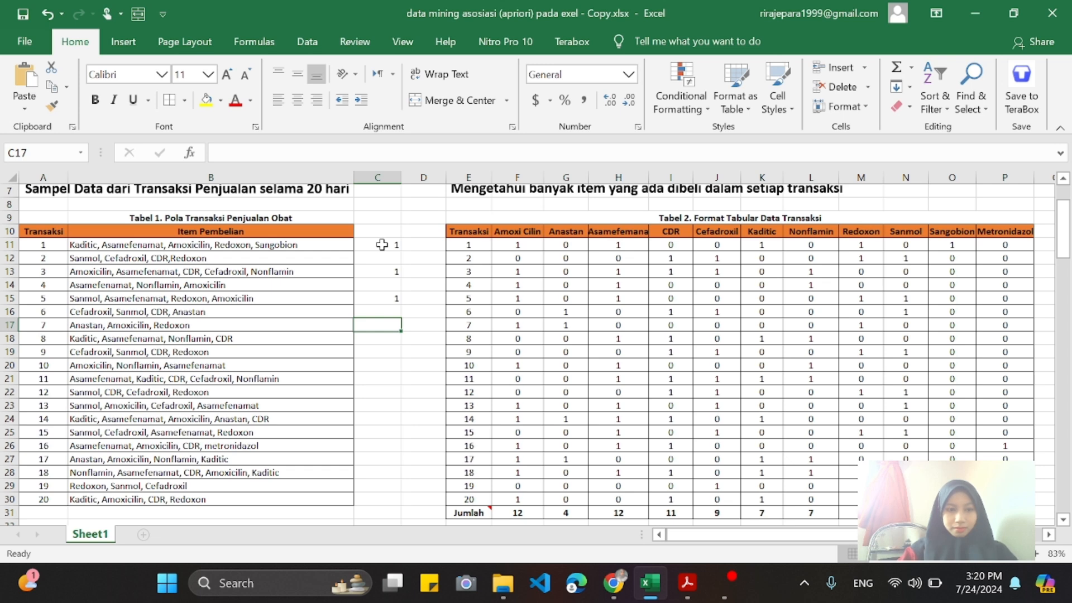
key("Down")
key("Down")
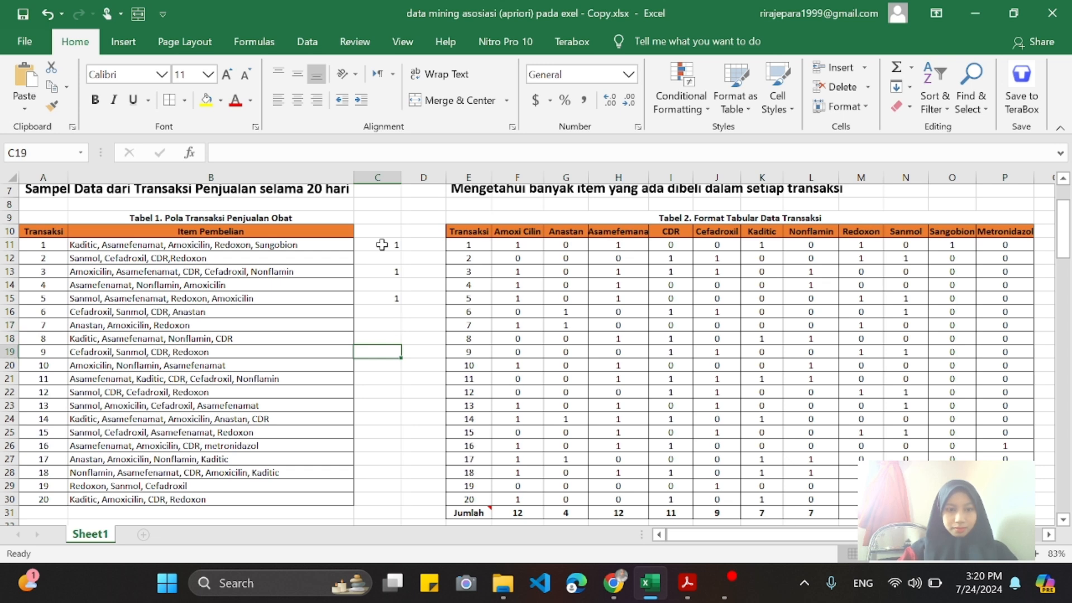
key("Down")
type("1")
key("Return")
key("Down")
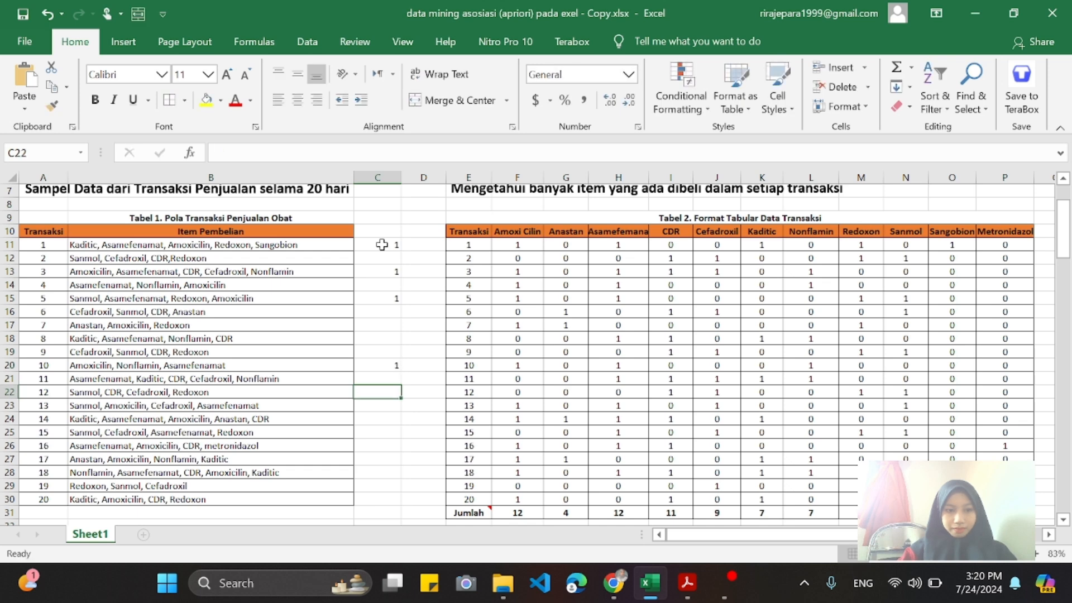
key("Down")
type("1")
key("Return")
key("Down")
key("Up")
type("1")
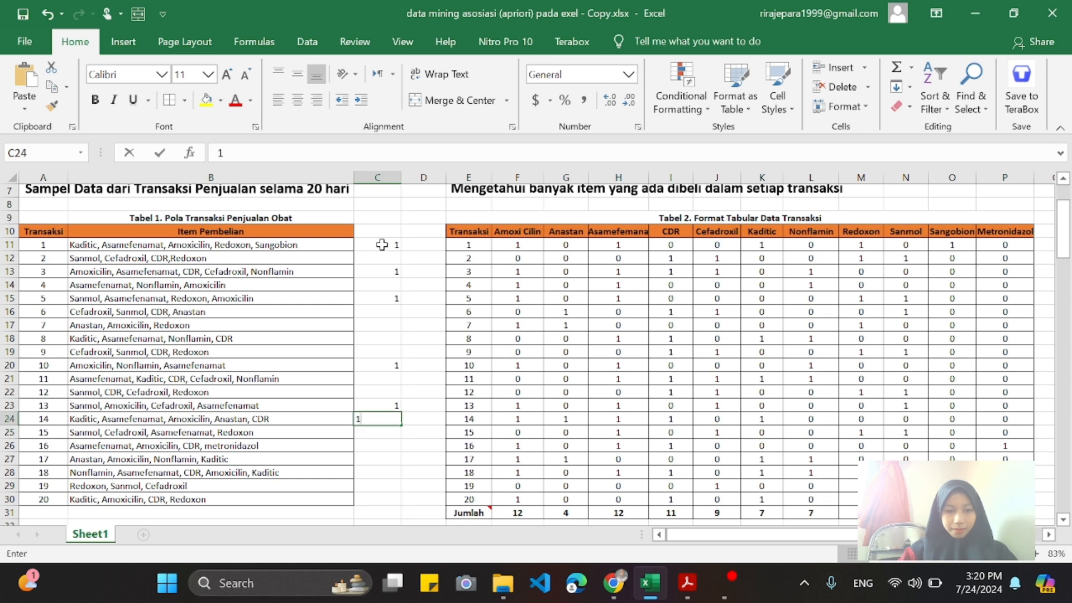
key("Return")
Continue the Amoxicilin and Asamefenamat tally with a 1 in column C beside transactions 16 and 18.
key("Down")
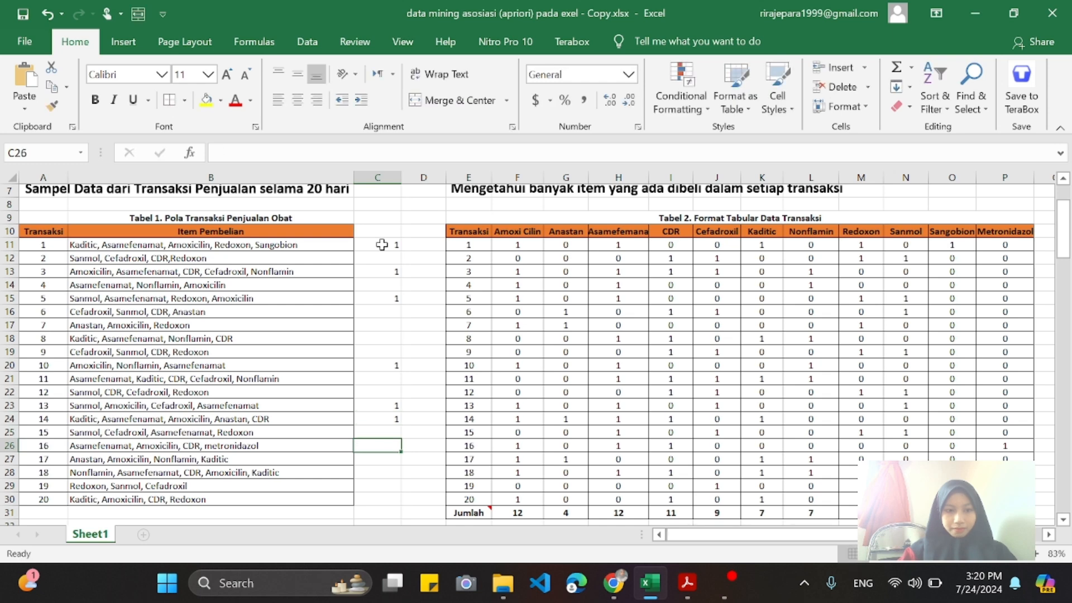
type("1")
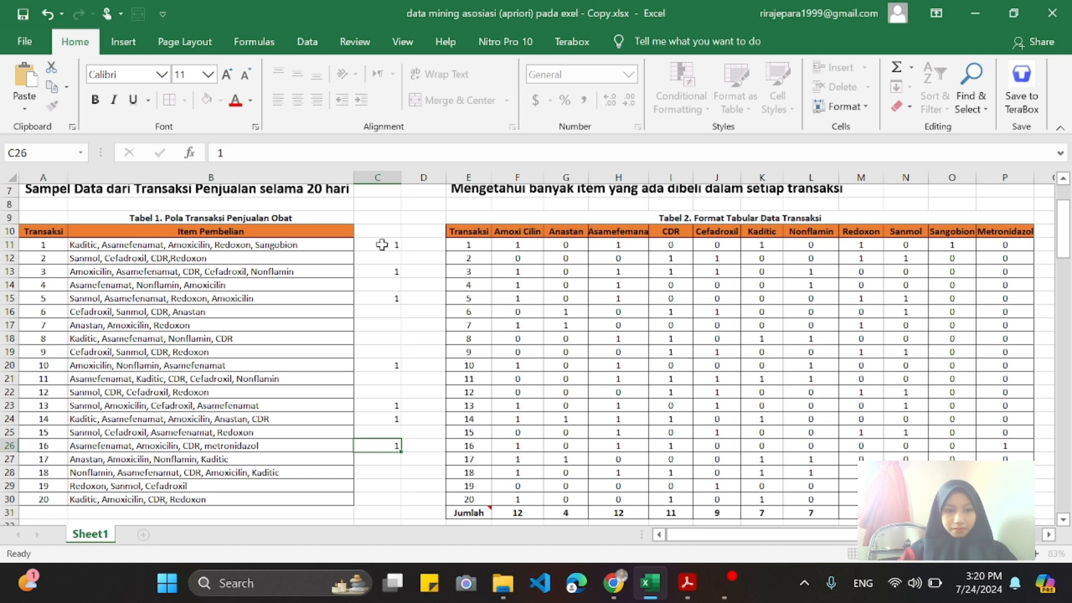
key("Return")
key("Down")
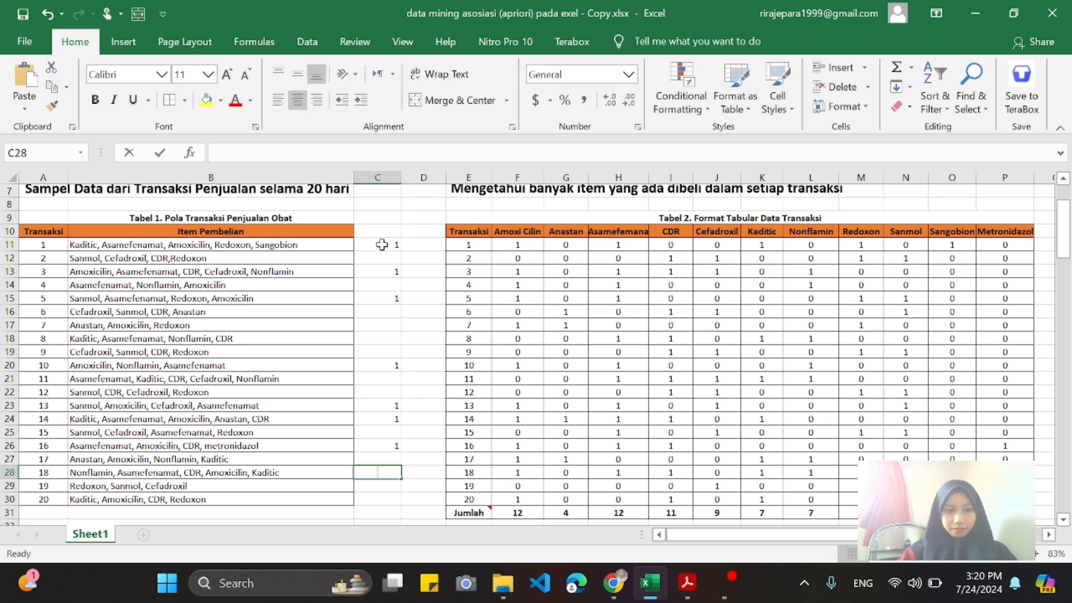
type("1")
key("Return")
key("Down")
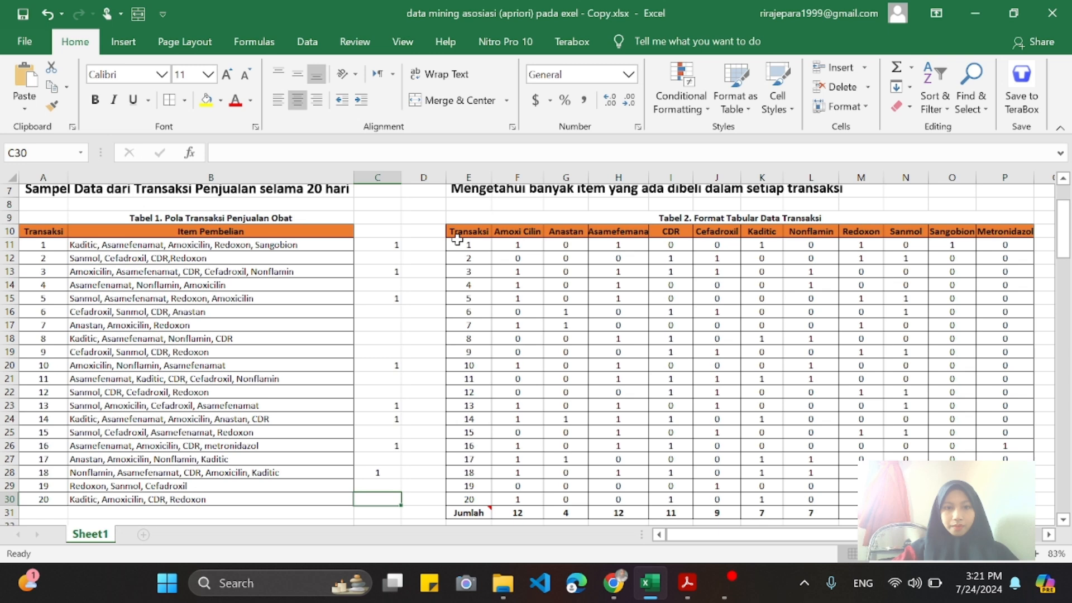
key("Up")
key("Up")
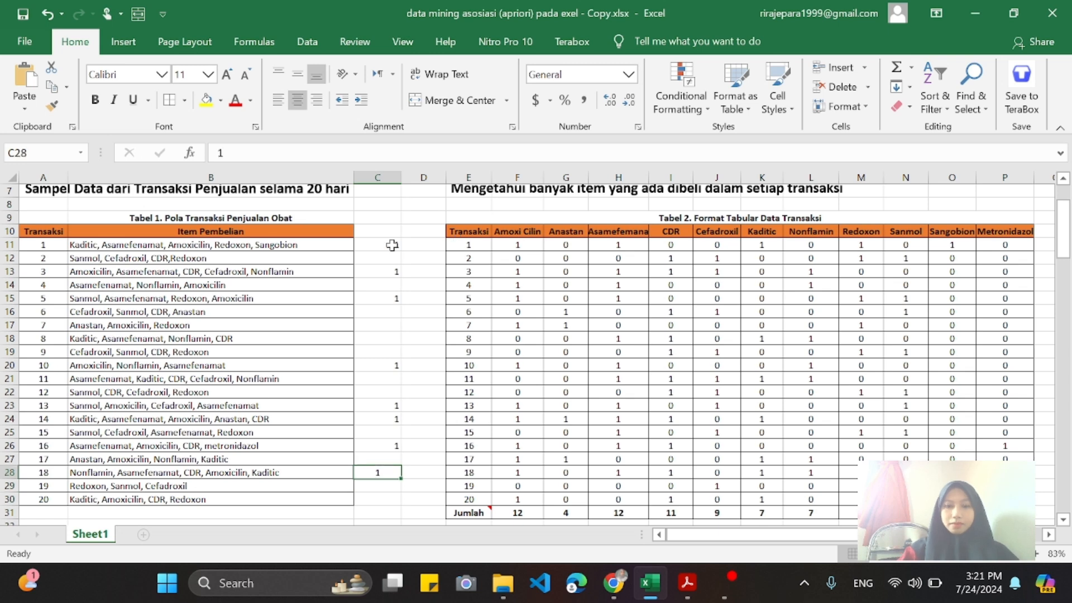
key("BackSpace")
type("1")
key("Return")
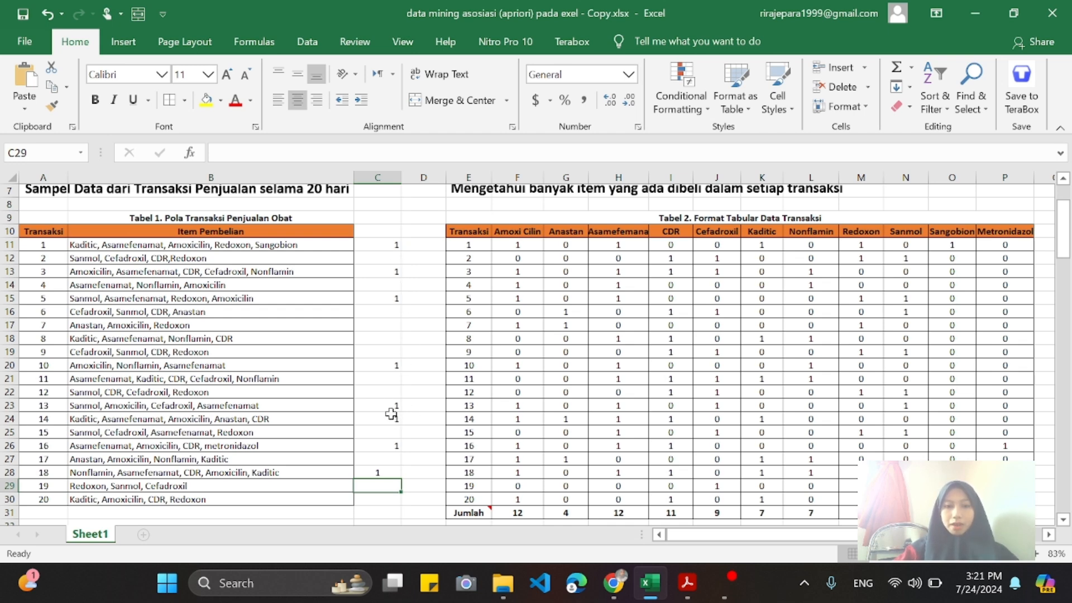
Recheck the tally against Table 1 and add the missed 1 beside transaction 4 in C14.
scroll(389, 484, "down", 1)
scroll(389, 484, "up", 1)
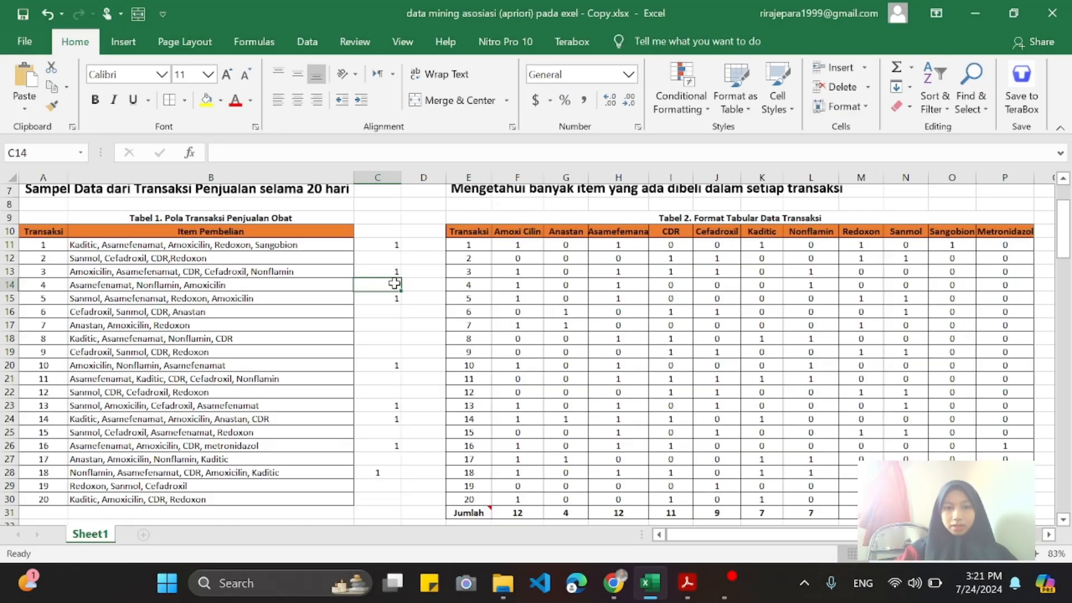
type("1")
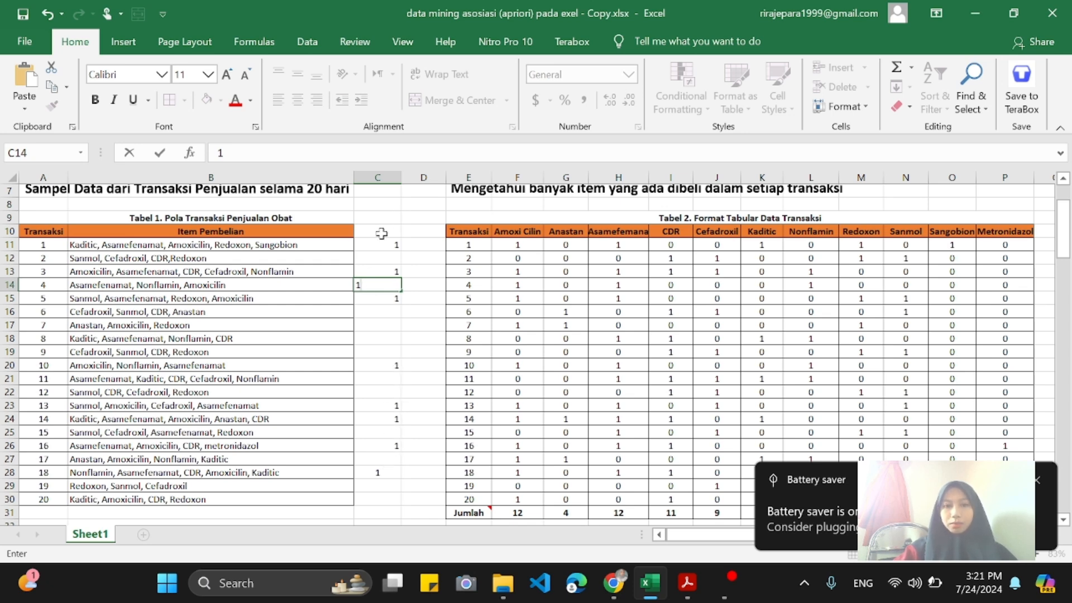
Clear the tally marks in C11:C28 and enter 9 as the Jumlah of the Amoxilin, Asamefenamat pair in Table 4.
left_click_drag(370, 244, 385, 472)
key("Delete")
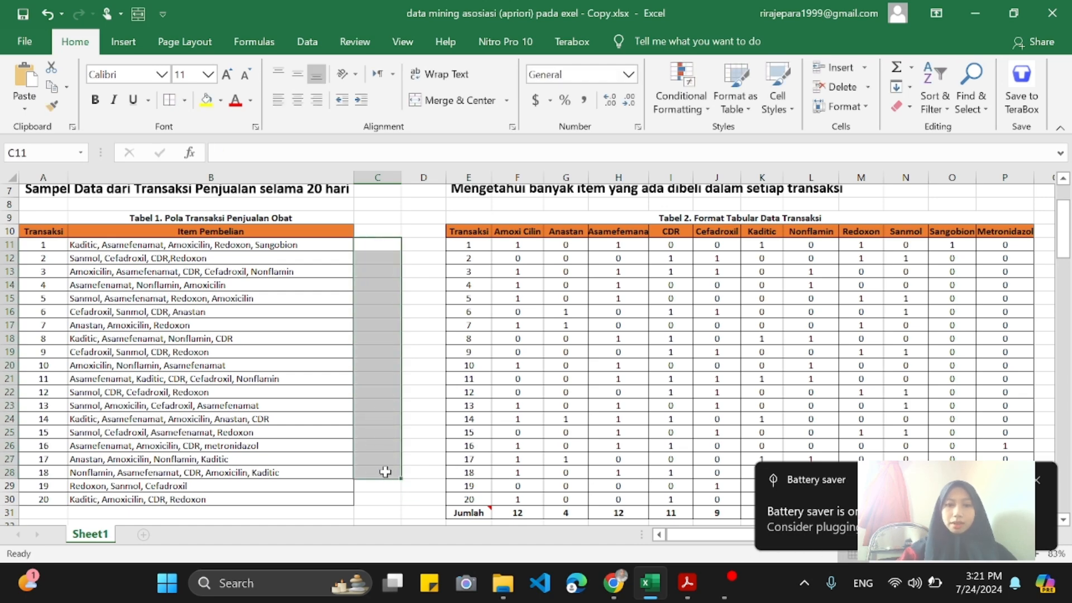
scroll(385, 472, "down", 10)
scroll(385, 472, "down", 4)
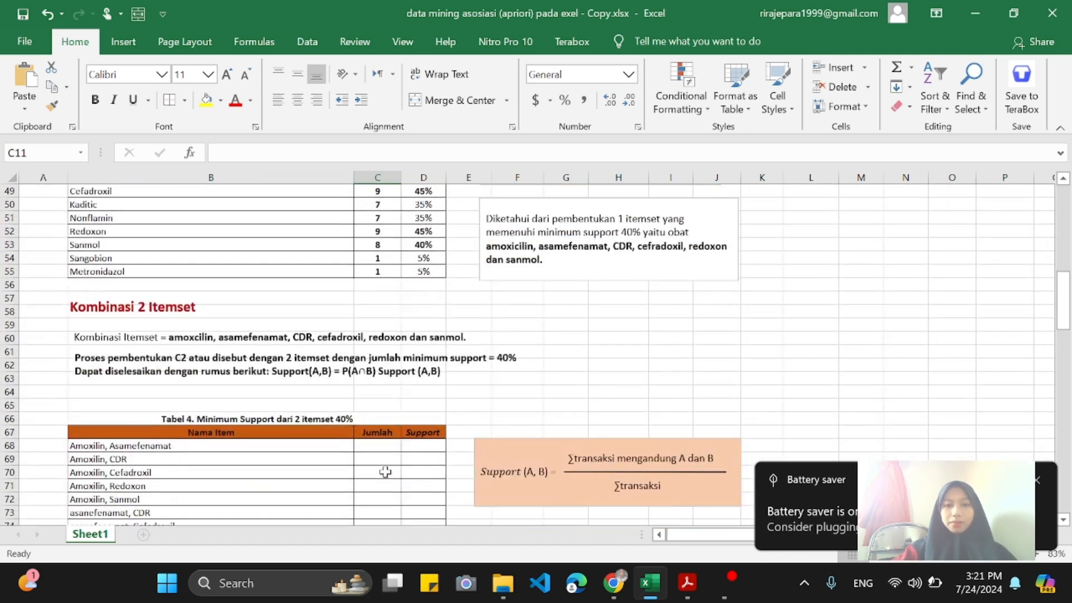
left_click(383, 430)
type("9")
scroll(382, 430, "down", 1)
scroll(382, 430, "down", 1)
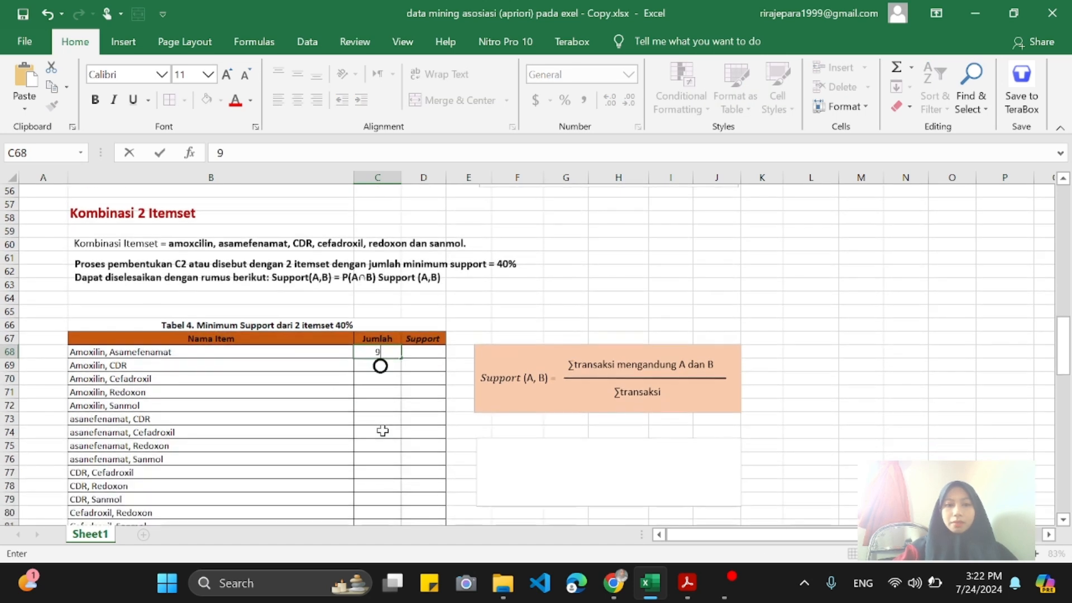
Clear the tally marks in C13:C30 and enter 5 as the Jumlah of the Amoxilin, CDR pair in Table 4.
left_click_drag(287, 363, 377, 379)
scroll(375, 383, "down", 2)
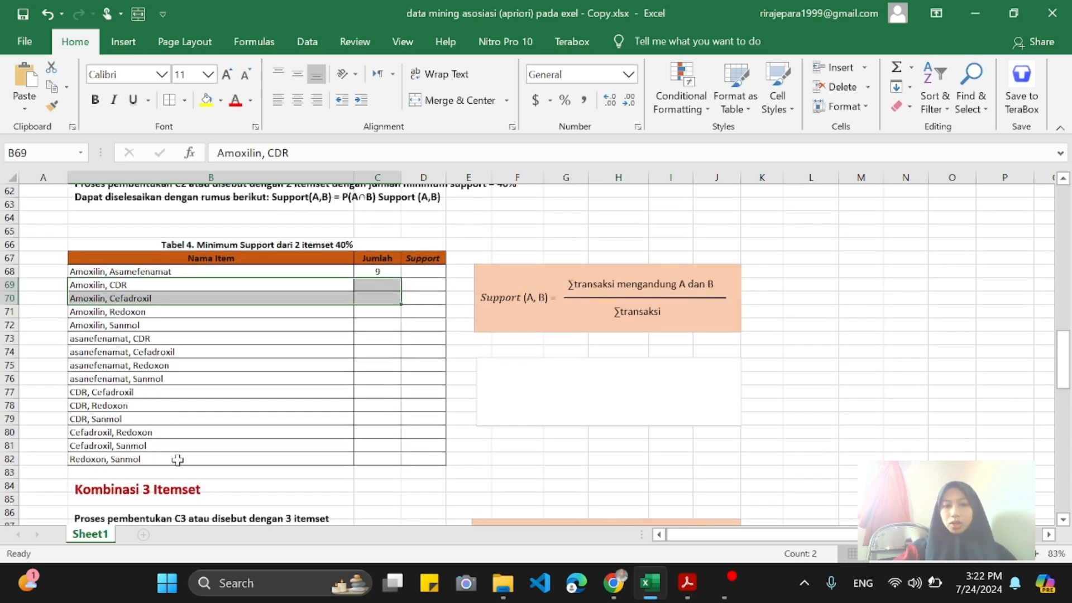
left_click(374, 456)
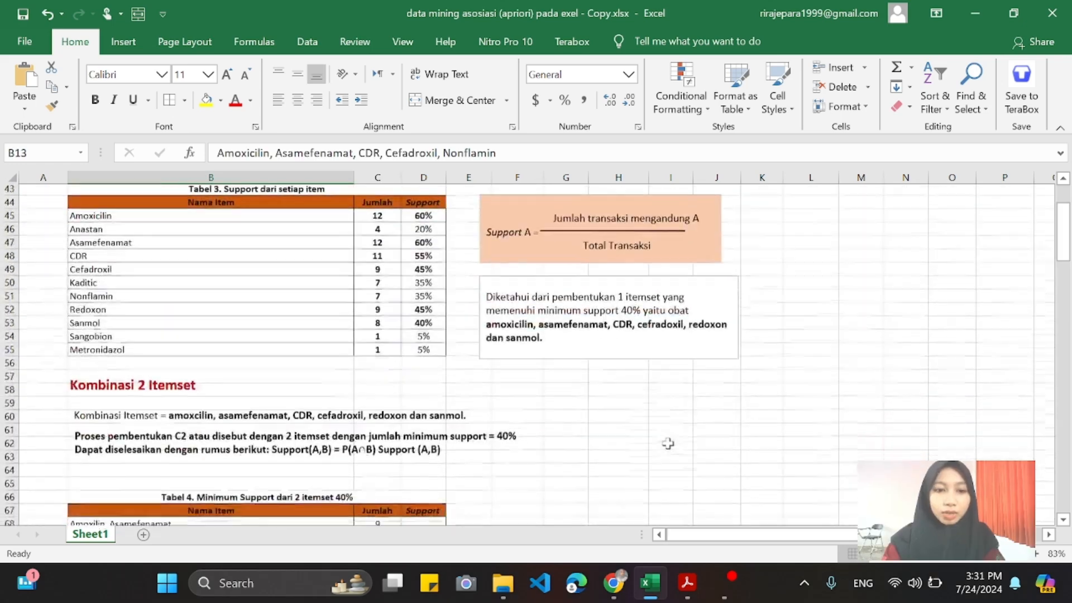
scroll(667, 443, "down", 5)
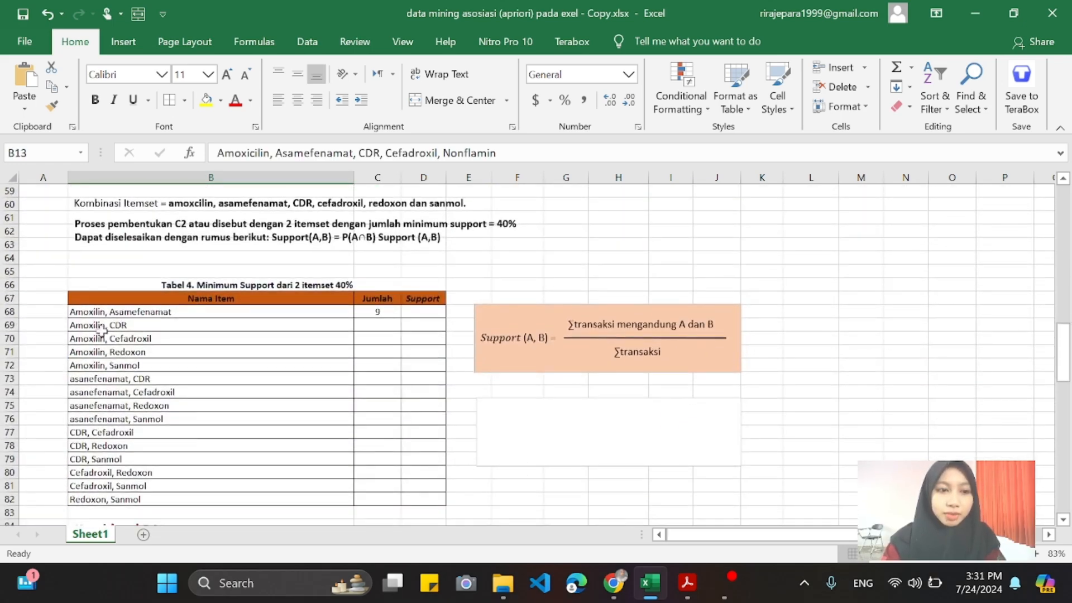
left_click(91, 328)
scroll(255, 335, "up", 15)
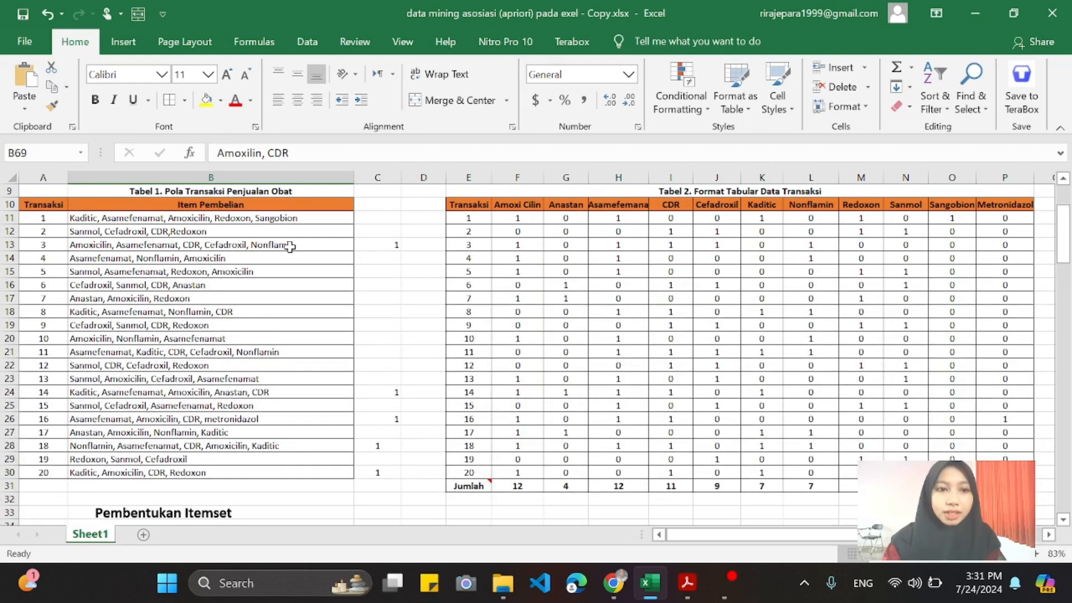
left_click_drag(378, 244, 388, 472)
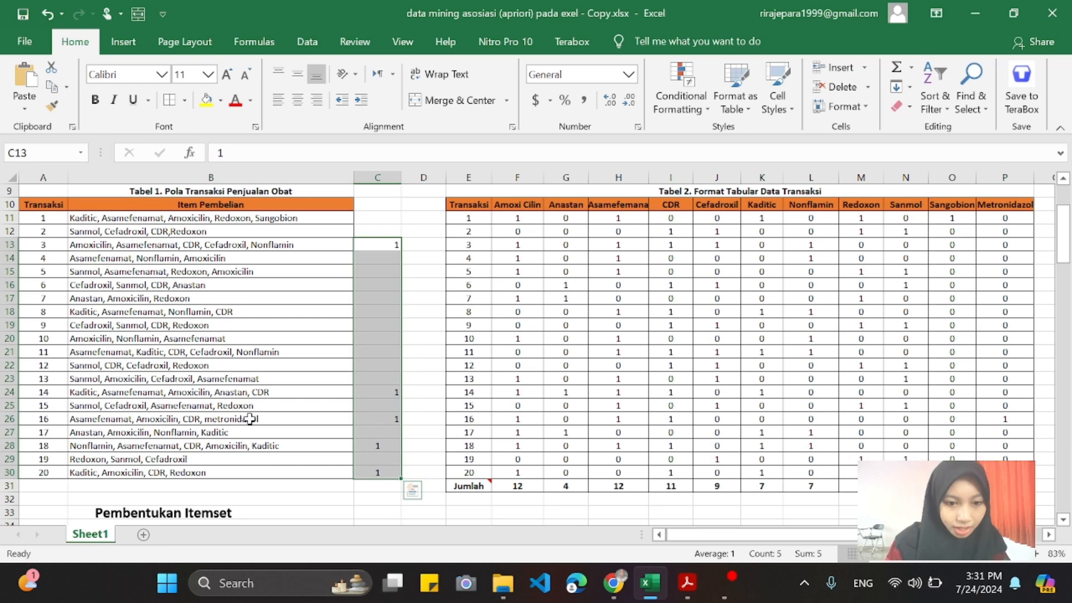
key("Delete")
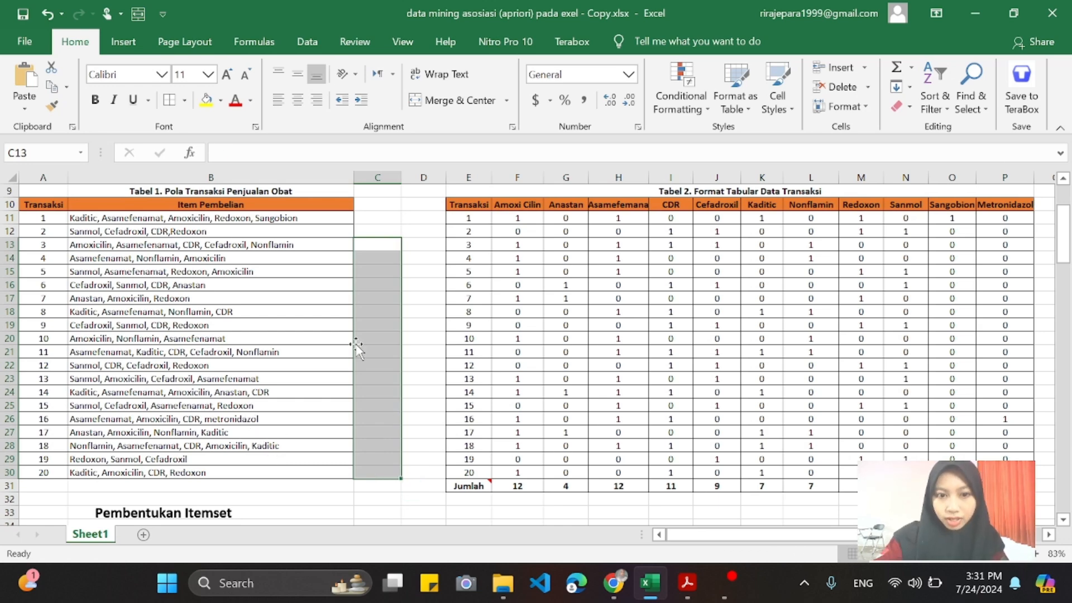
scroll(357, 346, "down", 19)
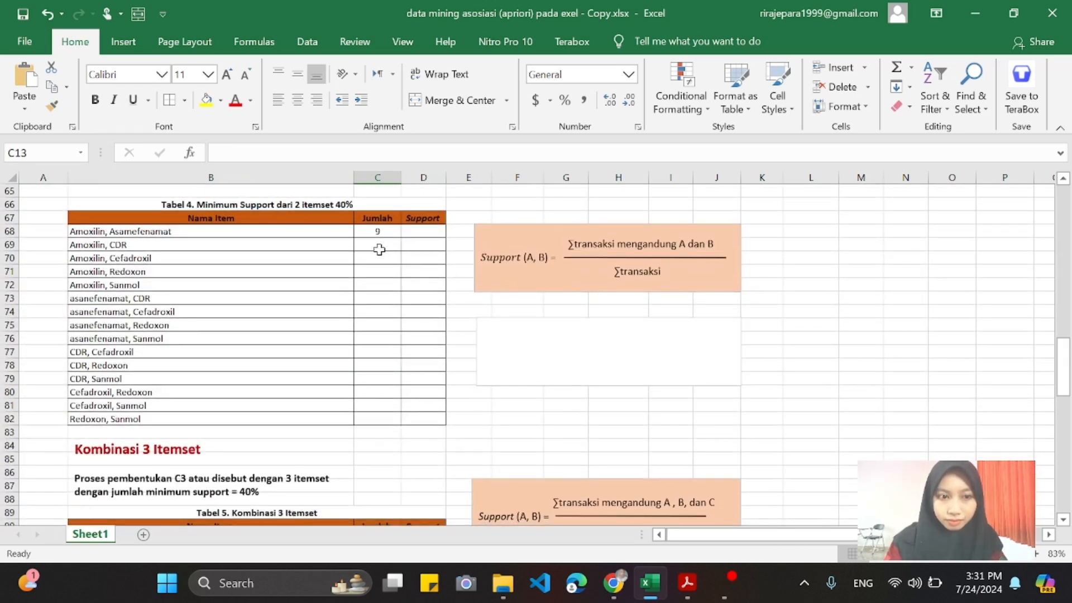
left_click(379, 247)
type("5")
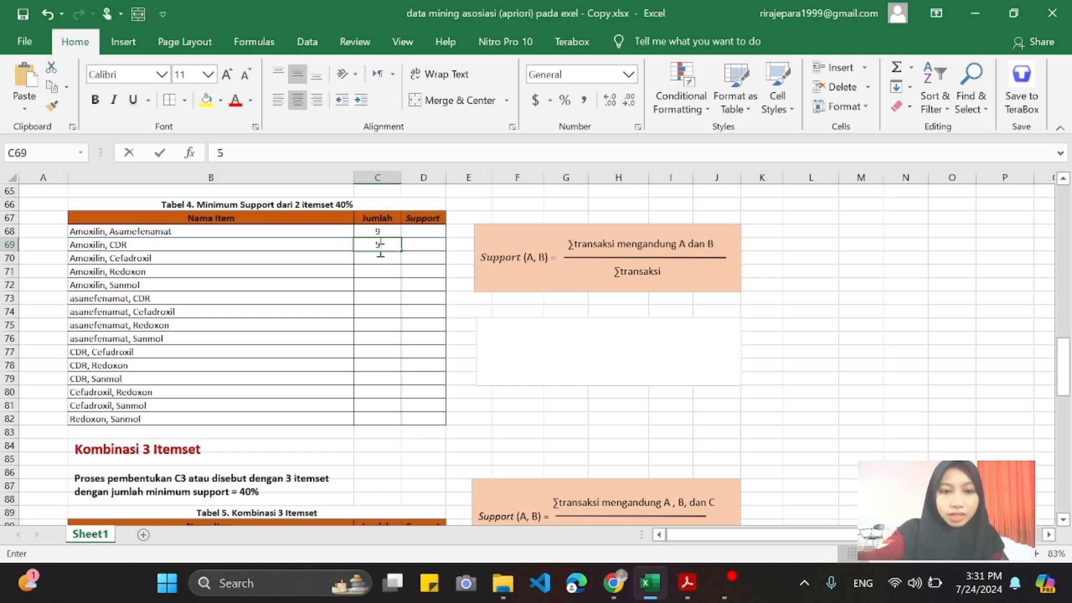
key("Return")
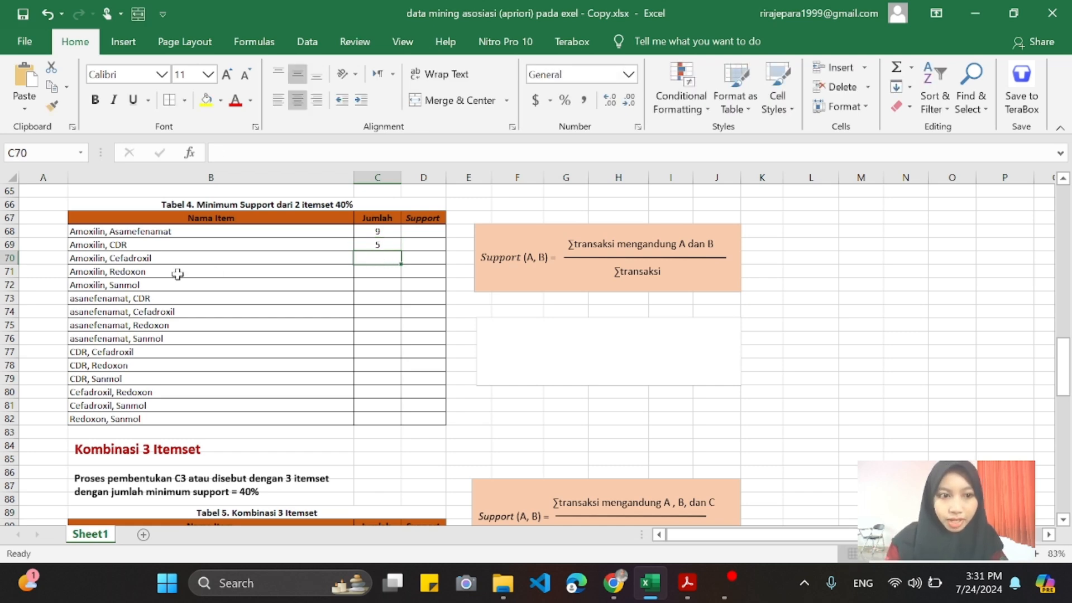
Tally the Table 1 transactions containing Amoxicilin and Cefadroxil with a 1 in column C beside transactions 3 and 13.
scroll(226, 242, "down", 1)
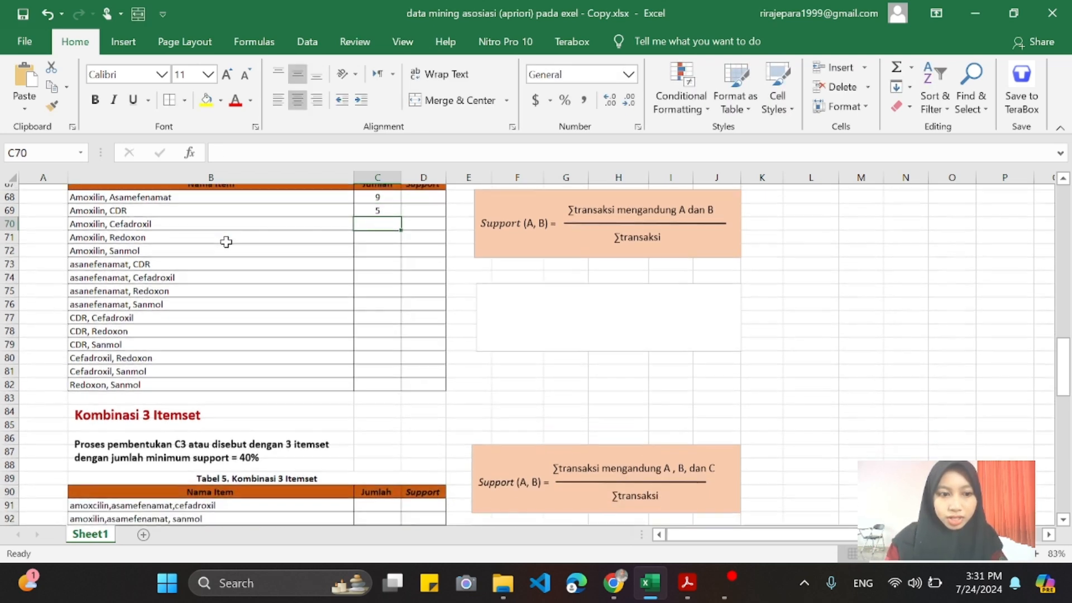
scroll(226, 241, "up", 1)
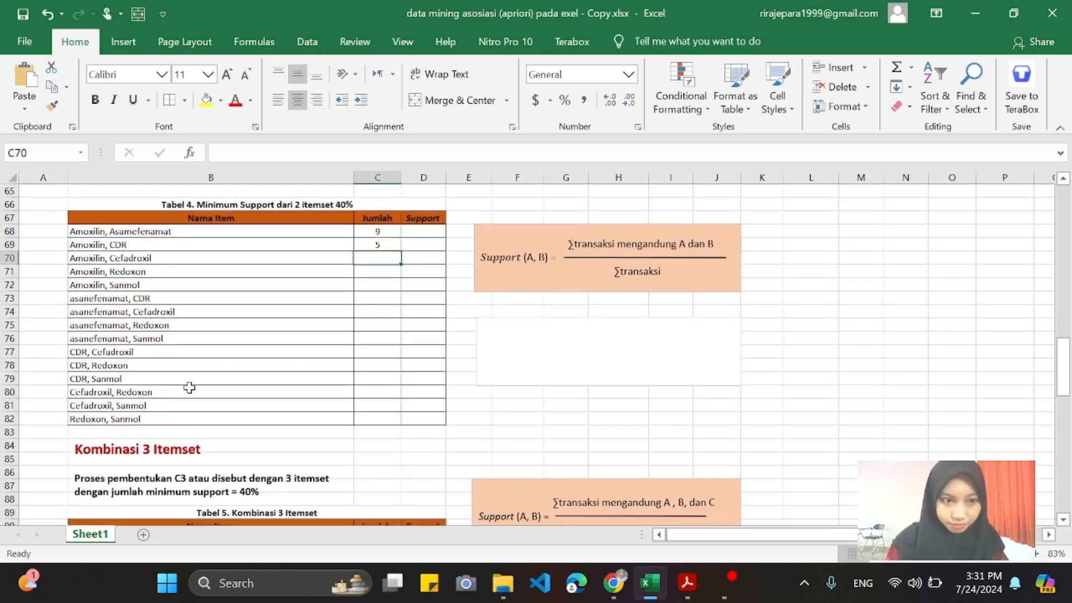
scroll(190, 388, "up", 17)
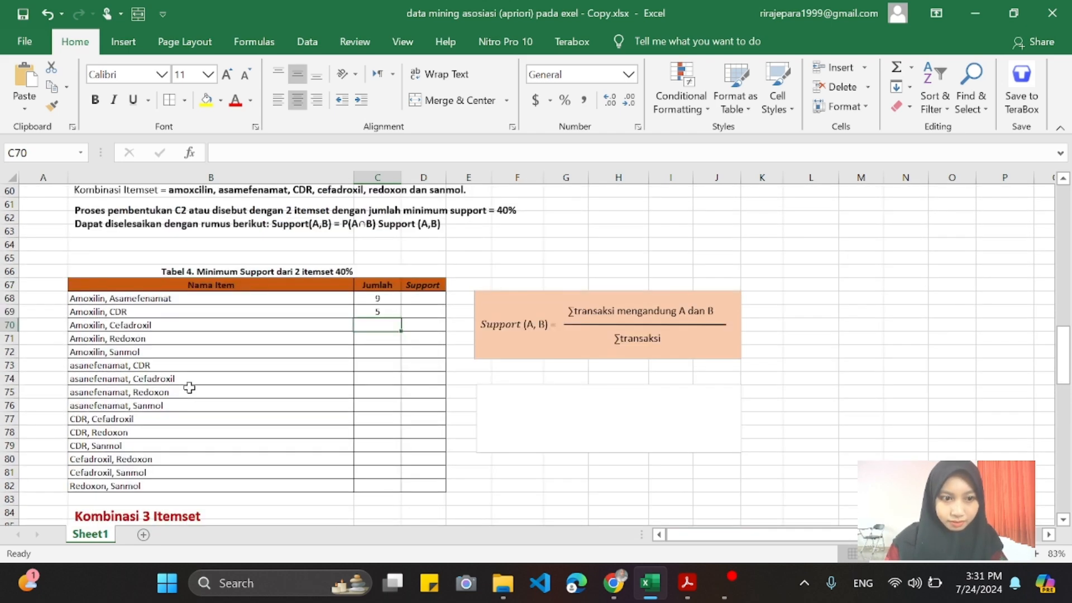
scroll(189, 387, "up", 2)
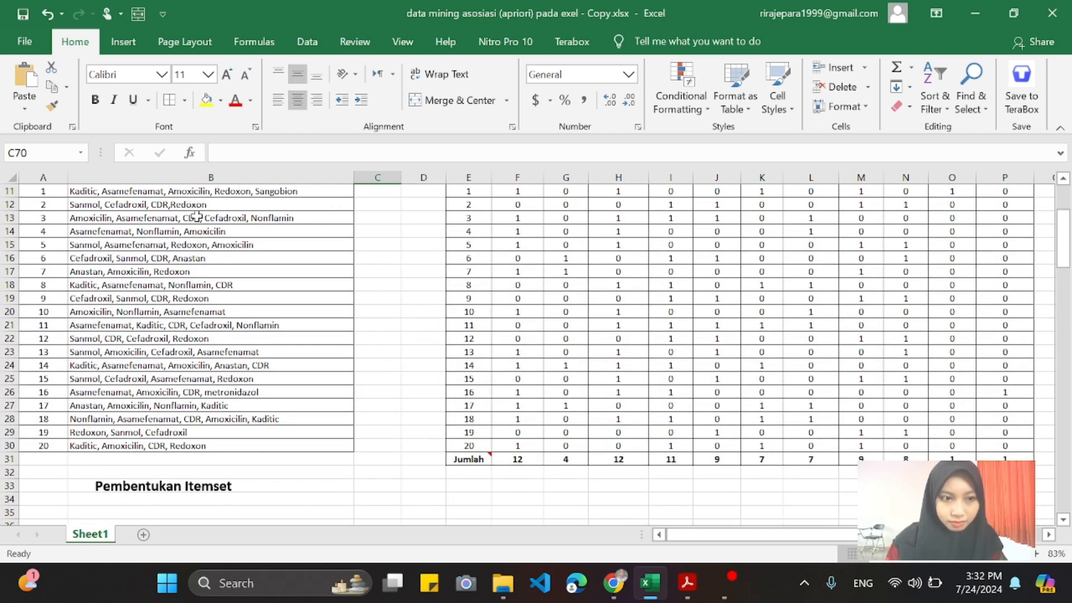
left_click(375, 218)
type("1")
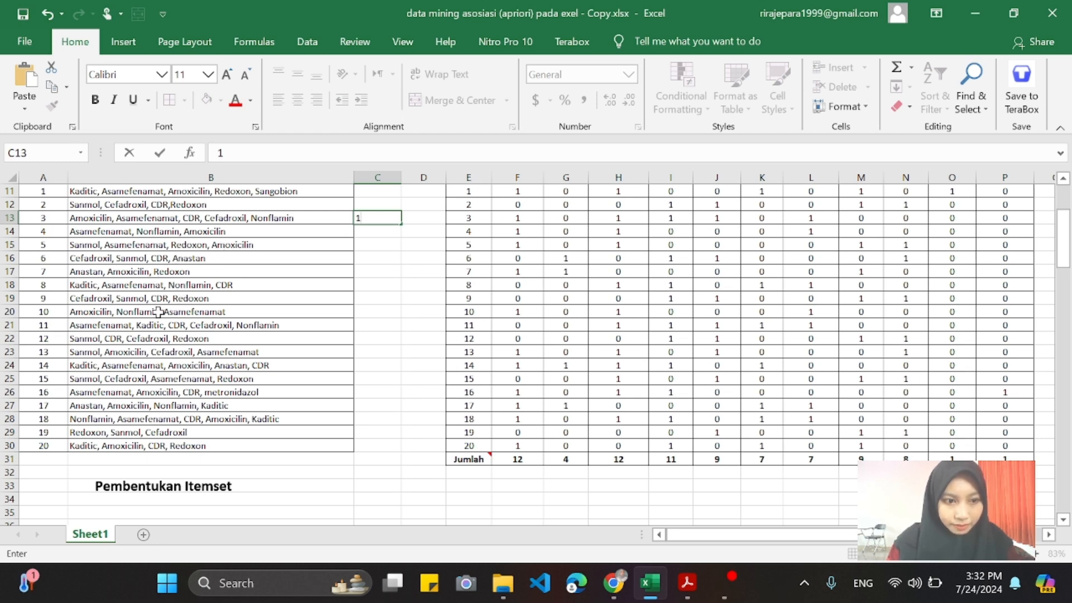
scroll(173, 316, "down", 17)
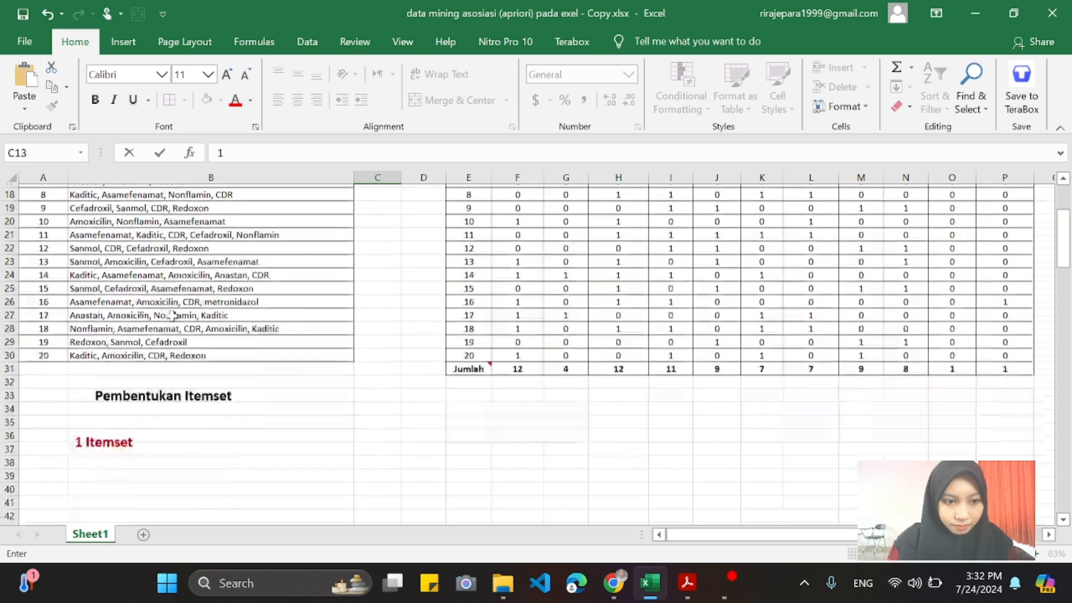
scroll(173, 316, "up", 18)
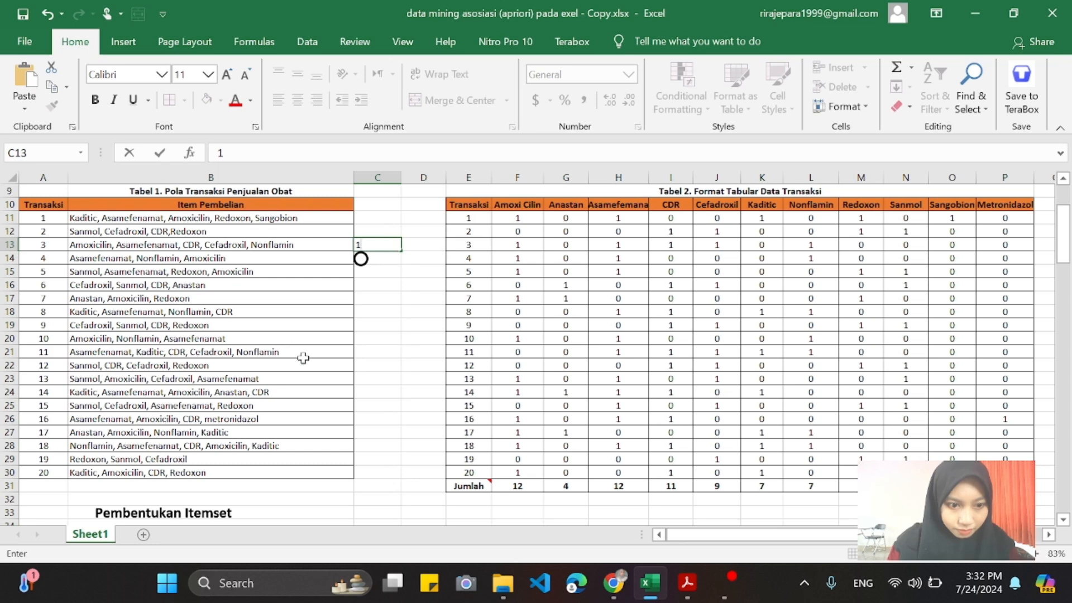
left_click(362, 376)
type("1")
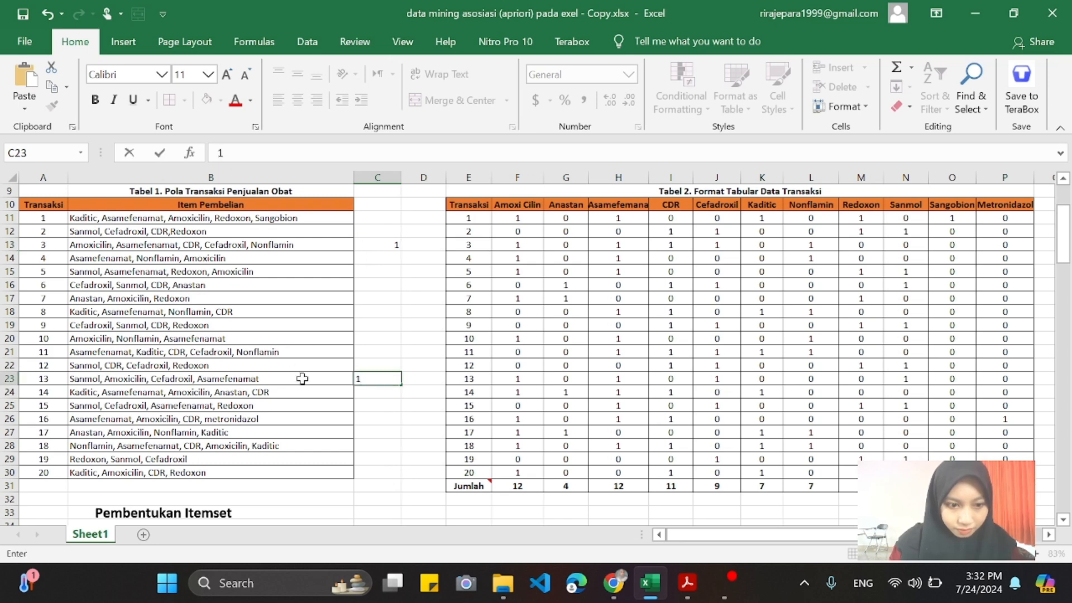
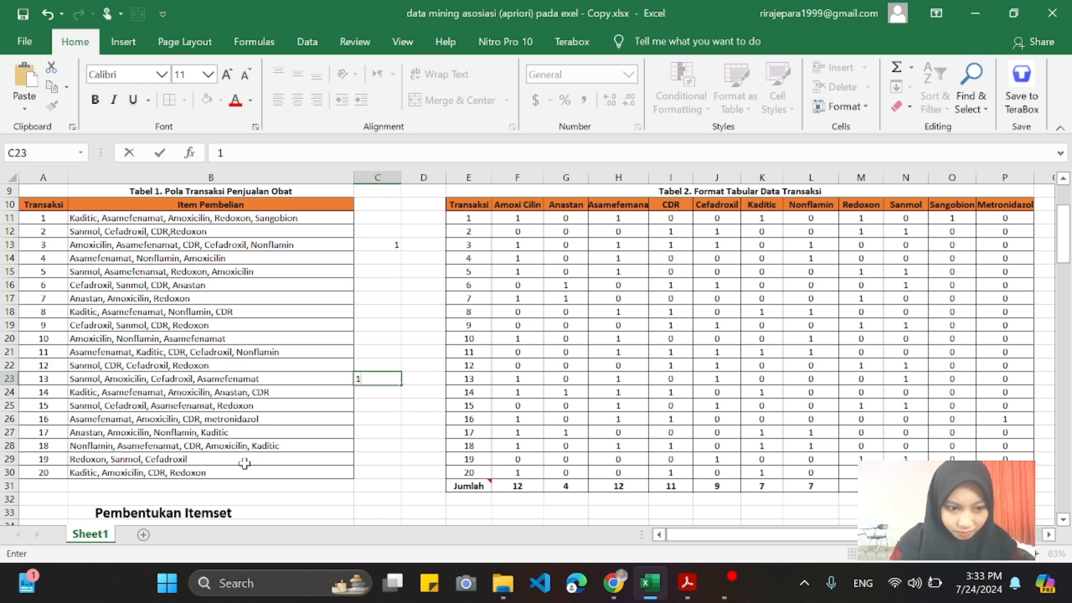
Enter 2 as the Jumlah of the Amoxilin, Cefadroxil pair in Table 4.
scroll(245, 463, "down", 16)
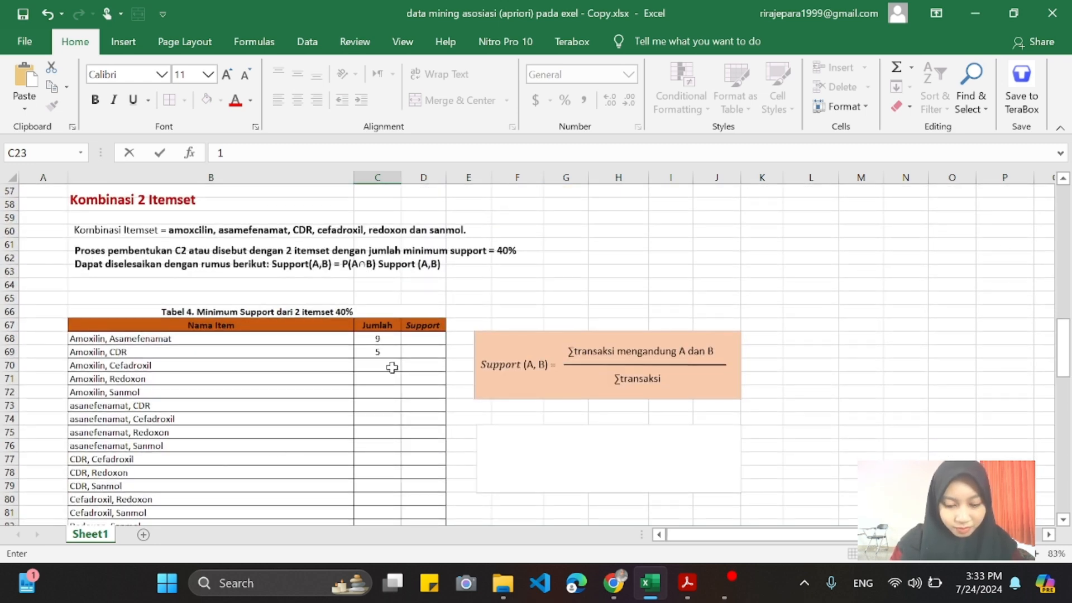
left_click(392, 366)
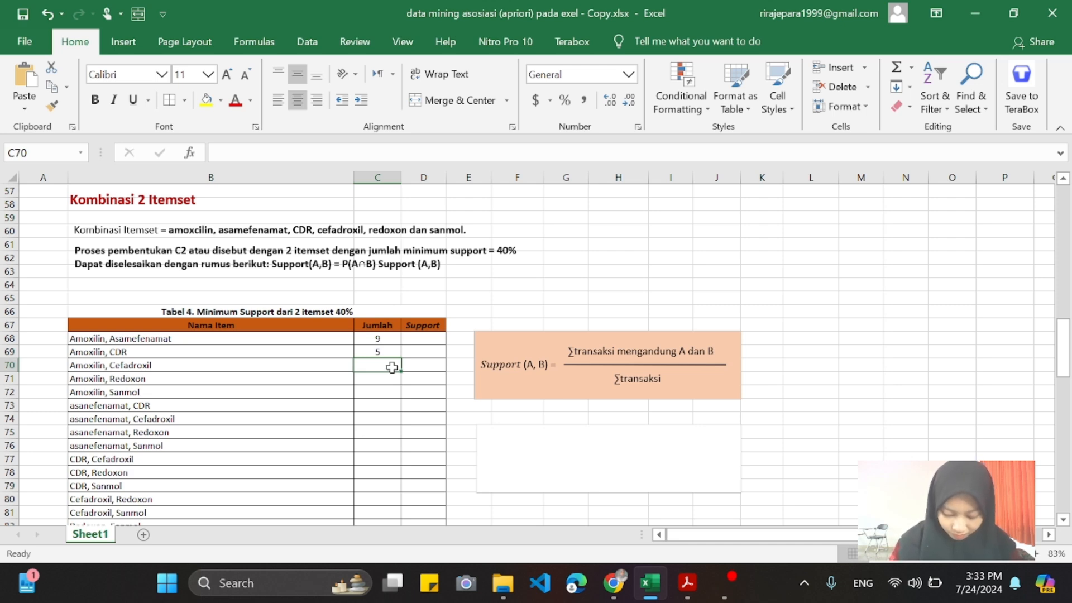
type("2")
key("Return")
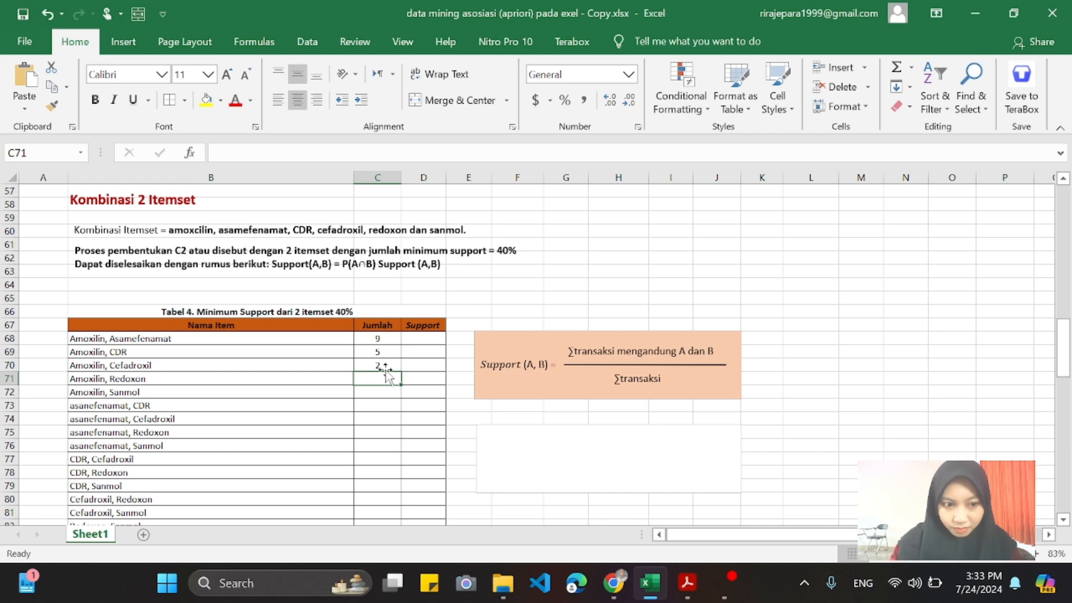
Tally the Amoxicilin and Redoxon transactions in Table 1 with a 2 in column C beside transactions 1, 5, 7 and 20.
scroll(391, 367, "up", 15)
scroll(385, 369, "up", 2)
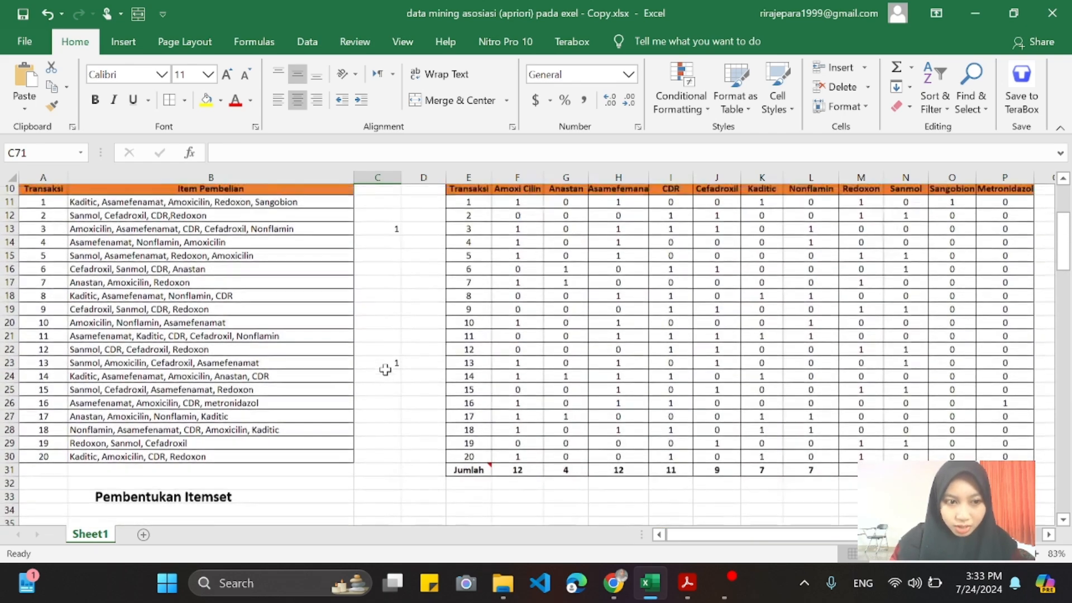
left_click(389, 255)
left_click(390, 233)
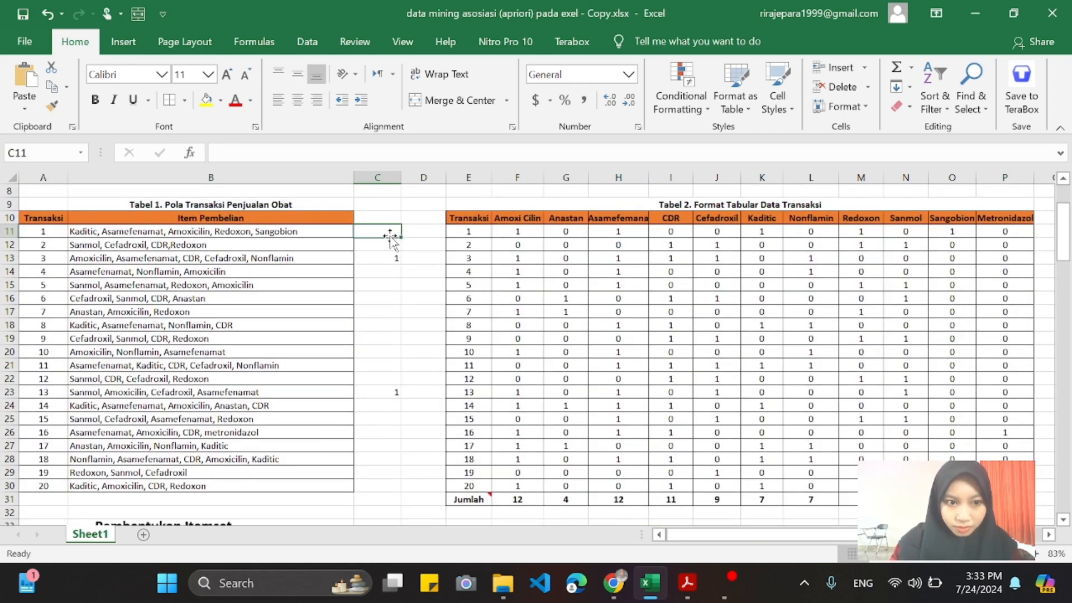
type("2")
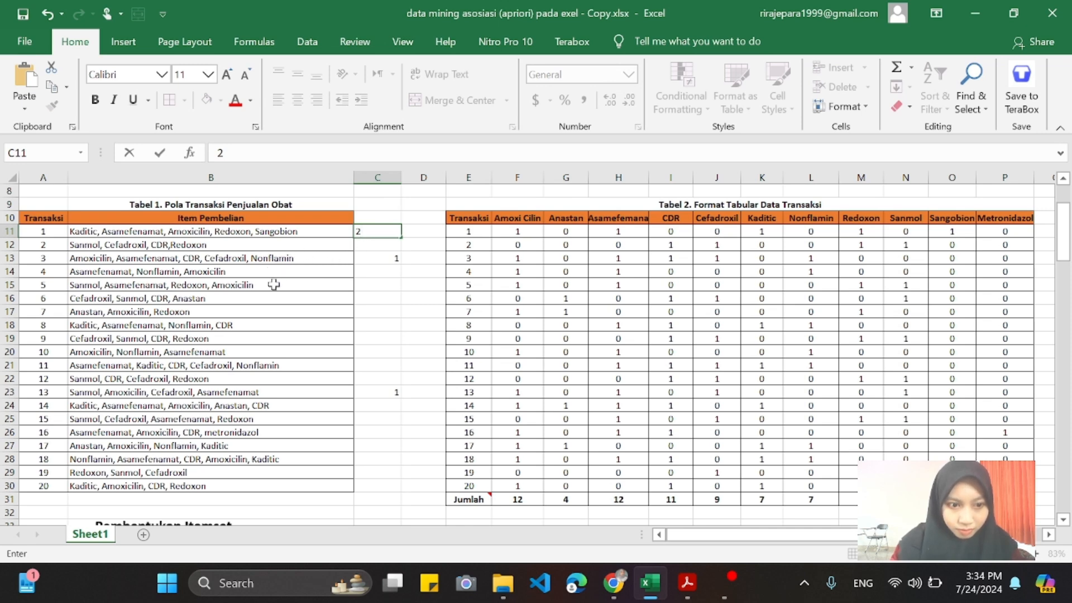
left_click(365, 284)
type("2")
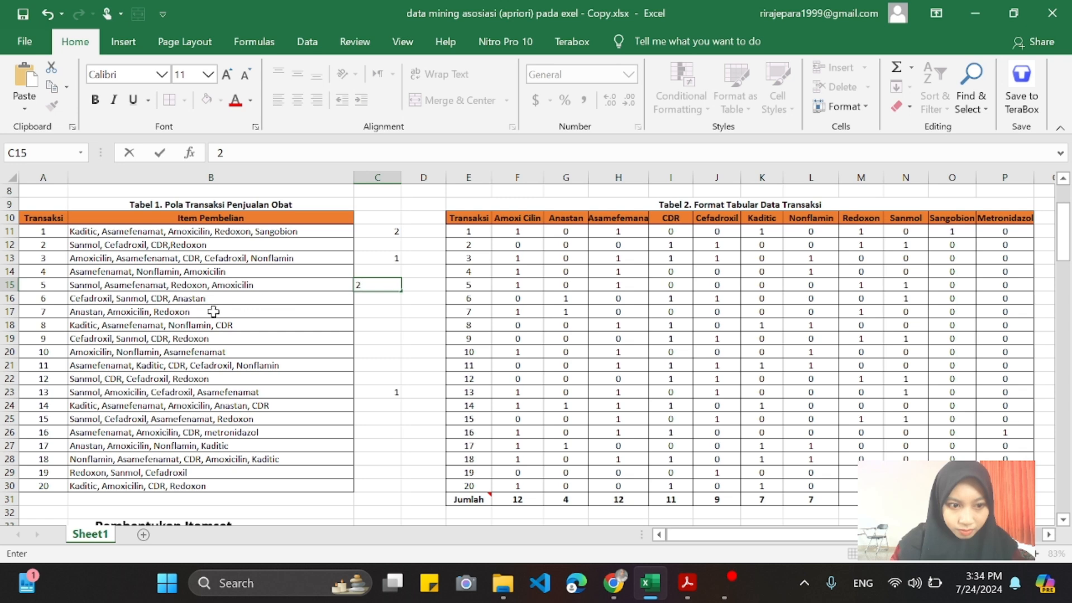
left_click(370, 308)
type("2")
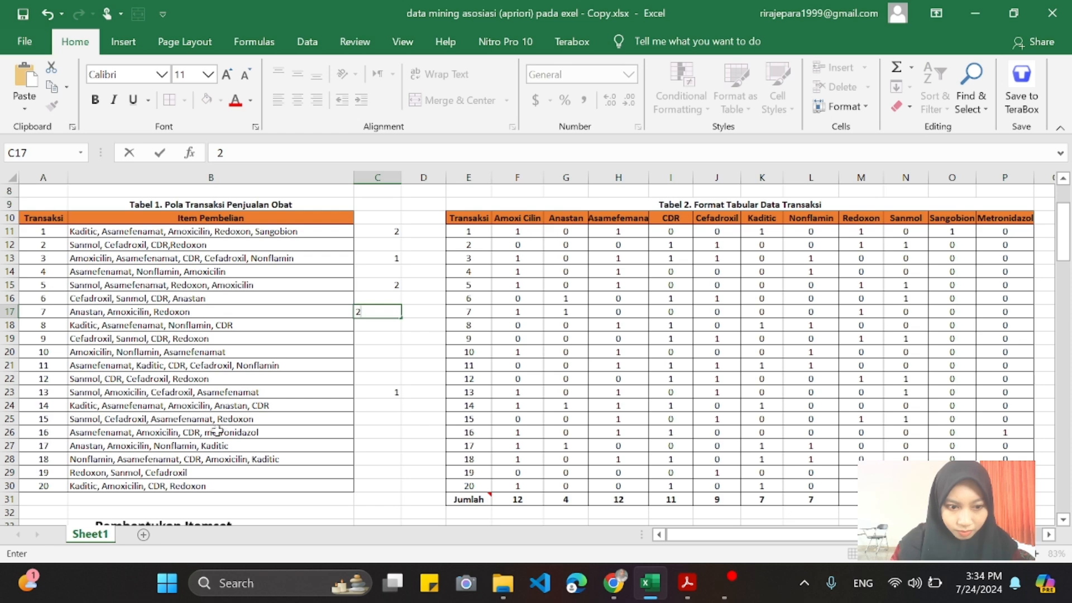
left_click(380, 484)
type("2")
Clear the tally marks in C11:C30 and enter 4 as the Jumlah of the Amoxilin, Redoxon pair in Table 4.
left_click_drag(389, 231, 389, 487)
key("Delete")
scroll(389, 488, "down", 9)
scroll(389, 488, "down", 7)
left_click(387, 393)
type("4")
left_click(383, 405)
Tally the Amoxilin, Sanmol pair with a 1 in column C beside transactions 5 and 7 of Table 1.
scroll(381, 410, "up", 18)
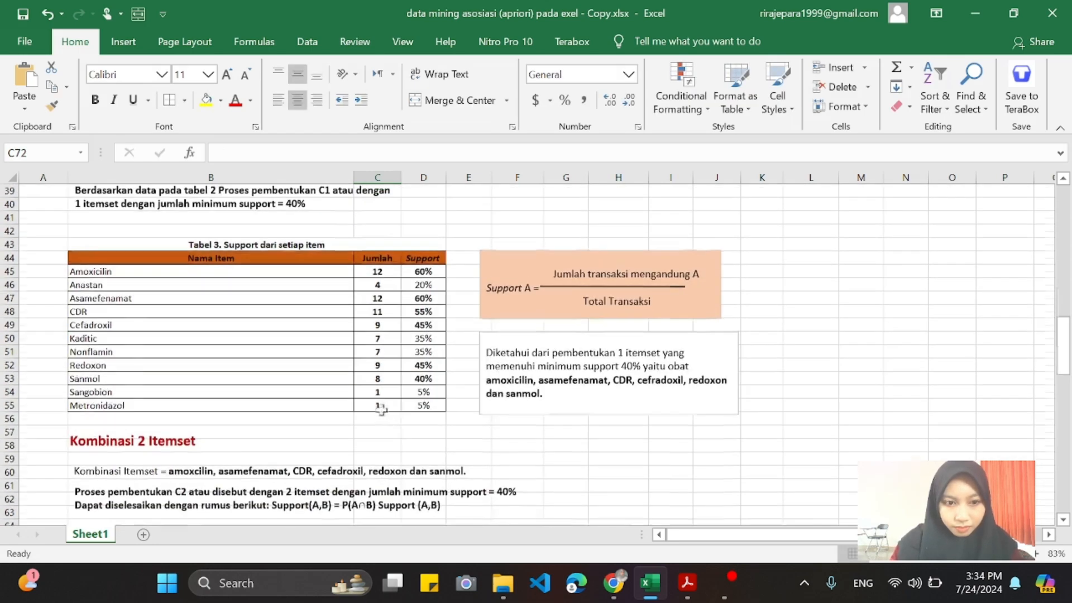
scroll(381, 410, "down", 1)
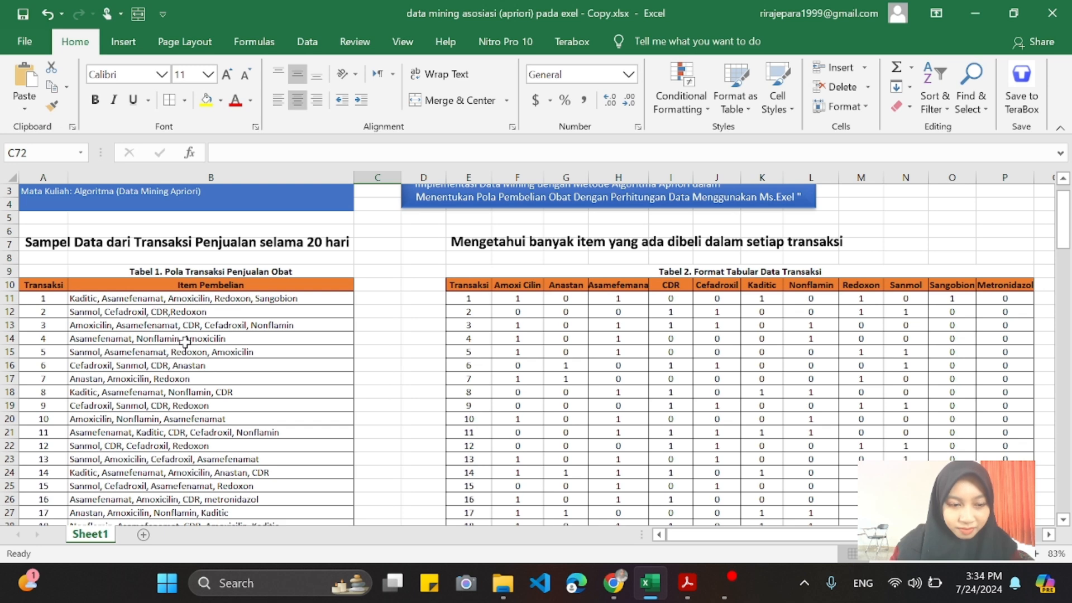
left_click(373, 352)
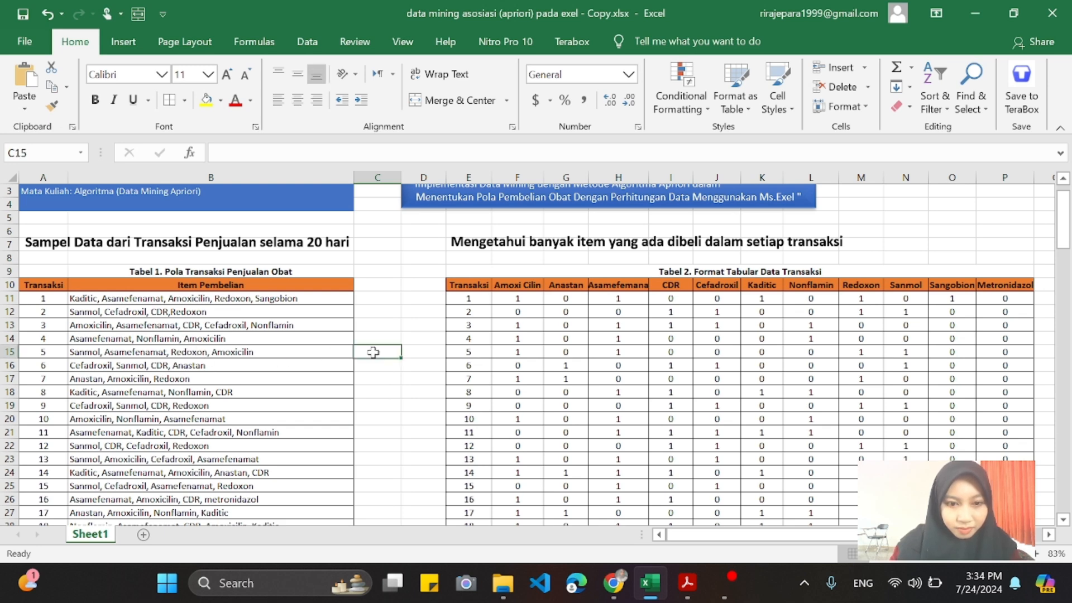
type("1")
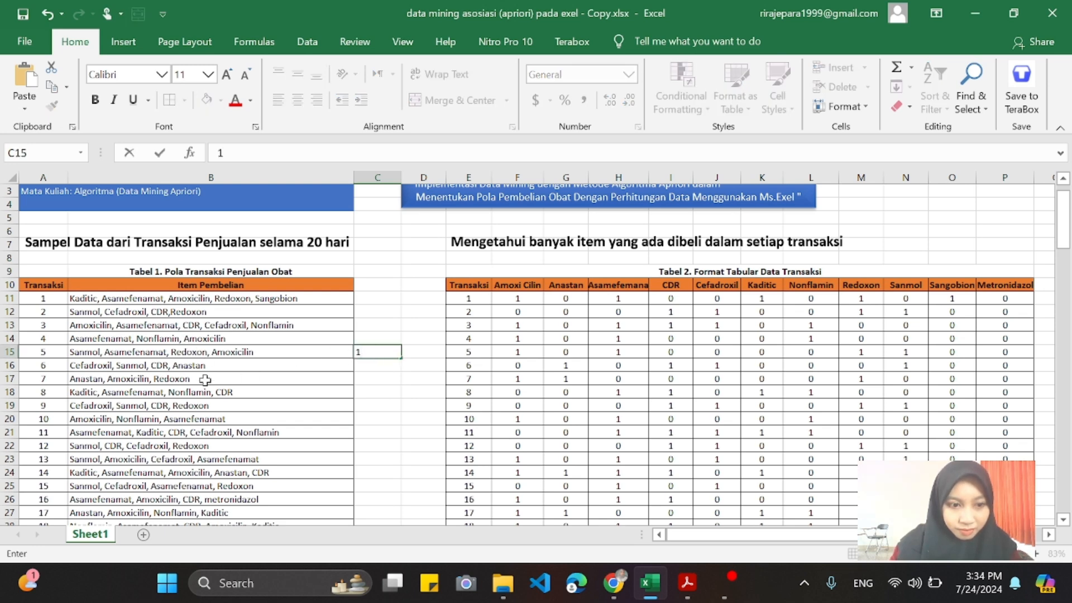
left_click(392, 377)
type("1")
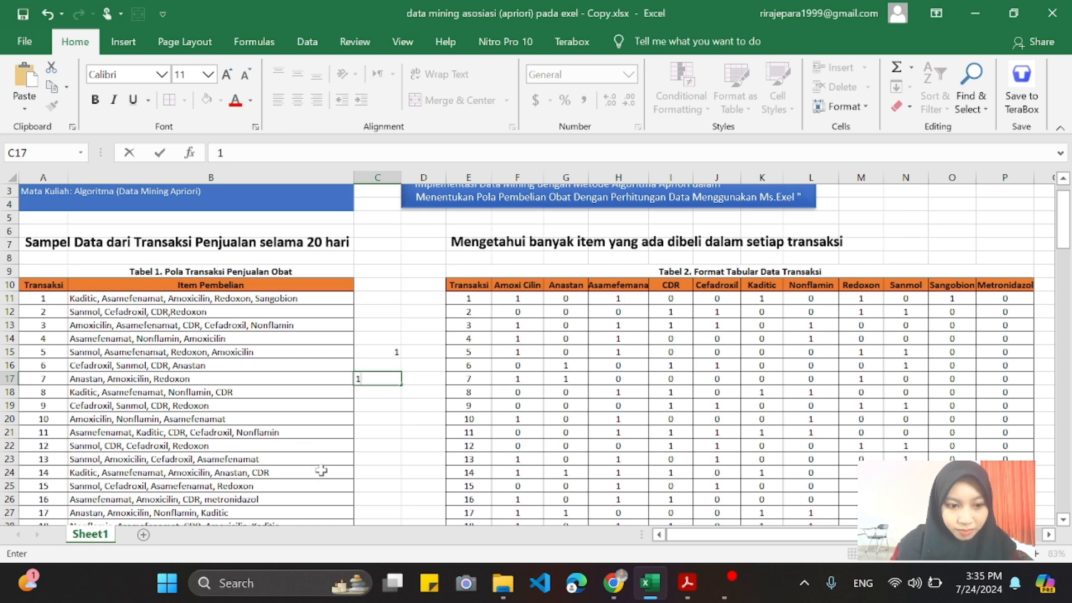
Enter 2 as the Jumlah of the Amoxilin, Sanmol pair in Table 4.
scroll(363, 489, "down", 2)
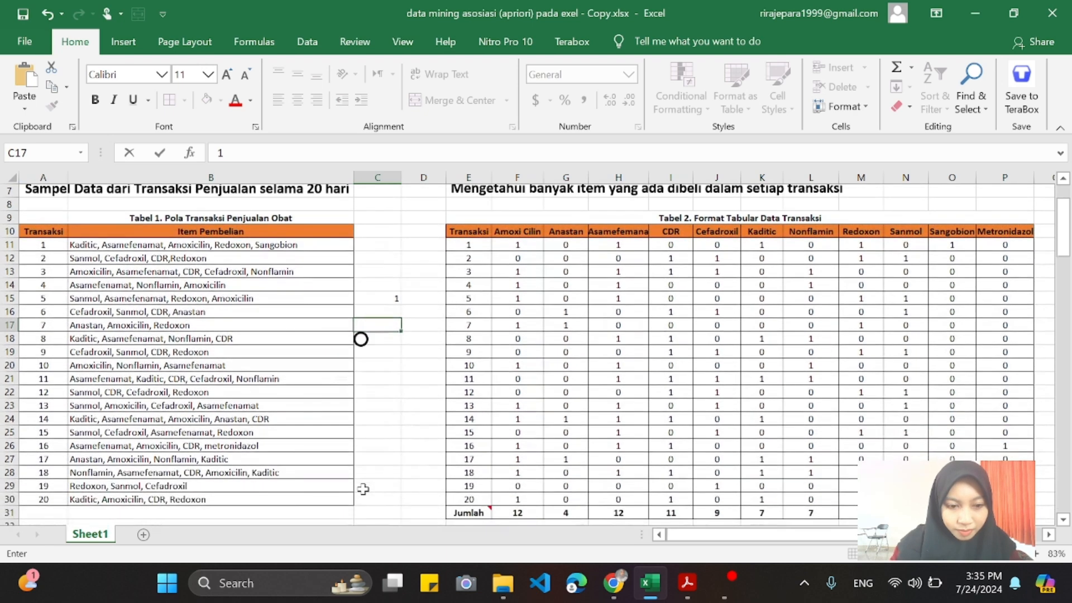
scroll(303, 456, "down", 8)
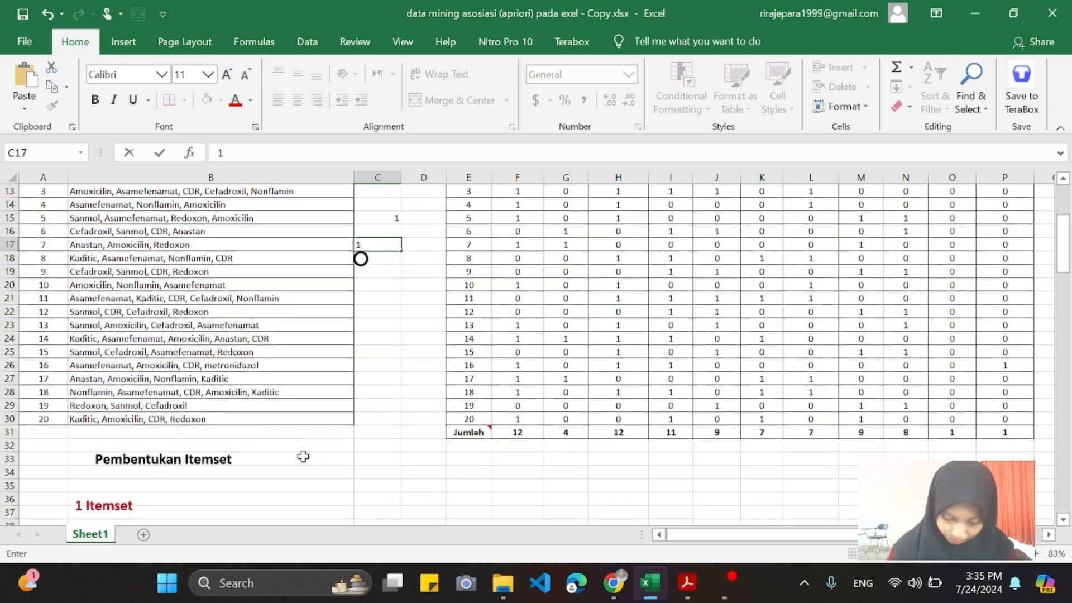
scroll(303, 456, "down", 3)
left_click(376, 436)
type("2")
Clear the Amoxilin, Sanmol tally marks from C14:C18 beside Table 1.
scroll(376, 437, "up", 14)
scroll(377, 437, "up", 2)
left_click_drag(383, 287, 402, 342)
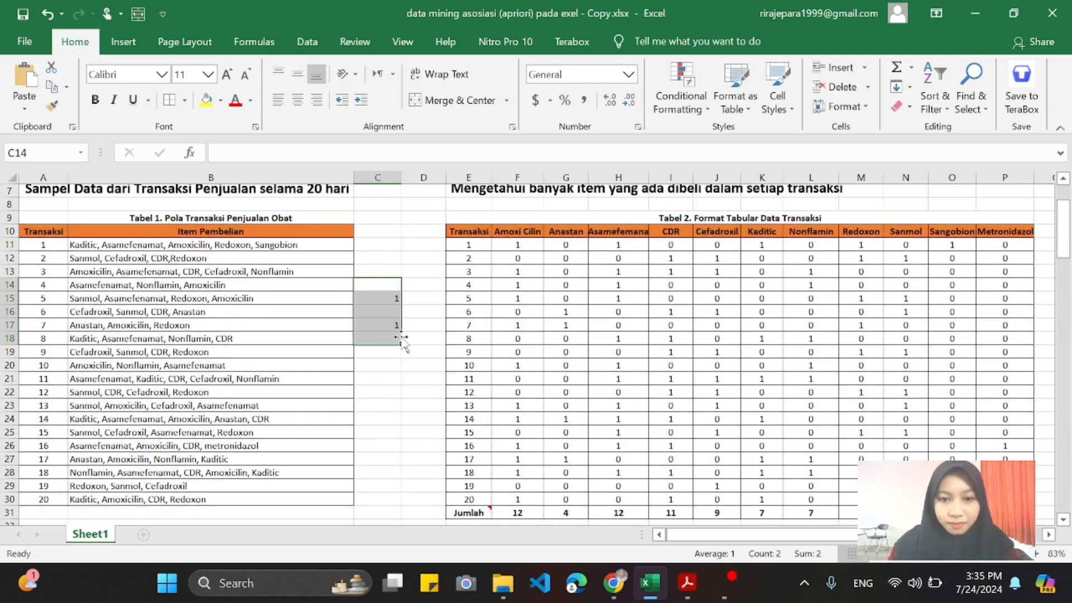
Examine the asanefenamat, CDR row in Table 4 and look through Table 1 for transactions containing both items.
scroll(401, 337, "down", 15)
scroll(402, 340, "down", 1)
left_click(284, 424)
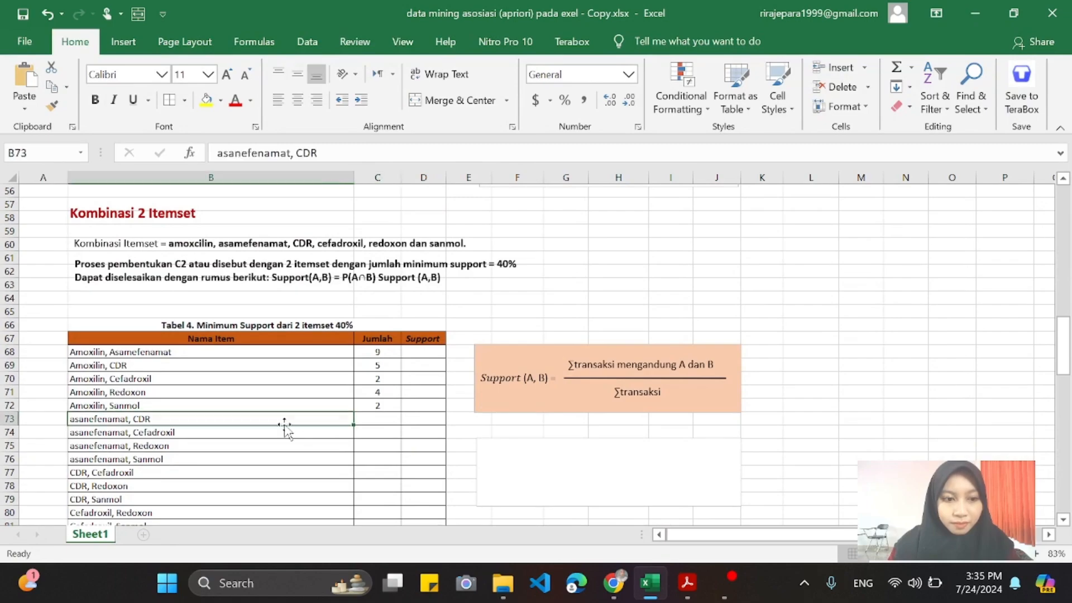
scroll(285, 424, "up", 16)
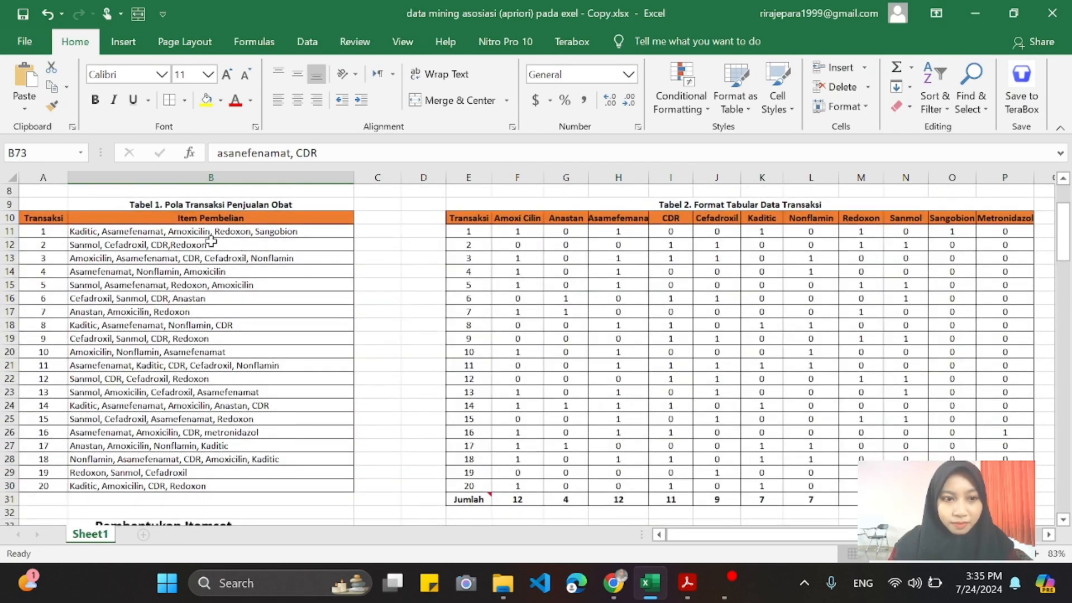
scroll(215, 240, "down", 6)
scroll(247, 329, "down", 9)
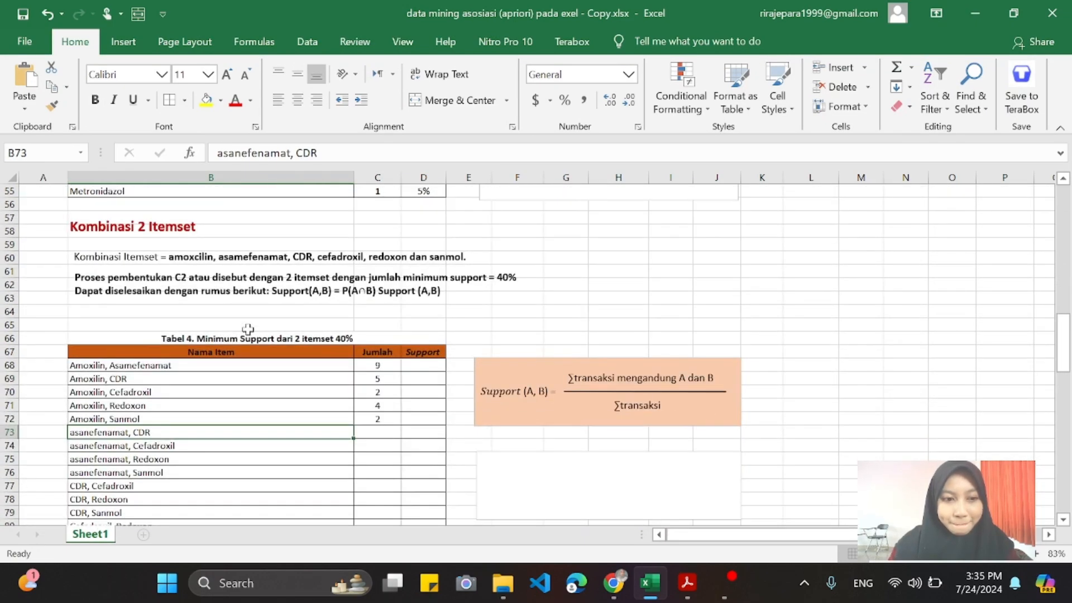
scroll(248, 330, "up", 11)
scroll(248, 329, "up", 4)
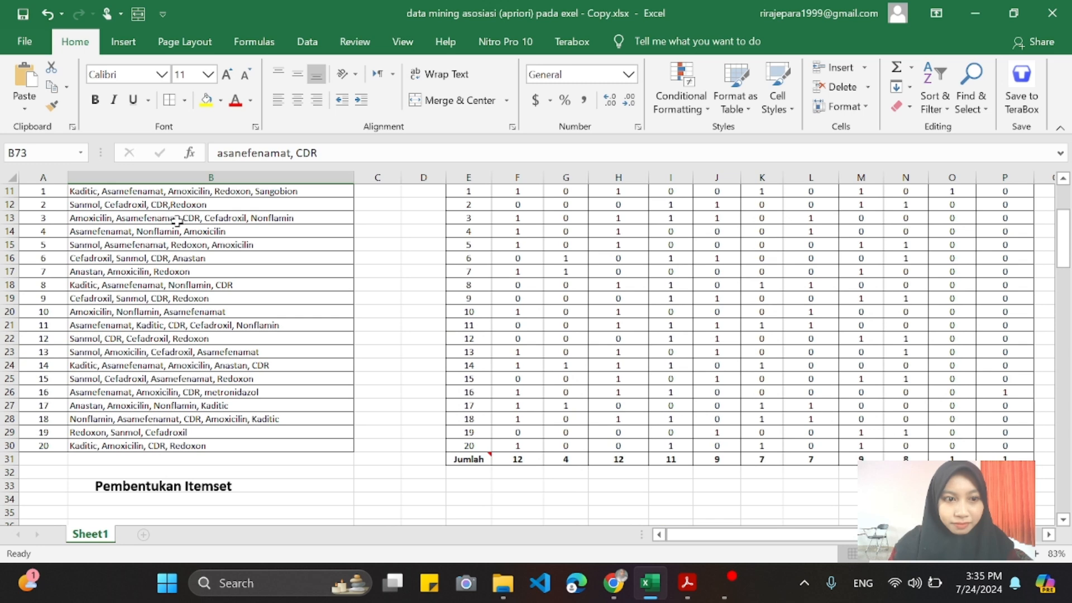
Enter tally marks of 1 in column C beside transactions 3, 8, 11, 16 and 18, which contain both Asamefenamat and CDR.
left_click(363, 223)
type("1")
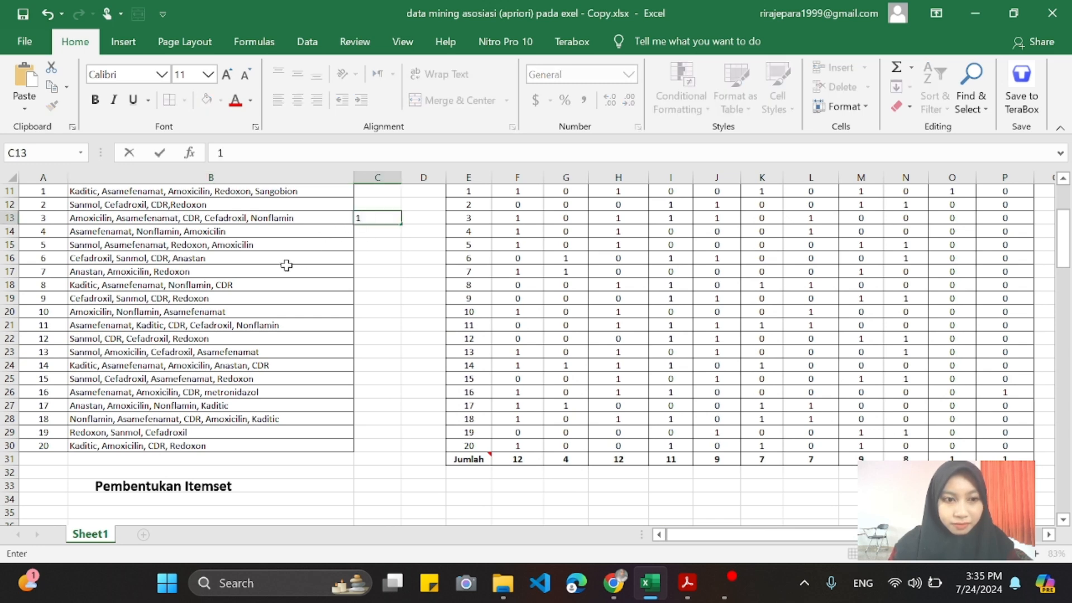
left_click(377, 284)
type("1")
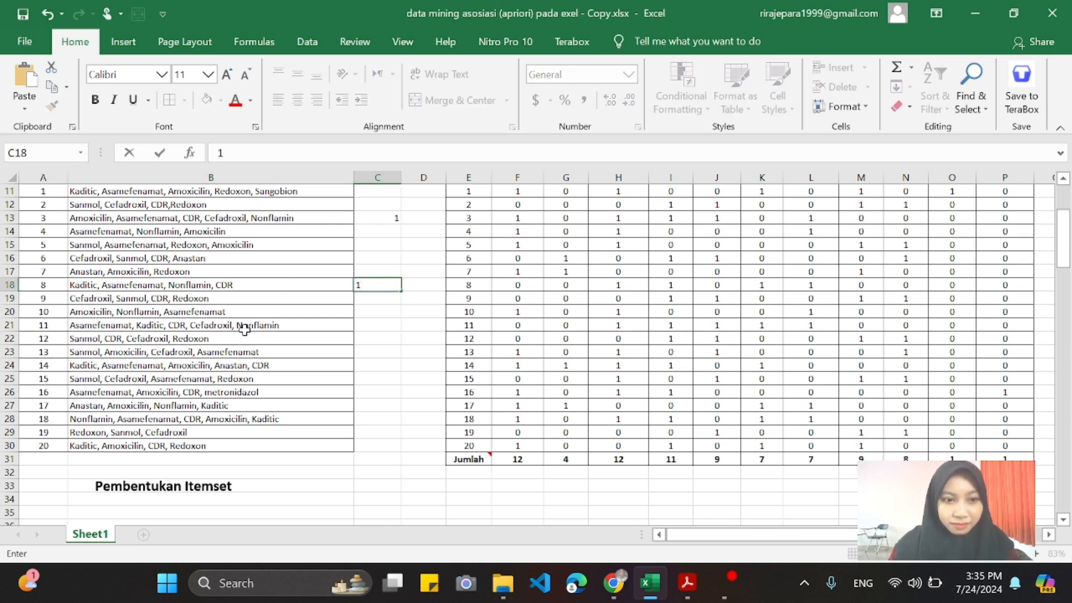
left_click(363, 323)
type("1")
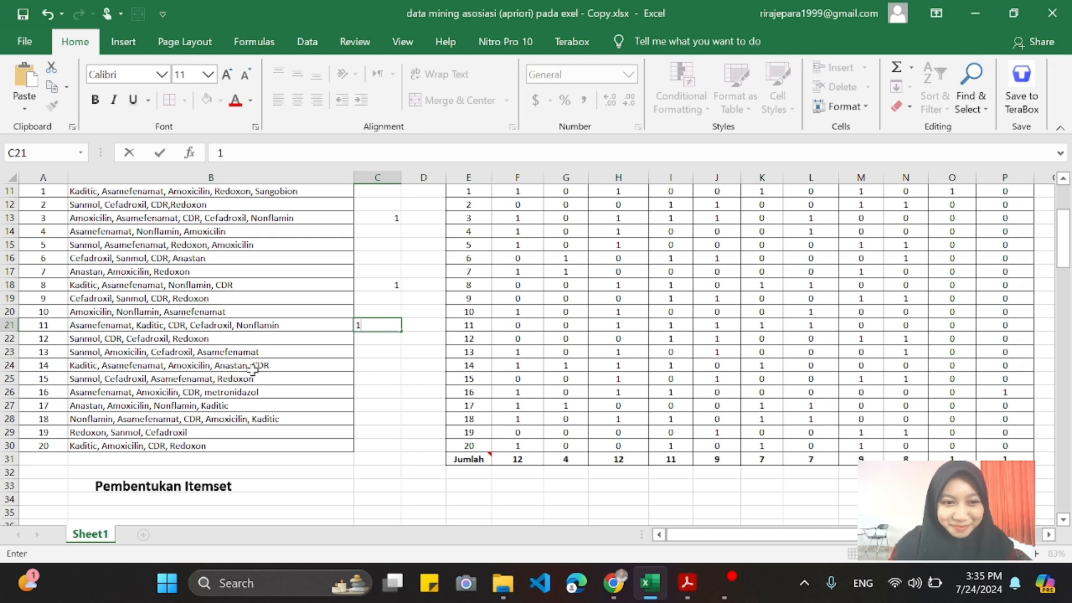
left_click(367, 365)
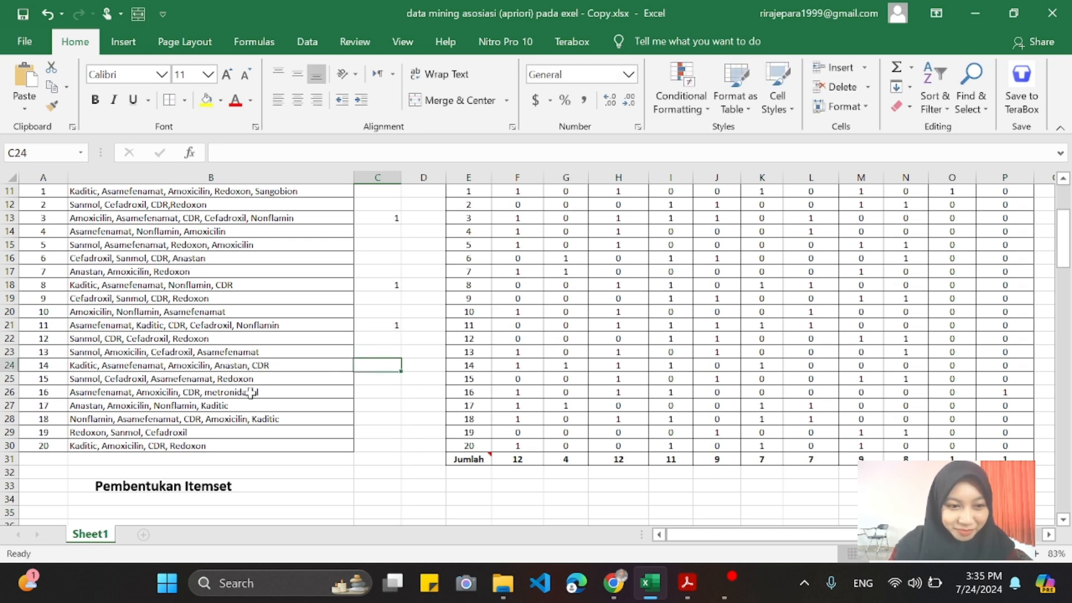
left_click(359, 390)
type("1")
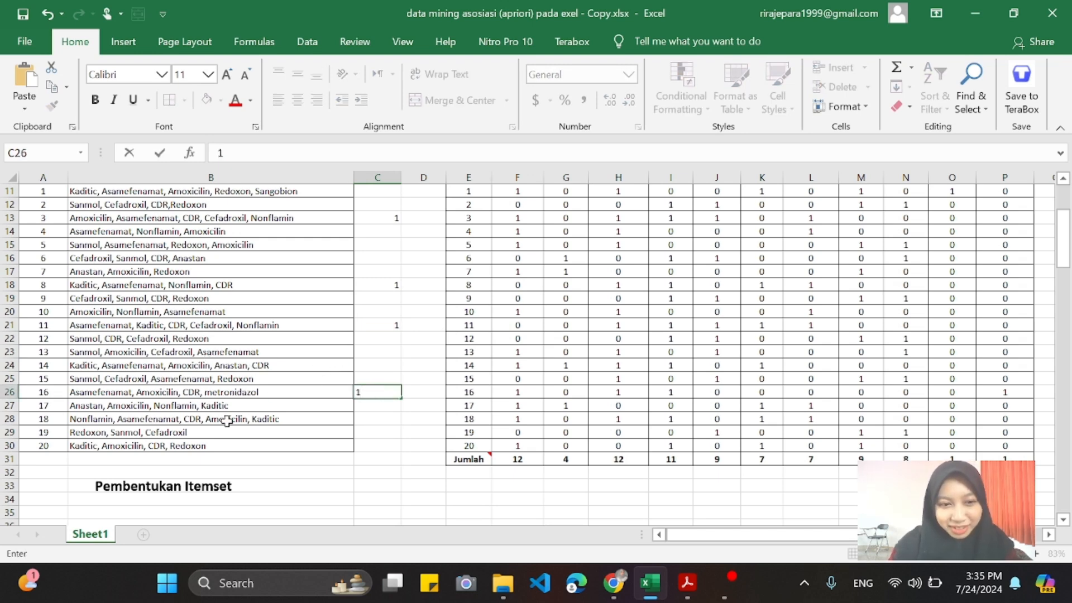
scroll(232, 442, "down", 1)
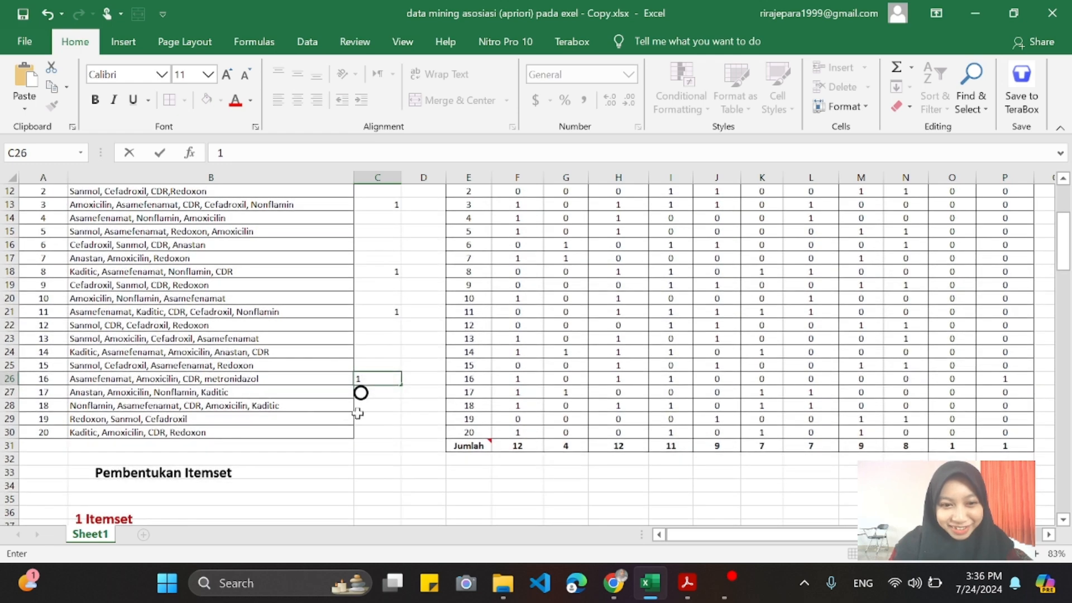
left_click(384, 404)
type("1")
scroll(394, 346, "up", 2)
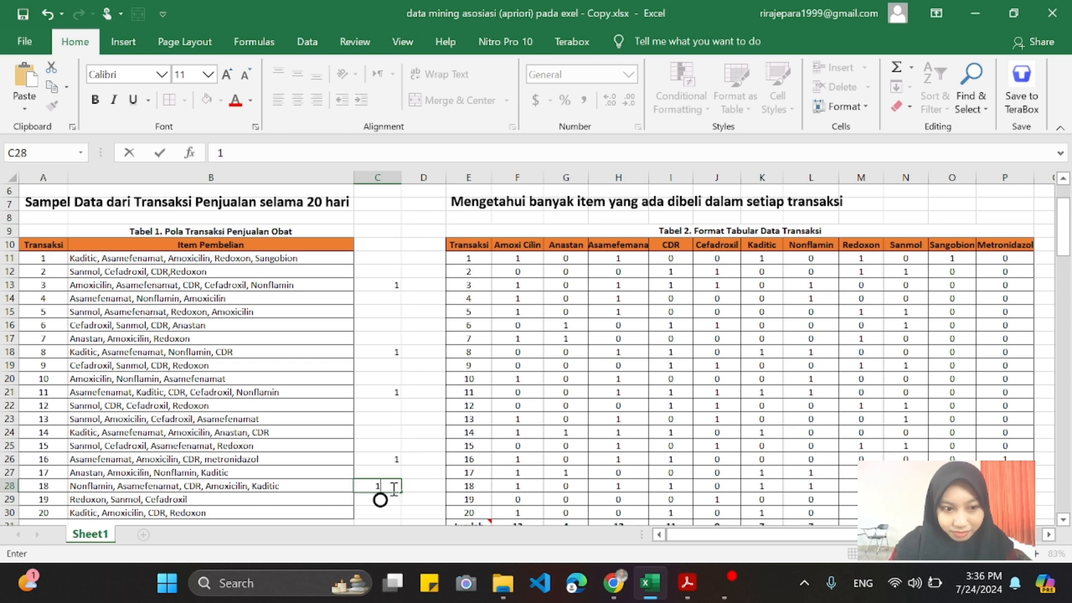
Recheck the asanefenamat, CDR pair in Tabel 4 and add a tally mark of 1 in column C beside transaction 14.
scroll(393, 487, "down", 17)
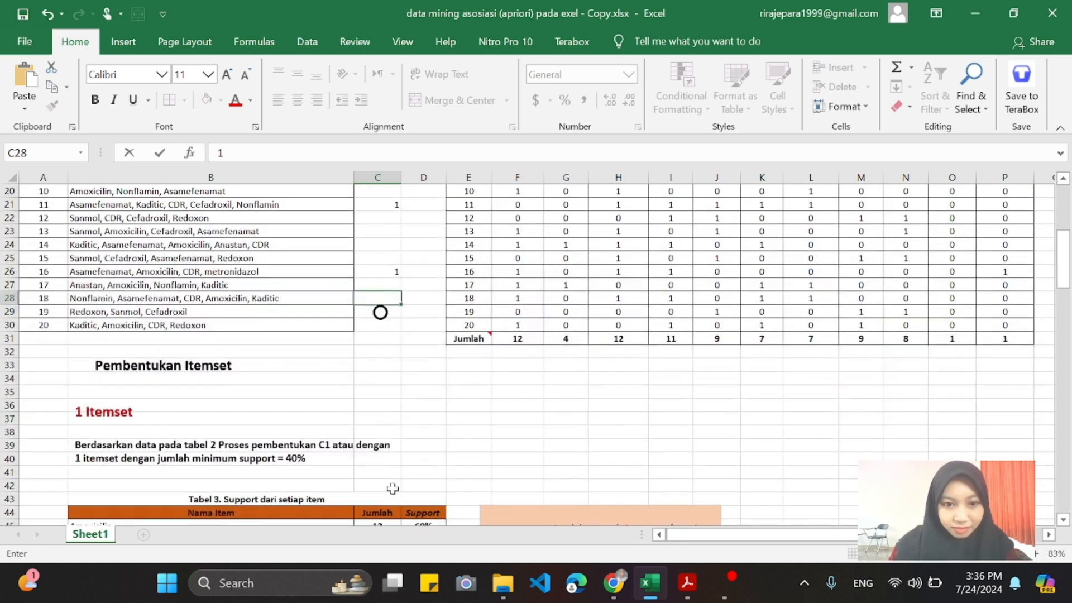
left_click(202, 419)
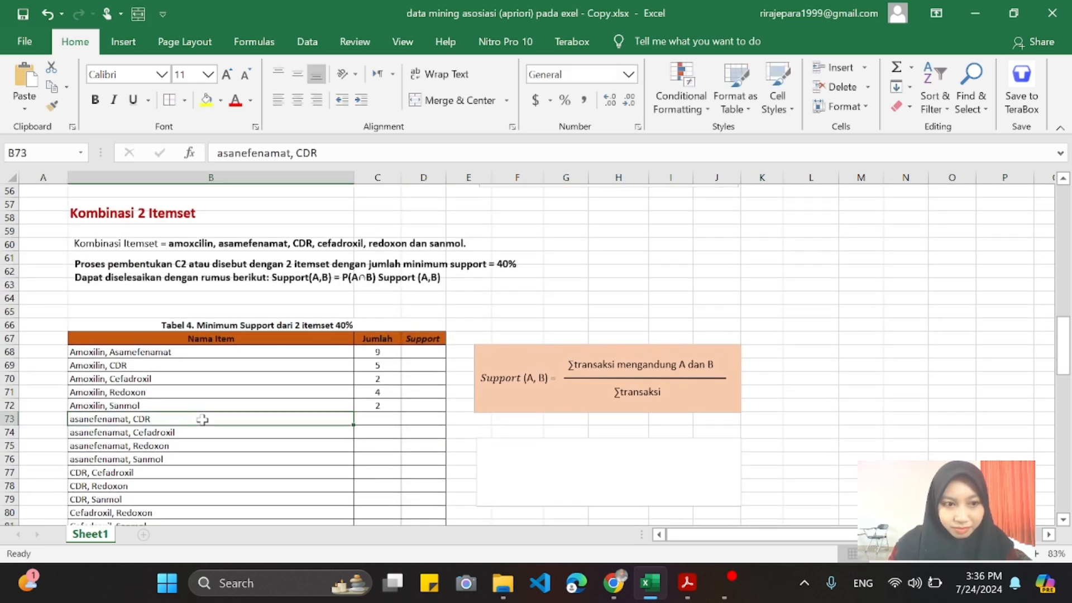
scroll(202, 420, "up", 14)
scroll(245, 369, "up", 1)
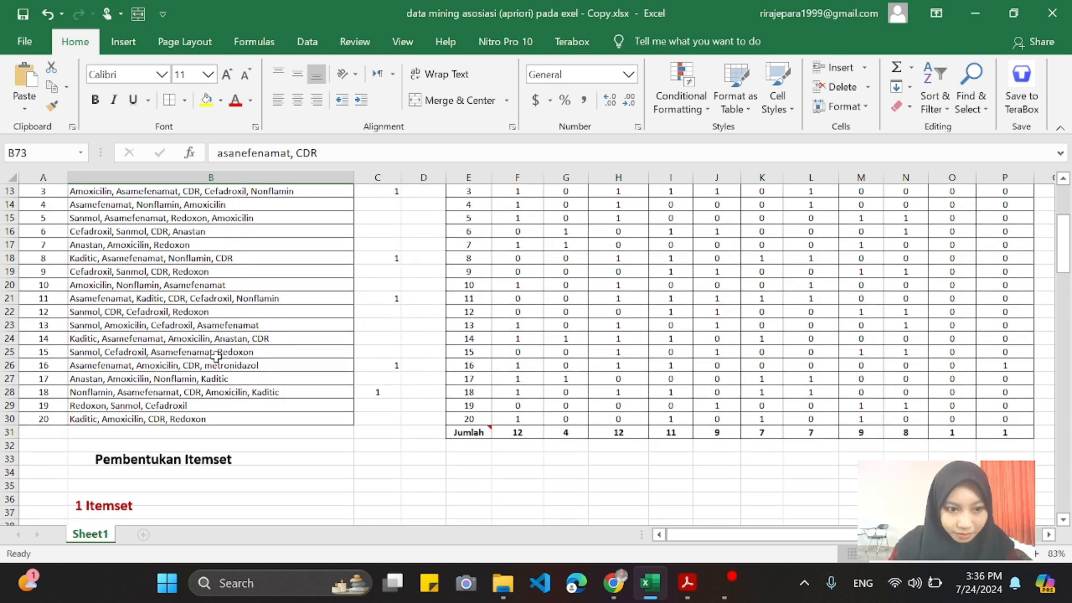
left_click(375, 341)
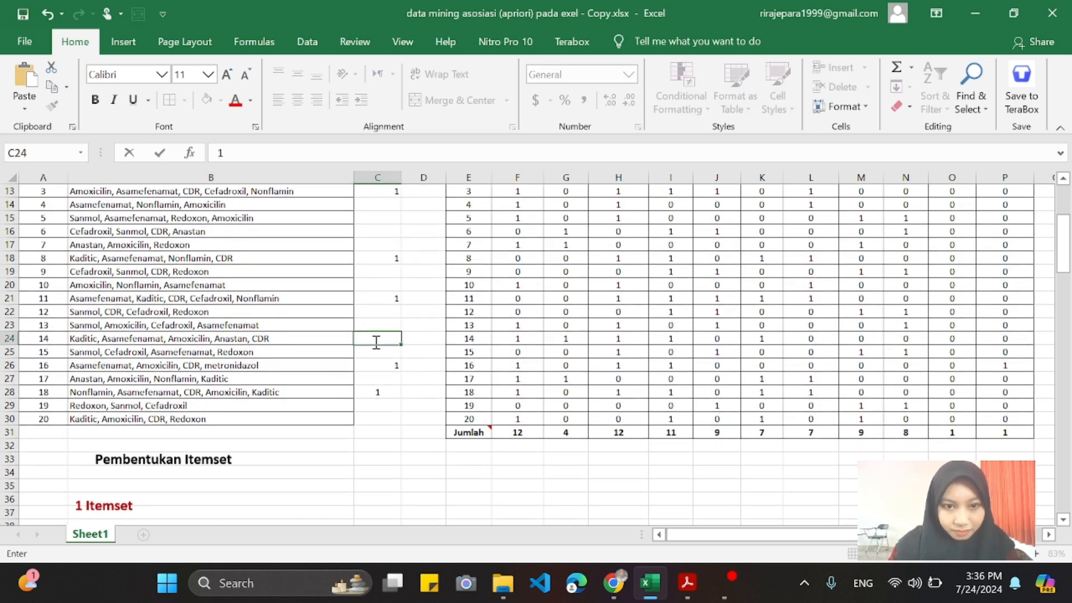
type("1")
scroll(398, 244, "up", 1)
Clear the tally marks beside Tabel 1 and enter 6 as the Jumlah for asanefenamat, CDR in Tabel 4.
scroll(384, 419, "down", 3)
scroll(383, 357, "up", 3)
left_click_drag(380, 215, 388, 445)
key("Delete")
scroll(388, 445, "down", 16)
left_click(384, 402)
type("6")
For the asanefenamat, Cefadroxil pair, enter tally marks of 1 in column C beside transactions 3, 11, 13 and 15.
left_click(228, 421)
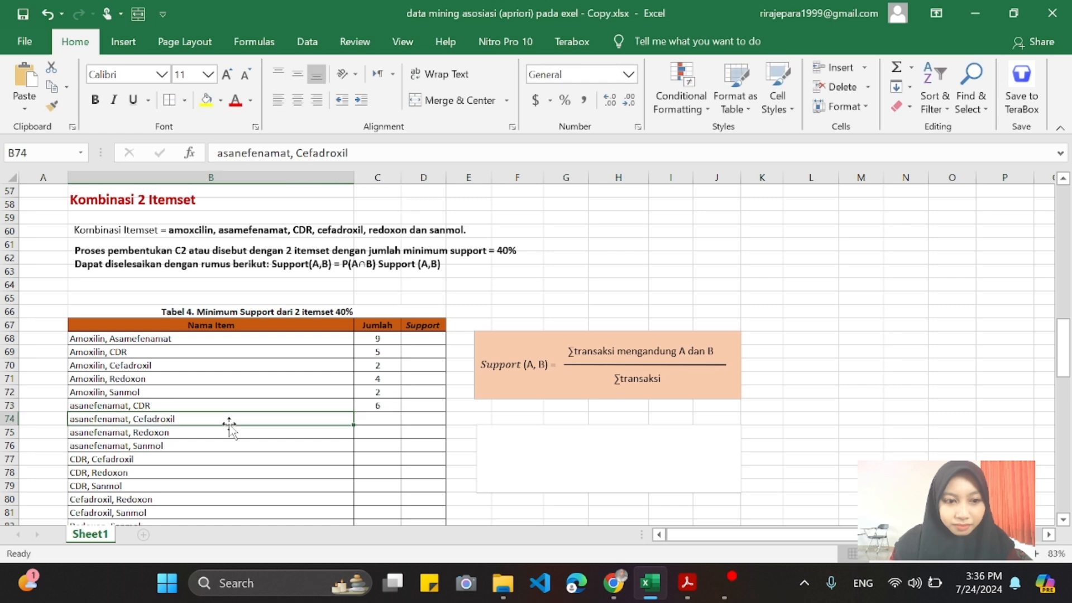
scroll(228, 424, "up", 19)
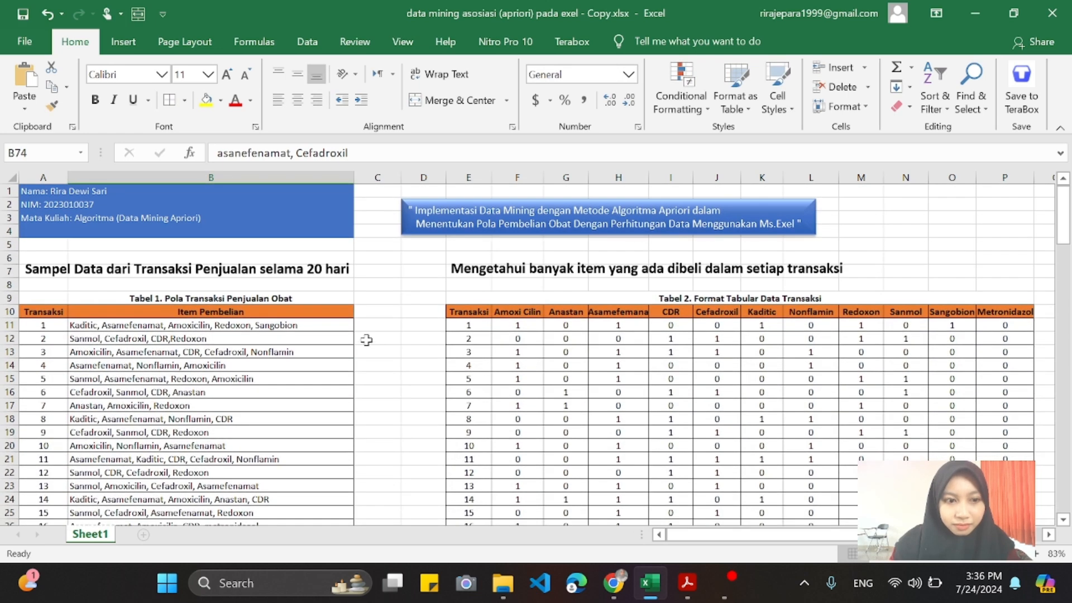
left_click(365, 352)
type("1")
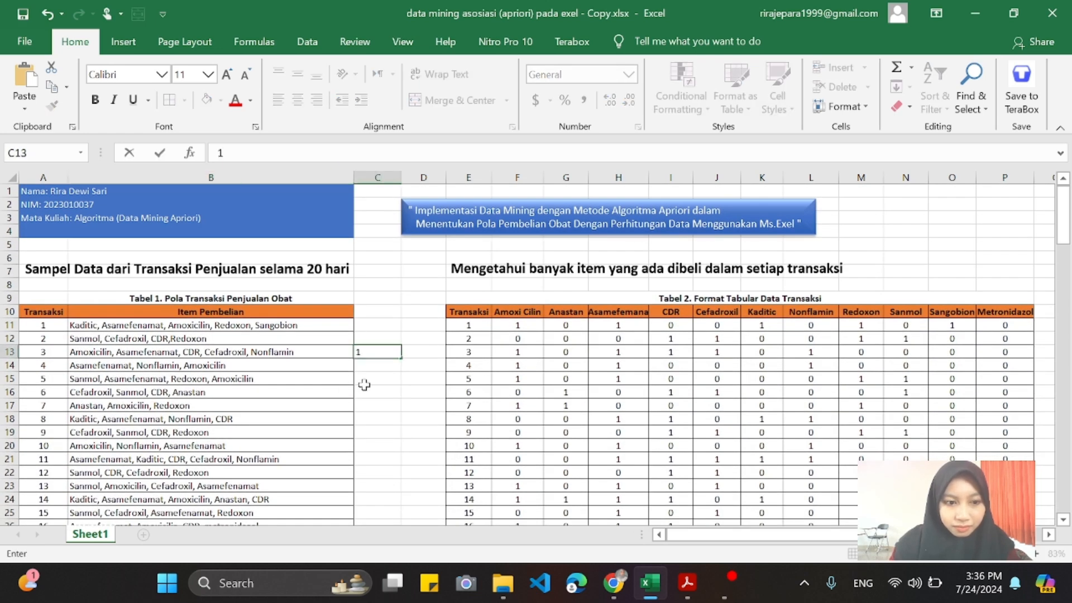
scroll(364, 385, "down", 18)
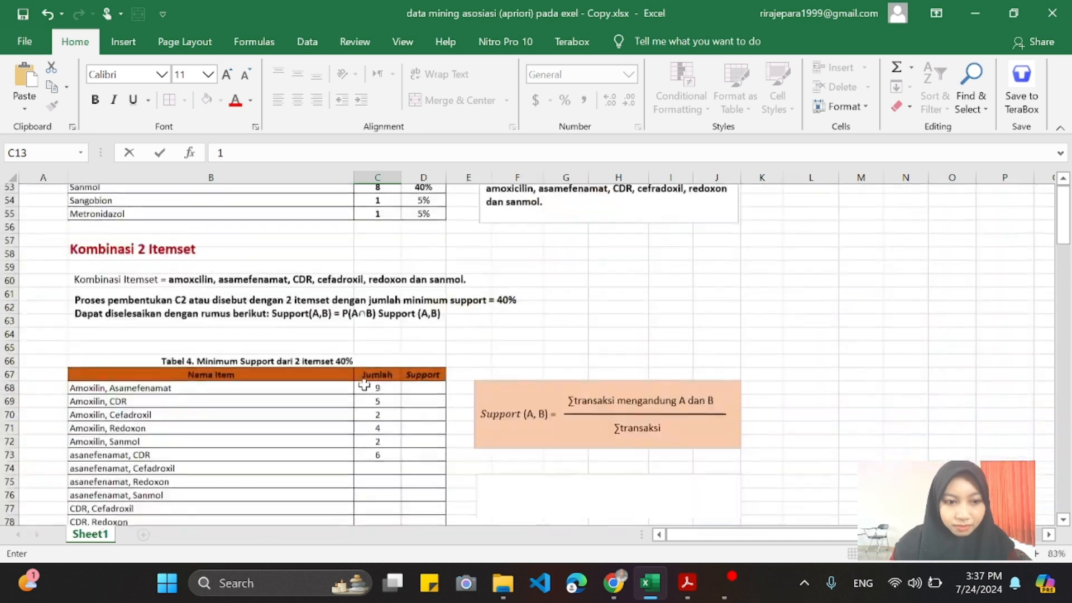
scroll(364, 385, "up", 15)
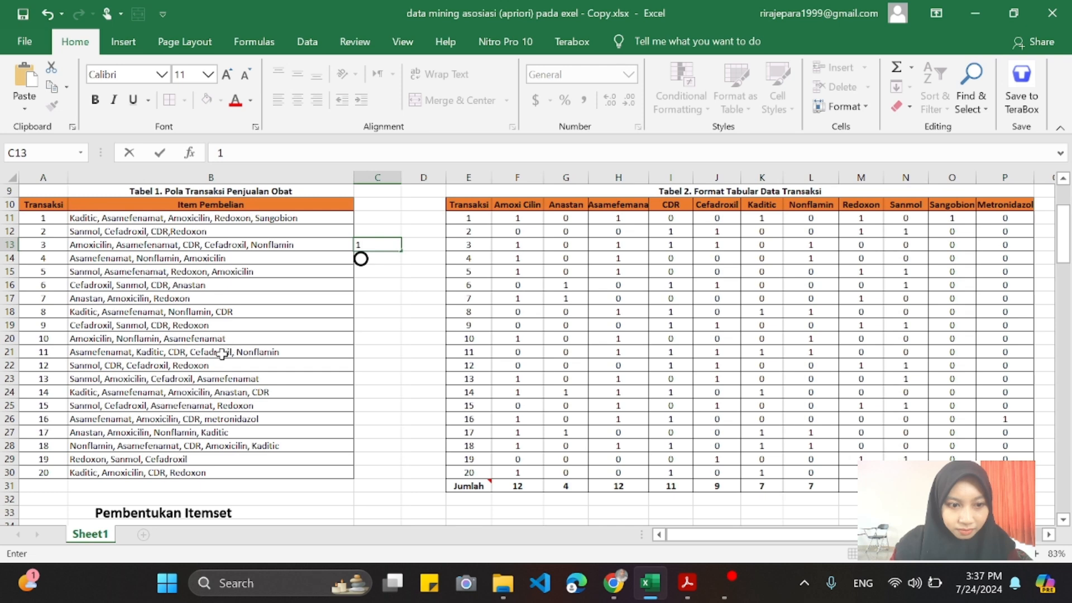
left_click(368, 353)
type("1")
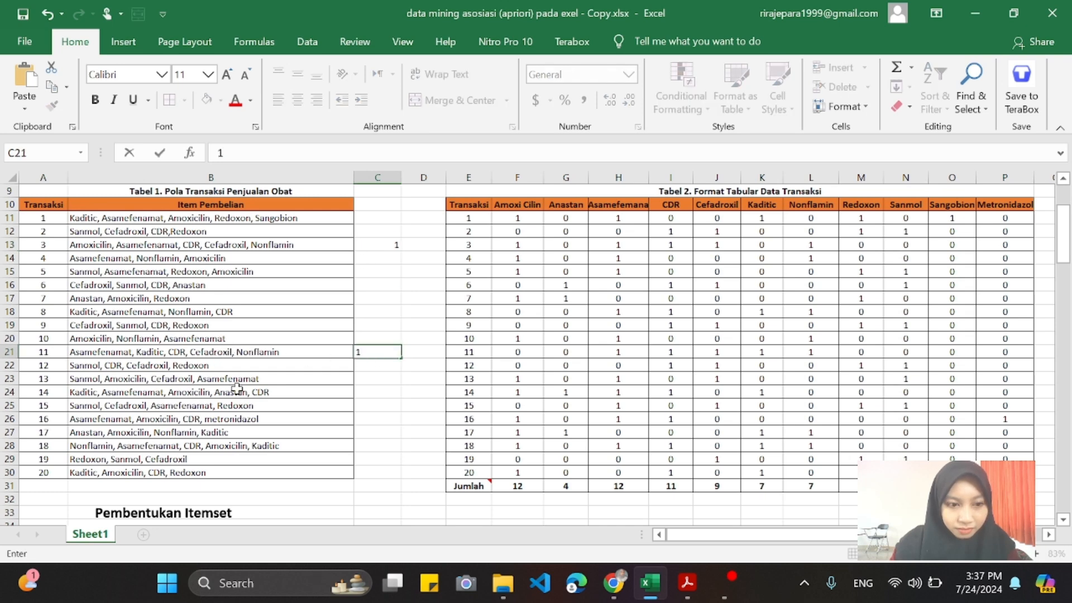
left_click(370, 381)
type("1")
left_click(375, 410)
type("1")
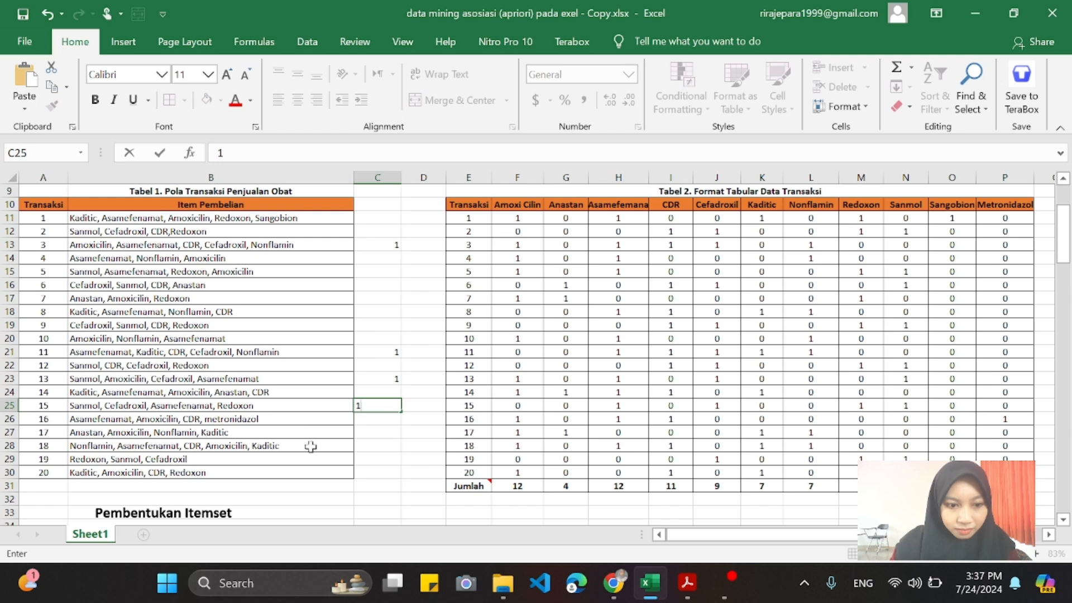
Clear the Asamefenamat and Cefadroxil tally marks and enter 4 as the Jumlah for asanefenamat, Cefadroxil in Tabel 4.
left_click_drag(385, 230, 389, 404)
scroll(389, 407, "down", 16)
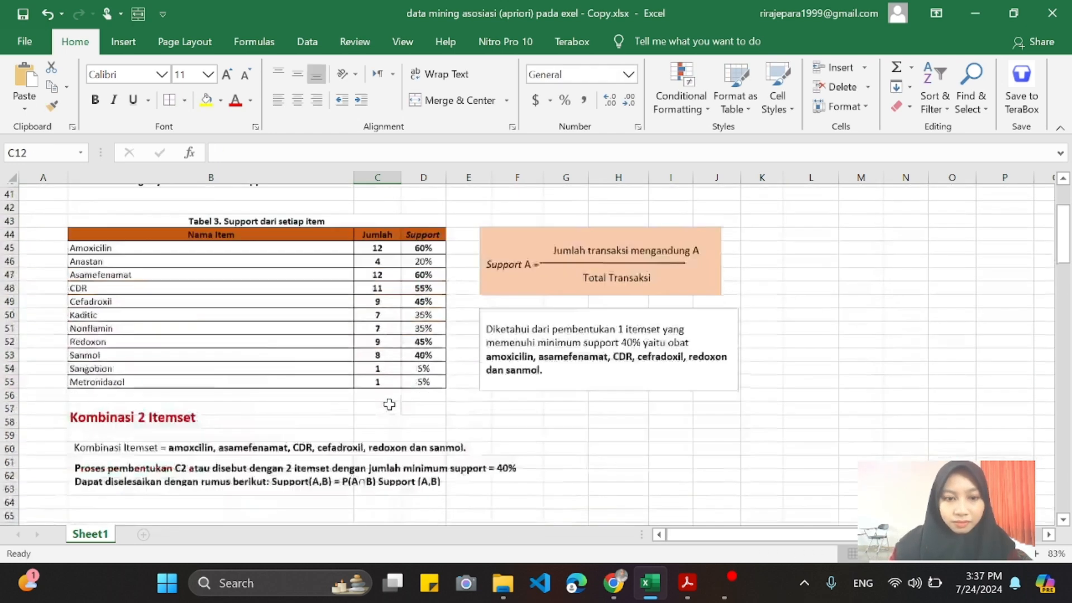
left_click(381, 430)
type("4")
For the asanefenamat, Redoxon pair, enter tally marks of 1 in column C beside transactions 1, 5 and 15.
left_click(381, 445)
scroll(383, 445, "up", 16)
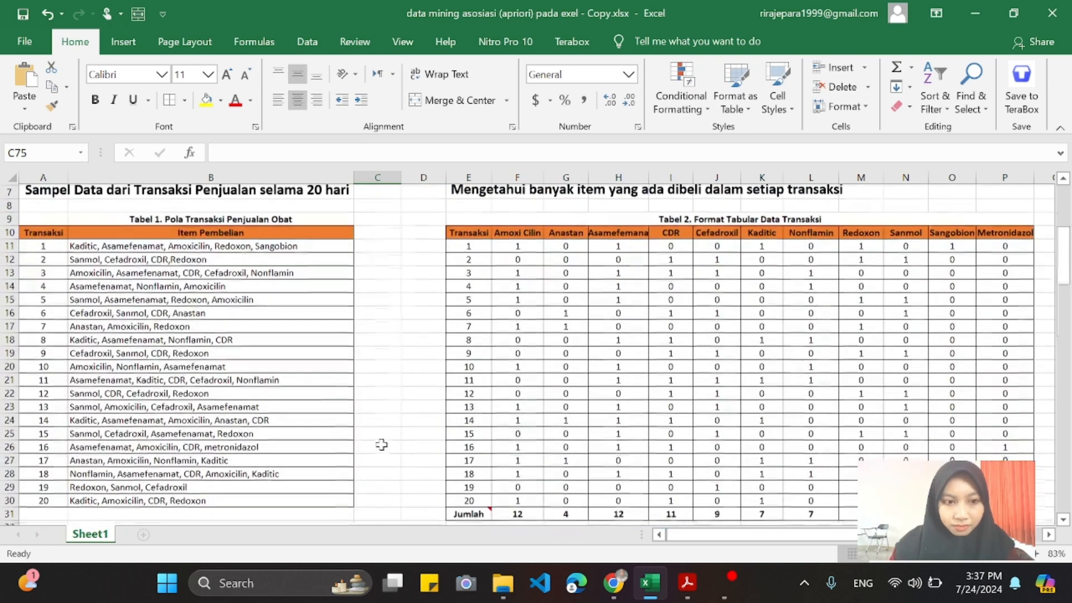
left_click(378, 246)
type("1")
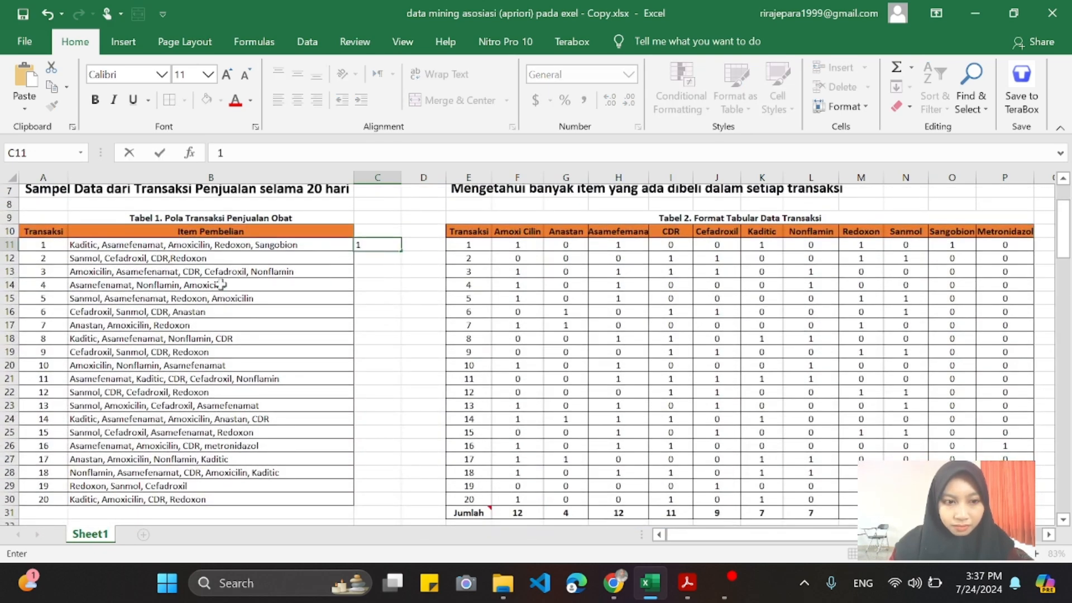
left_click(381, 301)
type("1")
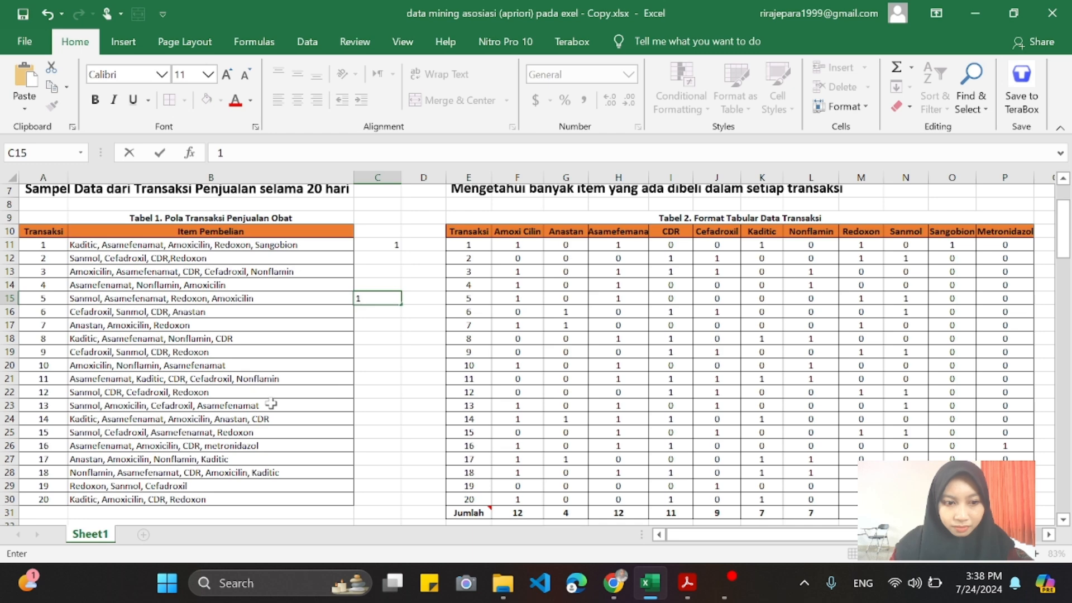
scroll(279, 401, "down", 16)
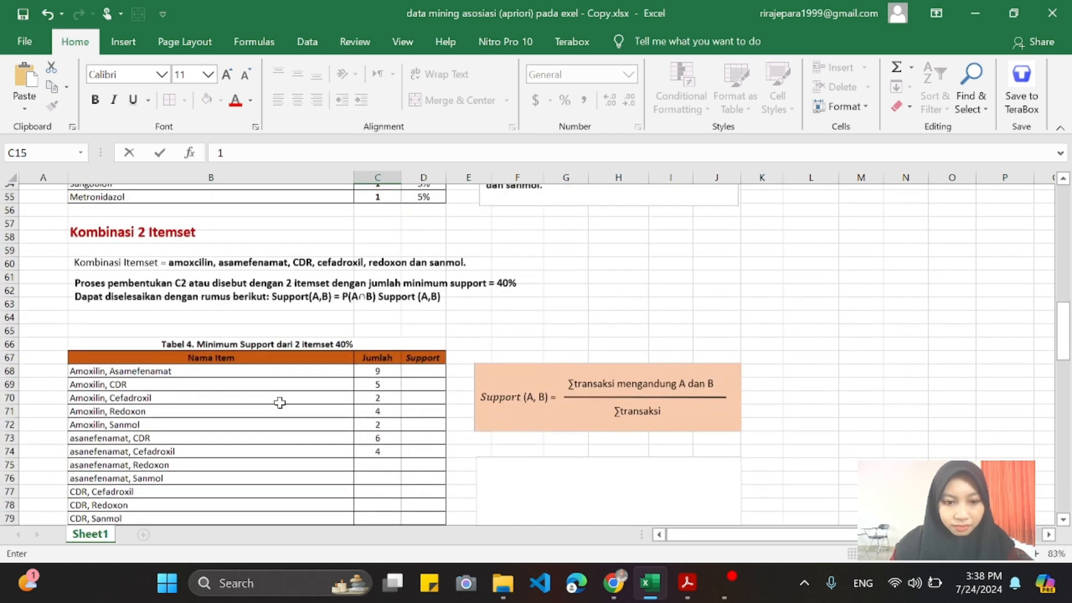
scroll(280, 402, "up", 15)
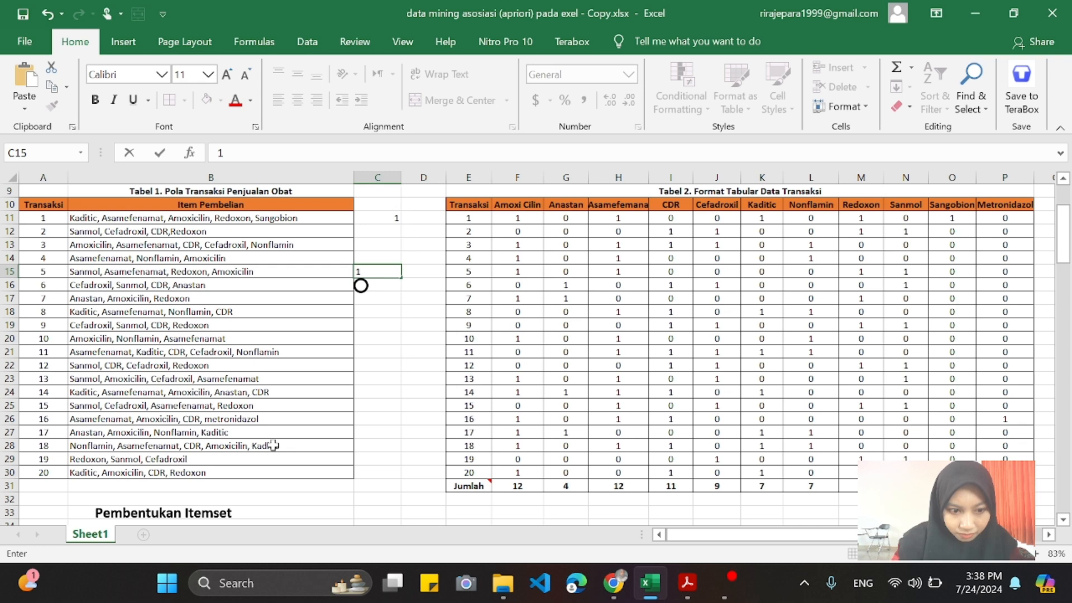
left_click(368, 405)
type("1")
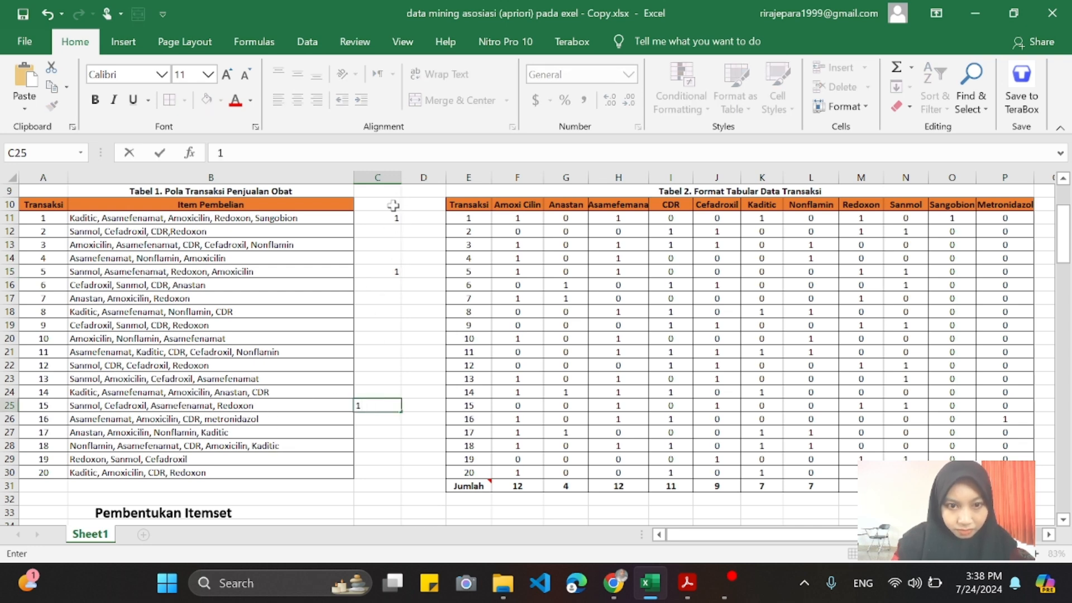
Clear the Asamefenamat and Redoxon tally marks and enter 3 as the Jumlah for asanefenamat, Redoxon in Tabel 4.
left_click_drag(393, 205, 380, 410)
key("Delete")
scroll(380, 419, "down", 16)
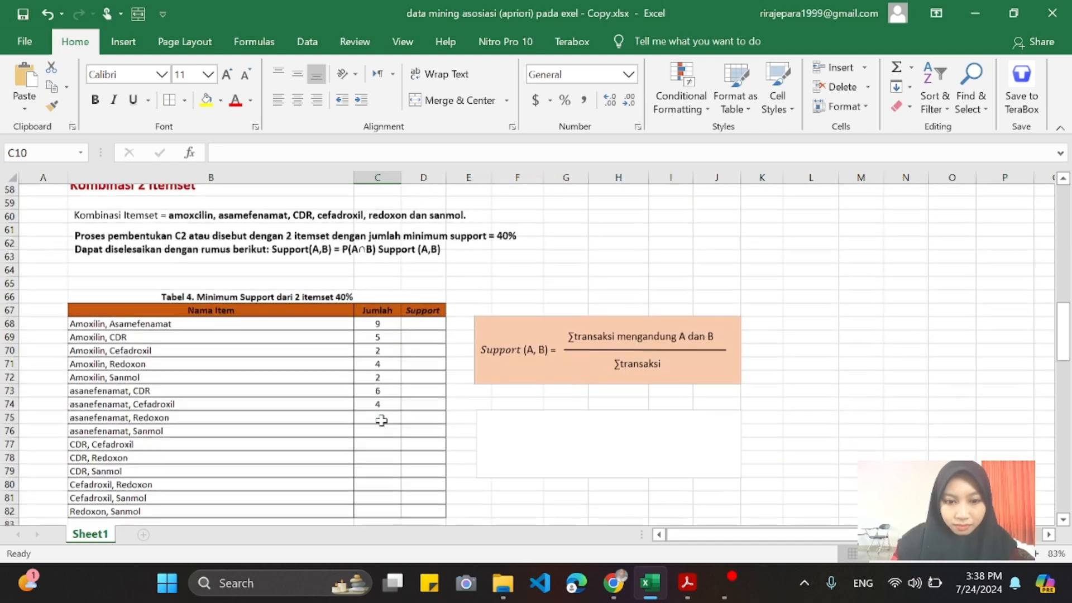
left_click(381, 420)
type("3")
For the asanefenamat, Sanmol pair, enter tally marks of 1 in column C beside transactions 5, 13 and 15.
left_click(291, 434)
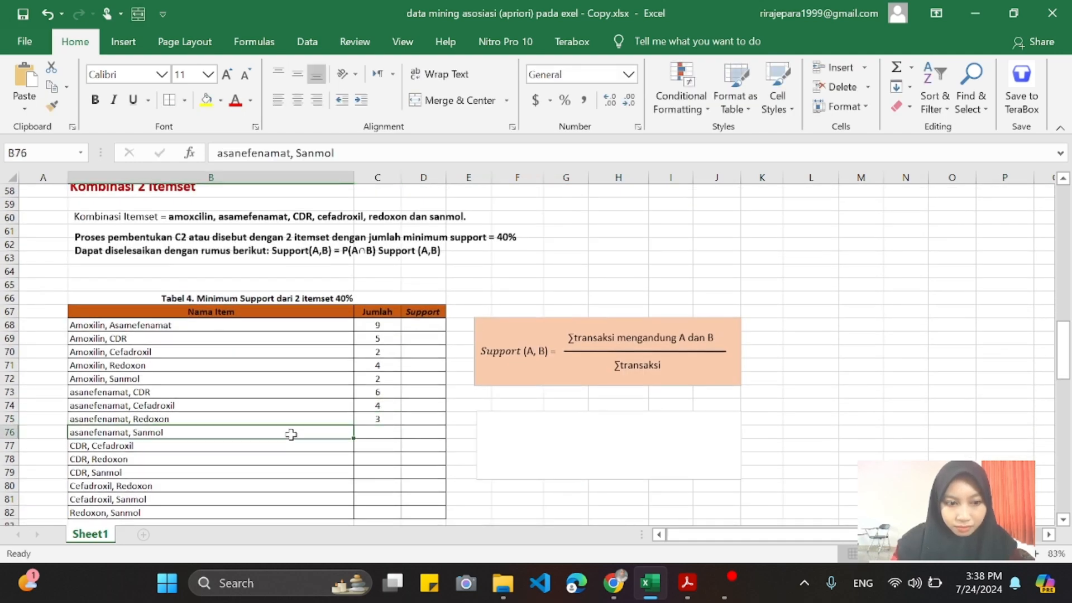
scroll(291, 435, "up", 17)
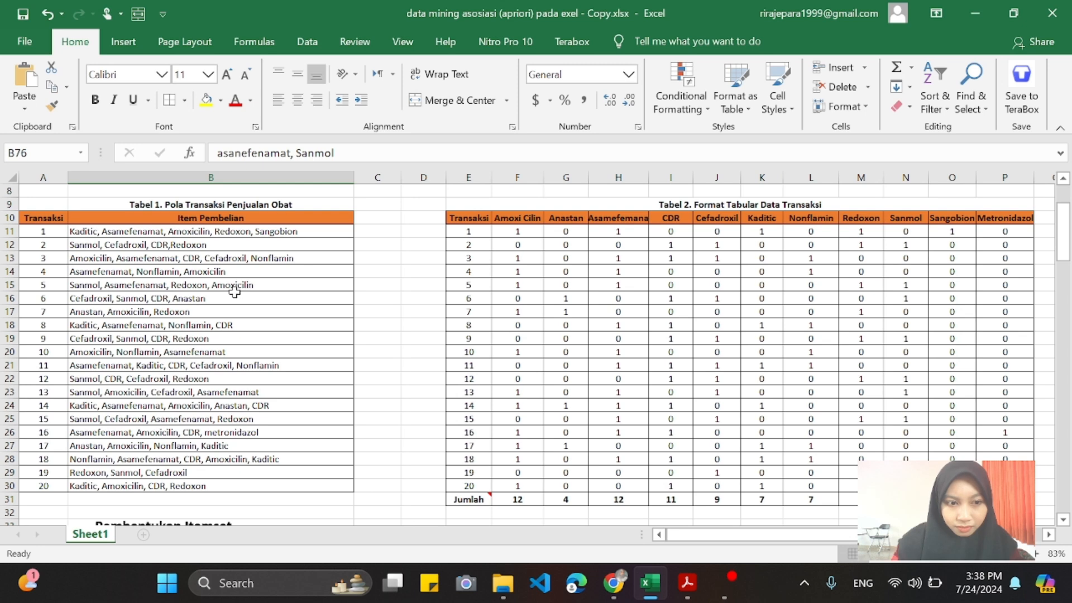
left_click(364, 285)
type("1")
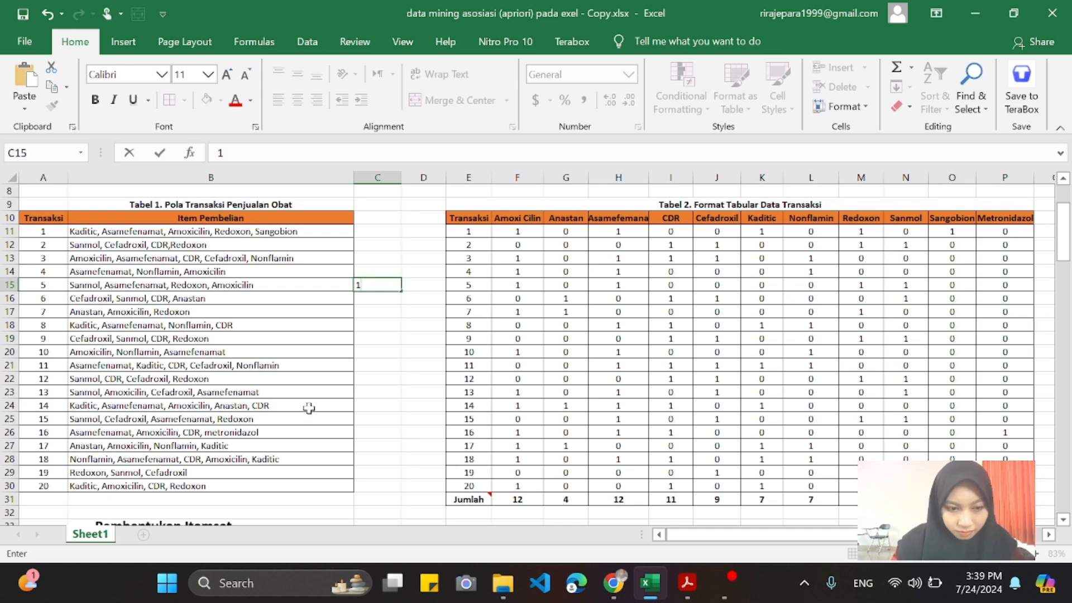
left_click(379, 417)
type("1")
left_click(379, 391)
type("1")
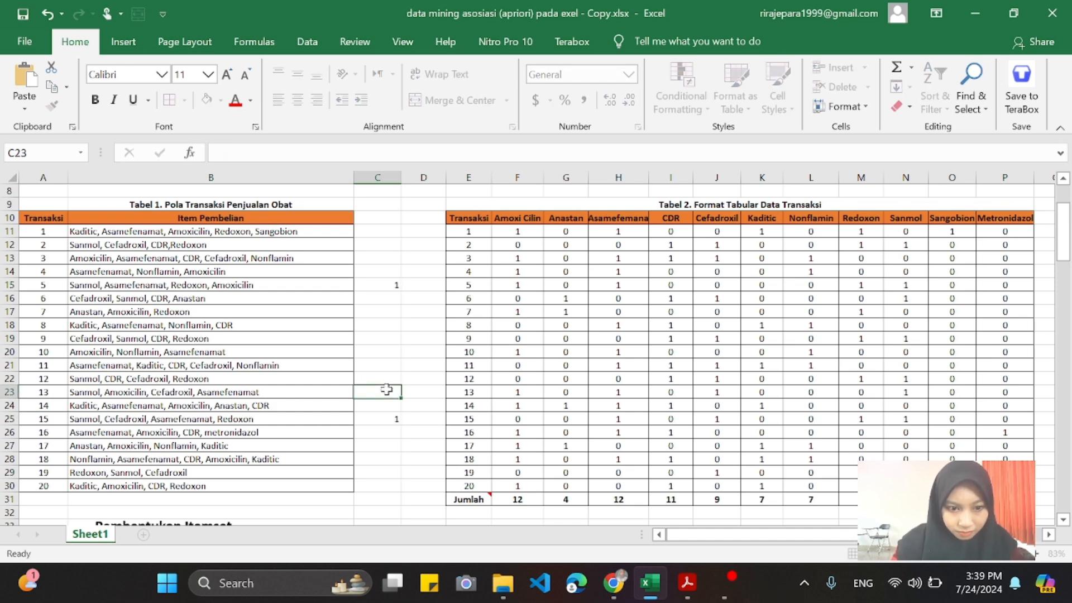
Clear the Asamefenamat and Sanmol tally marks and enter 3 as the Jumlah for asanefenamat, Sanmol in Tabel 4.
left_click_drag(377, 258, 378, 419)
key("Delete")
scroll(388, 420, "down", 12)
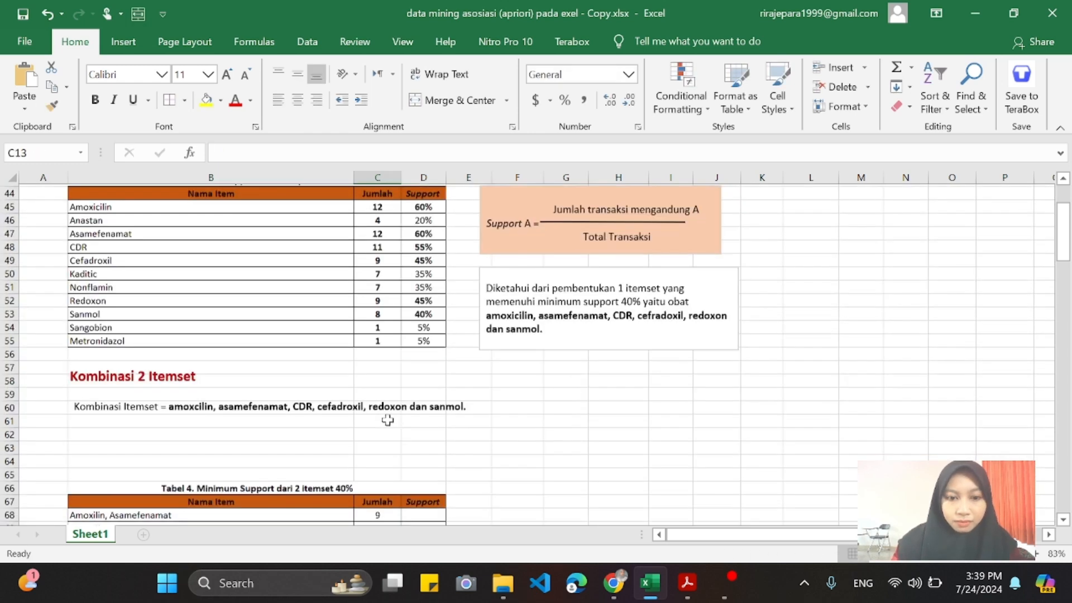
scroll(387, 420, "down", 3)
left_click(390, 510)
type("3")
scroll(391, 511, "down", 2)
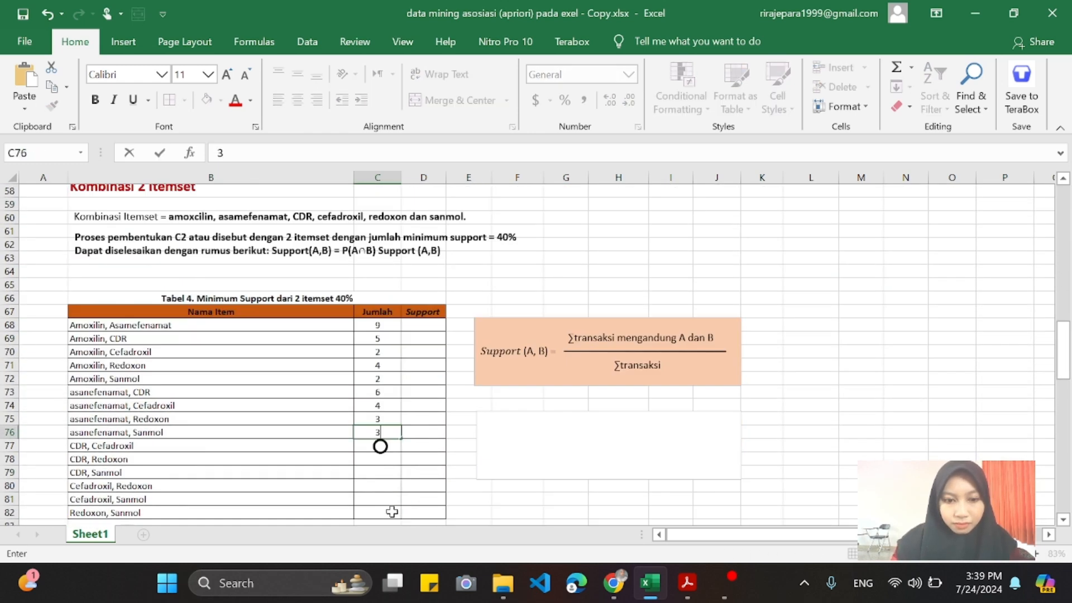
For the CDR, Cefadroxil pair, enter tally marks of 1 in column C beside transactions 2, 3 and 6.
double_click(295, 445)
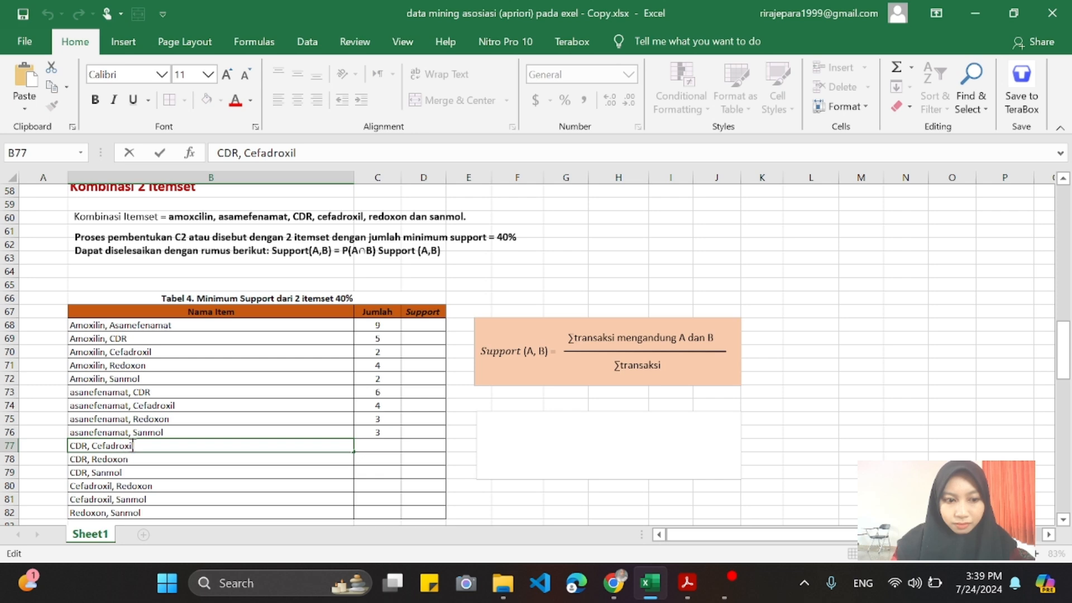
scroll(70, 447, "up", 17)
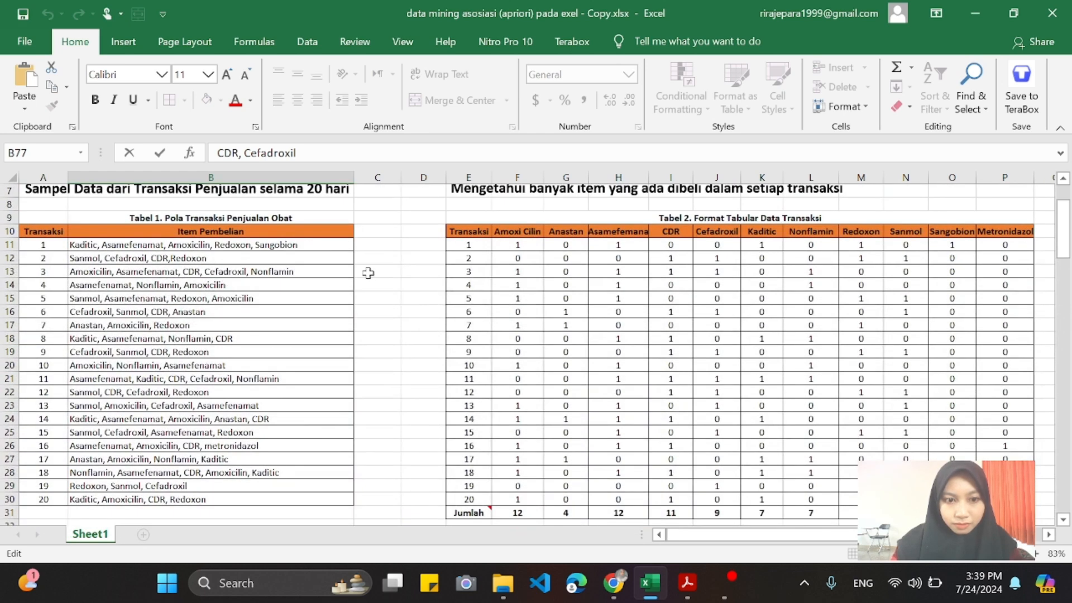
left_click(373, 253)
type("1")
left_click(382, 270)
type("1")
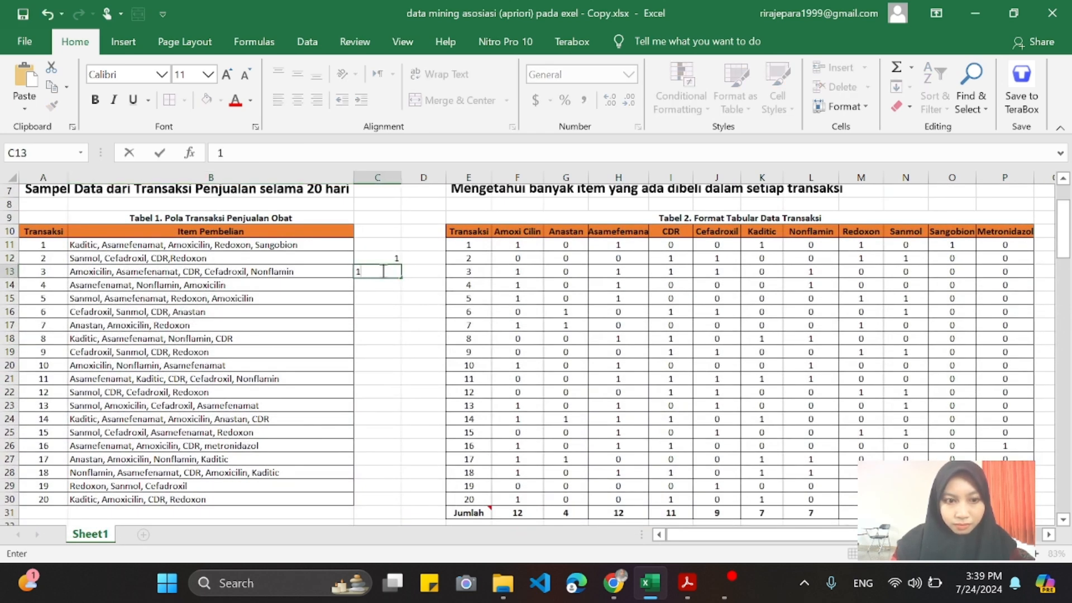
left_click(383, 316)
type("1")
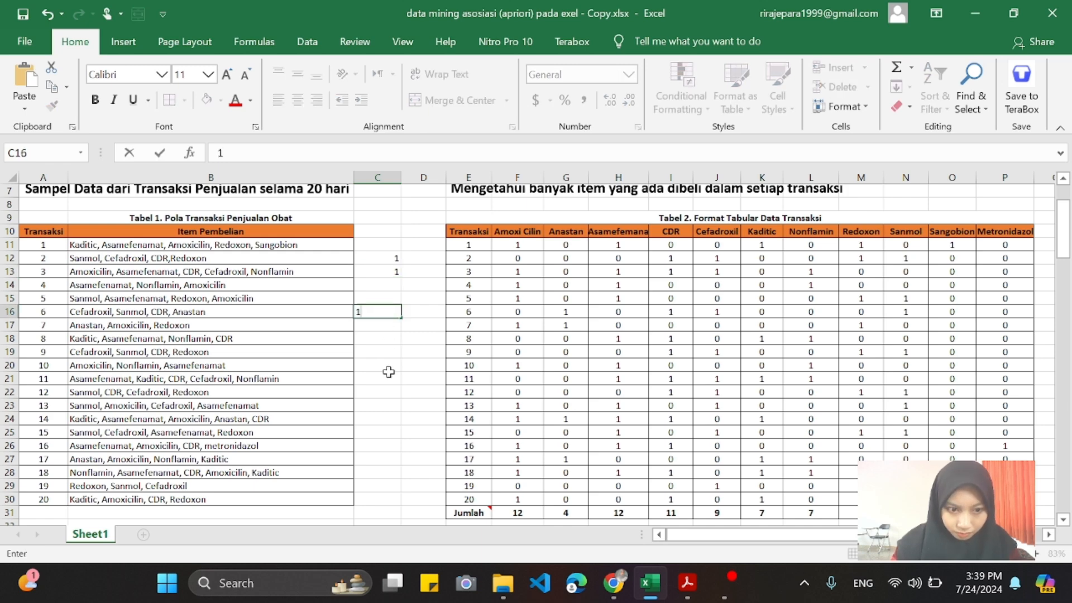
Continue the CDR, Cefadroxil tally with marks of 1 in column C beside transactions 9, 11 and 12.
scroll(389, 371, "down", 18)
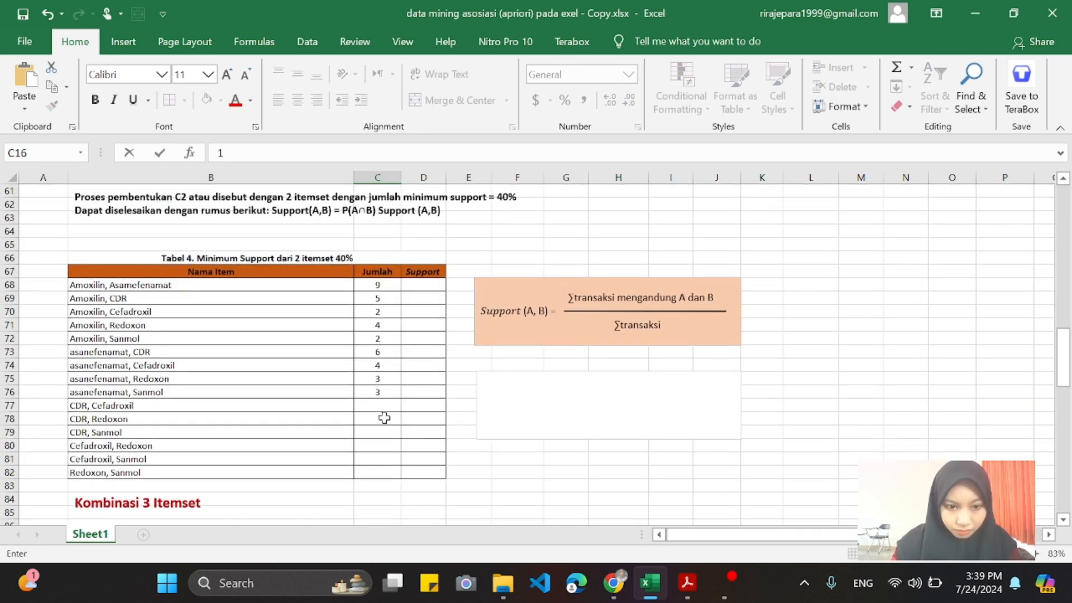
left_click(380, 406)
scroll(388, 399, "up", 19)
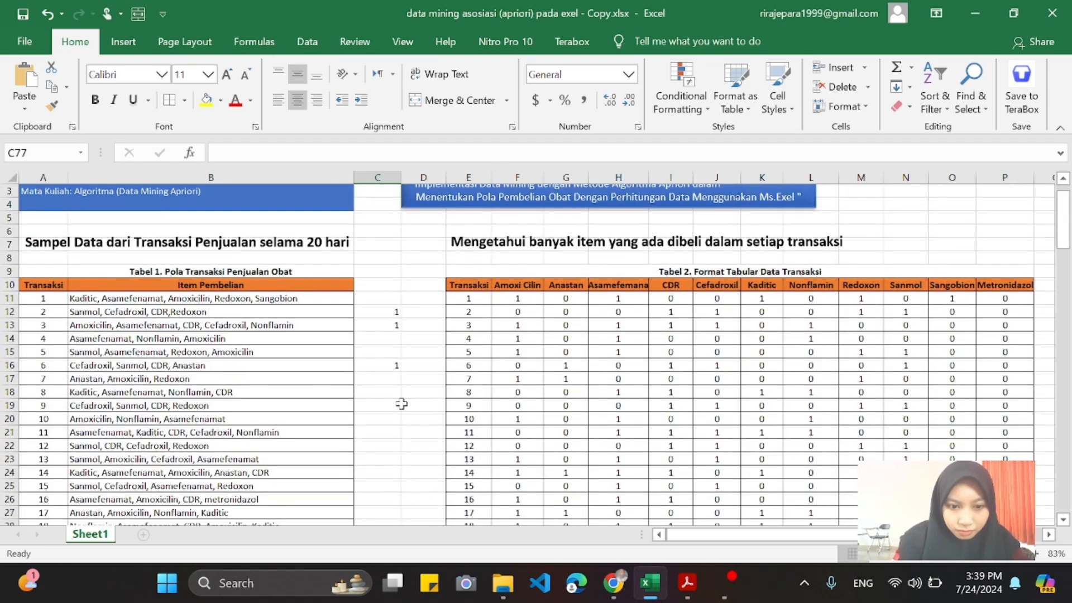
left_click(397, 406)
type("1")
left_click(377, 435)
type("1")
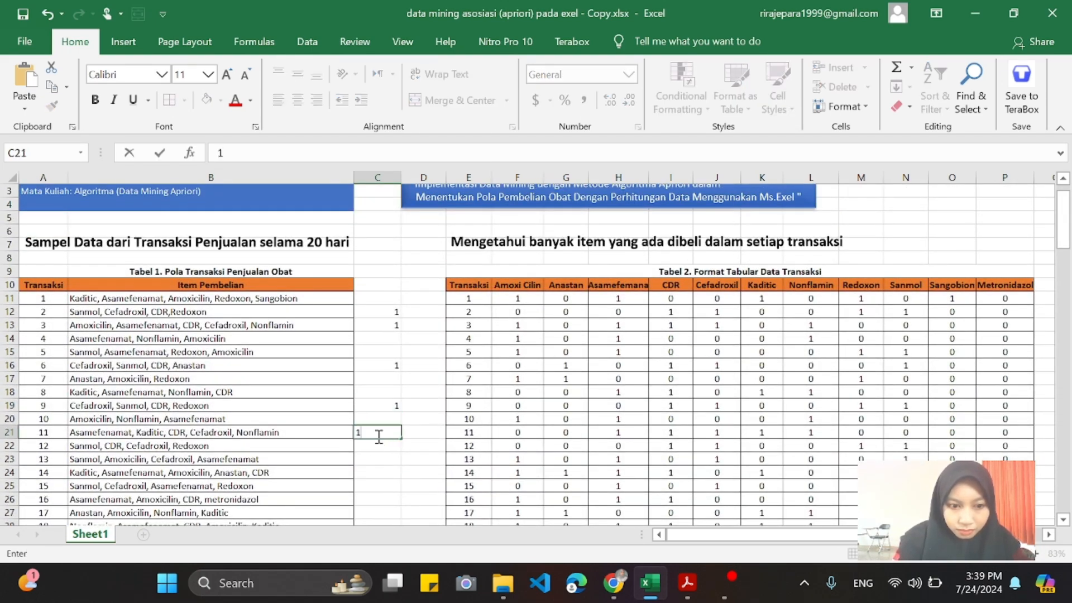
left_click(380, 444)
type("1")
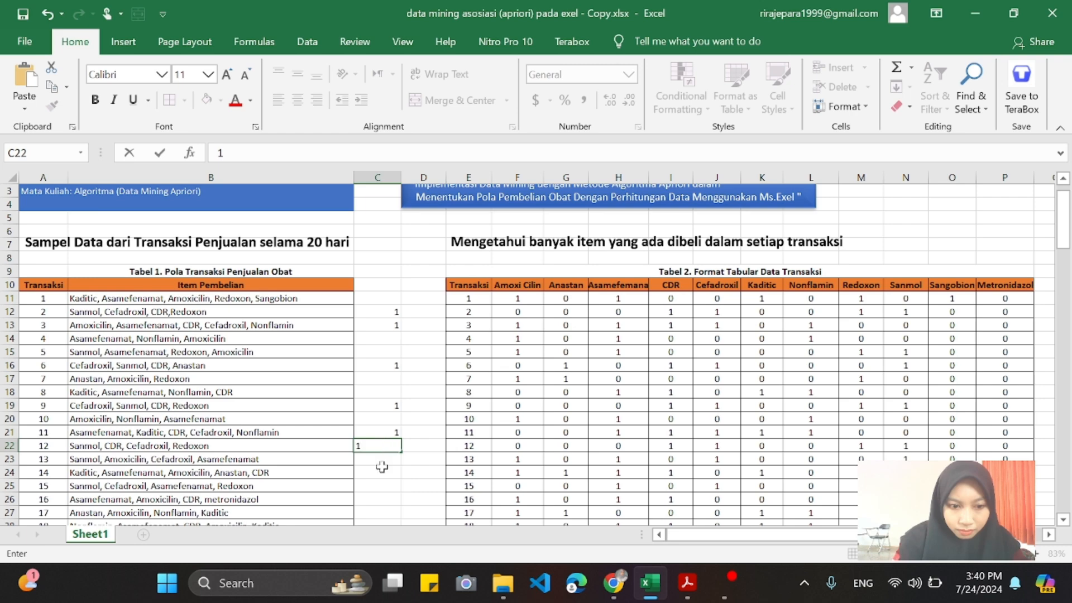
scroll(371, 487, "down", 2)
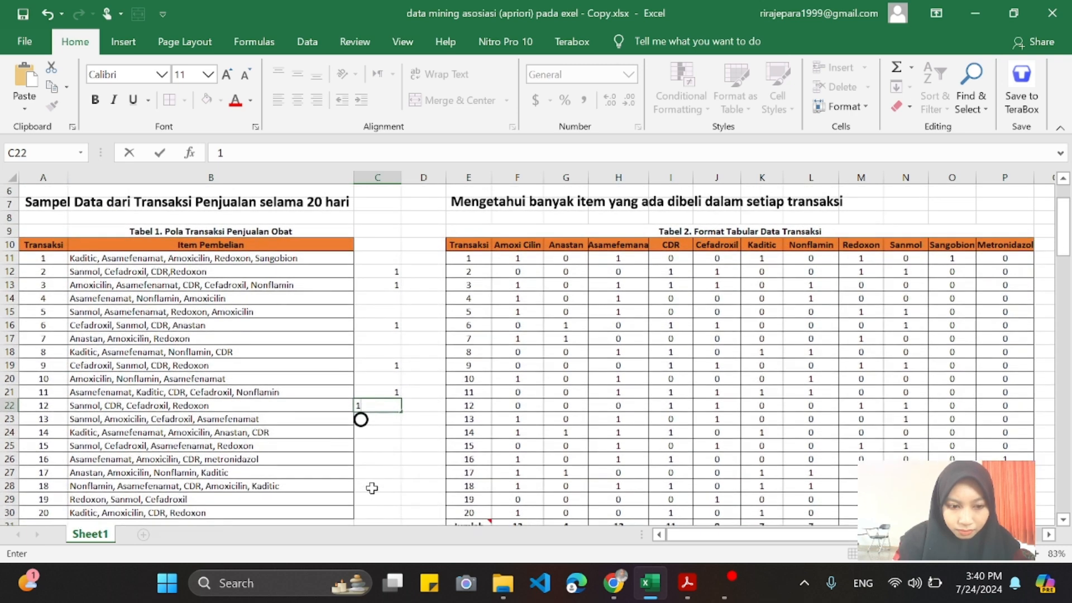
Clear the CDR and Cefadroxil tally marks and enter 6 as the Jumlah for CDR, Cefadroxil in Tabel 4.
left_click_drag(385, 245, 392, 423)
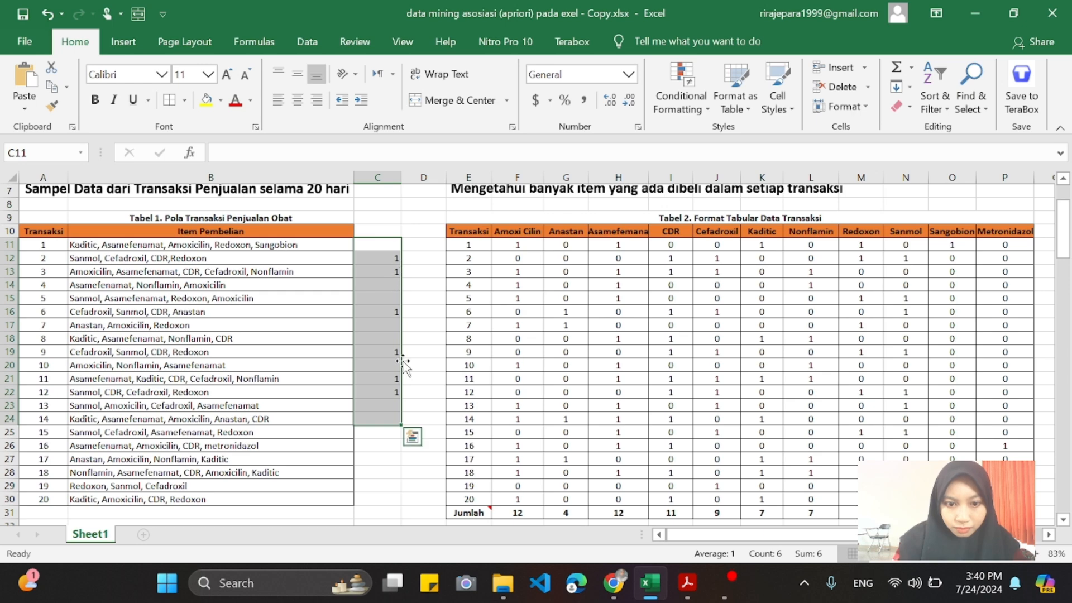
scroll(407, 359, "down", 10)
scroll(403, 363, "down", 8)
scroll(402, 359, "up", 20)
scroll(402, 359, "down", 20)
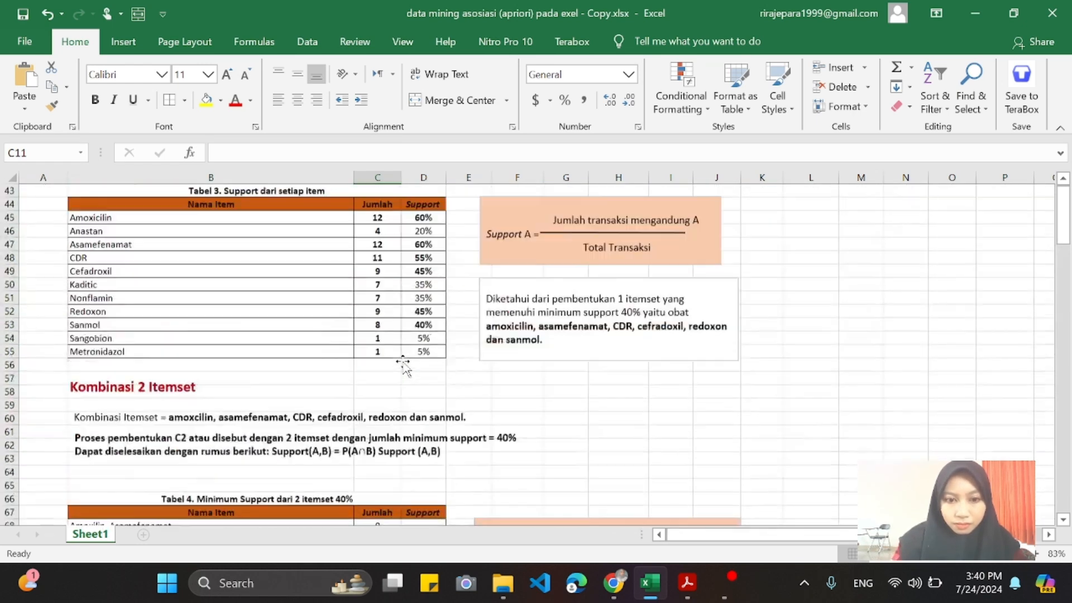
left_click(384, 365)
type("6")
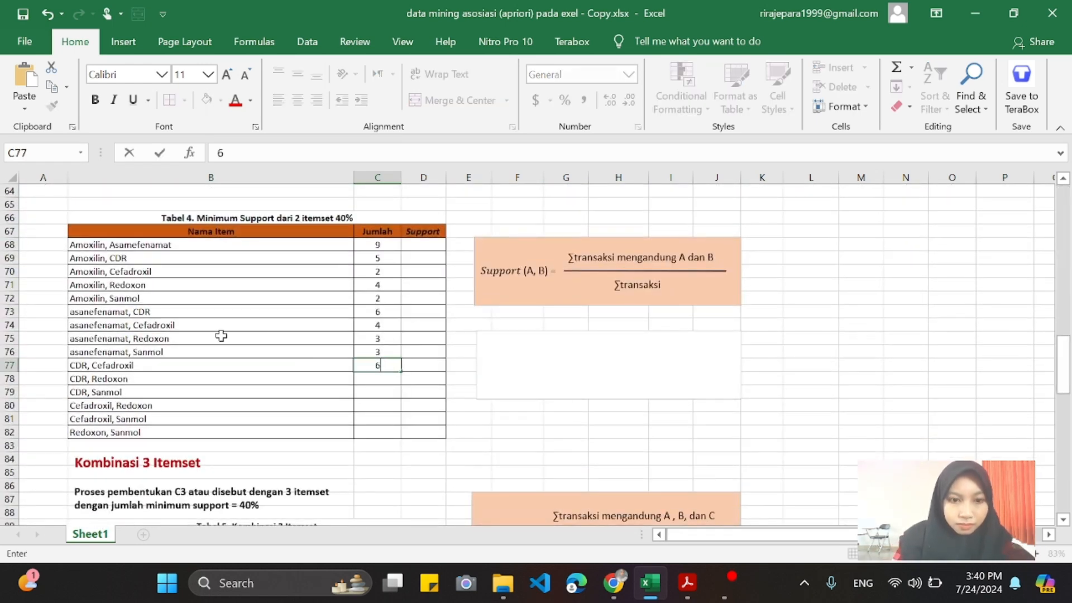
For the CDR, Redoxon pair, enter tally marks of 1 in column C beside transactions 2, 9, 12 and 20.
left_click(371, 378)
scroll(371, 378, "up", 20)
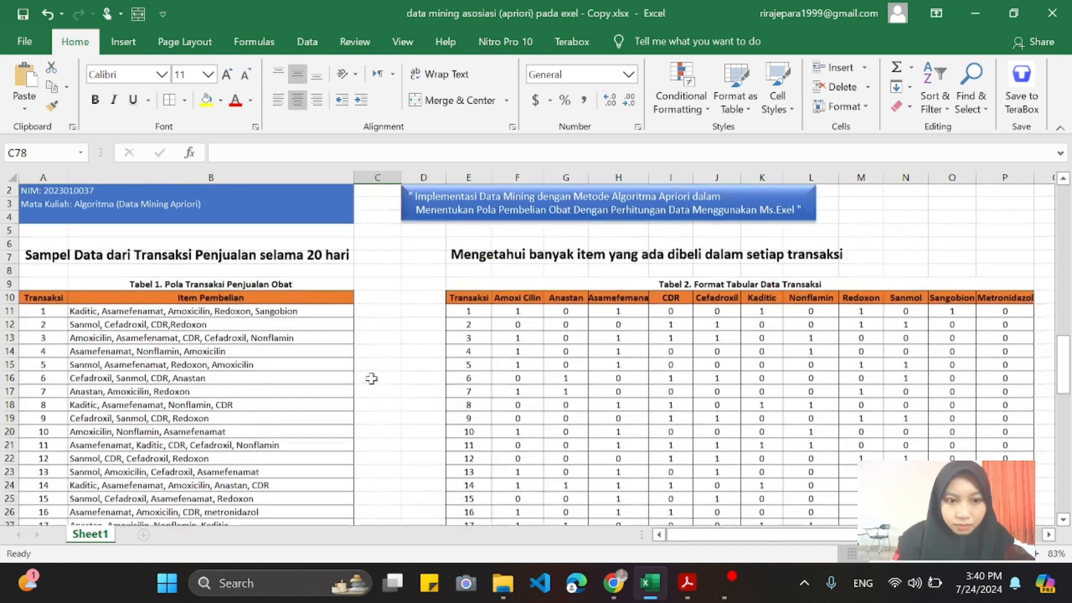
left_click(374, 326)
type("1")
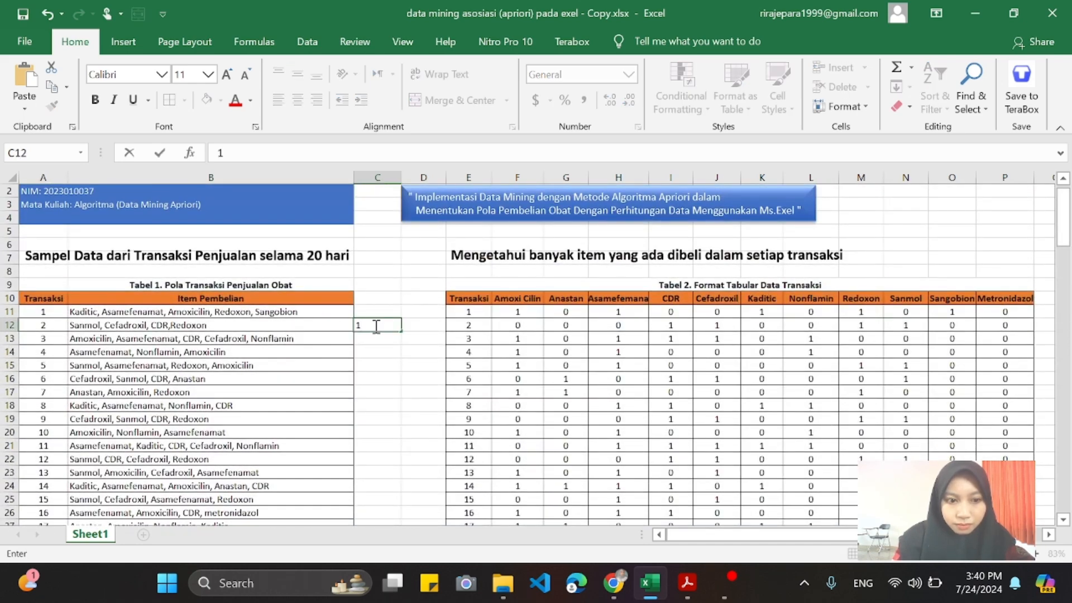
left_click(375, 419)
type("1")
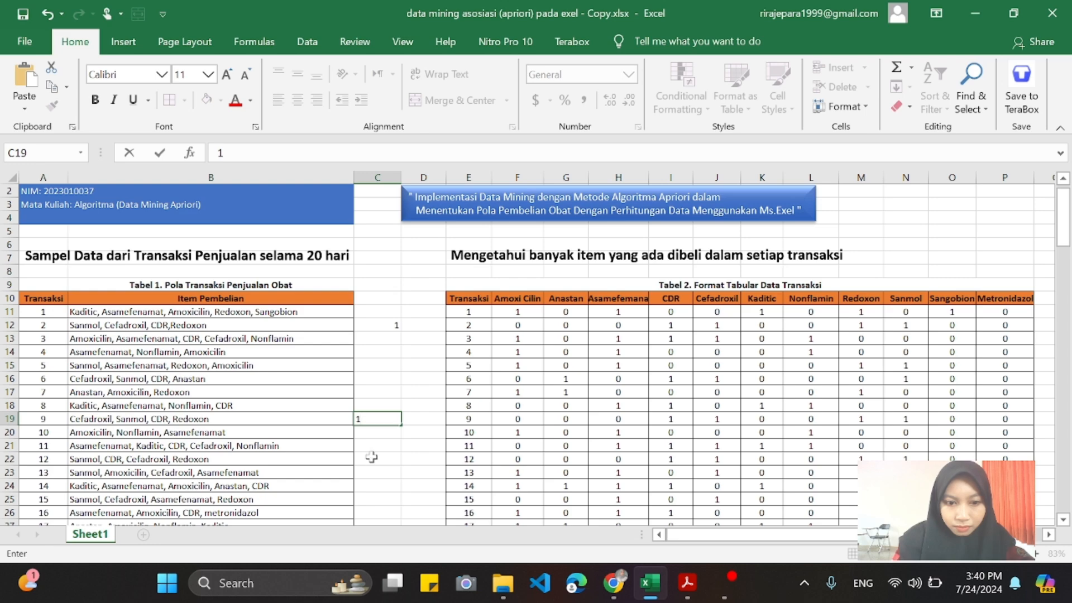
left_click(372, 458)
type("1")
scroll(379, 497, "down", 2)
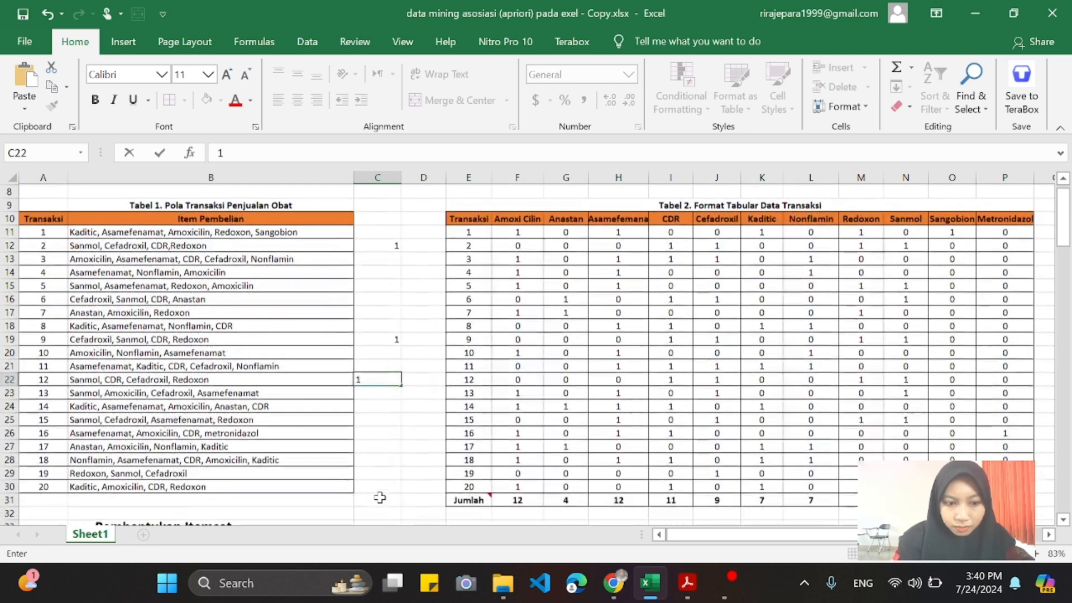
left_click(380, 486)
type("1")
Clear the CDR and Redoxon tally marks and enter 4 as the Jumlah for CDR, Redoxon in Tabel 4.
left_click_drag(382, 244, 401, 486)
key("Delete")
scroll(399, 487, "down", 17)
left_click(378, 430)
type("4")
For the CDR, Sanmol pair, enter tally marks of 1 in column C beside transactions 6, 9 and 12.
left_click(194, 449)
scroll(194, 449, "up", 19)
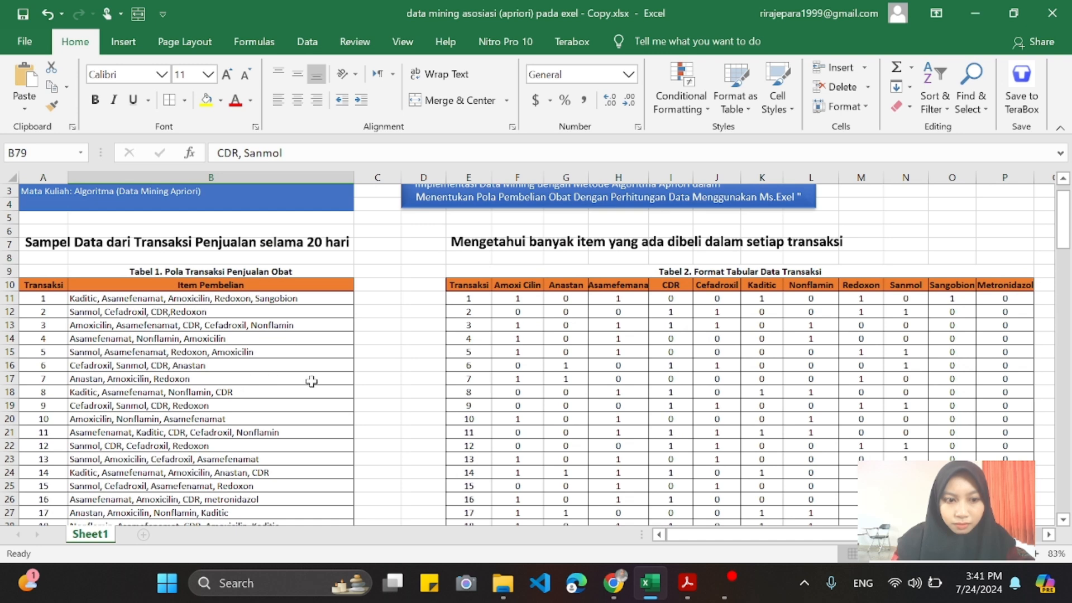
left_click(374, 369)
type("1")
left_click(391, 408)
type("1")
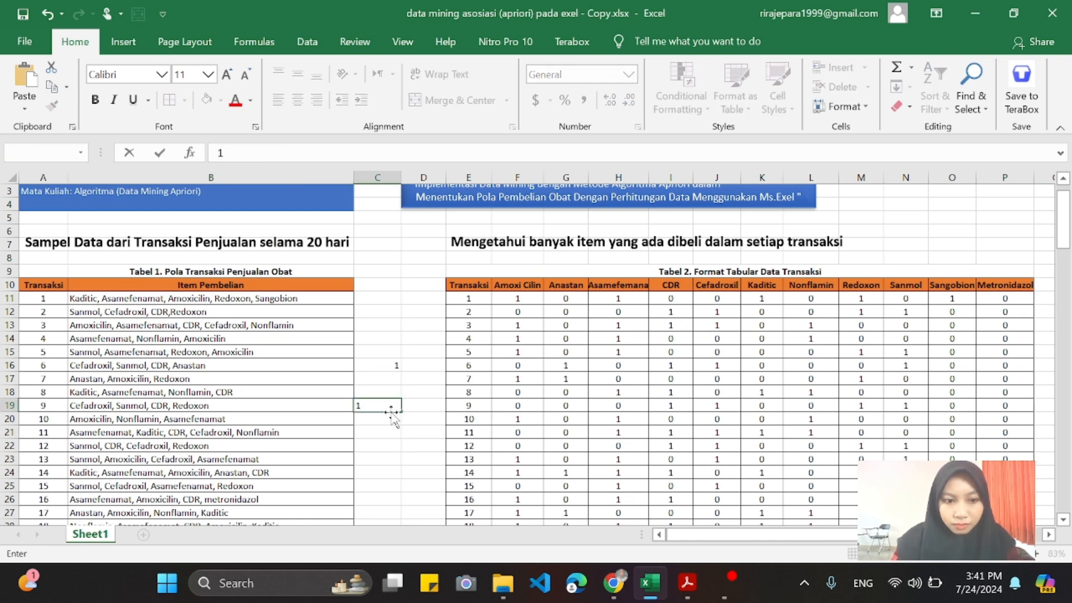
left_click(384, 442)
type("1")
scroll(388, 487, "down", 1)
scroll(388, 487, "down", 2)
scroll(388, 487, "up", 1)
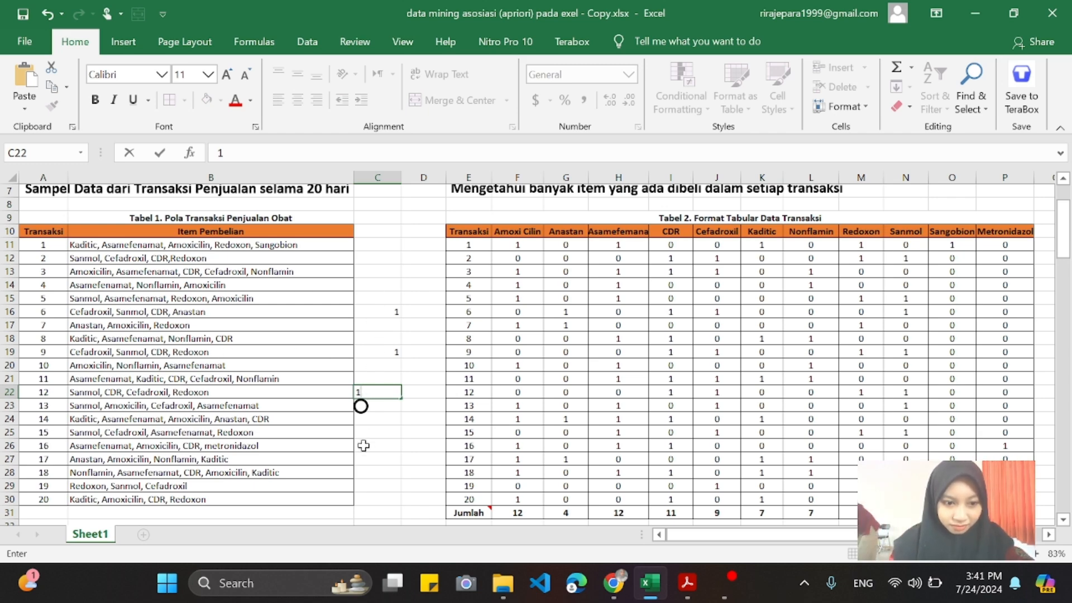
scroll(361, 460, "down", 1)
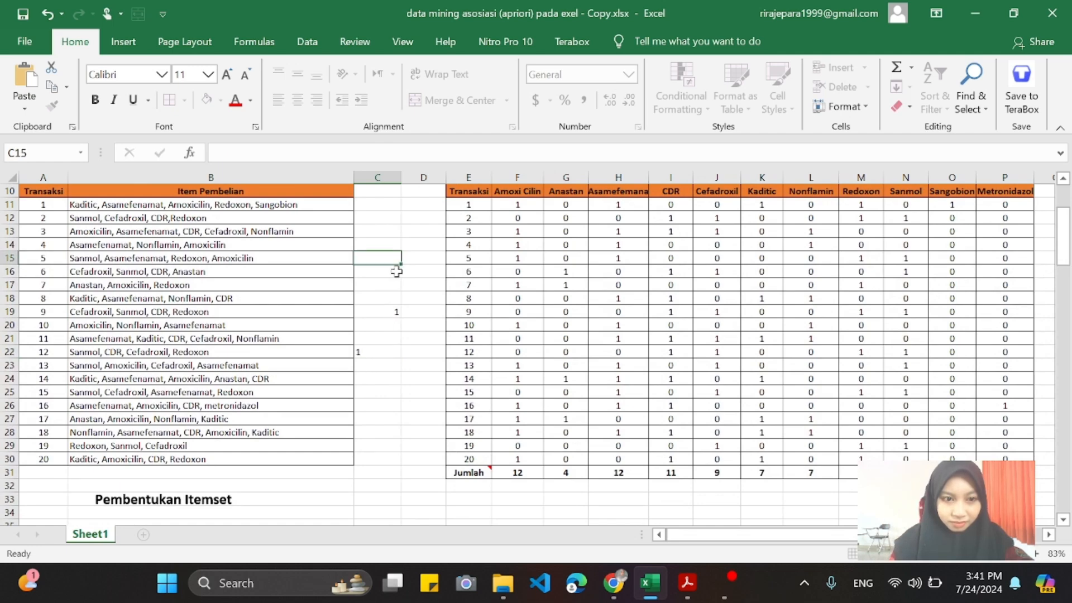
Clear the CDR and Sanmol tally marks and enter 3 as the Jumlah for CDR, Sanmol in Tabel 4.
left_click_drag(395, 263, 394, 382)
key("Delete")
scroll(395, 385, "down", 3)
scroll(396, 388, "down", 2)
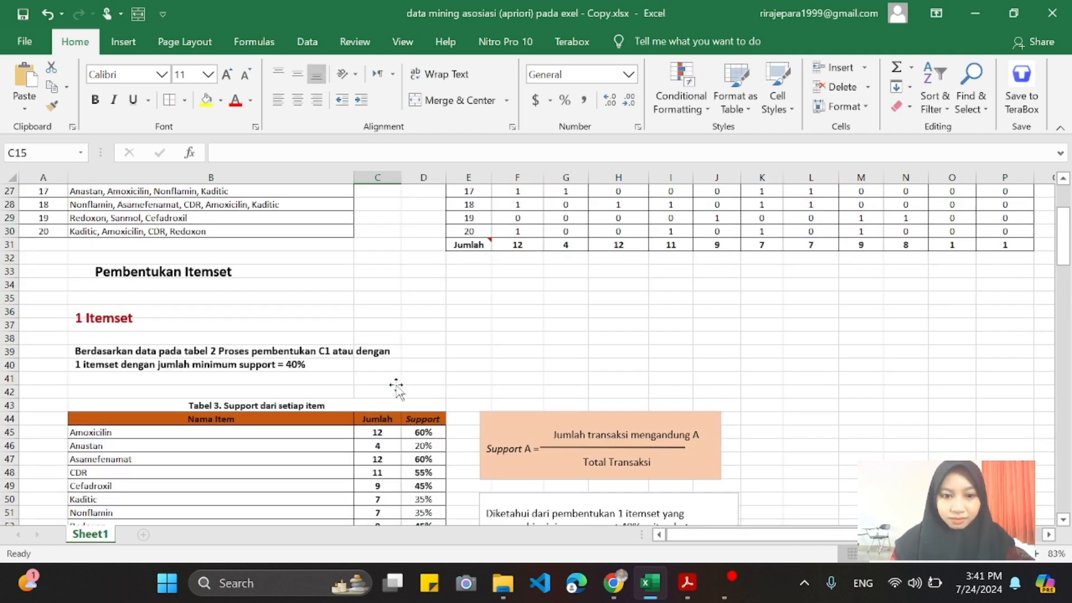
scroll(396, 388, "down", 4)
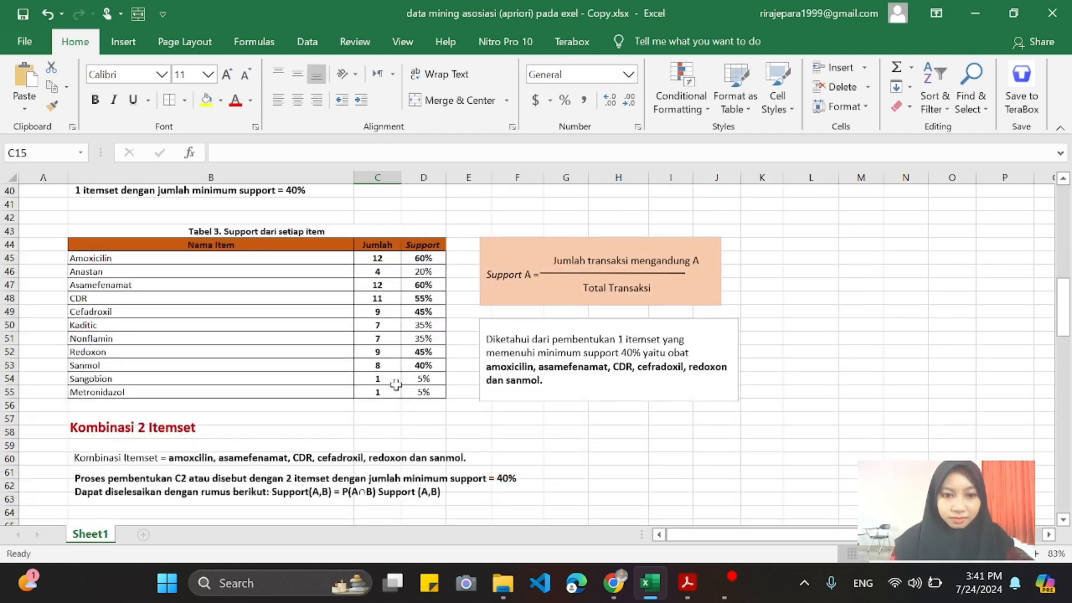
scroll(396, 384, "down", 8)
left_click(384, 377)
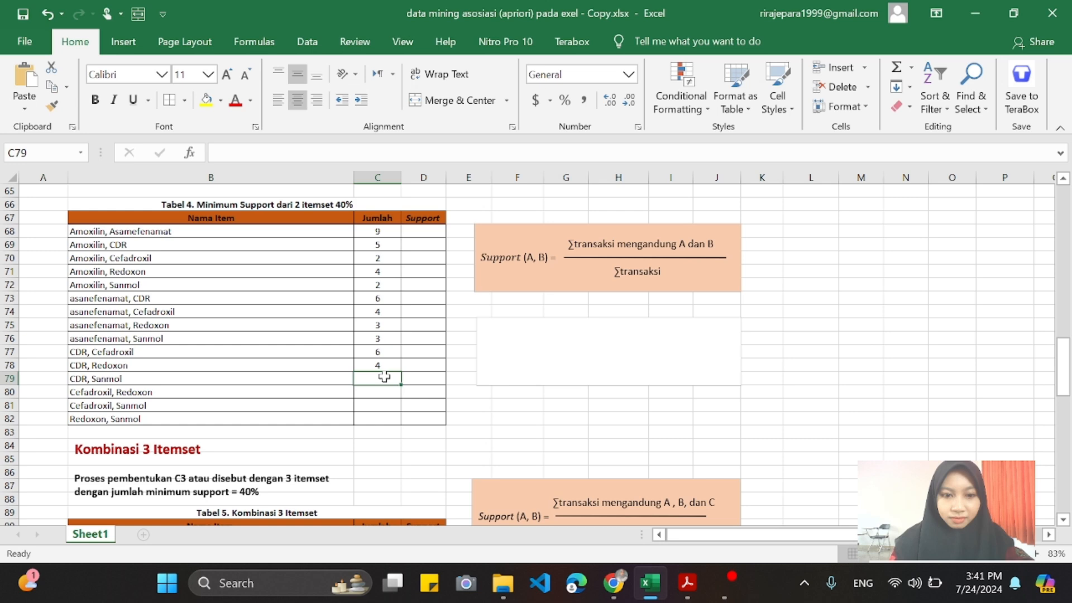
type("3")
For the Cefadroxil, Redoxon pair, enter tally marks of 1 in column C beside transactions 2, 9 and 12.
left_click(308, 393)
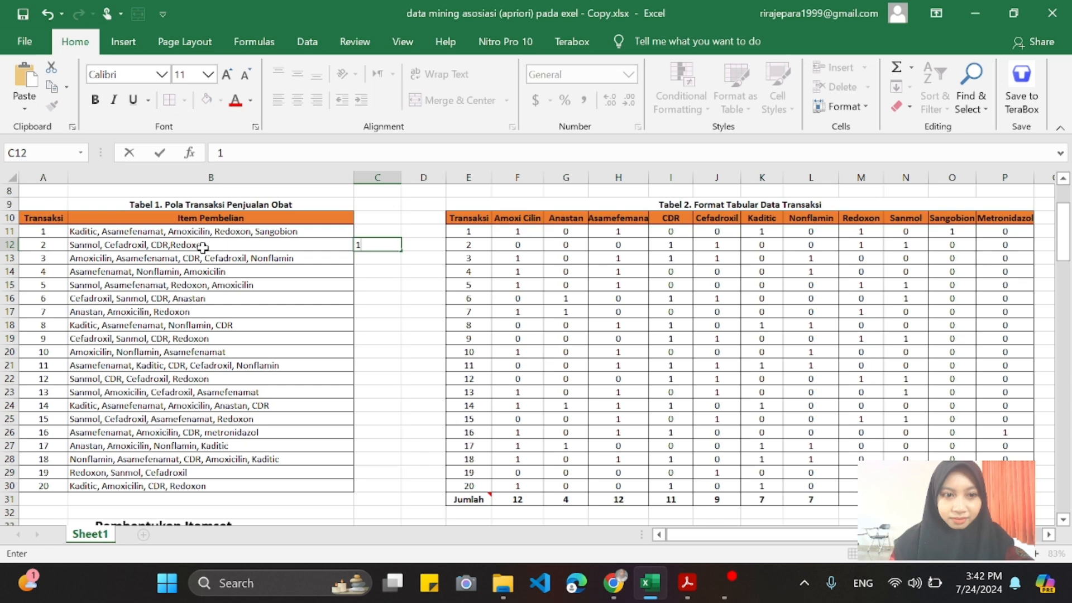
scroll(203, 246, "down", 20)
scroll(219, 242, "up", 9)
scroll(227, 240, "up", 12)
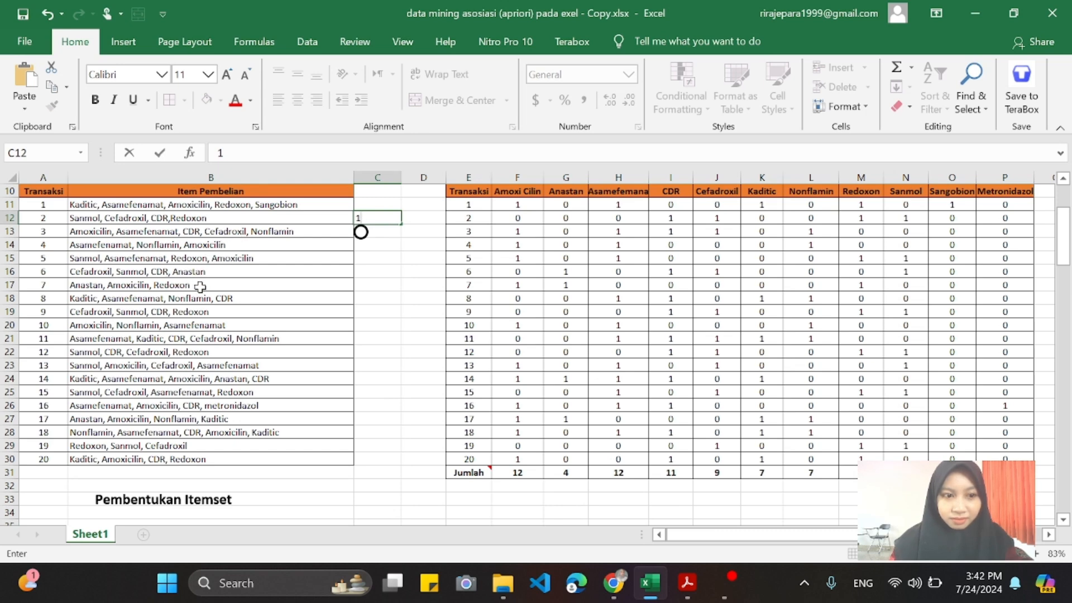
left_click(388, 311)
type("1")
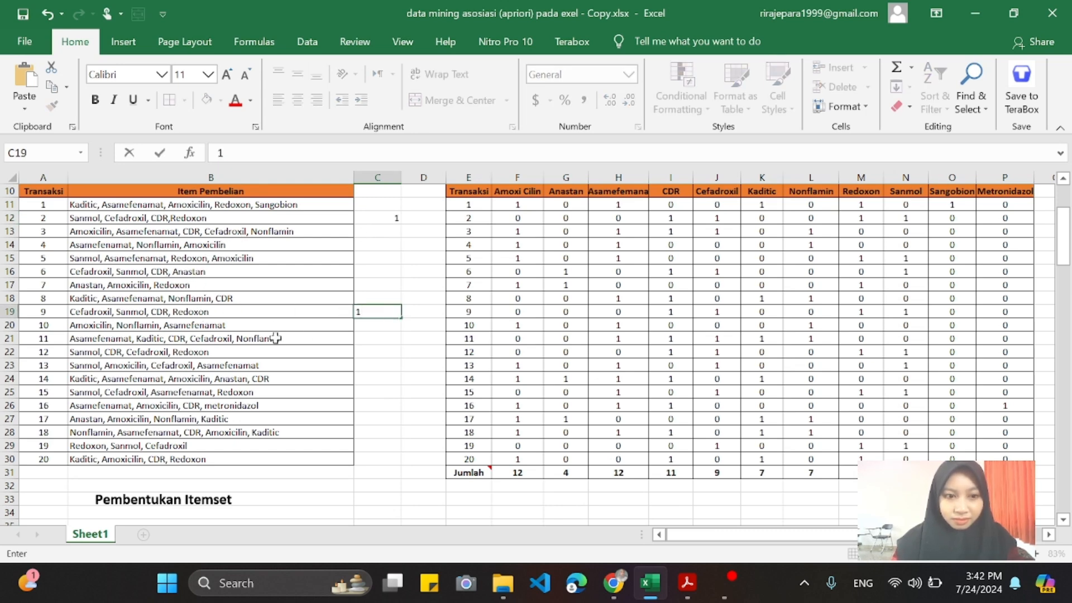
left_click(364, 352)
type("1")
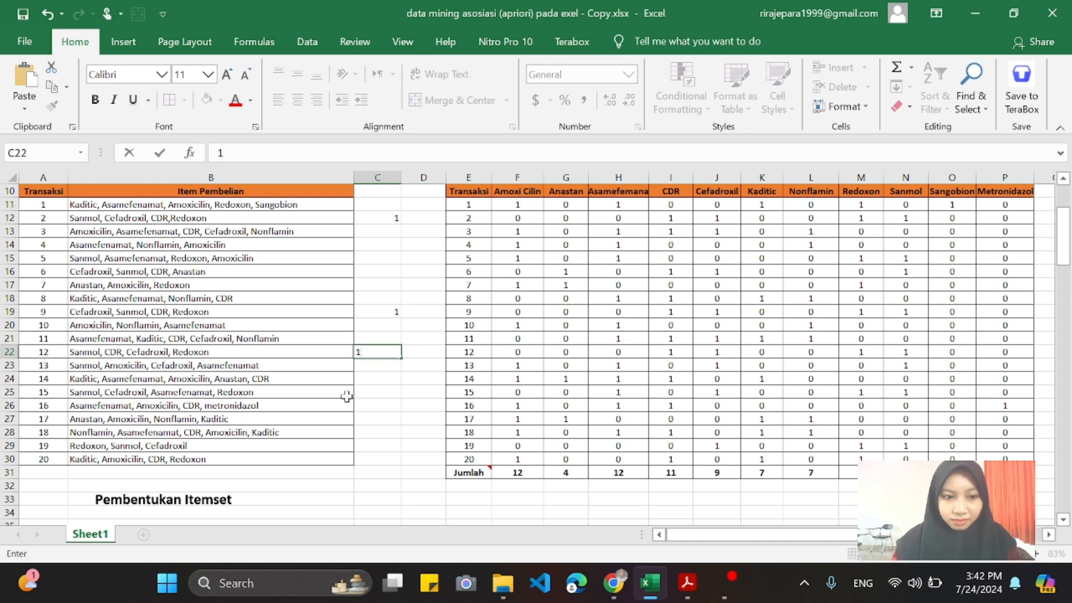
Continue the Cefadroxil, Redoxon tally with marks of 1 in column C beside transactions 15 and 20.
left_click(382, 394)
type("1")
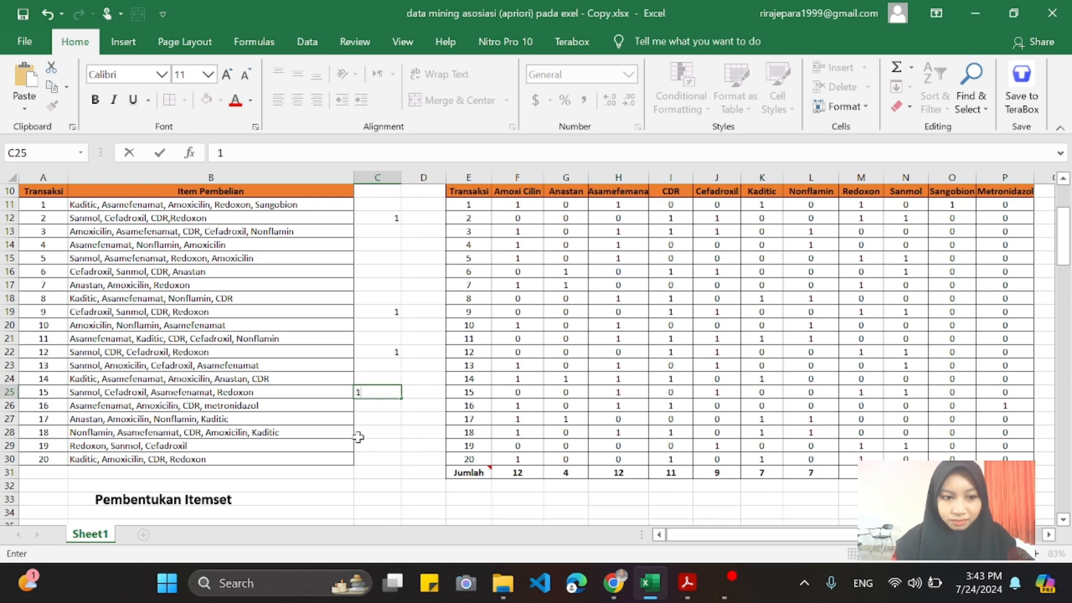
left_click(395, 444)
left_click(394, 457)
type("1")
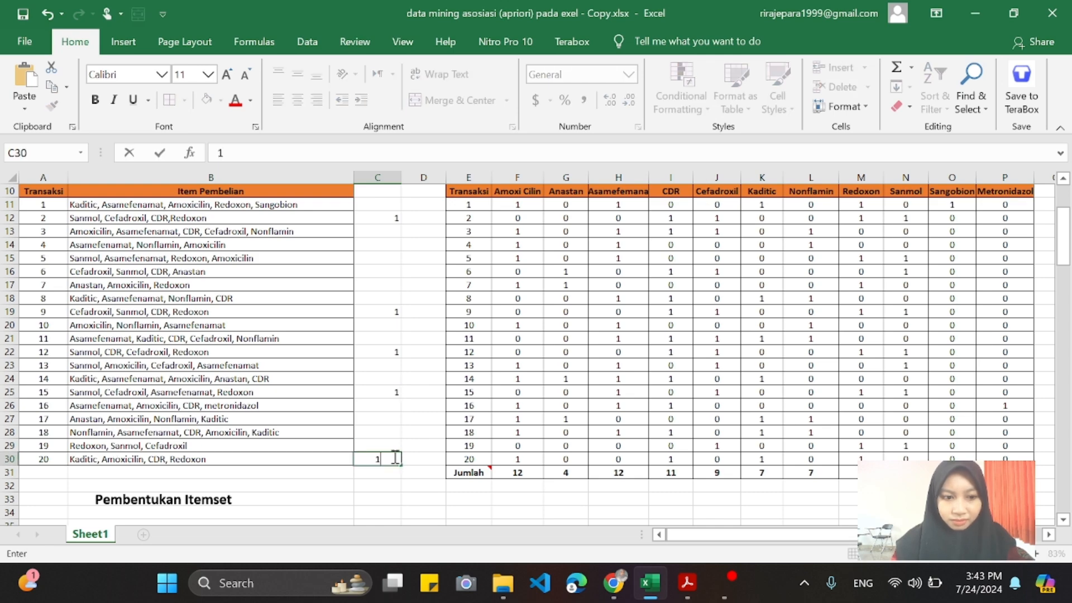
Recheck the transaction list against the Cefadroxil, Redoxon pair and add a tally mark of 1 beside transaction 19.
scroll(346, 389, "down", 8)
scroll(346, 389, "down", 9)
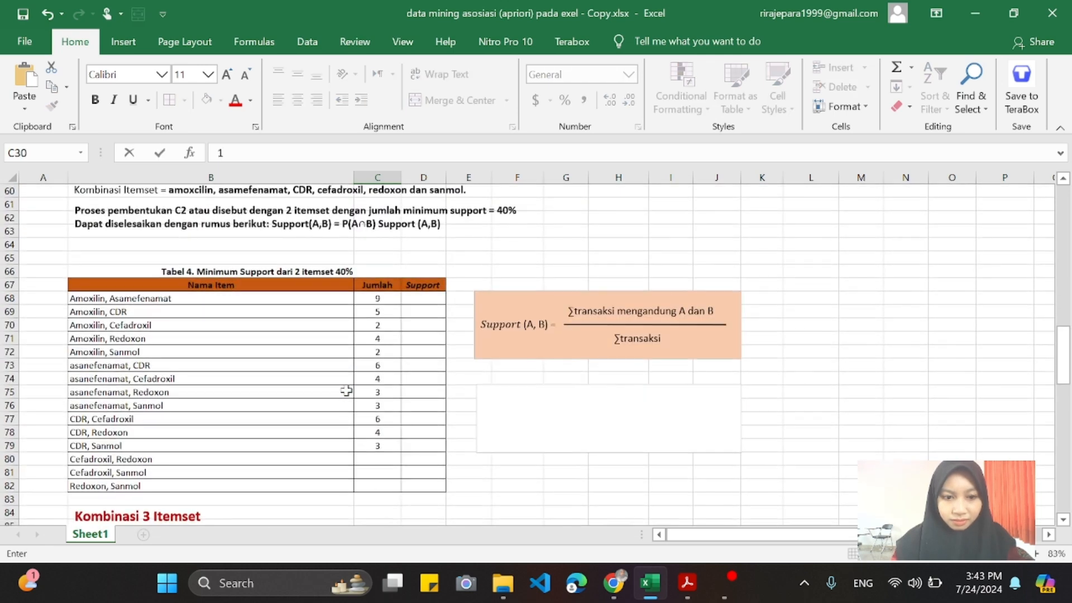
scroll(346, 389, "up", 16)
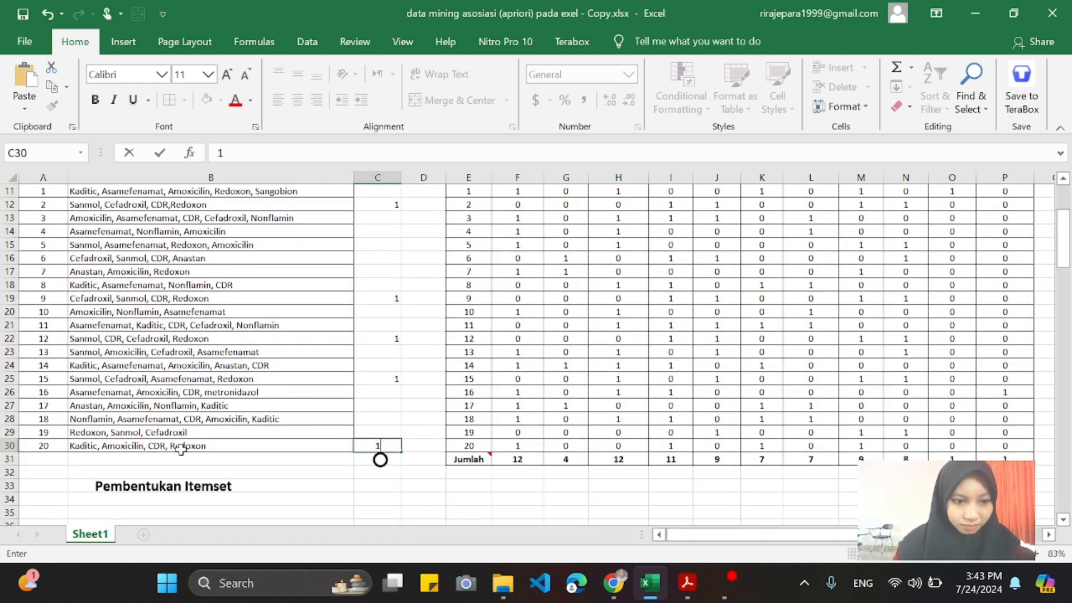
scroll(239, 447, "down", 18)
scroll(240, 449, "down", 3)
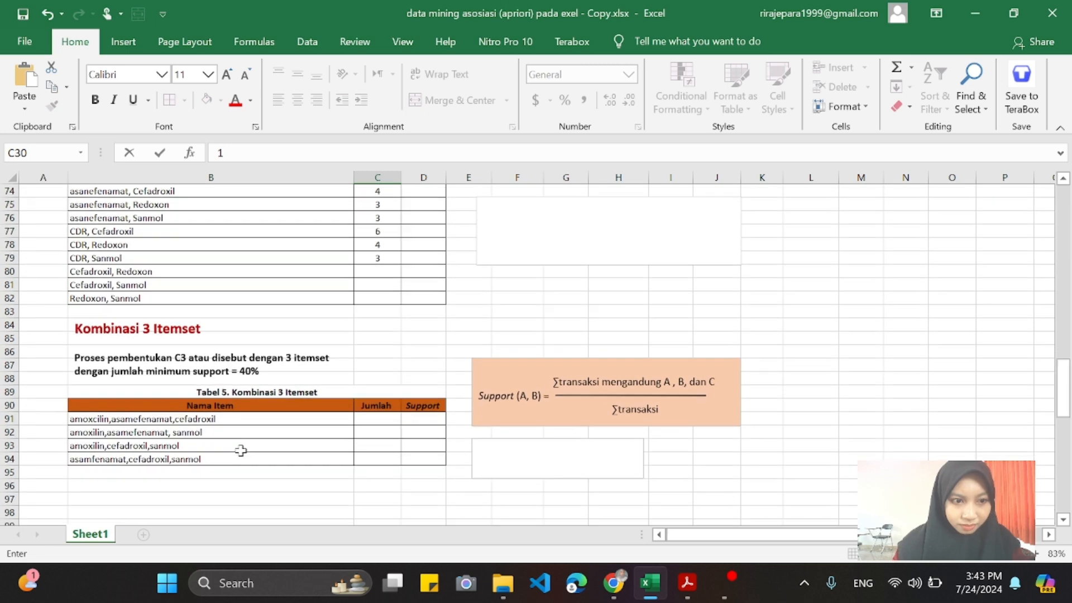
scroll(241, 450, "up", 2)
scroll(240, 450, "up", 20)
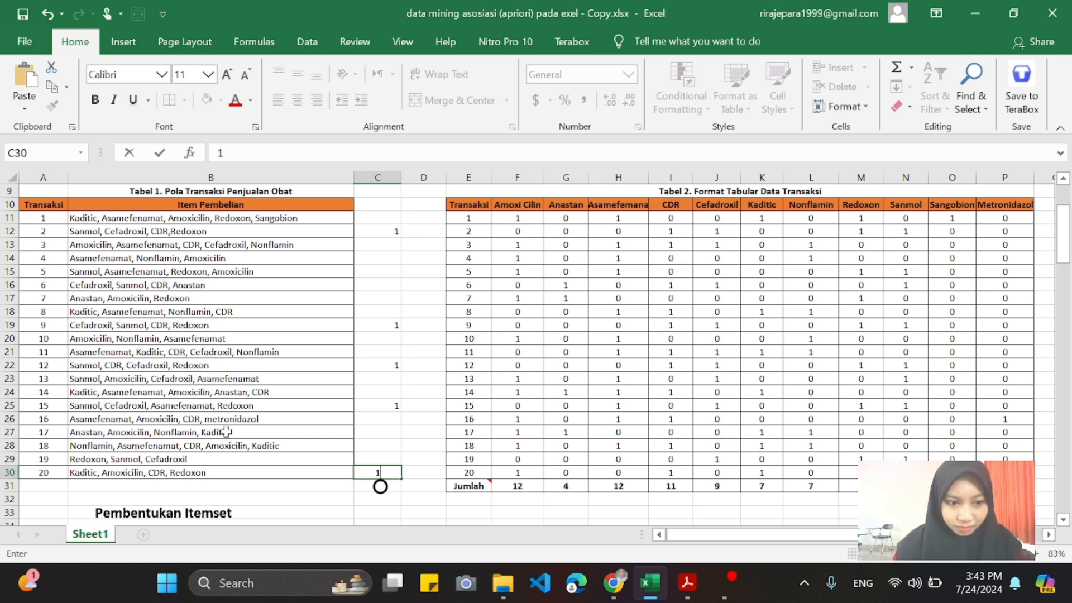
left_click(389, 458)
type("1")
Clear the Cefadroxil and Redoxon tally marks and enter 6 as the Jumlah for Cefadroxil, Redoxon in Tabel 4.
left_click(387, 232)
left_click(397, 323)
left_click_drag(378, 232, 378, 468)
key("Delete")
scroll(379, 468, "down", 8)
scroll(379, 468, "down", 9)
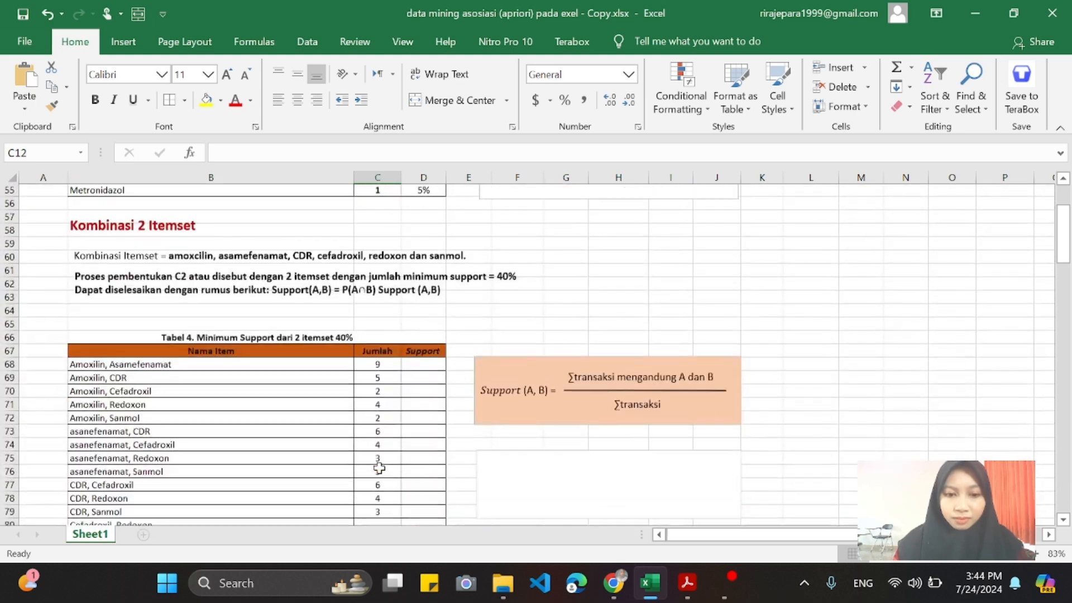
left_click(381, 445)
type("6")
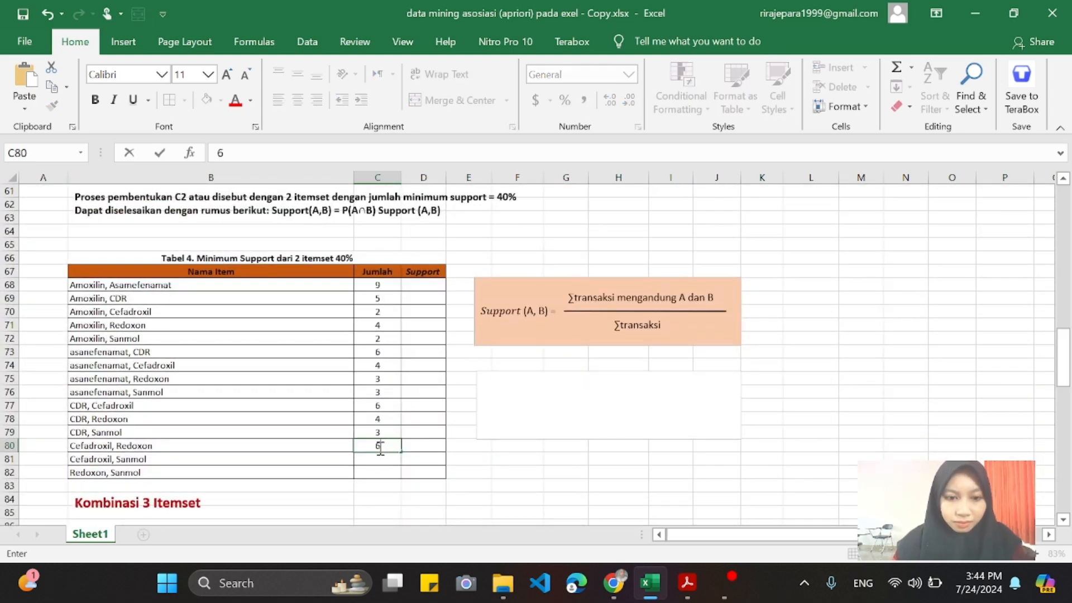
For the Cefadroxil, Sanmol pair, enter tally marks of 1 in column C beside transactions 2 and 12.
left_click(305, 458)
scroll(304, 458, "up", 18)
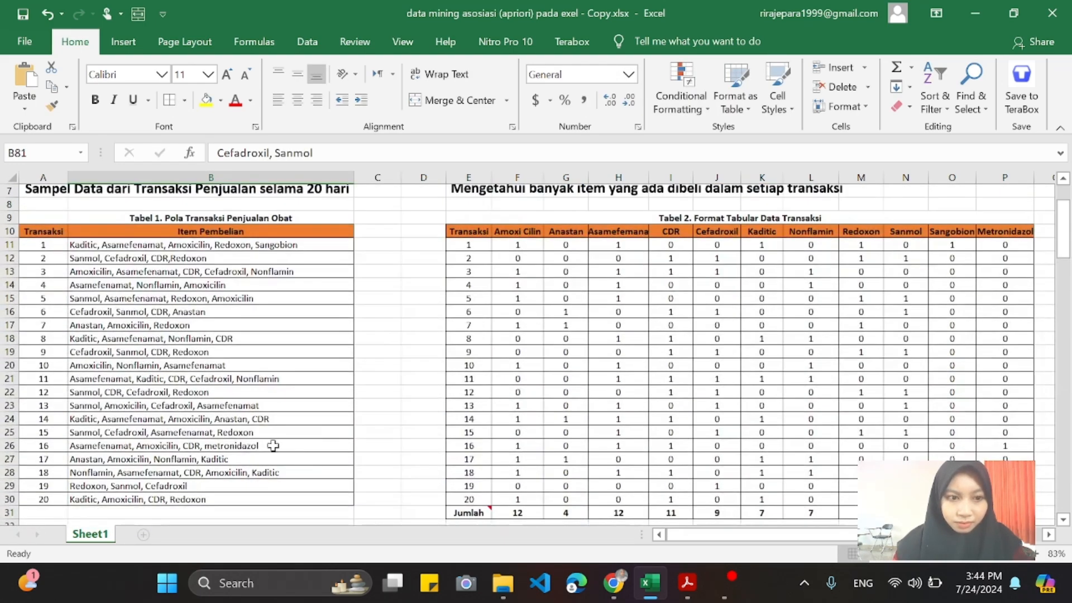
left_click(109, 260)
left_click(381, 260)
type("1")
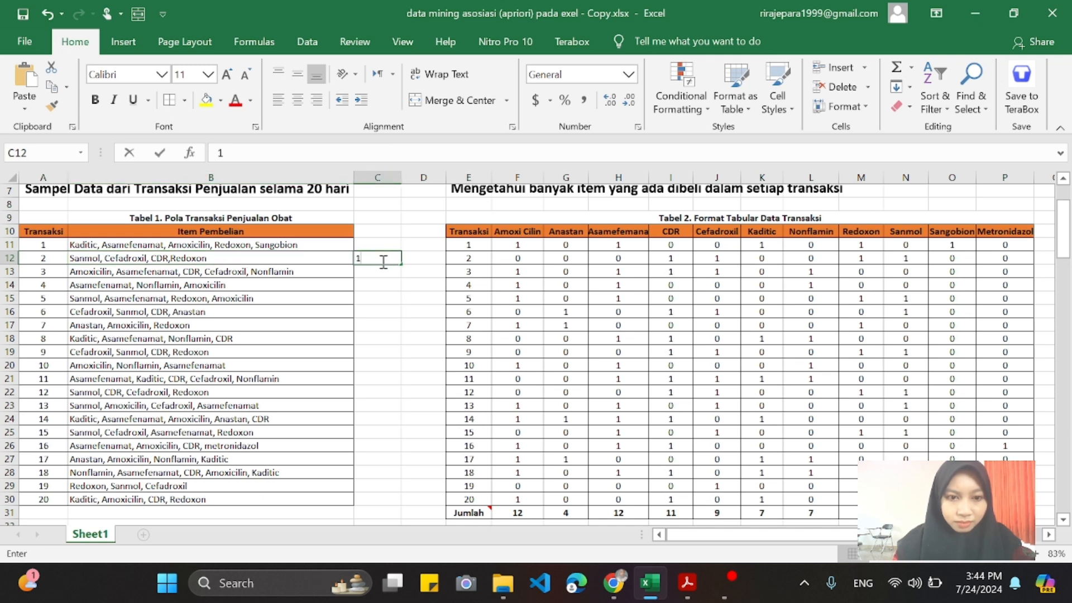
left_click(375, 310)
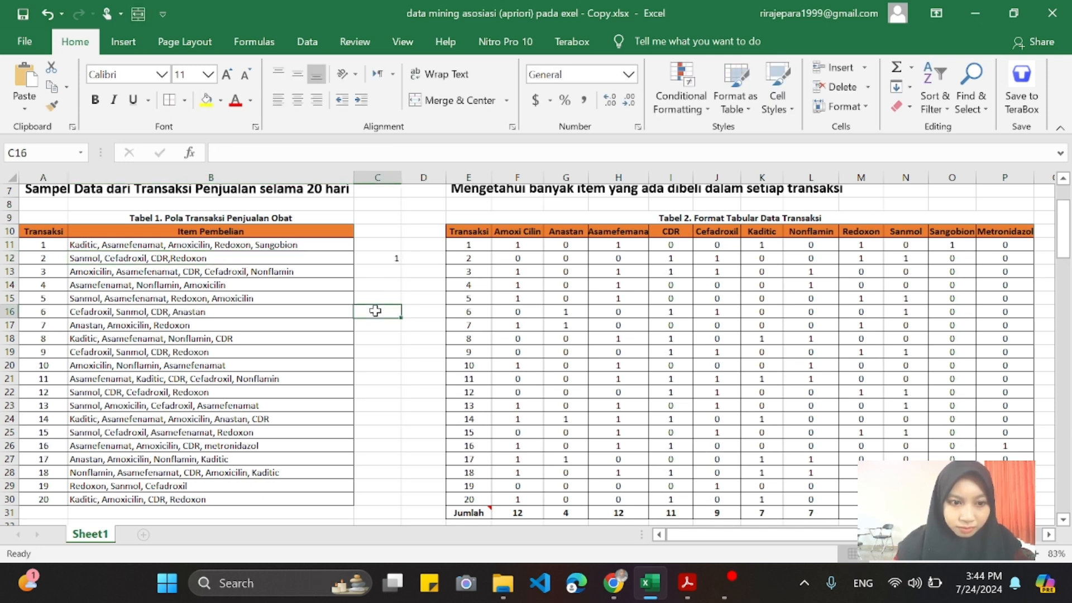
left_click(375, 352)
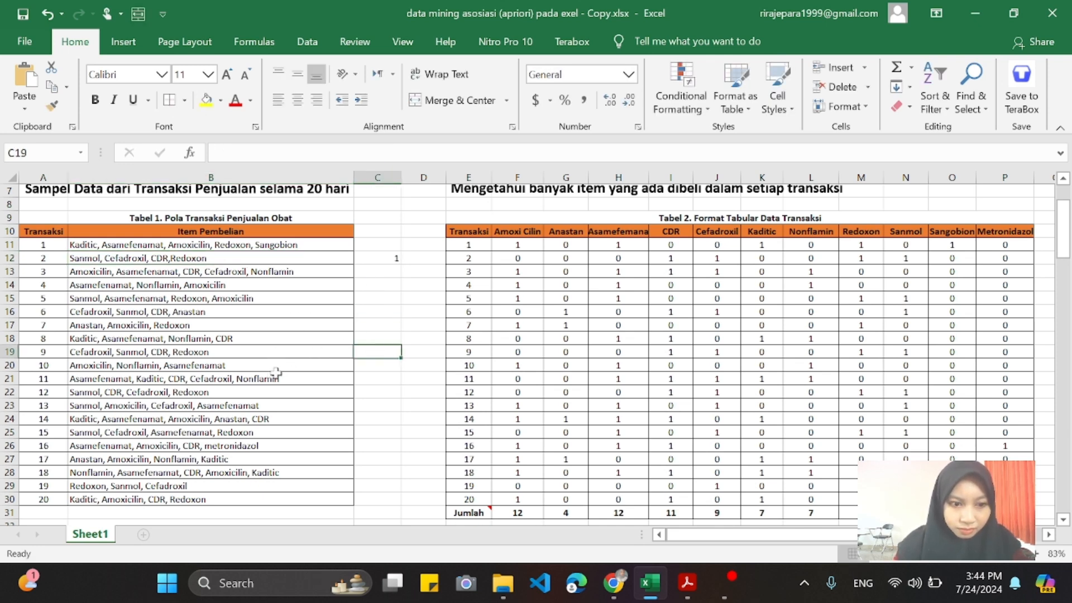
left_click(371, 393)
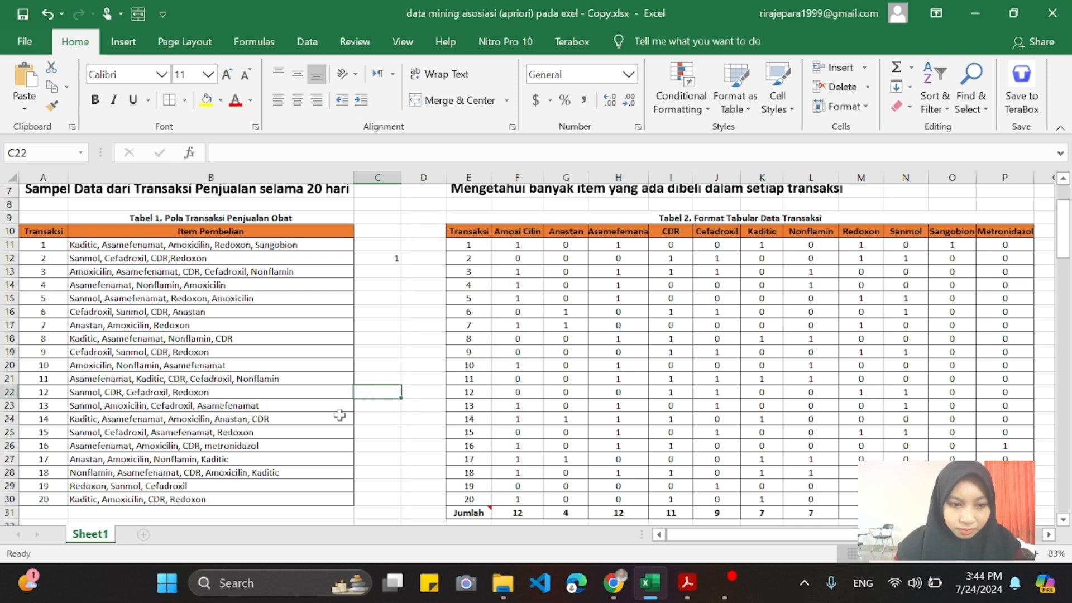
type("1")
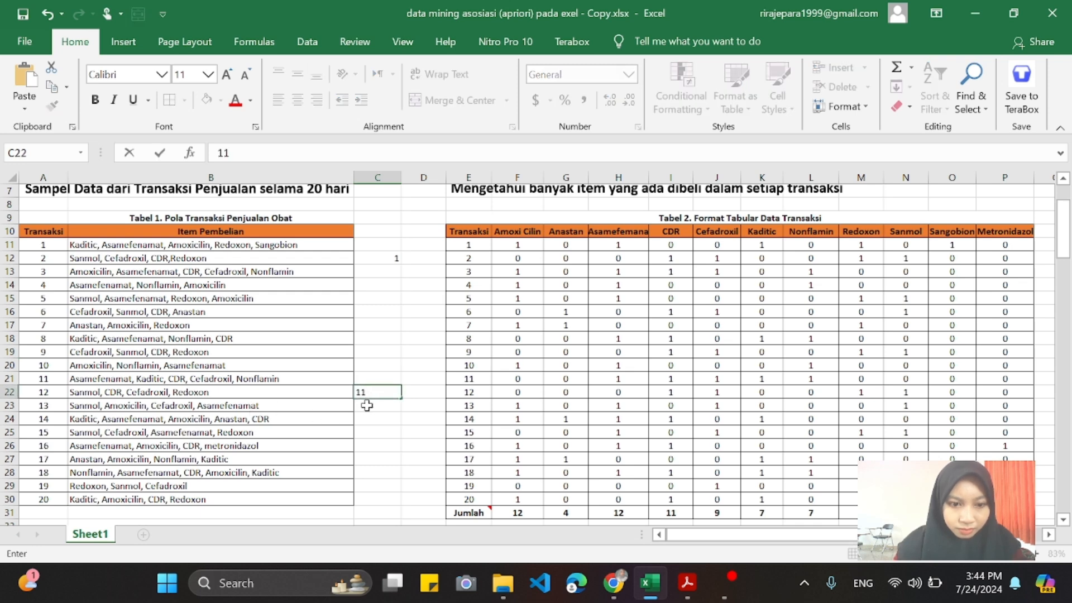
Continue the Cefadroxil, Sanmol tally with marks of 1 in column C beside transactions 13, 15 and 19.
left_click(367, 405)
type("1")
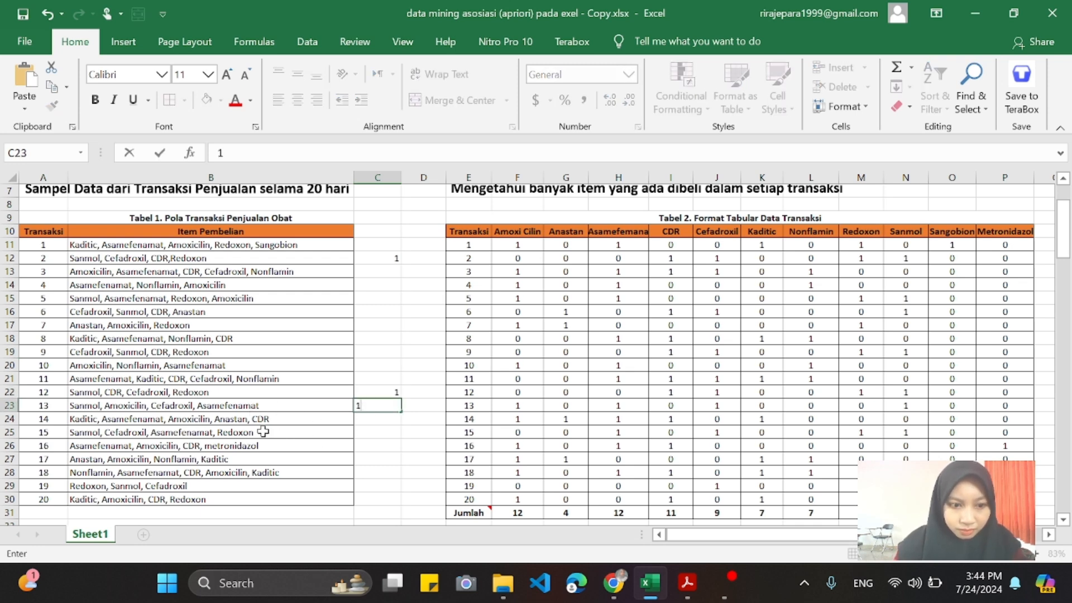
left_click(366, 427)
type("1")
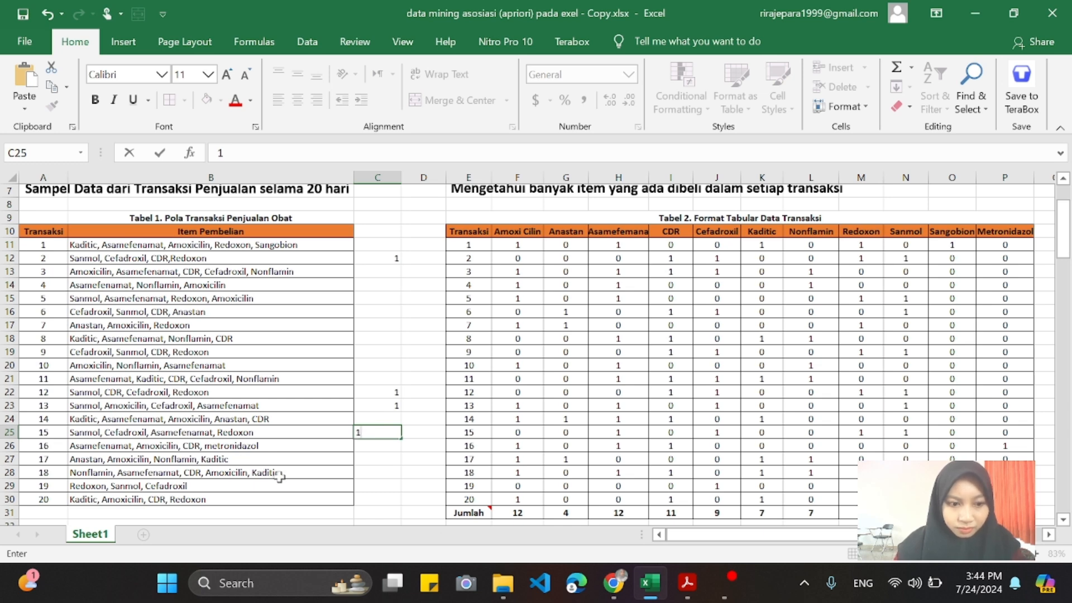
left_click(383, 486)
type("1")
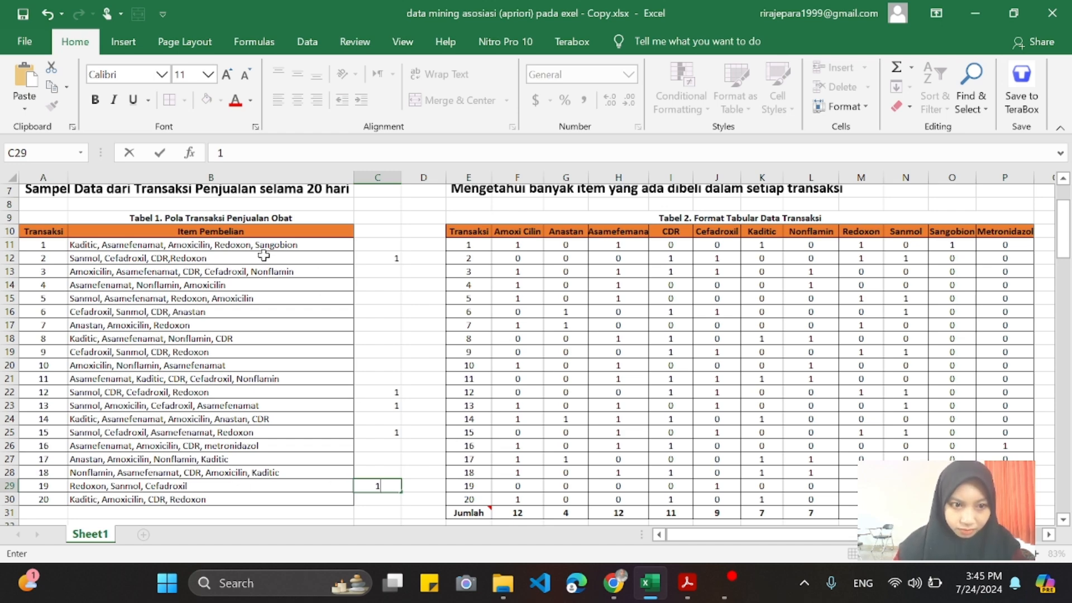
Recheck the transaction list against the Cefadroxil, Sanmol pair and add tally marks of 1 beside transactions 9 and 6.
scroll(244, 259, "down", 20)
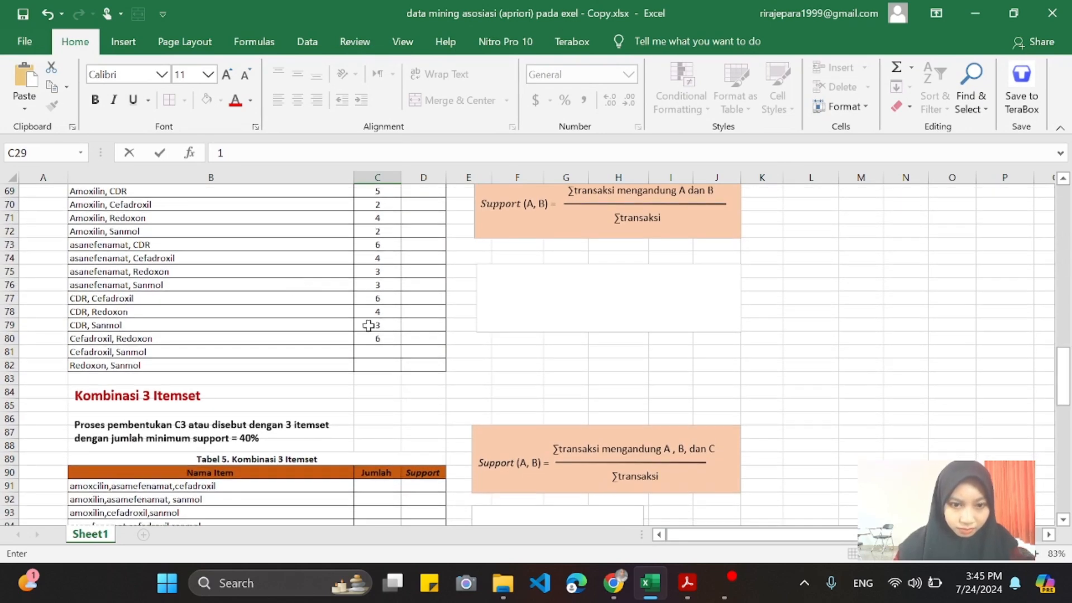
left_click(388, 324)
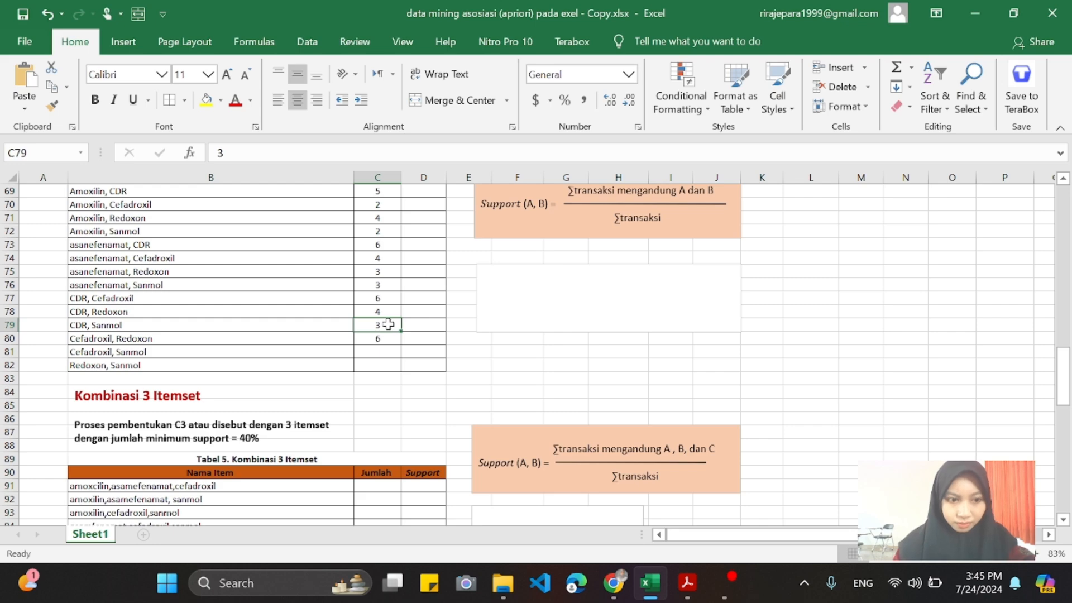
left_click(379, 351)
scroll(378, 353, "up", 17)
scroll(378, 352, "up", 1)
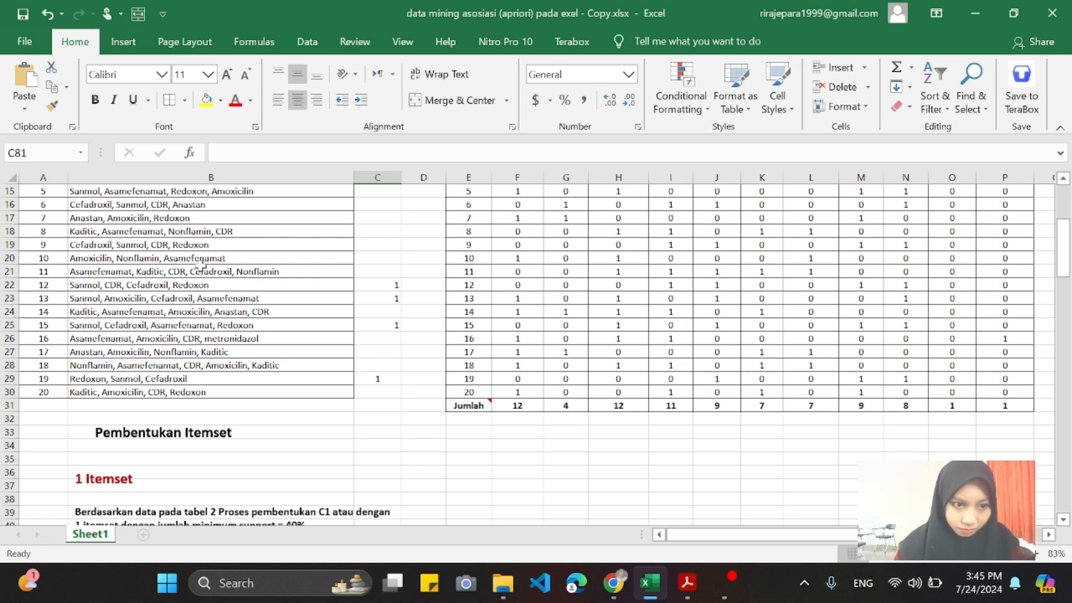
left_click(373, 244)
type("1")
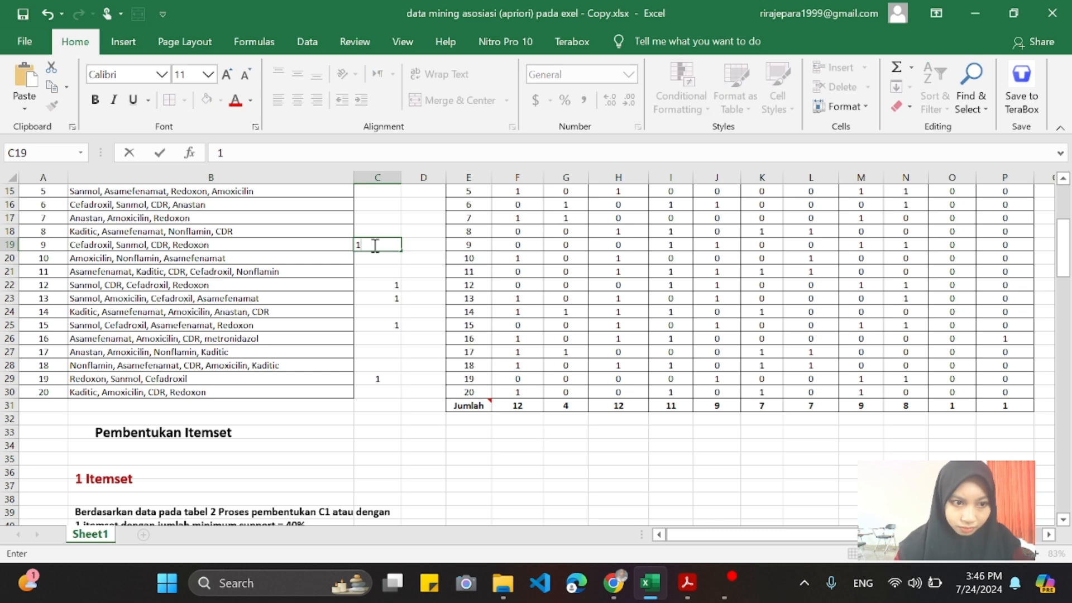
scroll(374, 245, "up", 1)
left_click(376, 245)
type("1")
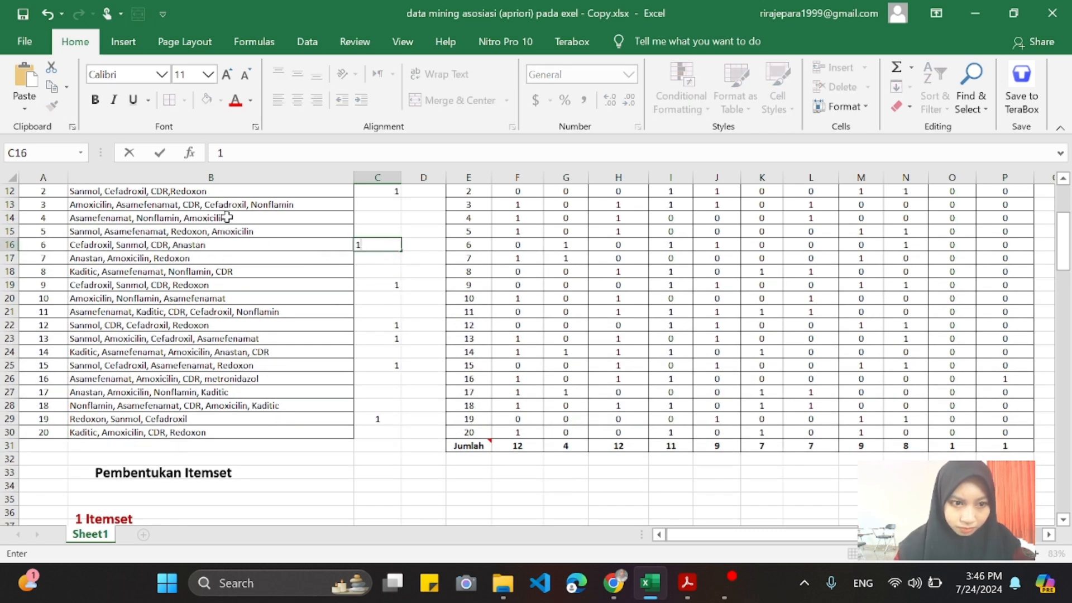
Clear the Cefadroxil, Sanmol tally marks and enter 9 as the pair's Jumlah in Tabel 4.
scroll(217, 209, "up", 1)
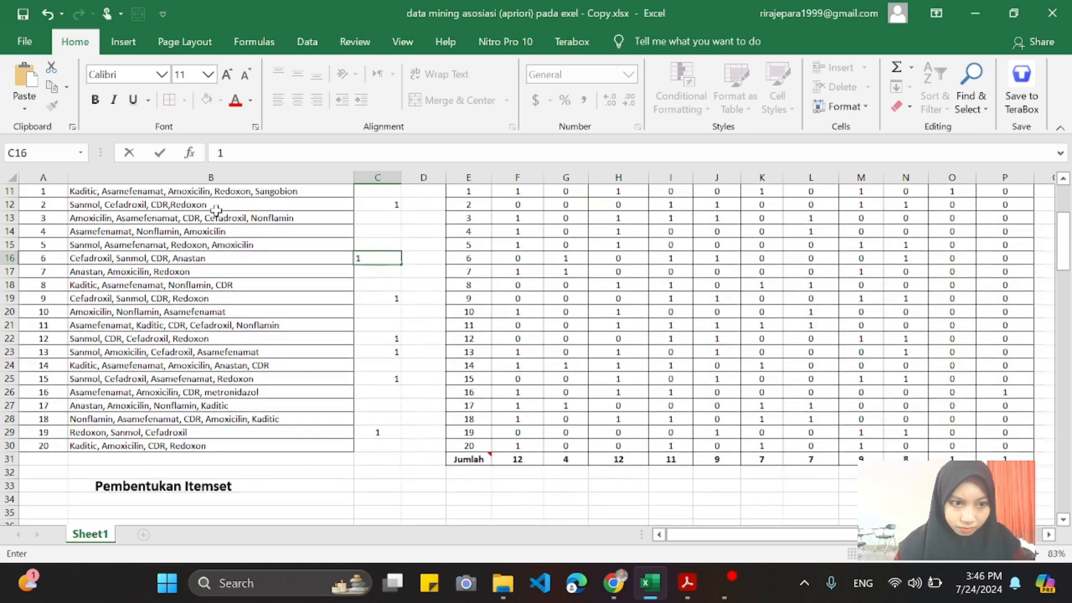
left_click_drag(390, 203, 386, 445)
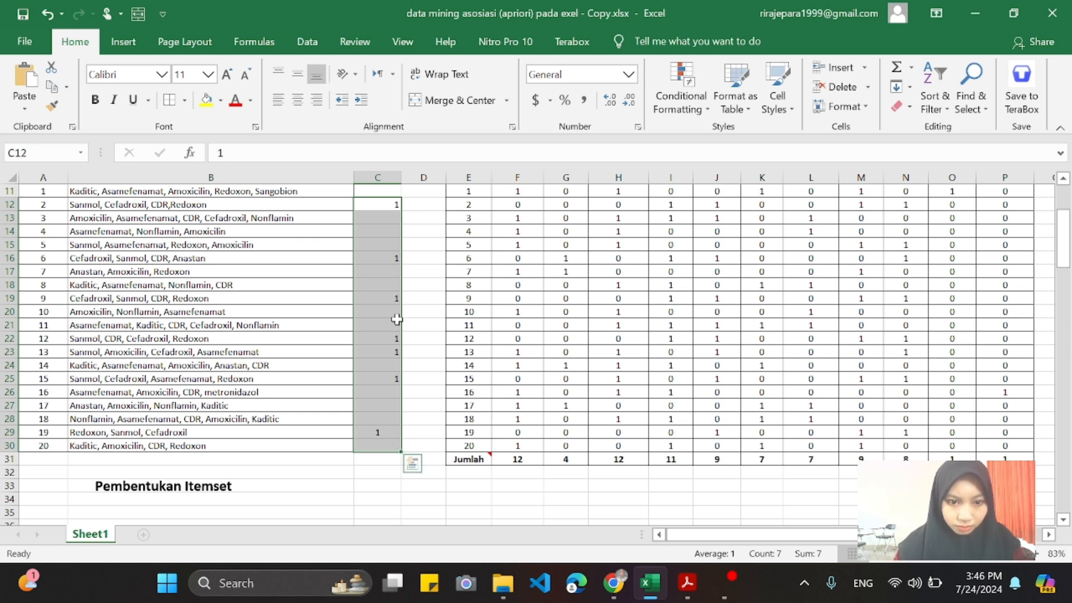
left_click(407, 422)
left_click_drag(385, 444, 382, 205)
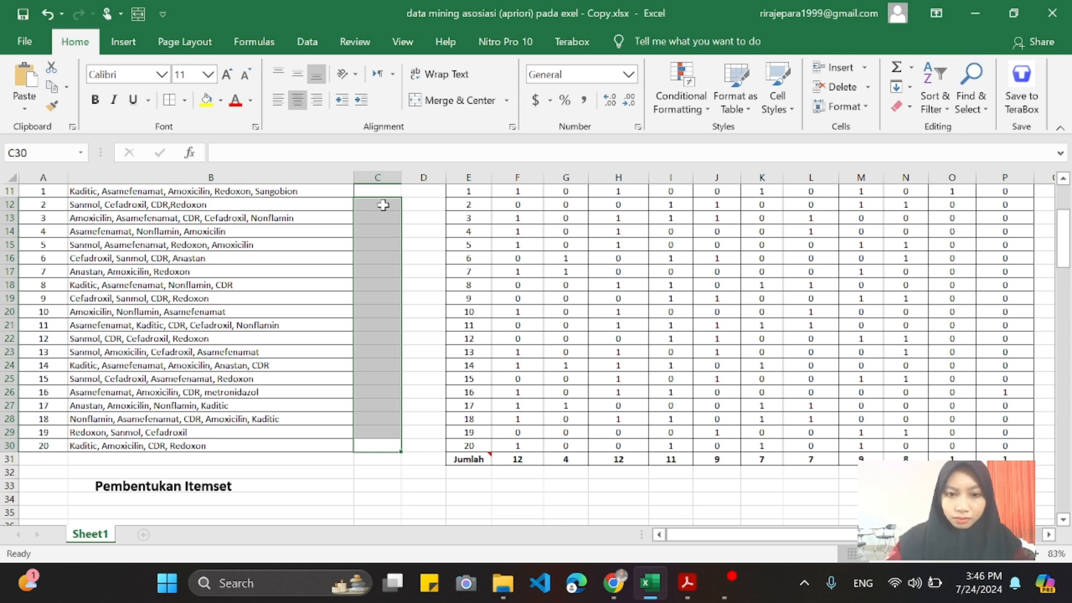
scroll(383, 204, "down", 16)
left_click(385, 485)
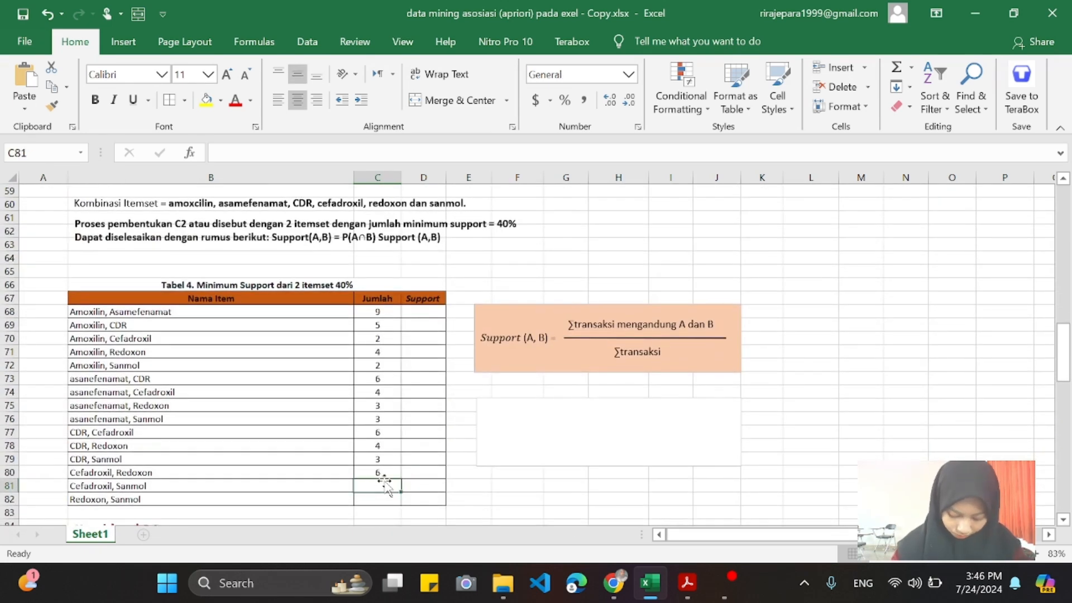
type("9")
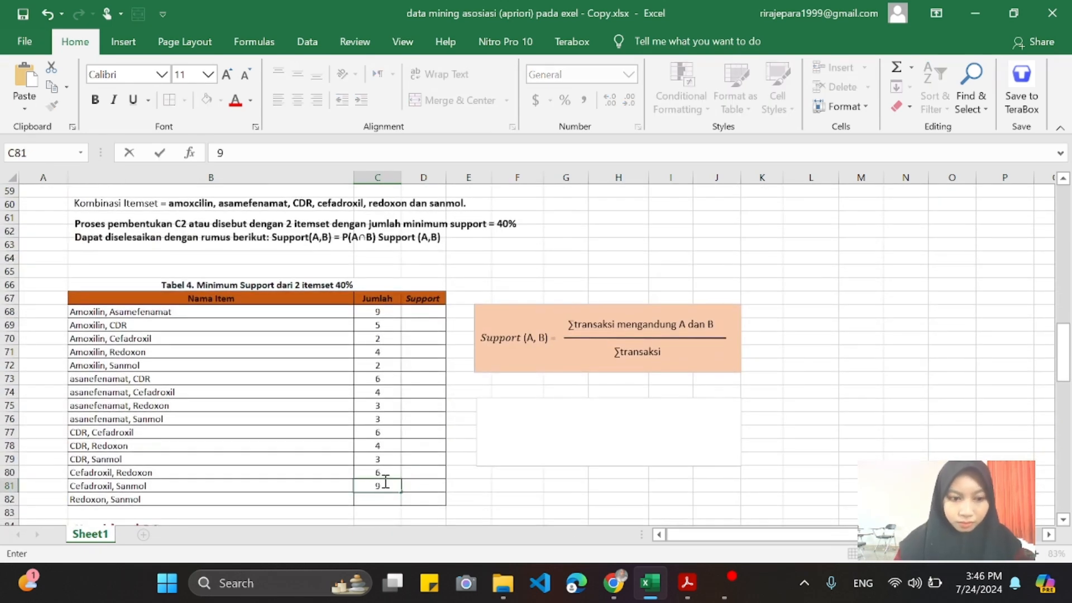
Start the tally for the Redoxon, Sanmol pair with a mark of 1 in column C beside transaction 2.
left_click(101, 499)
scroll(241, 415, "up", 10)
scroll(241, 415, "up", 7)
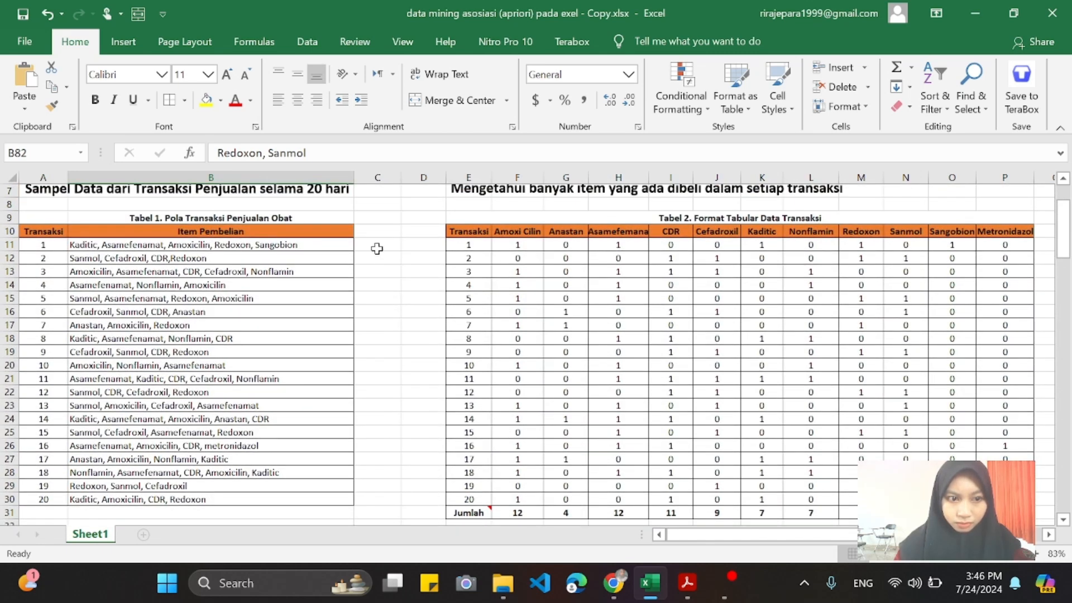
scroll(377, 249, "down", 17)
scroll(377, 249, "up", 19)
scroll(377, 249, "right", 1)
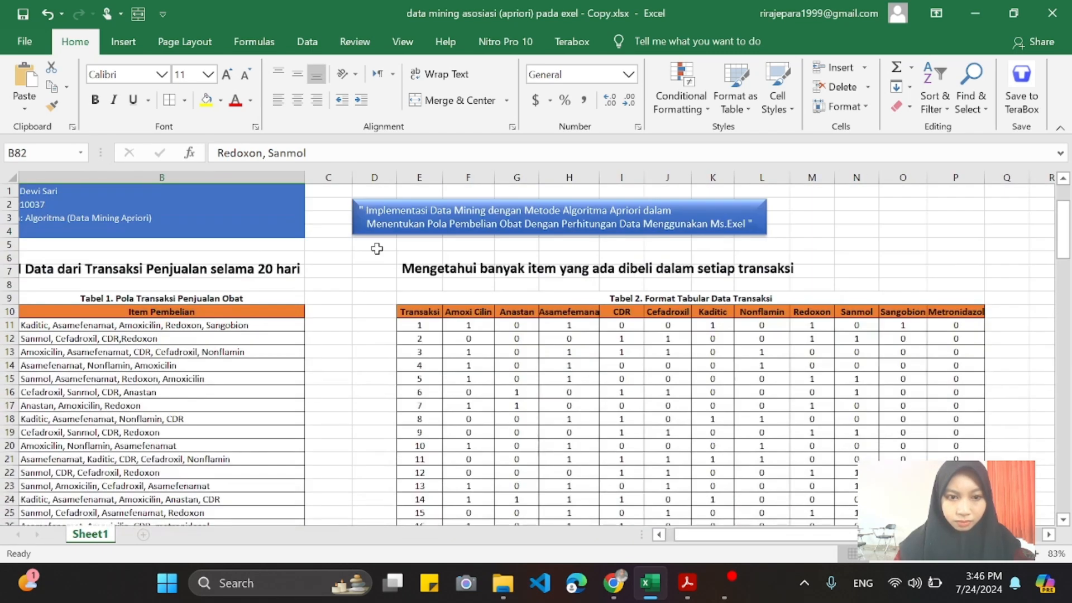
scroll(377, 249, "left", 1)
left_click(367, 337)
type("1")
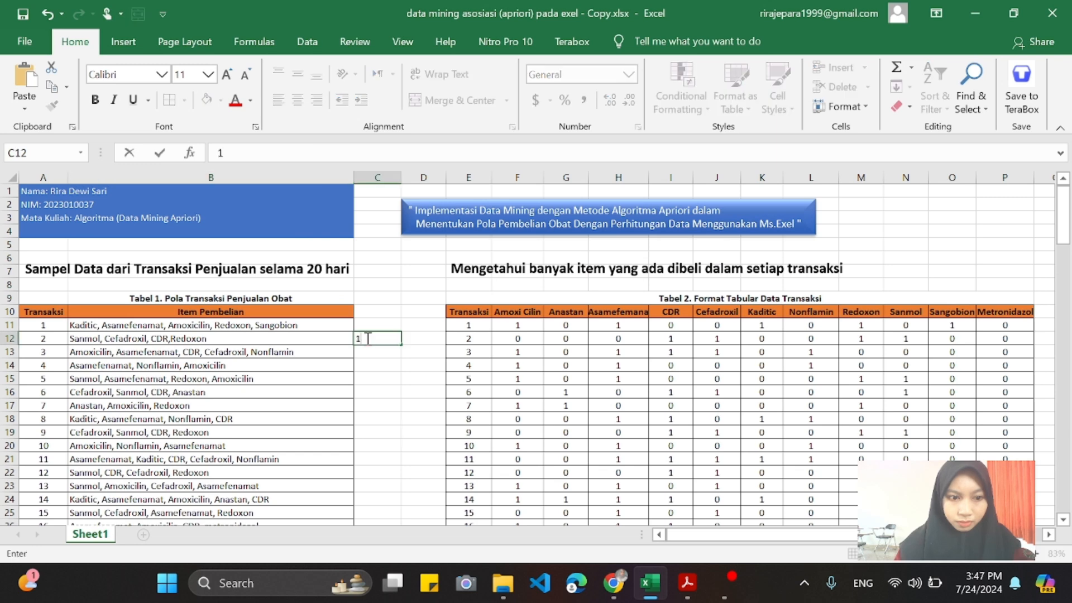
Continue the Redoxon, Sanmol tally with marks of 1 in column C beside transactions 12, 15 and 19.
left_click(370, 375)
left_click(379, 432)
left_click(372, 474)
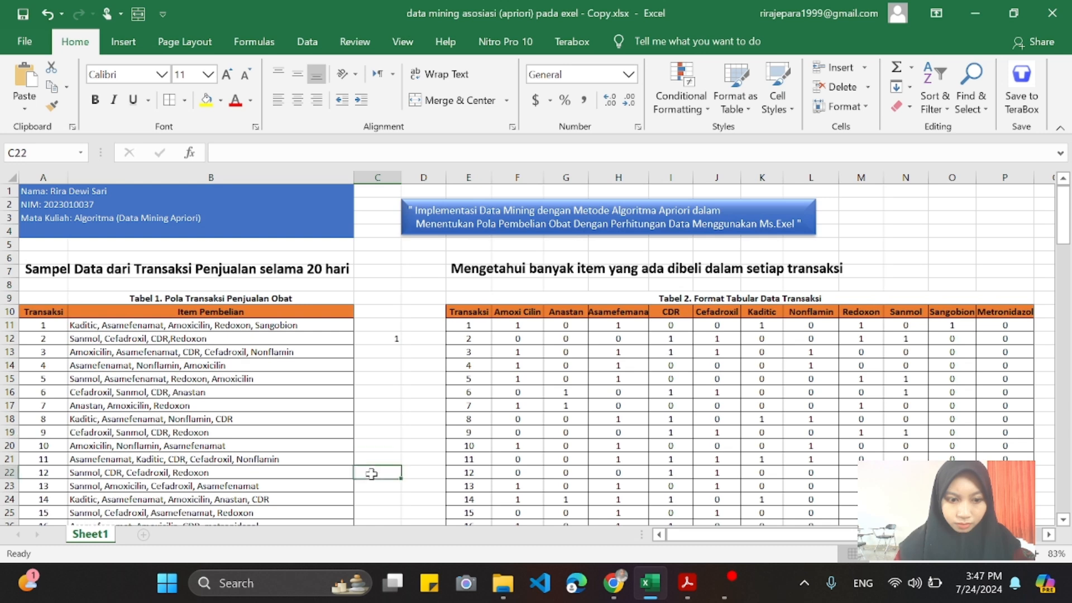
type("1")
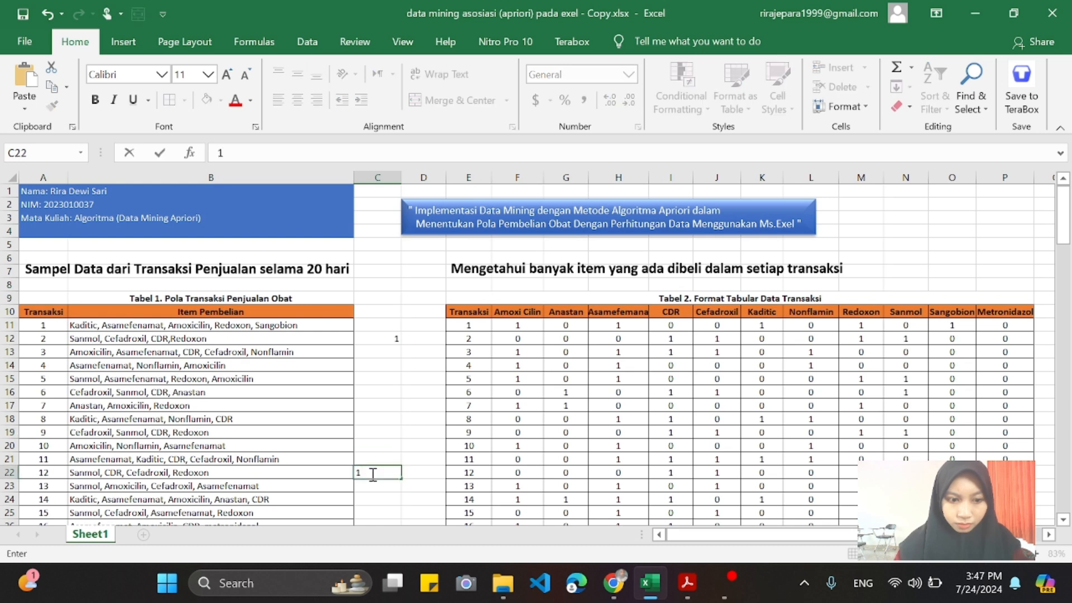
left_click(371, 506)
type("1")
key("Return")
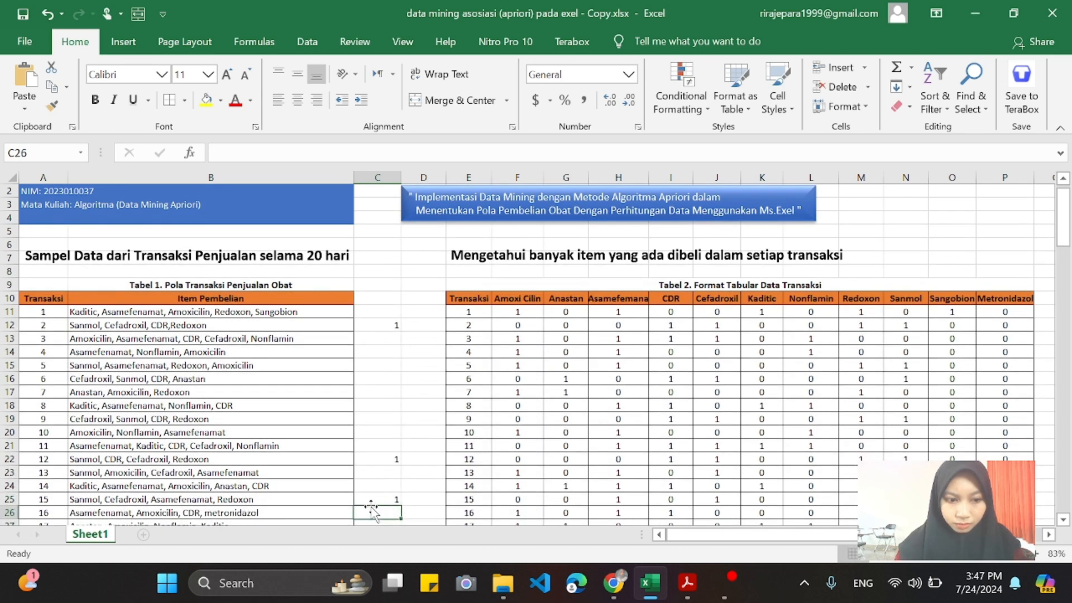
key("Down")
key("Down")
key("Down")
type("1")
key("Return")
key("Down")
Clear the Redoxon, Sanmol tally marks and enter 4 as the pair's Jumlah in Tabel 4.
left_click_drag(394, 247, 386, 483)
scroll(387, 485, "down", 15)
scroll(387, 485, "down", 6)
left_click(385, 338)
type("4")
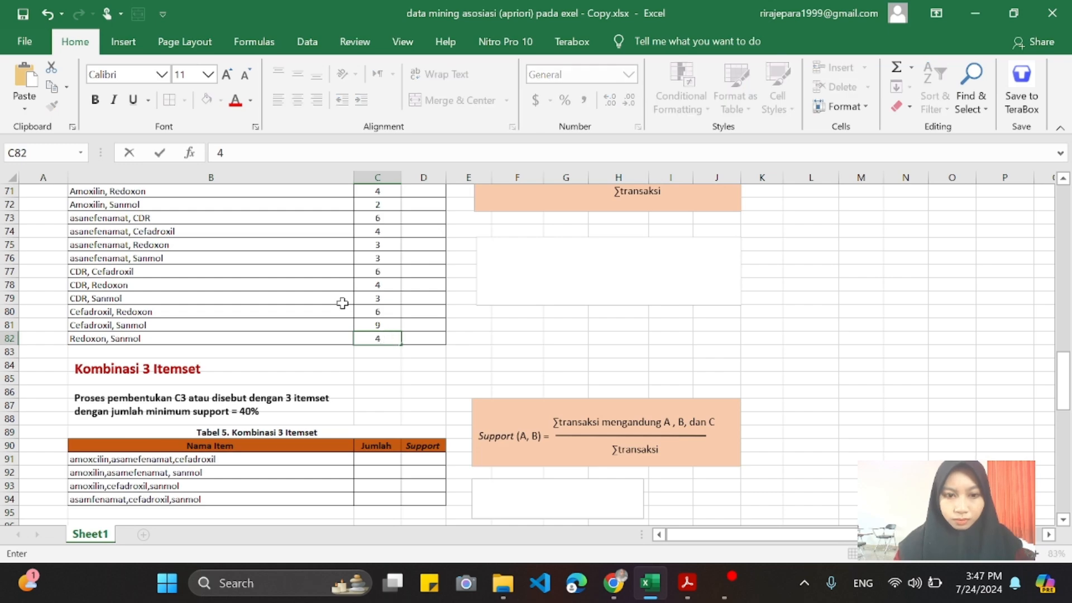
Begin a recount of the CDR, Sanmol pair with a tally mark of 1 in column C beside transaction 2.
left_click(323, 298)
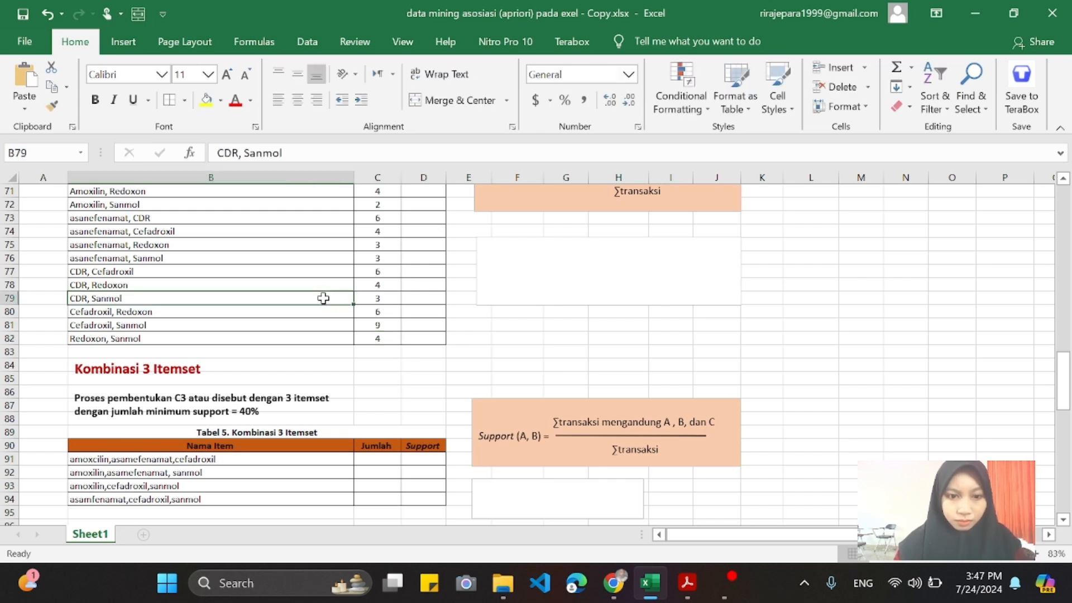
scroll(323, 298, "up", 20)
left_click(374, 288)
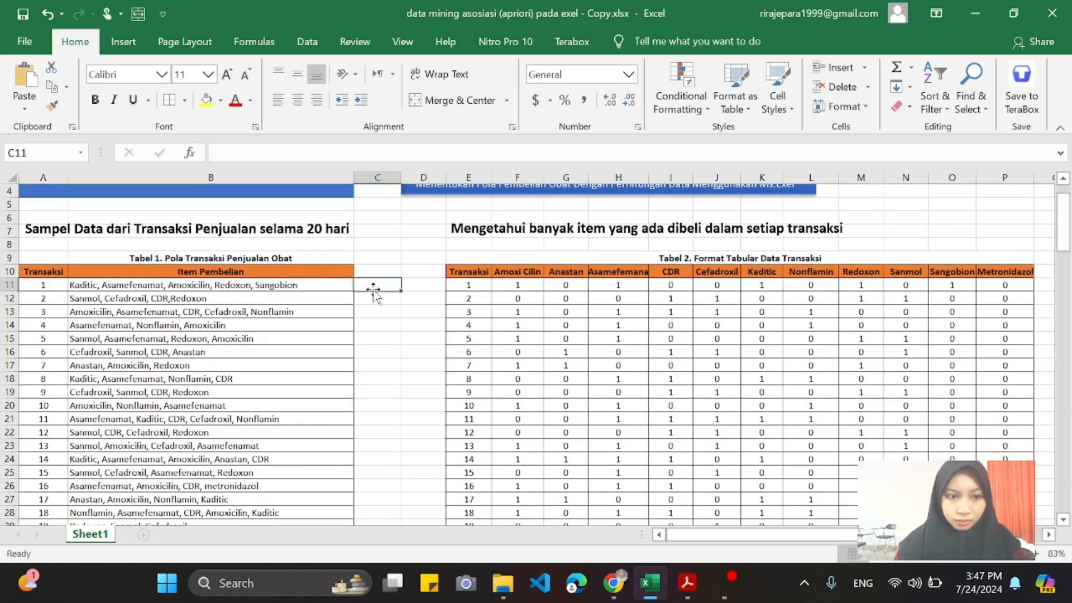
key("Down")
type("1")
key("Return")
key("Down")
key("Down")
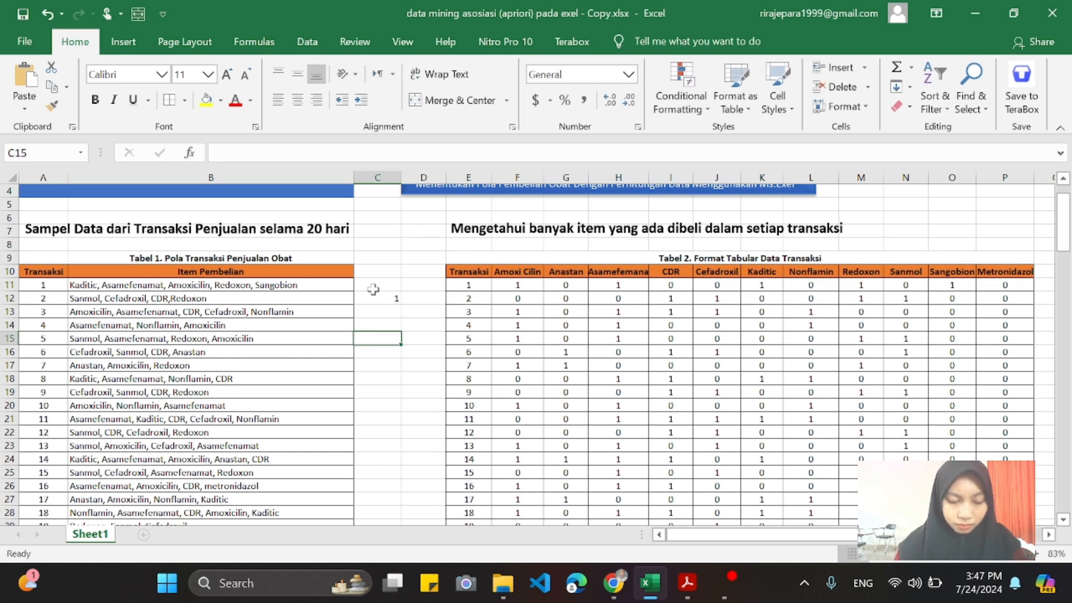
Continue the CDR, Sanmol recount with tally marks of 1 in column C beside transactions 6, 9 and 12.
scroll(373, 289, "down", 19)
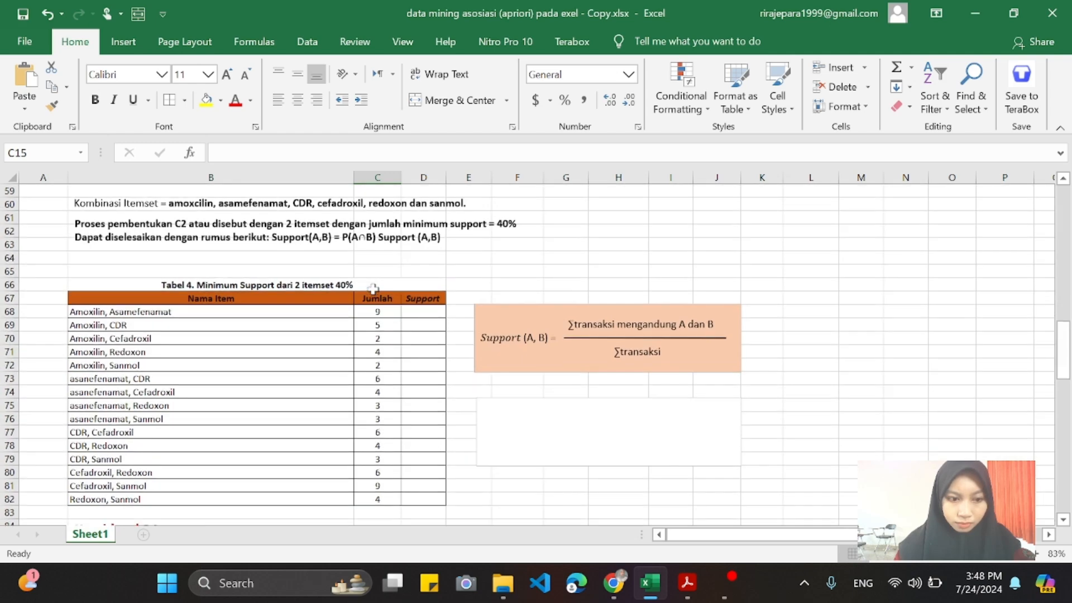
scroll(373, 289, "up", 17)
scroll(373, 289, "up", 1)
key("Down")
type("1")
key("Down")
key("Down")
key("Down")
type("1")
key("Down")
key("Down")
key("Down")
type("1")
Check the remaining transactions through number 20 for purchases containing both CDR and Sanmol.
key("Down")
key("Down")
key("Down")
key("Down")
key("Down")
key("Down")
key("Down")
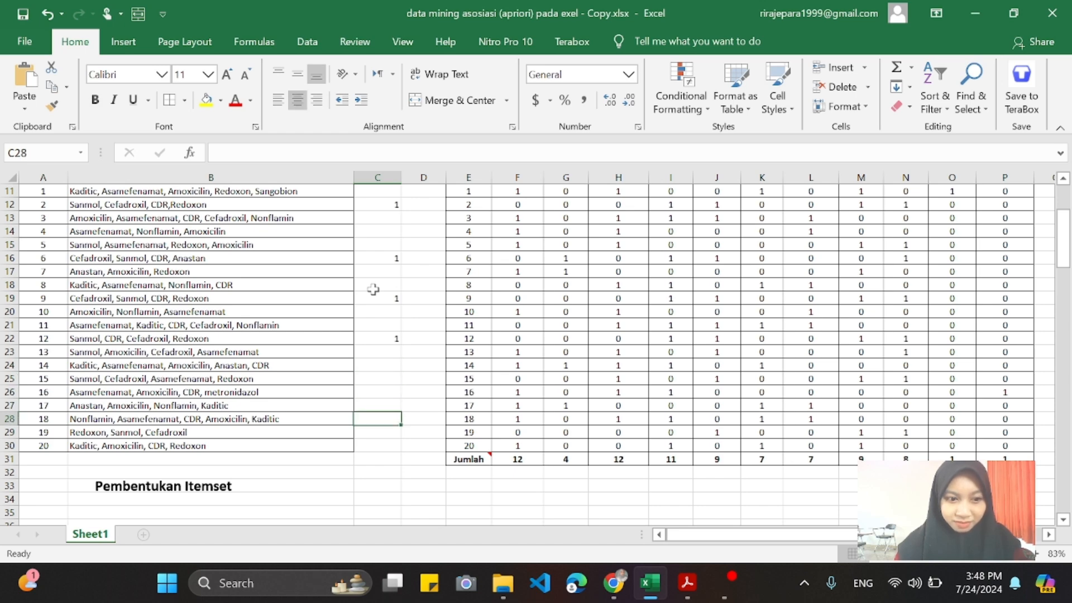
key("Down")
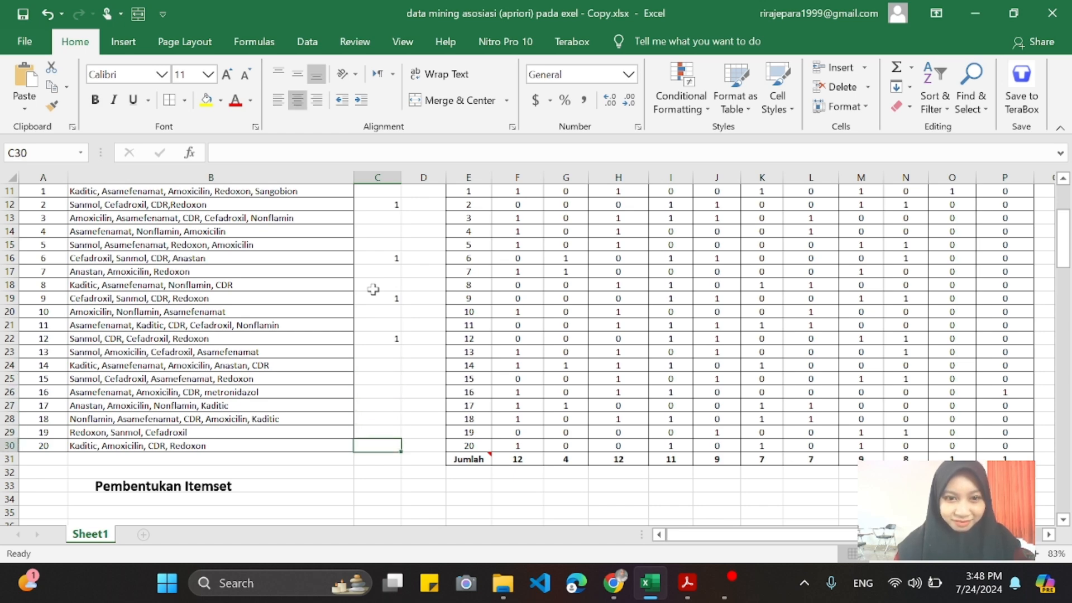
Set the Jumlah for CDR, Sanmol in Tabel 4 to 4.
scroll(372, 289, "down", 14)
scroll(375, 290, "down", 2)
left_click(379, 445)
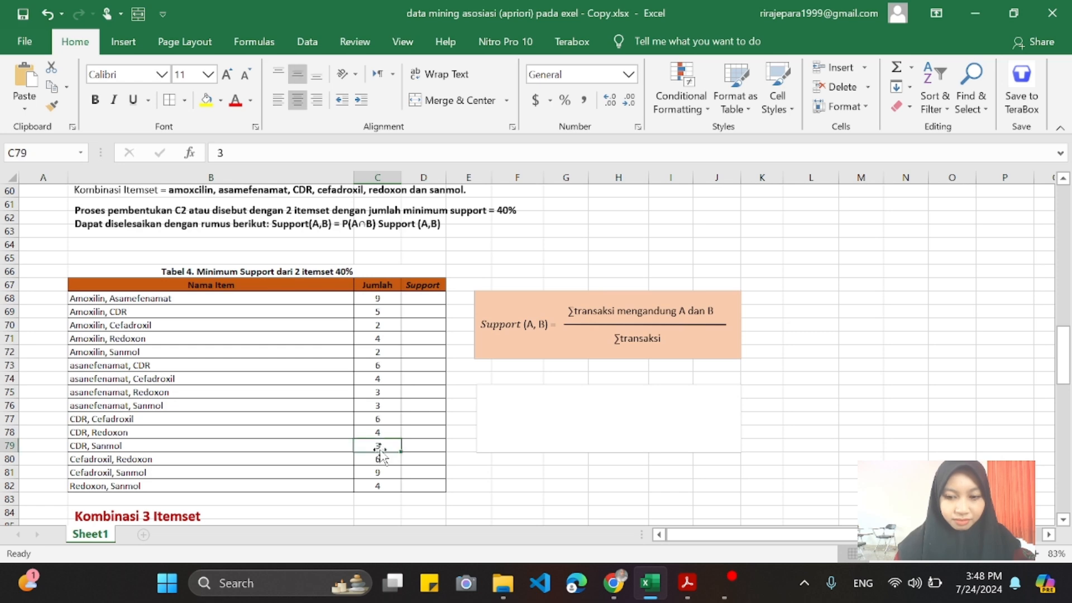
type("4")
left_click(384, 380)
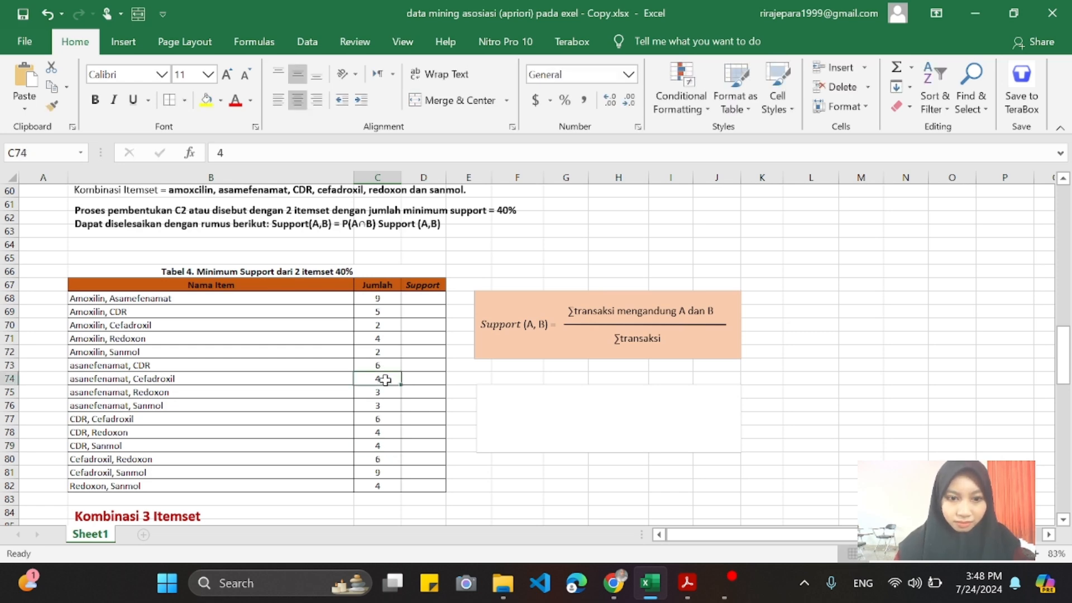
scroll(385, 380, "up", 1)
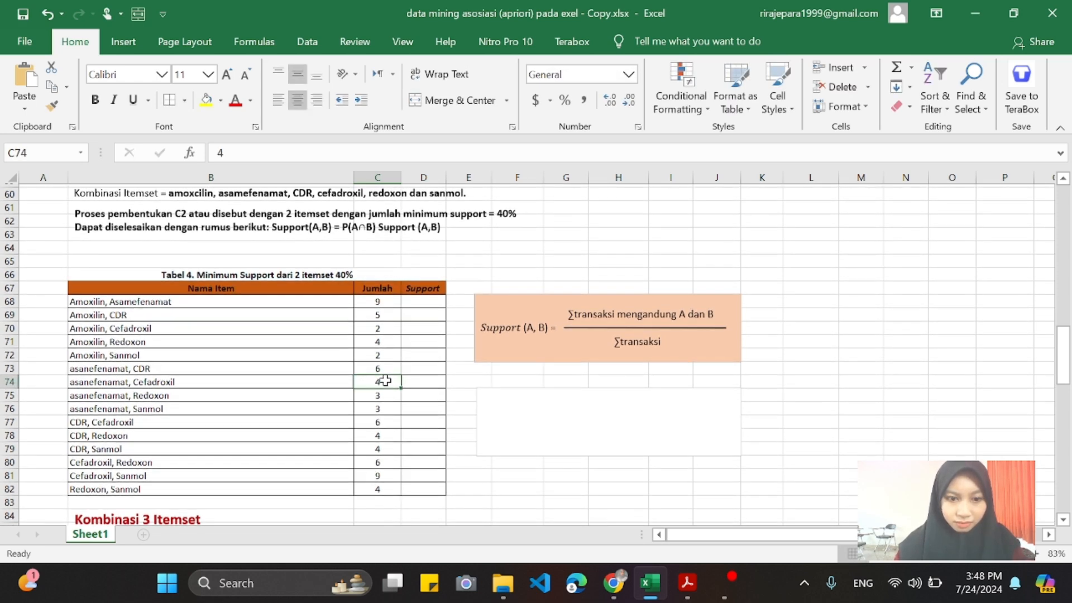
Clear the CDR, Sanmol tally marks from column C beside Tabel 1.
scroll(385, 380, "up", 18)
left_click_drag(385, 245, 404, 423)
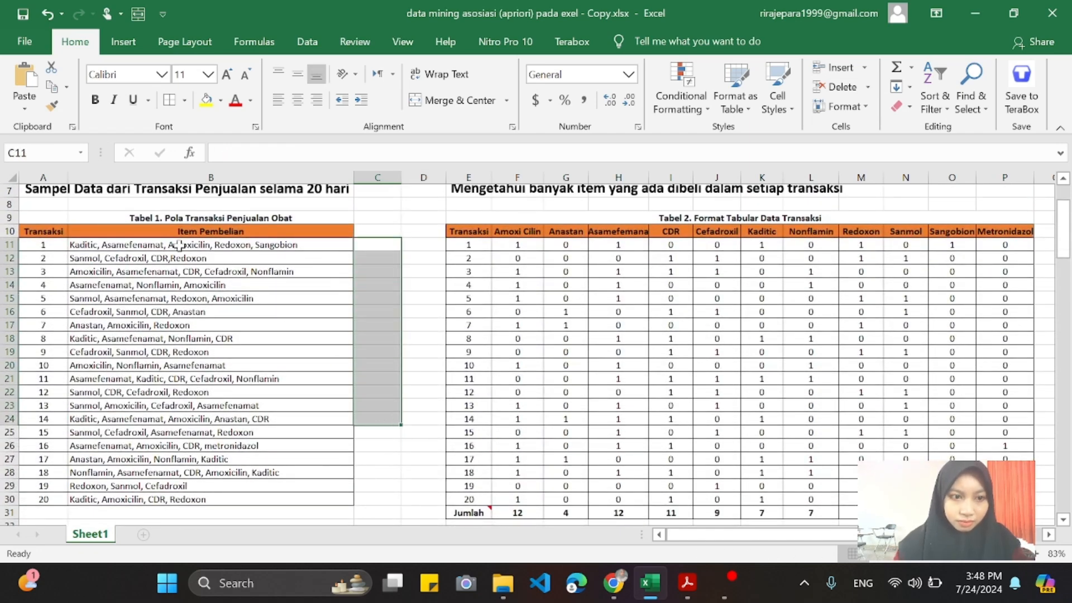
scroll(256, 246, "down", 16)
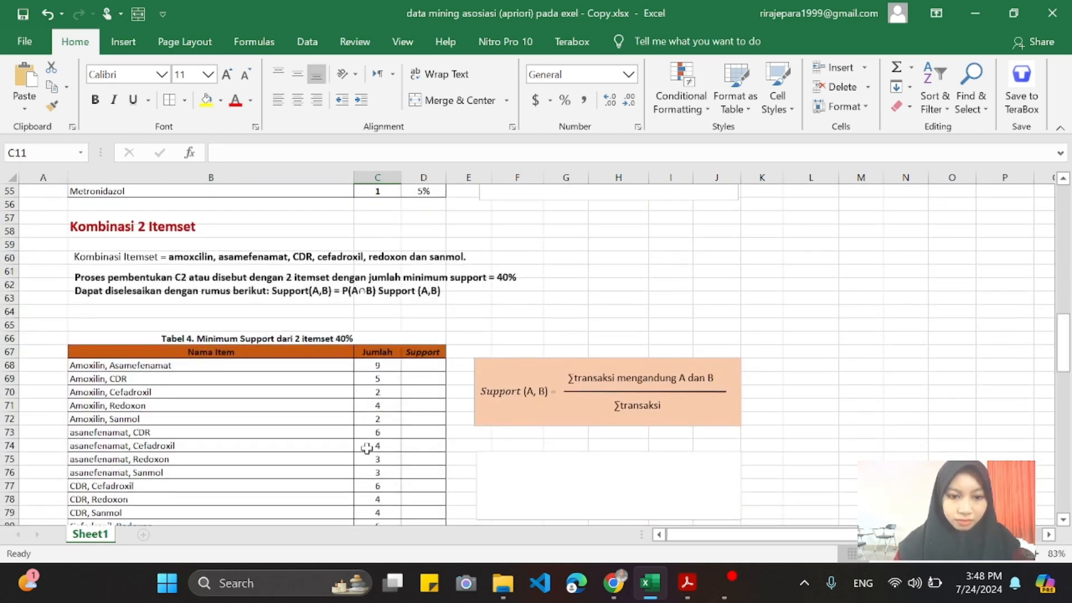
Begin a recount of the asanefenamat, Cefadroxil pair with a tally mark of 1 in column C beside transaction 3.
left_click(383, 447)
scroll(382, 449, "up", 17)
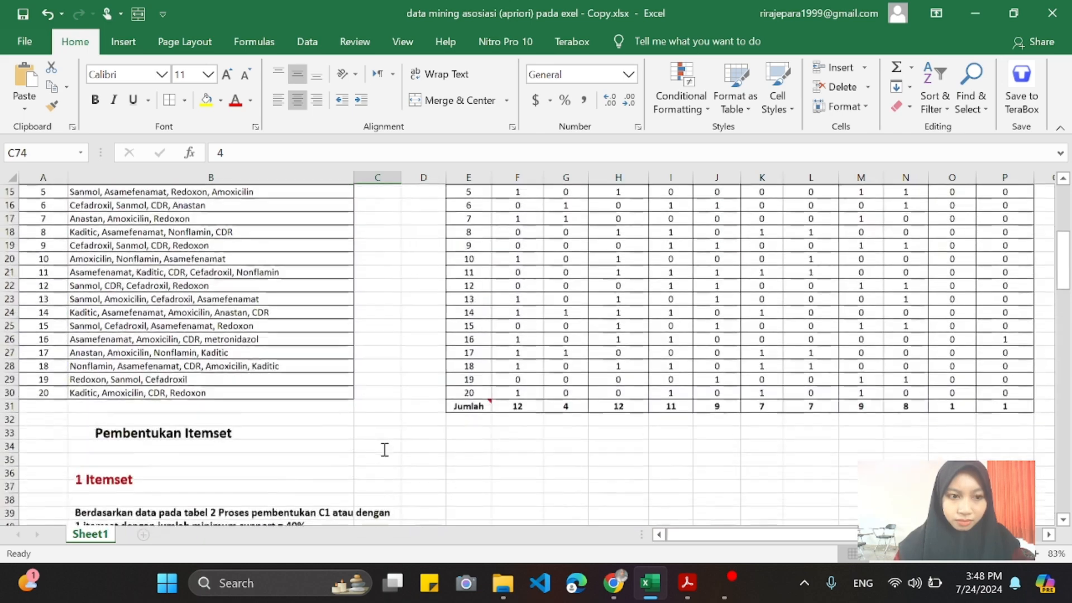
left_click(374, 326)
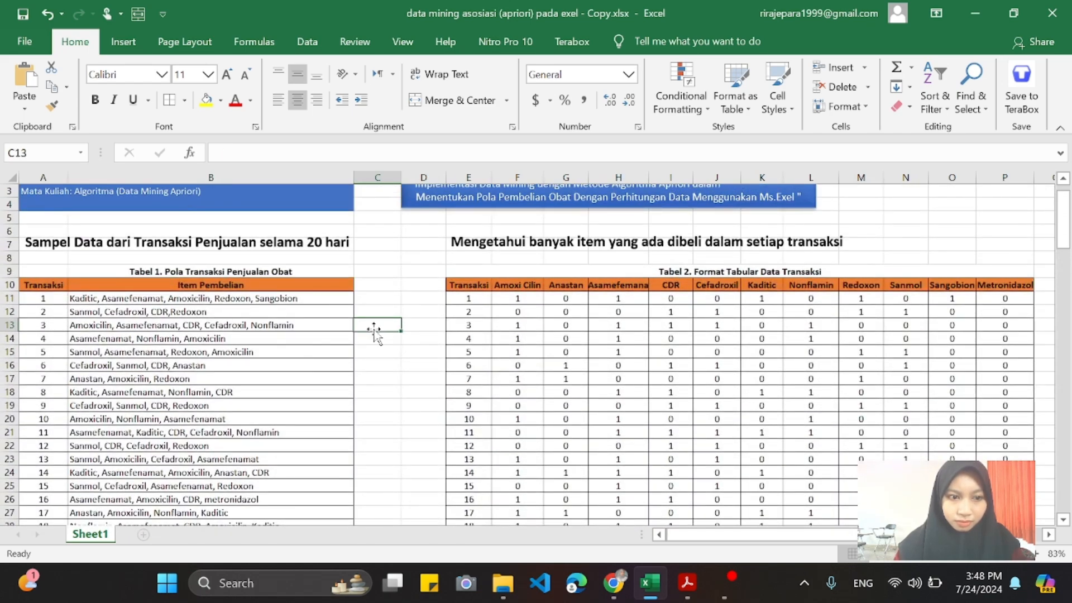
type("1")
key("Return")
key("Return")
key("Return")
key("Return")
key("Return")
key("Return")
key("Return")
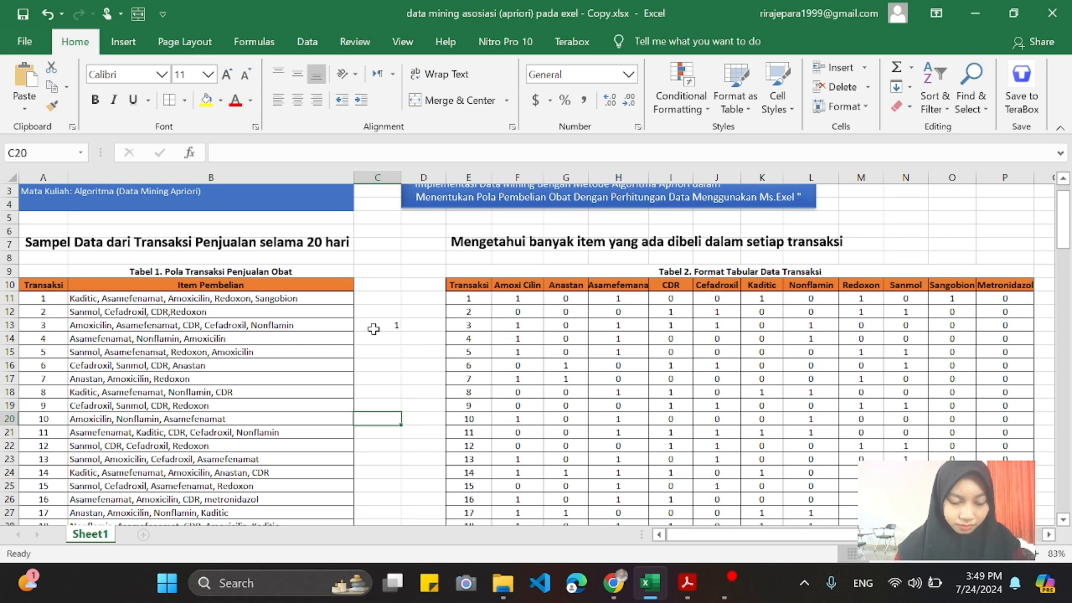
Continue the asanefenamat, Cefadroxil recount through transaction 20, adding tally marks of 1 in column C beside transactions 11, 13 and 15.
key("Return")
type("1")
key("Return")
key("Return")
type("1")
key("Return")
key("Return")
type("1")
key("Return")
key("Return")
key("Return")
key("Return")
key("Return")
key("Return")
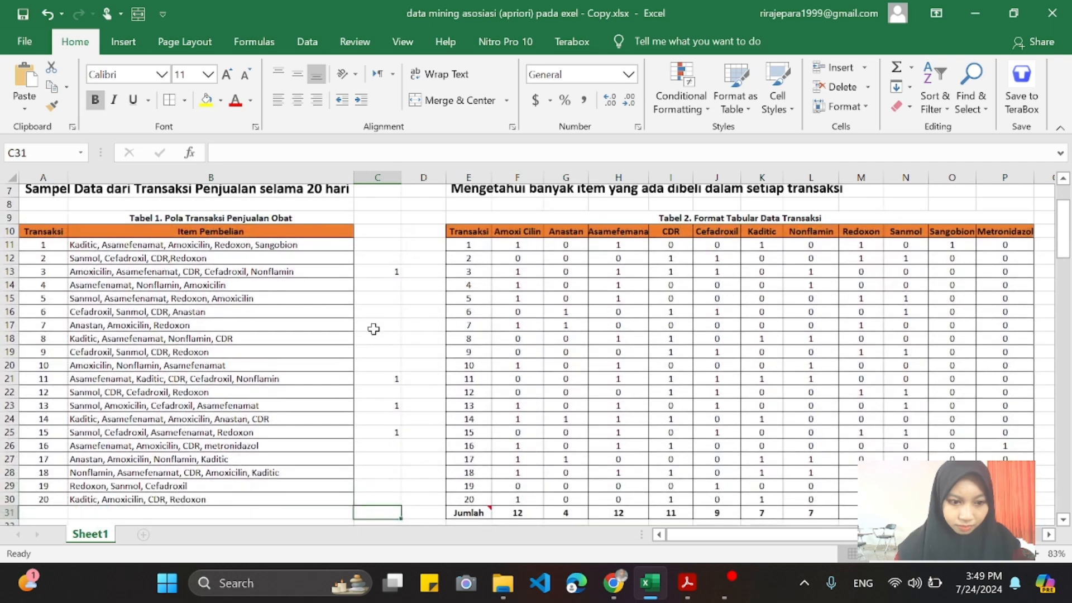
Clear the asanefenamat, Cefadroxil tally marks from column C and check that pair's Jumlah in Tabel 4.
left_click_drag(380, 245, 398, 462)
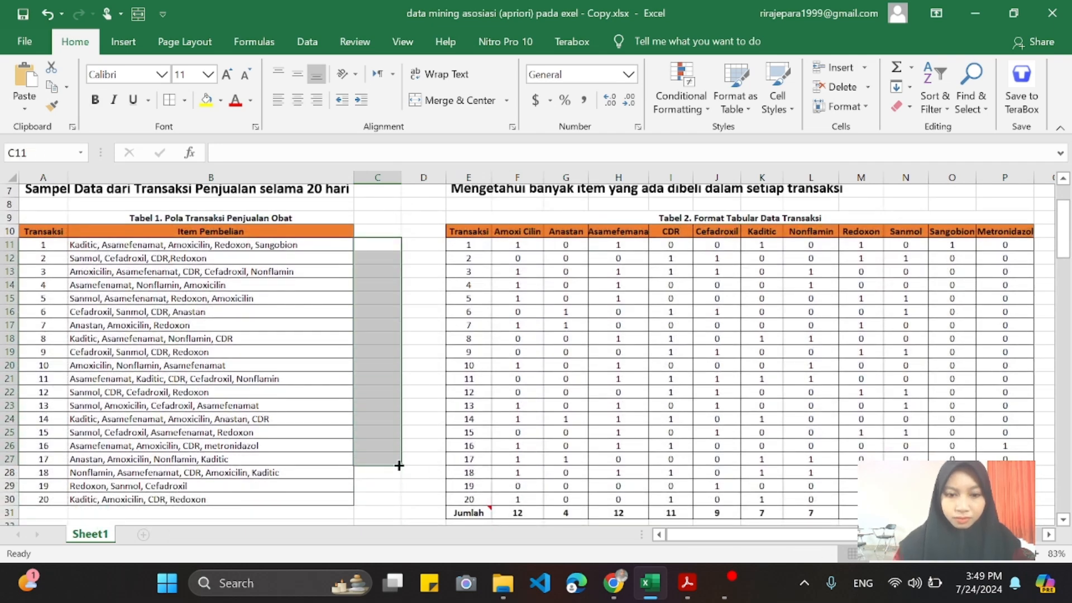
scroll(398, 464, "down", 15)
scroll(397, 464, "down", 2)
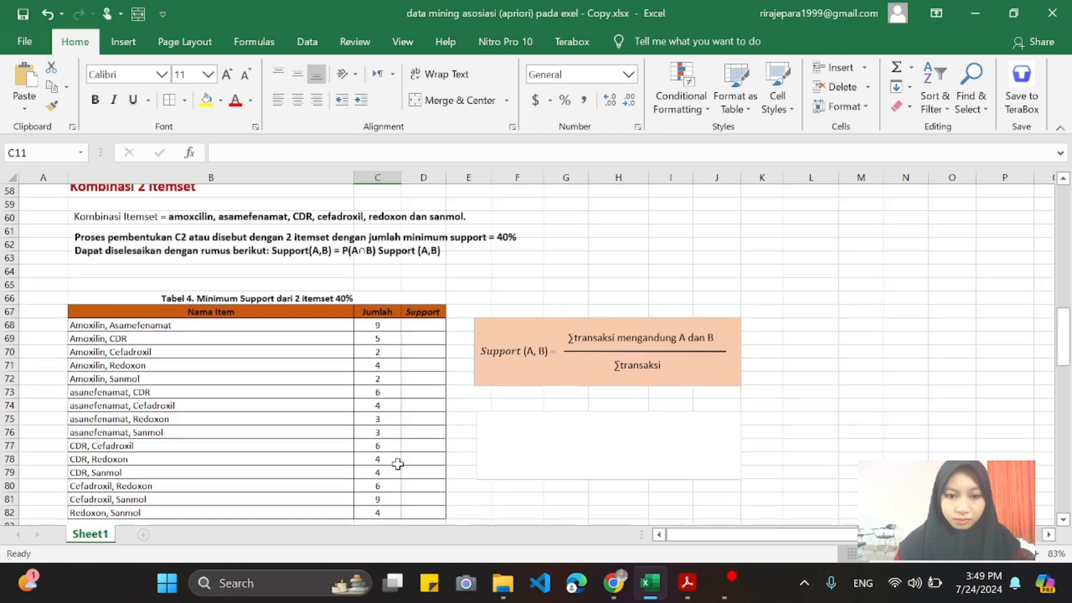
left_click(380, 407)
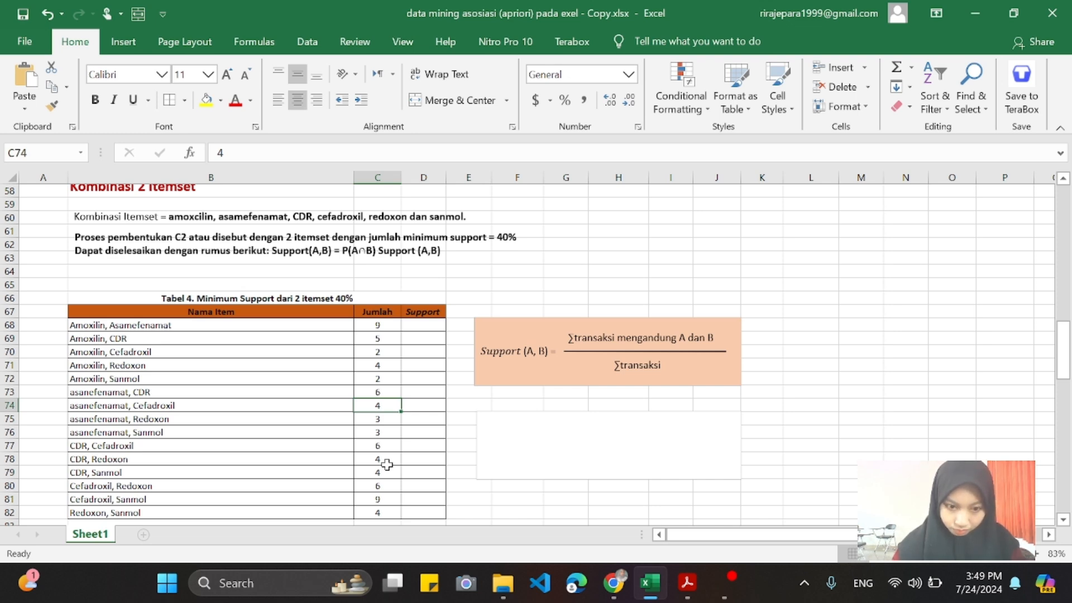
Begin a recount of the Redoxon, Sanmol pair with tally marks of 1 in column C beside transactions 2 and 4.
scroll(386, 464, "up", 17)
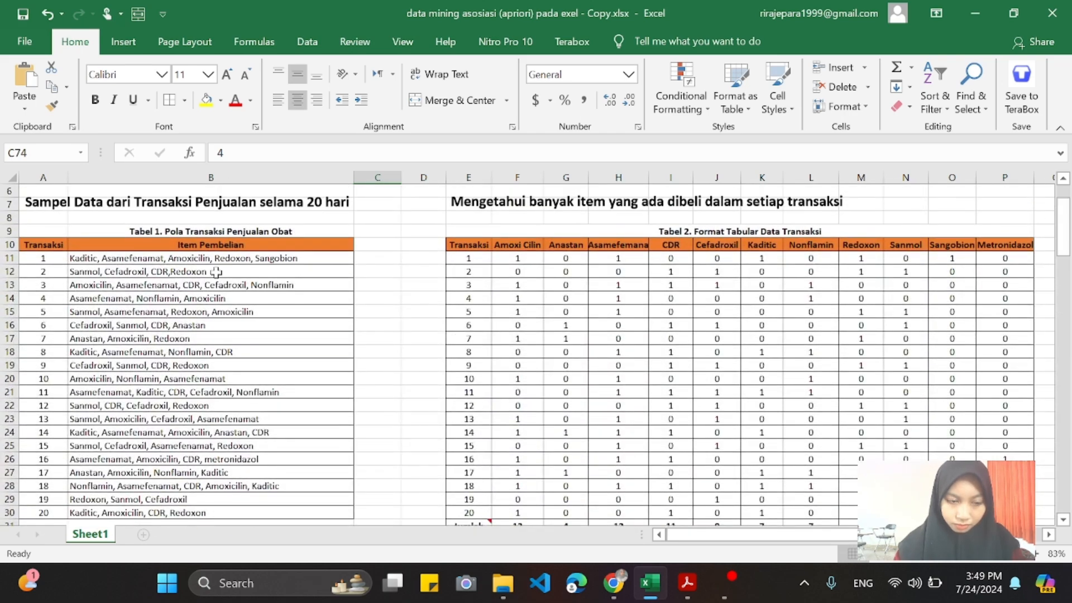
left_click(378, 272)
type("1")
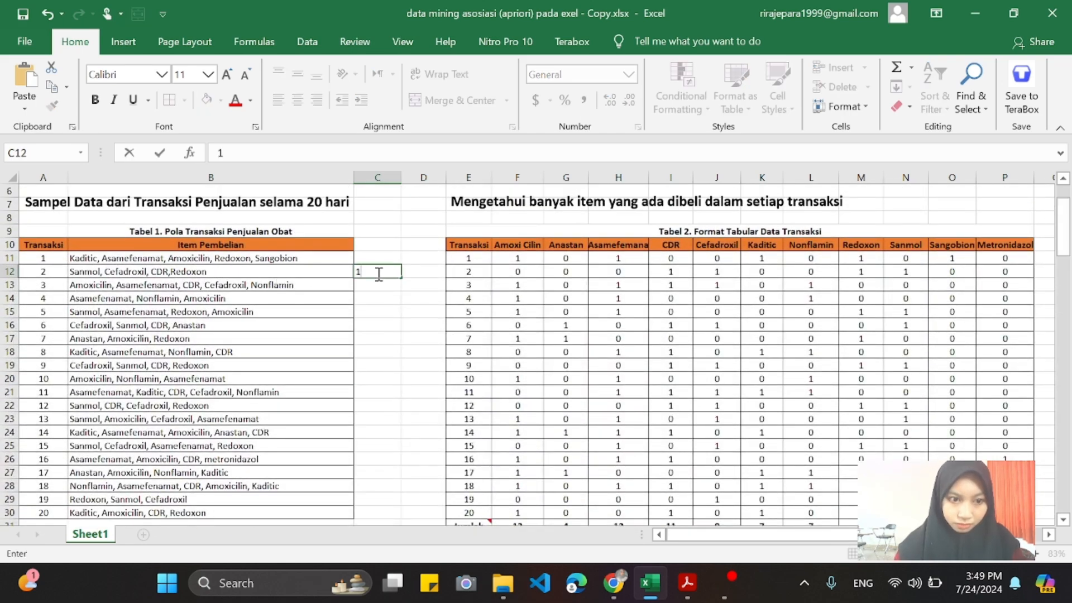
key("Return")
key("Return")
key("Return")
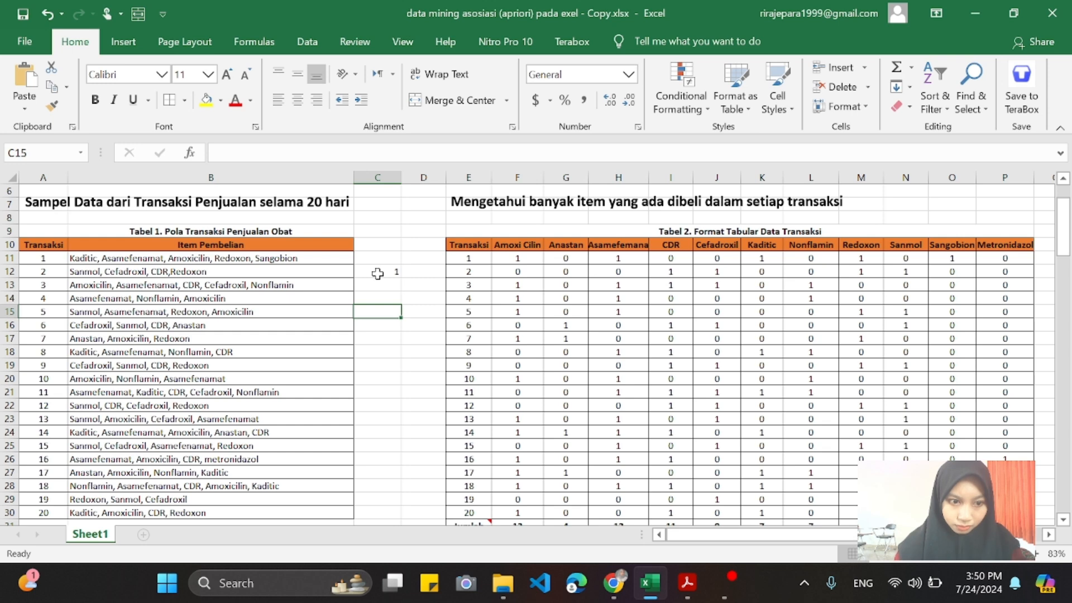
key("Up")
type("1")
key("Return")
key("Return")
key("Return")
key("Return")
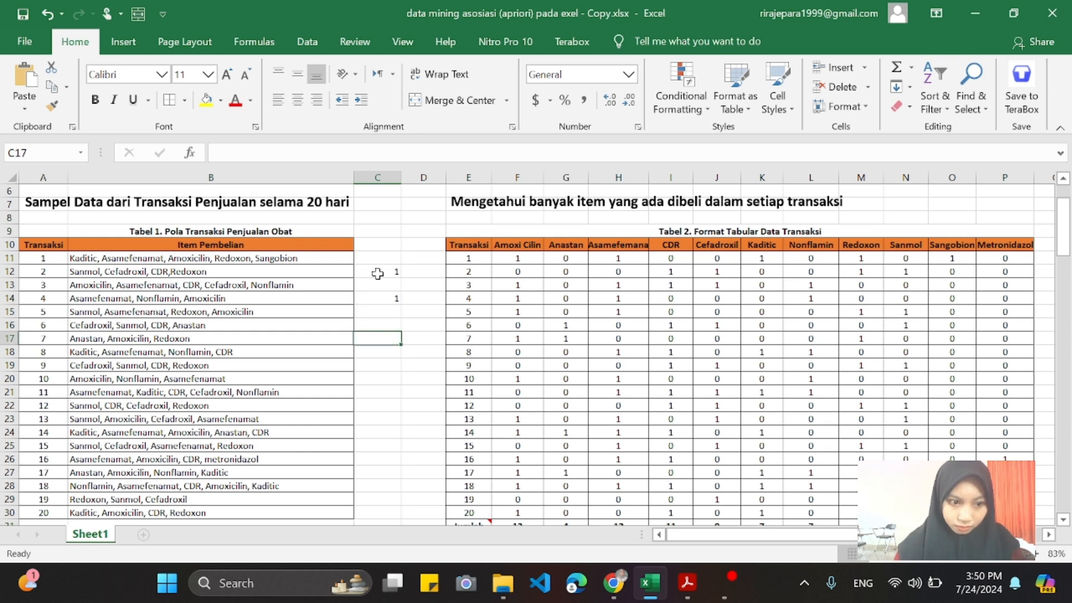
Continue the Redoxon, Sanmol recount with tally marks of 1 in column C beside transactions 9, 12, 15 and 19.
key("Return")
type("1")
key("Return")
key("Return")
key("Return")
type("1")
key("Return")
key("Return")
key("Return")
type("1")
key("Return")
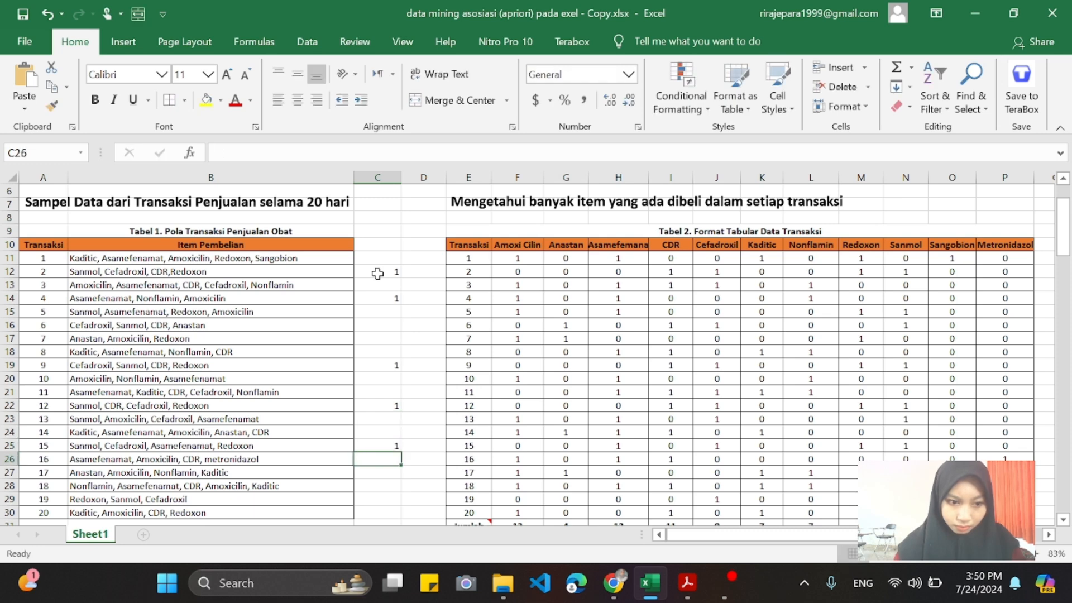
key("Return")
key("Return")
key("Return")
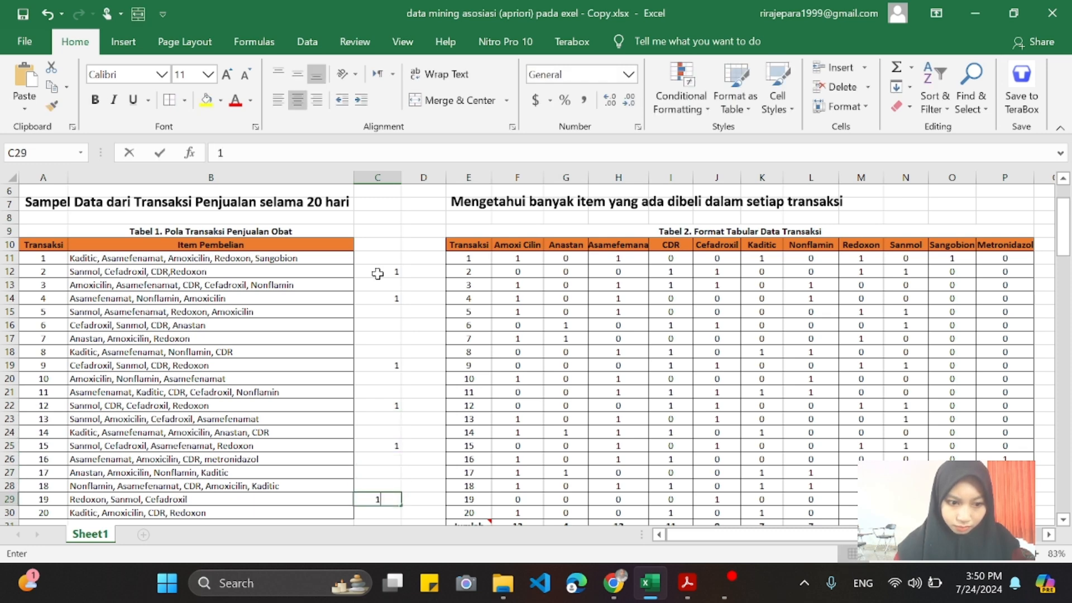
type("1")
Clear the column C tally marks beside Tabel 1 and set the Jumlah for Redoxon, Sanmol in Tabel 4 to 6.
left_click_drag(378, 273, 394, 495)
scroll(394, 495, "down", 20)
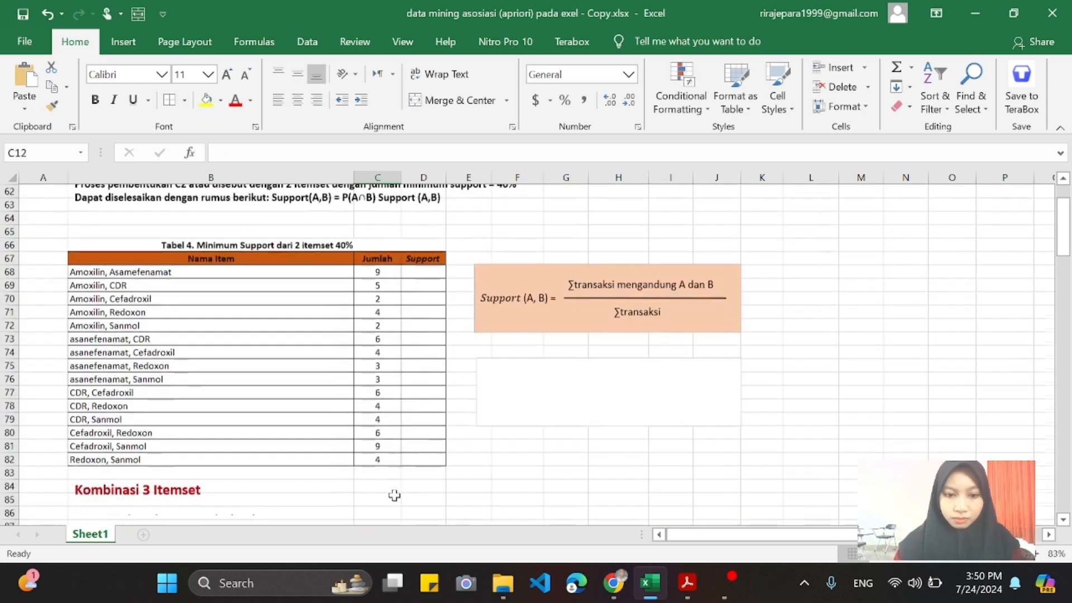
left_click(388, 418)
type("6")
key("Return")
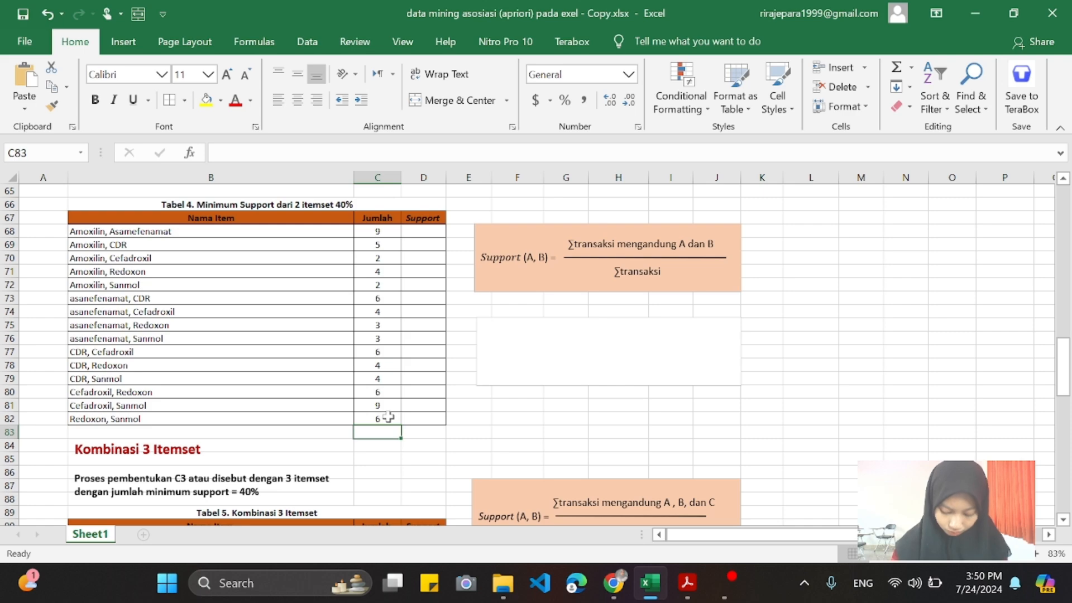
Begin a recount of the Cefadroxil, Redoxon pair with a tally mark of 1 in column C beside transaction 2.
left_click(375, 392)
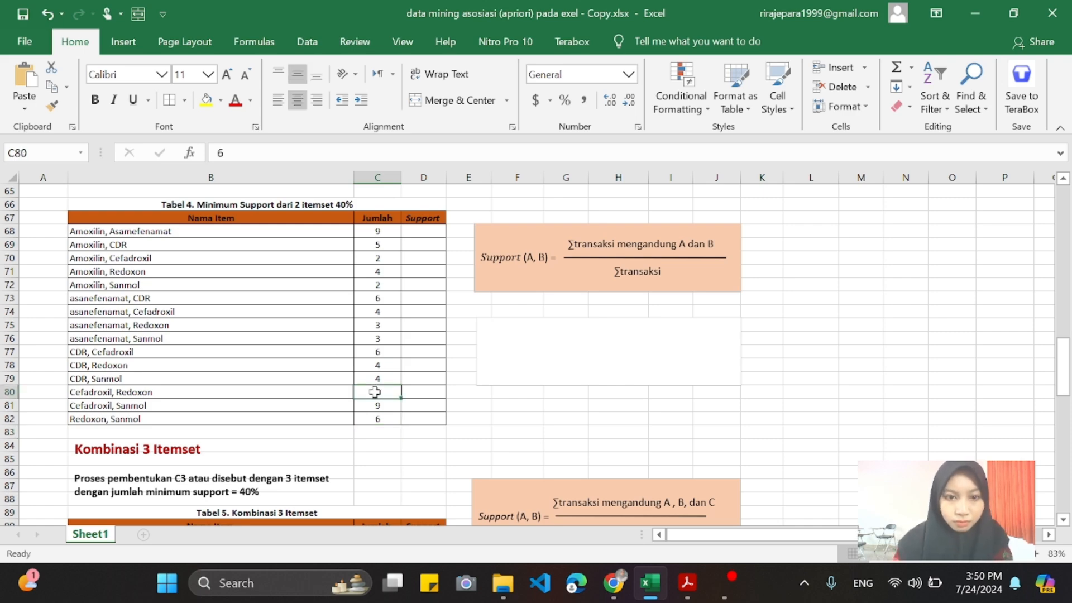
scroll(374, 392, "up", 10)
scroll(374, 391, "down", 8)
scroll(374, 391, "up", 20)
scroll(375, 392, "up", 2)
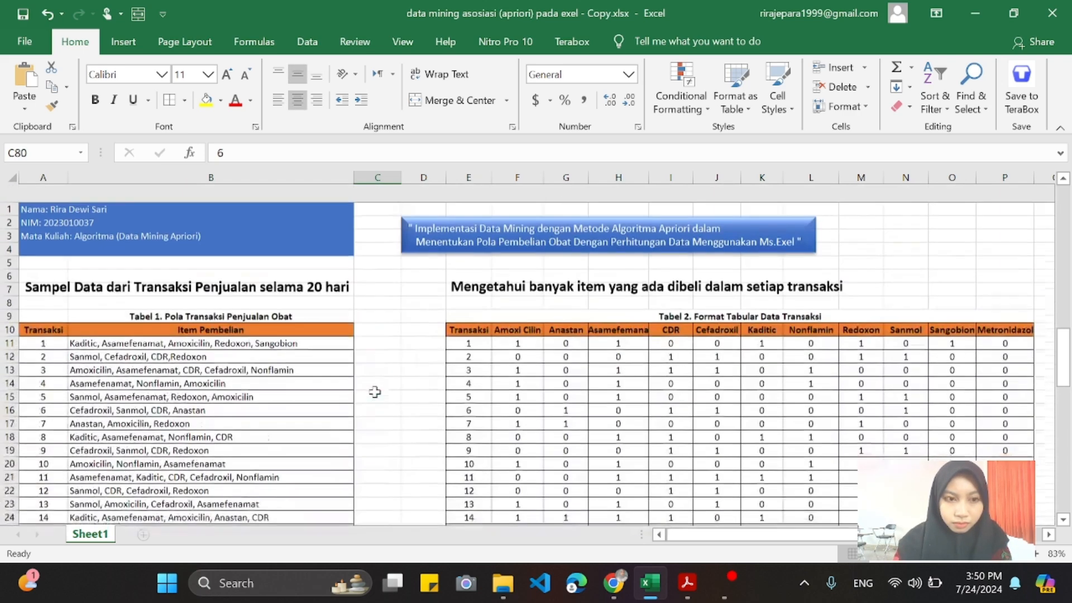
left_click(362, 338)
type("1")
key("Return")
key("Down")
key("Down")
key("Down")
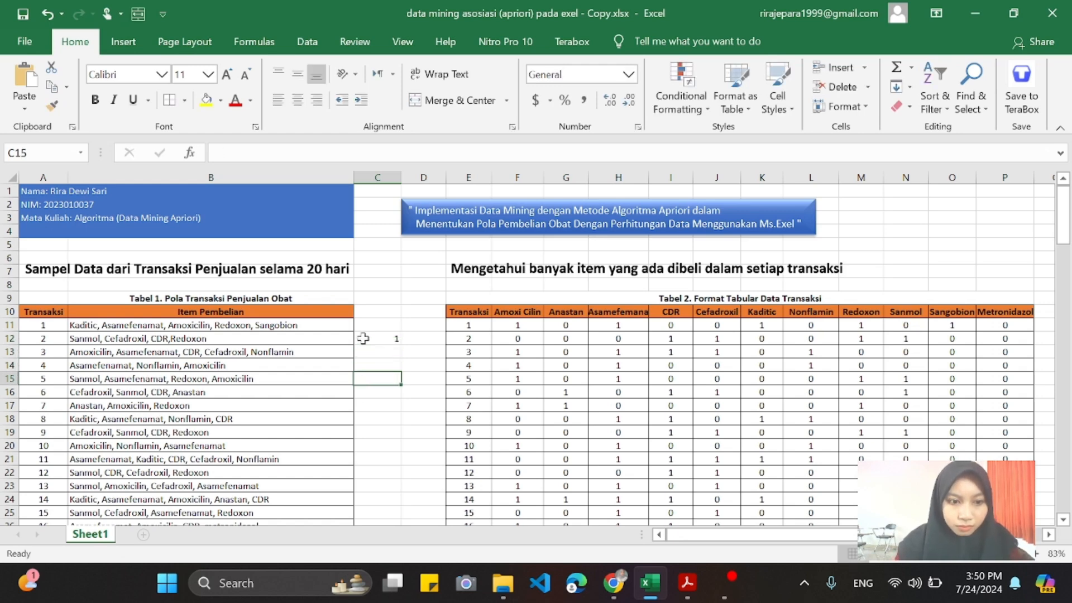
Continue the Cefadroxil, Redoxon recount with tally marks of 1 in column C beside transactions 9 and 12.
key("Down")
key("Down")
key("Down")
type("1")
key("Return")
key("Down")
key("Down")
type("1")
key("Return")
Finish the Cefadroxil, Redoxon recount with tally marks of 1 in column C beside transactions 15 and 19.
key("Down")
key("Down")
type("1")
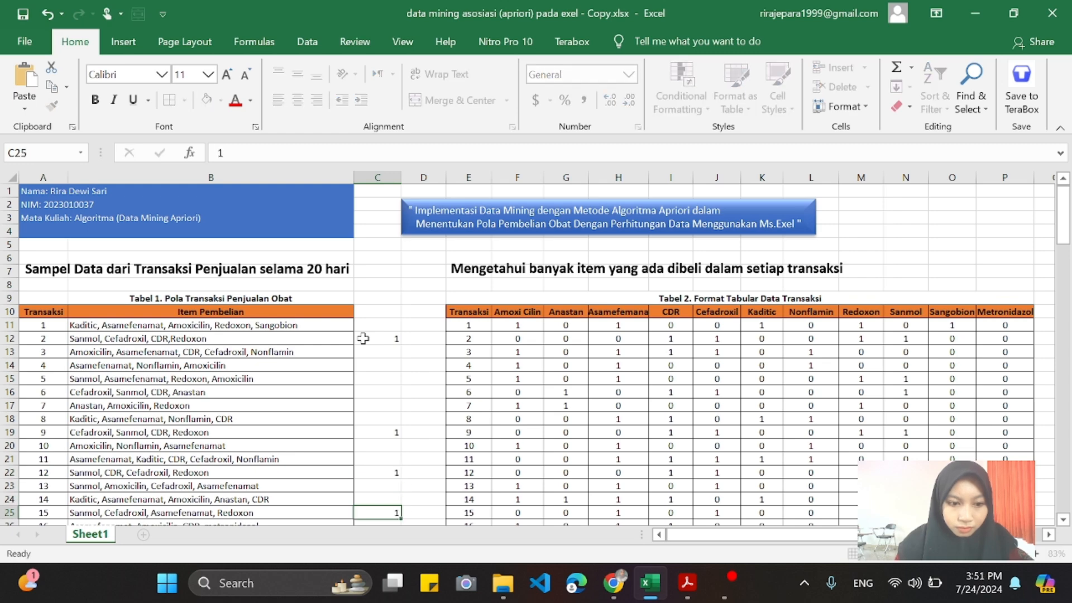
key("Return")
key("Down")
key("Down")
key("Down")
type("1")
key("Return")
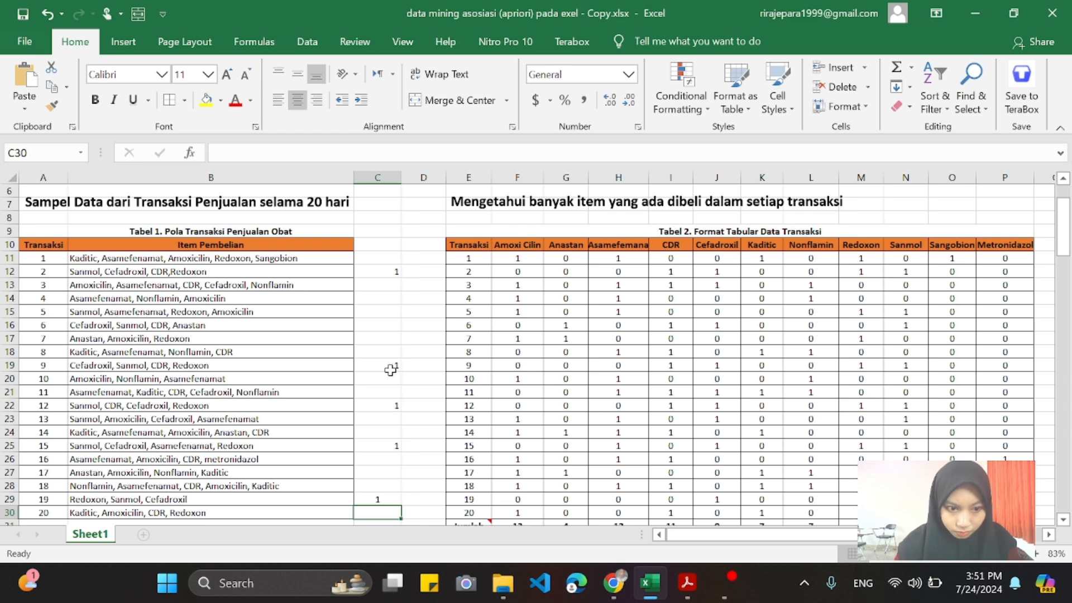
Clear the Cefadroxil, Redoxon tally marks from column C and return to Tabel 4.
left_click_drag(386, 272, 378, 502)
scroll(378, 504, "down", 16)
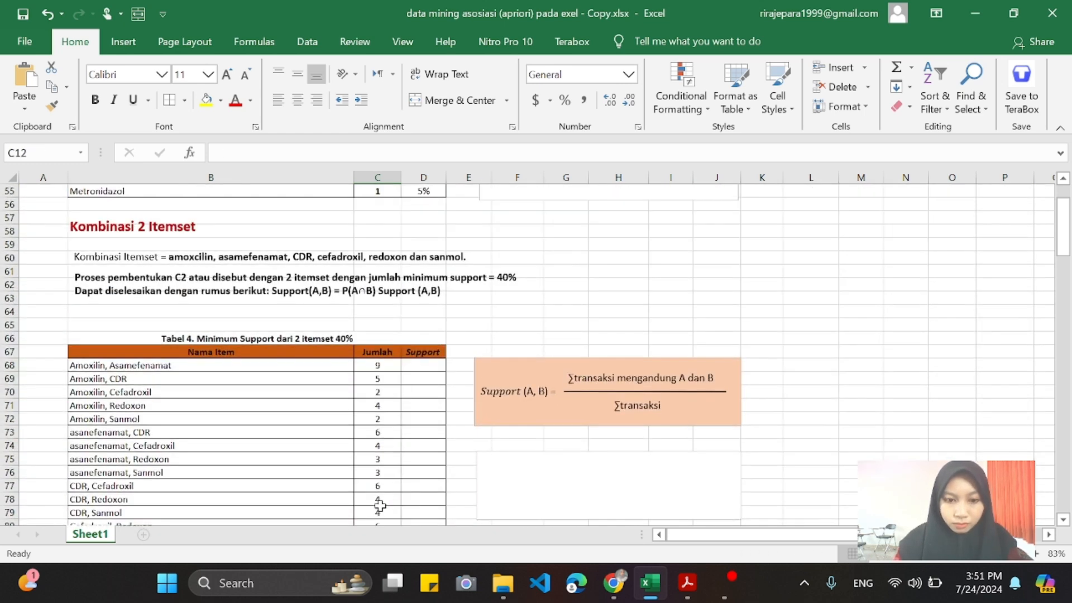
scroll(384, 485, "down", 2)
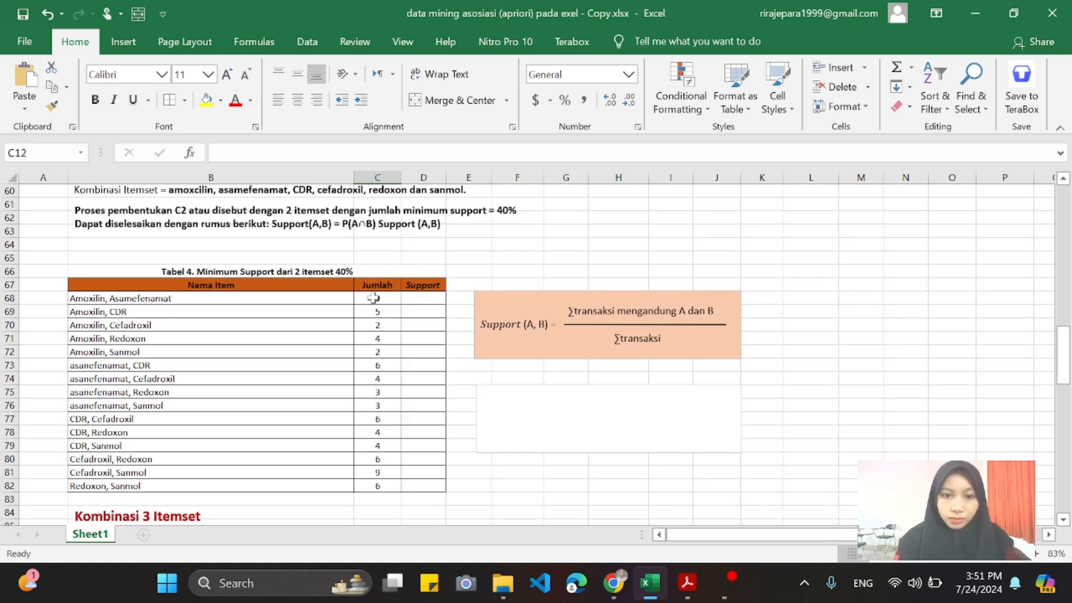
Calculate the Support for Amoxilin, Asamefenamat in D68 of Tabel 4 with the formula =C68/20.
left_click(373, 298)
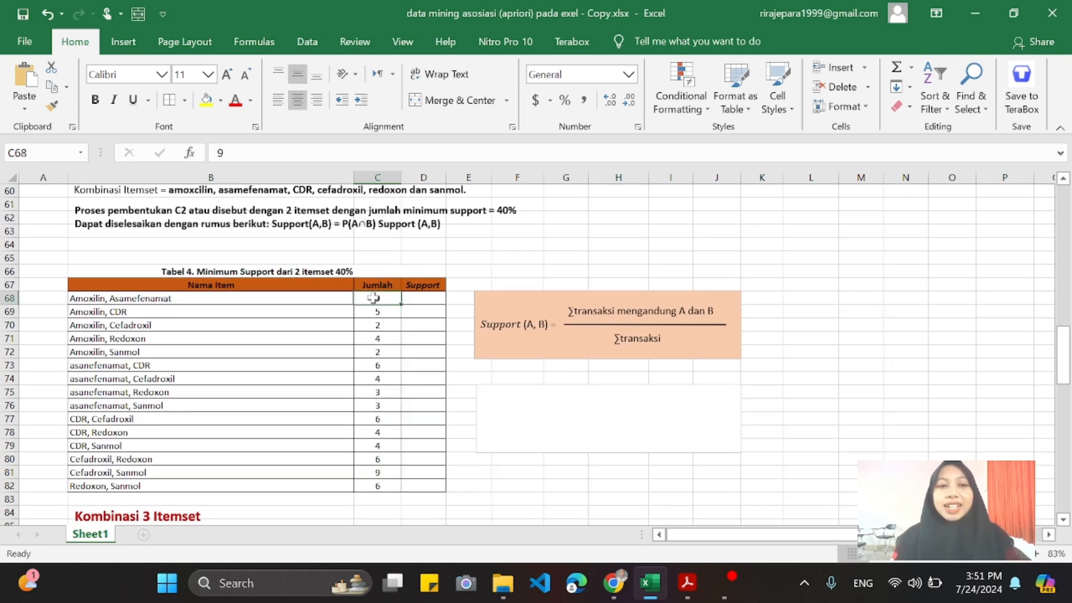
scroll(373, 298, "up", 2)
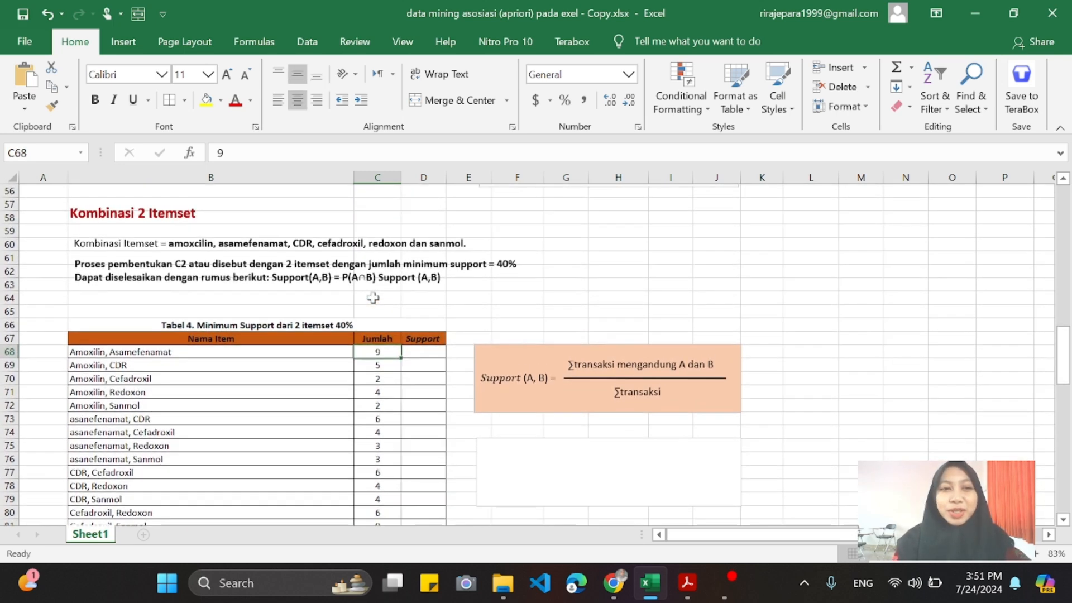
left_click(419, 353)
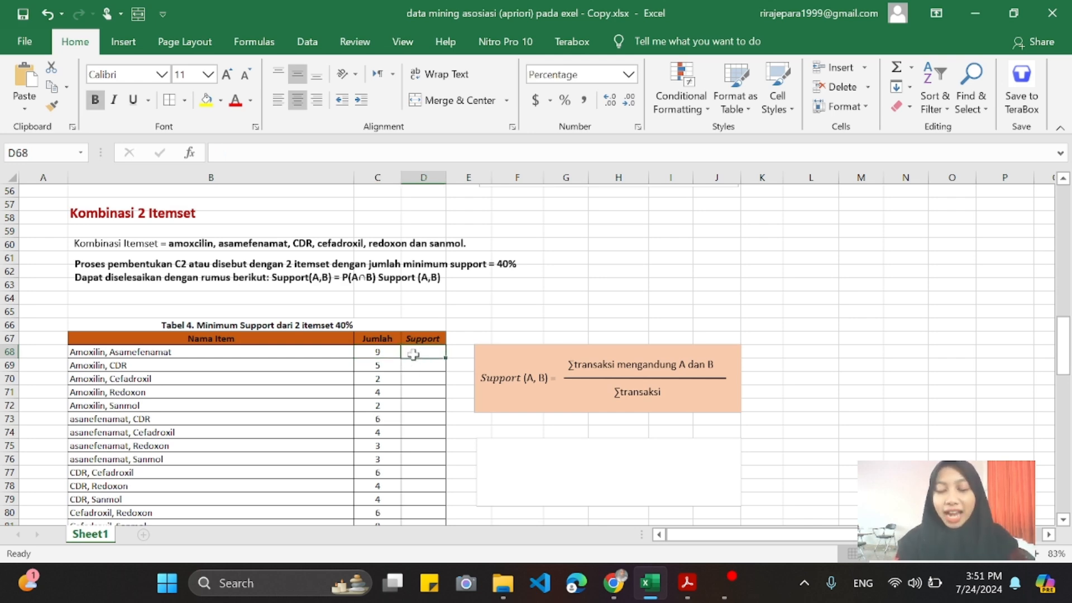
type("=")
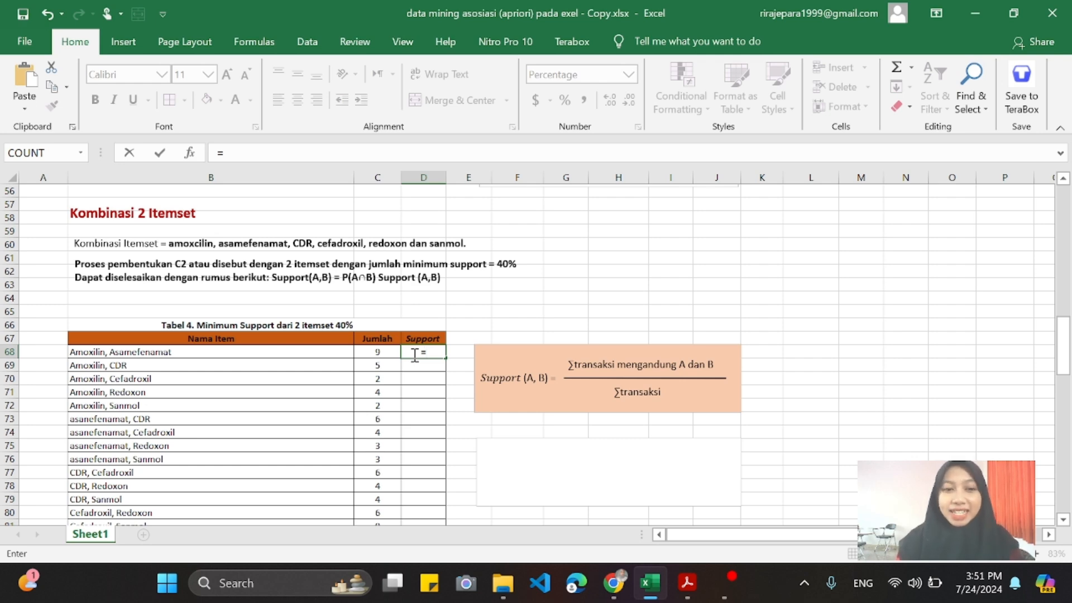
key("Left")
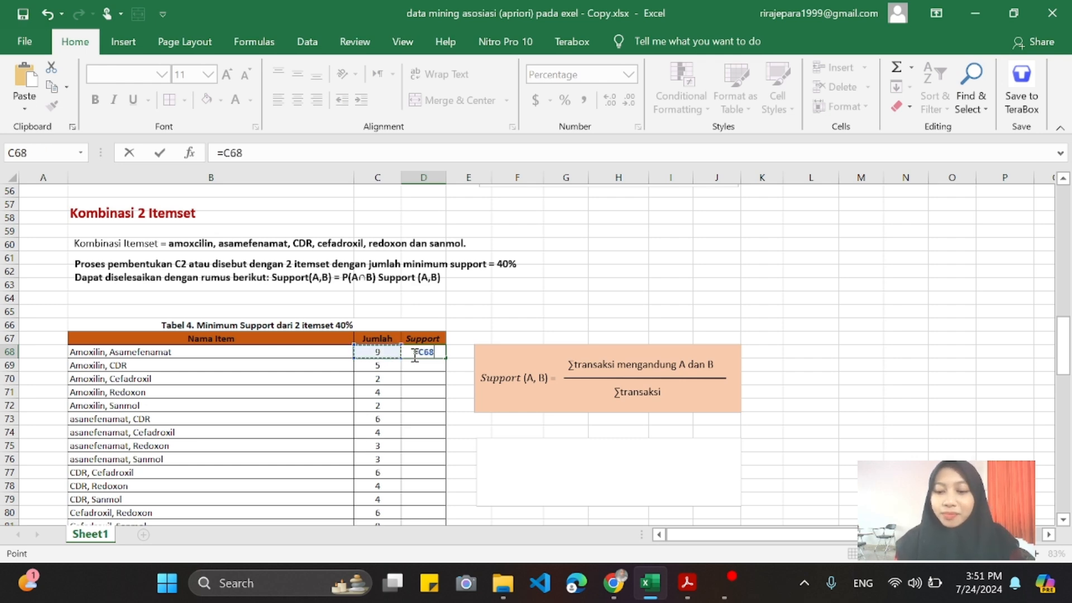
type("/20")
key("Return")
Calculate the Support for Amoxilin, CDR in D69 with the formula =C69/20.
key("Down")
key("Up")
type("=")
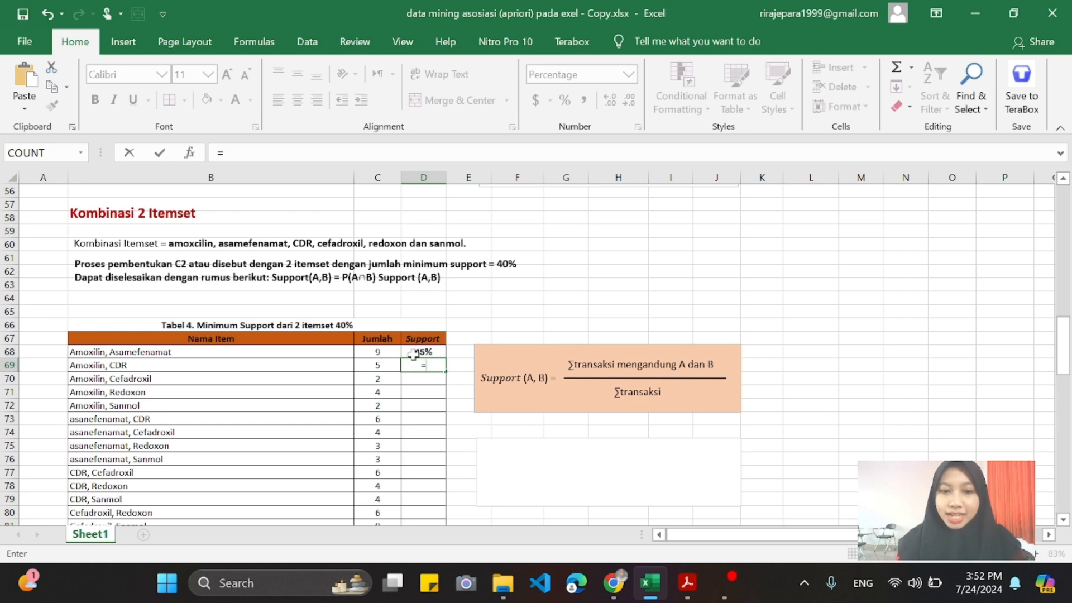
key("Left")
type("/20")
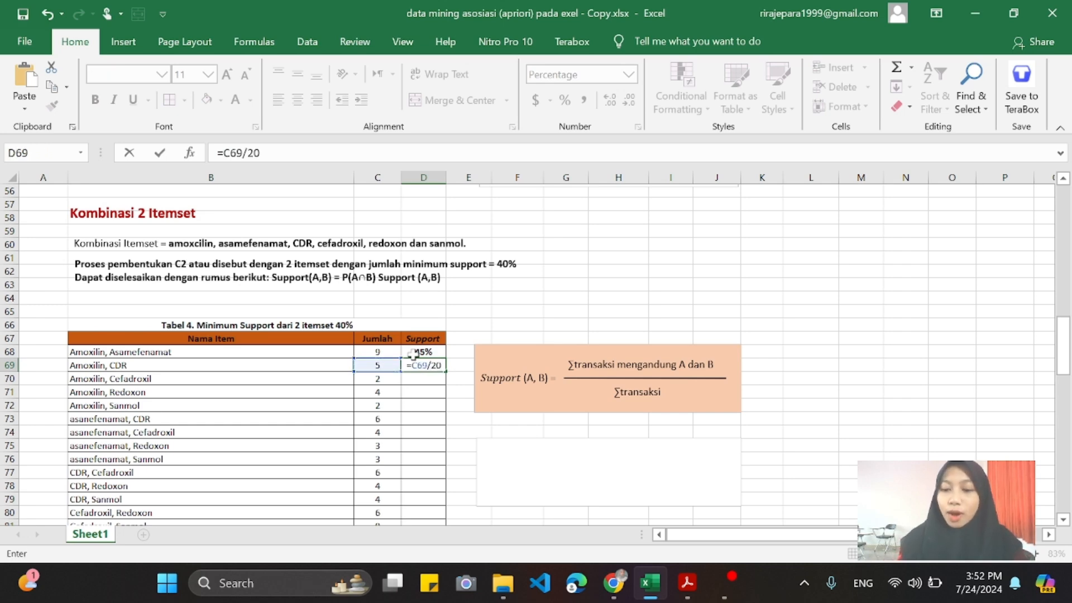
key("Return")
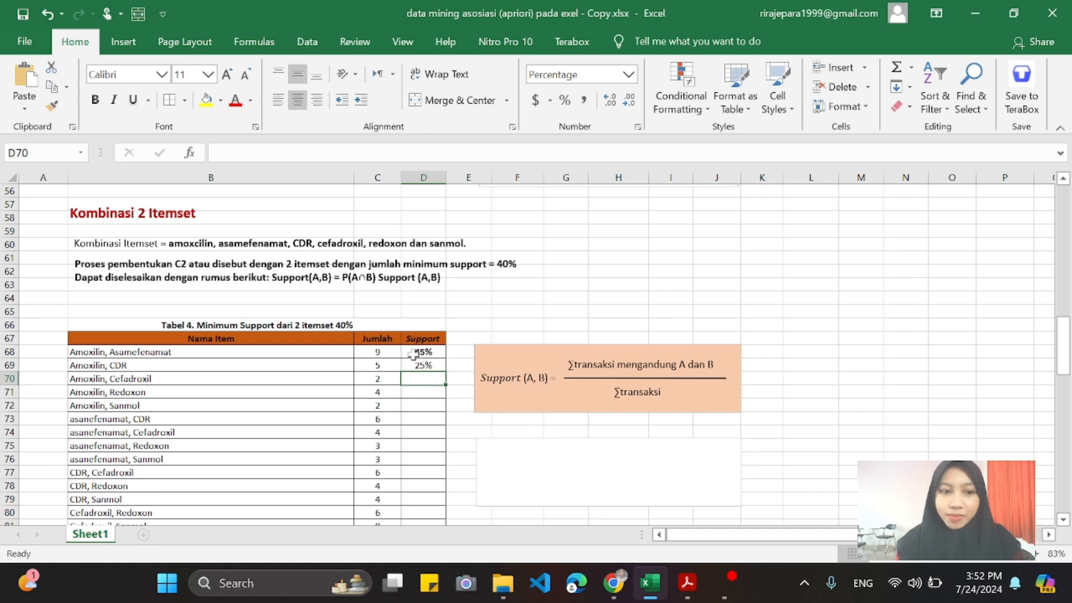
Calculate the Support for Amoxilin, Cefadroxil in D70 with the formula =C70/20.
type("=")
key("Left")
type("/20")
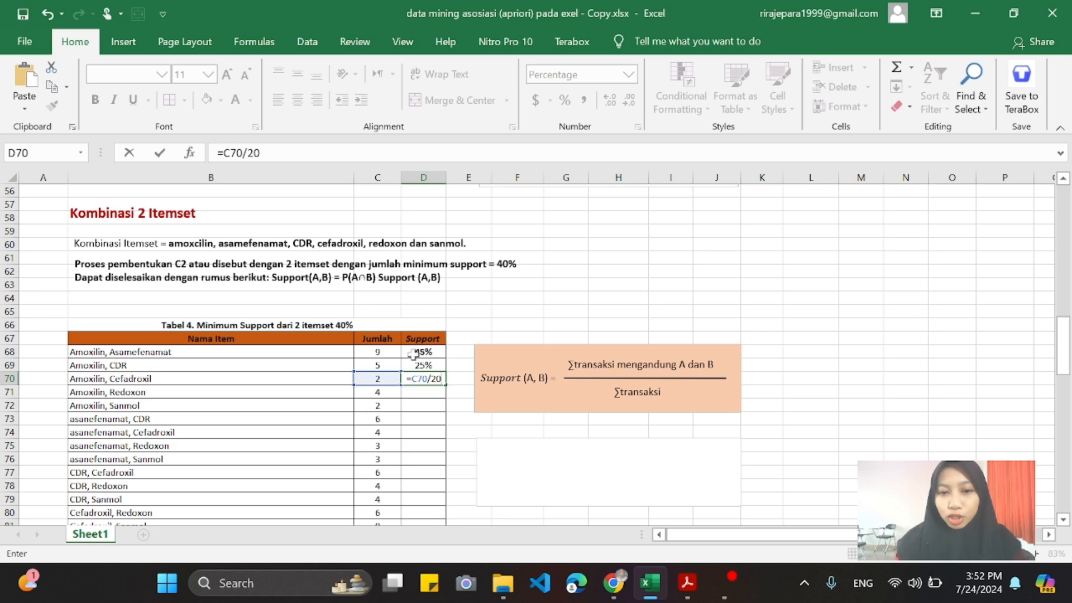
key("Return")
Calculate the Support for Amoxilin, Redoxon in D71 with =C71/20 and for Amoxilin, Sanmol in D72 with =C72/20.
type("=")
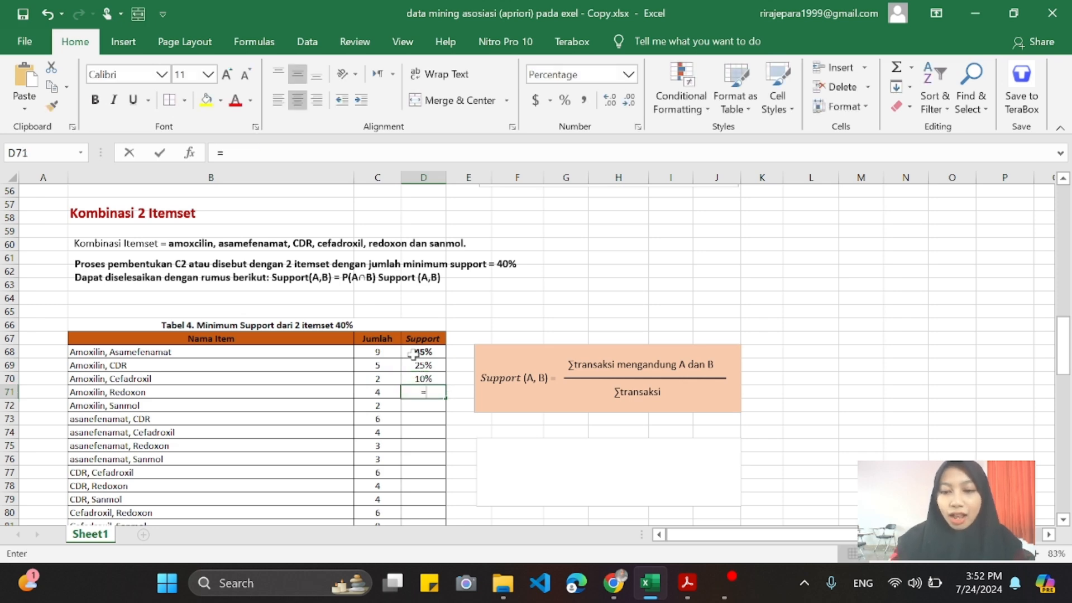
type("4")
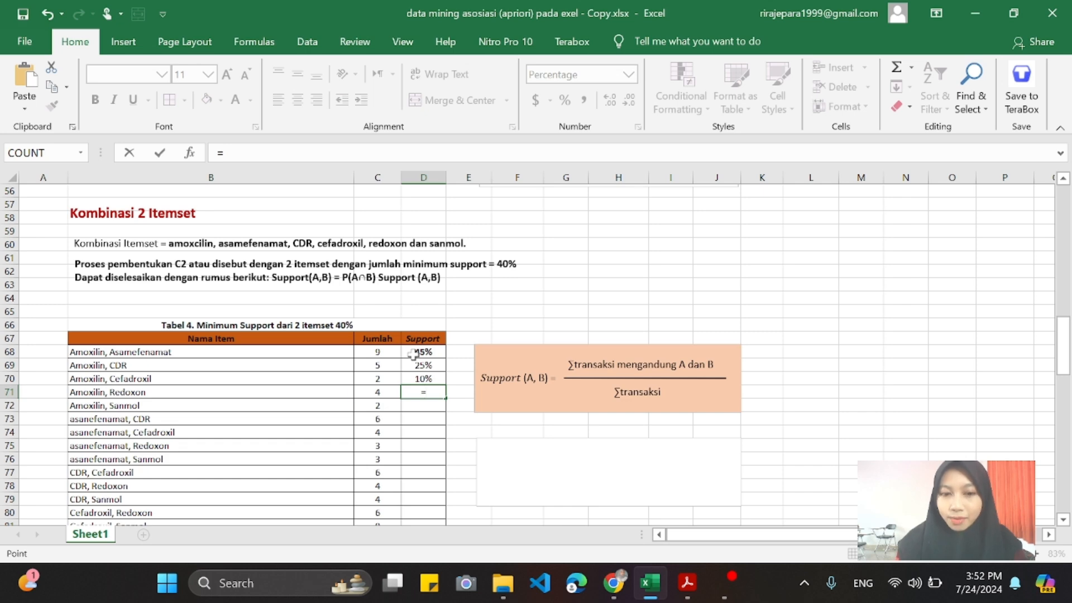
key("Left")
type("/20")
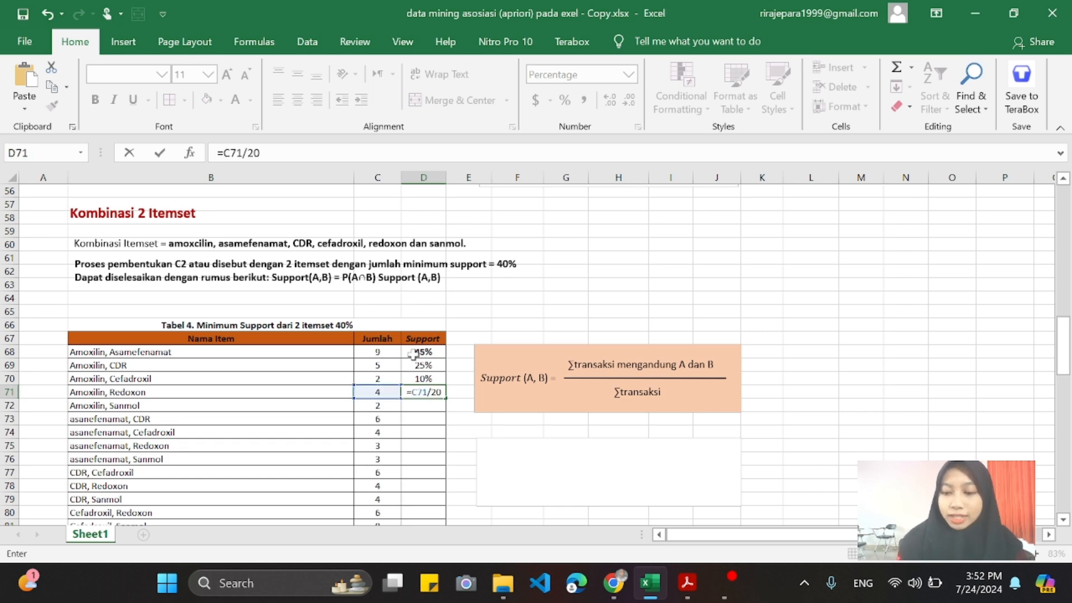
key("Return")
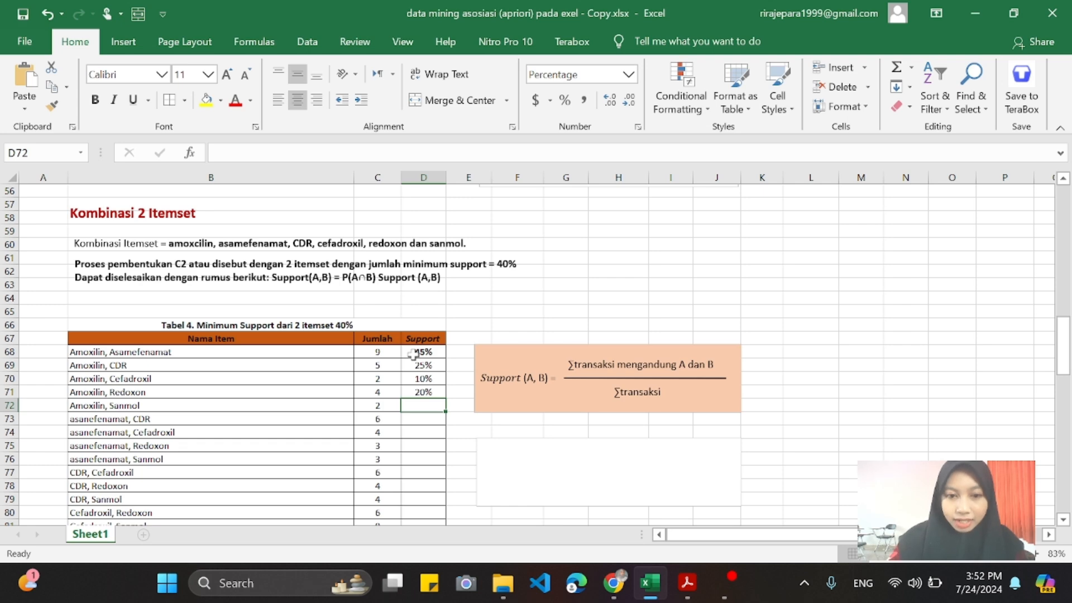
type("=")
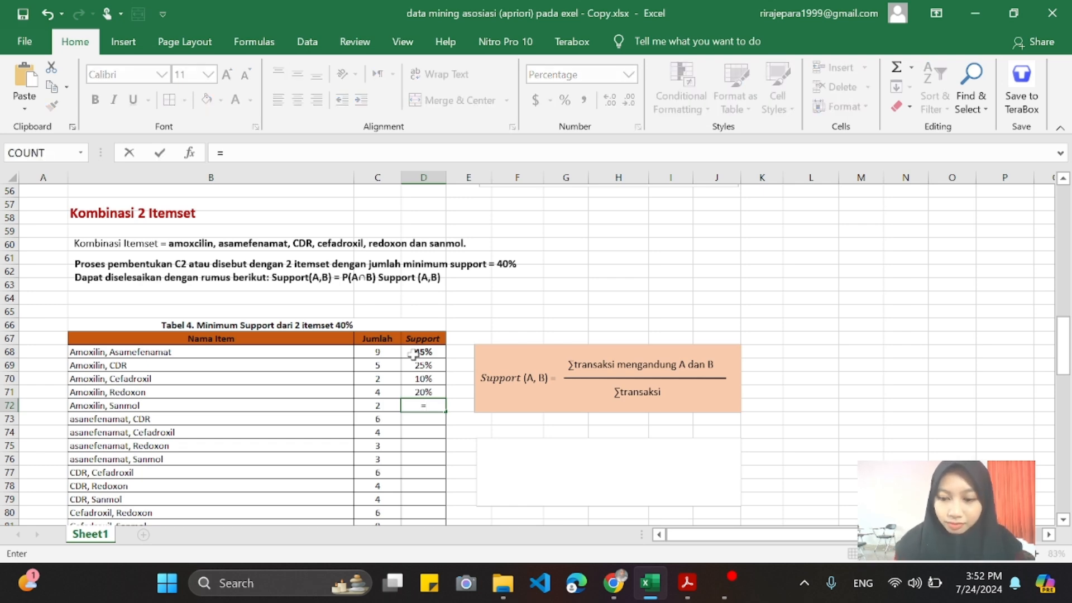
key("Left")
type("/20")
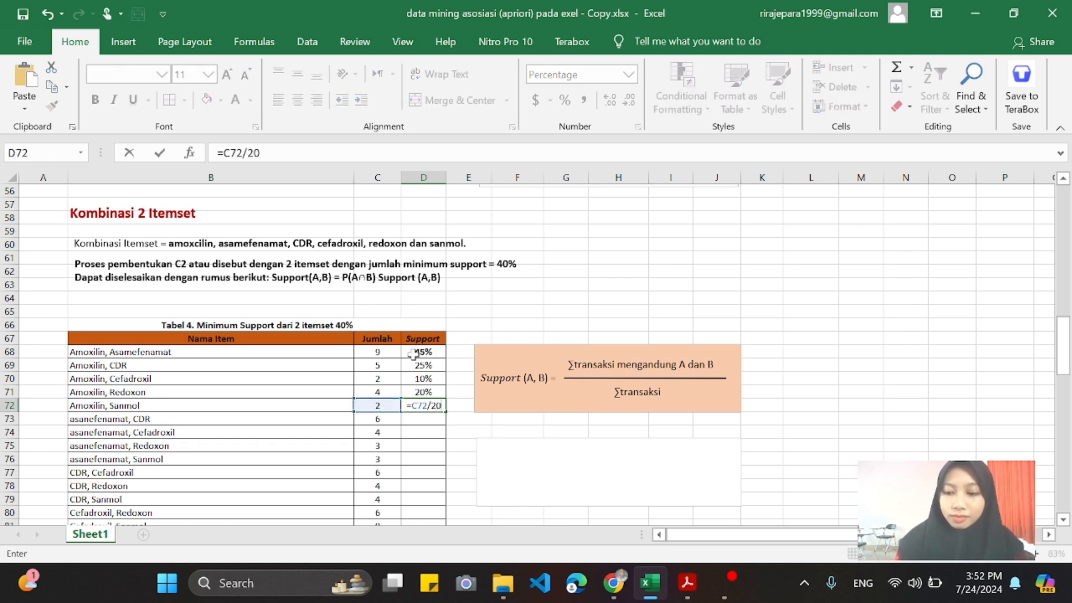
key("Return")
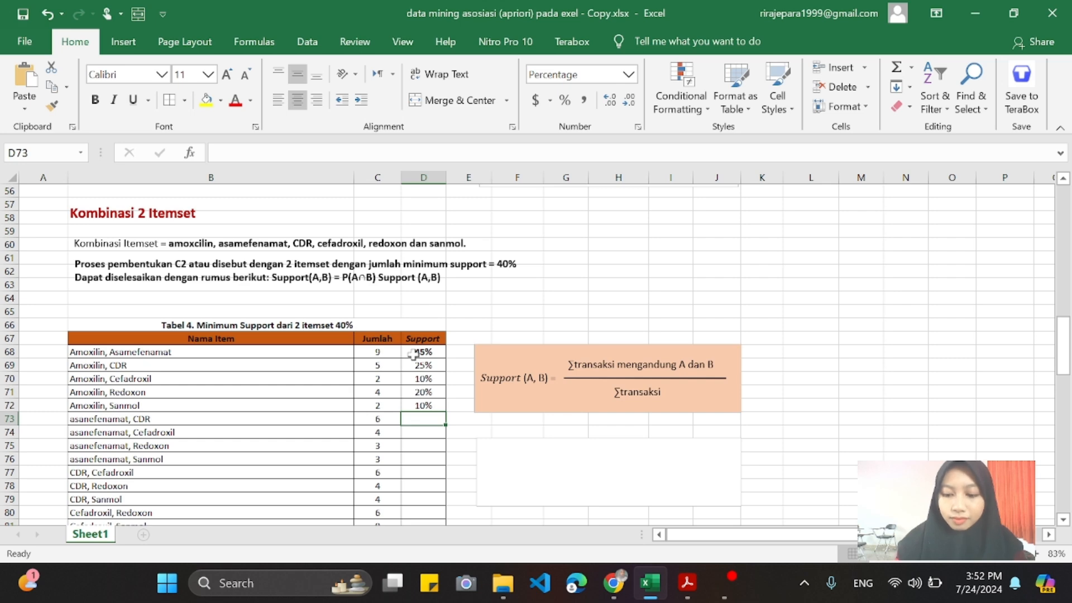
Calculate the Support for asanefenamat, CDR in D73 with =C73/20 and for asanefenamat, Cefadroxil in D74 with =C74/20.
type("=")
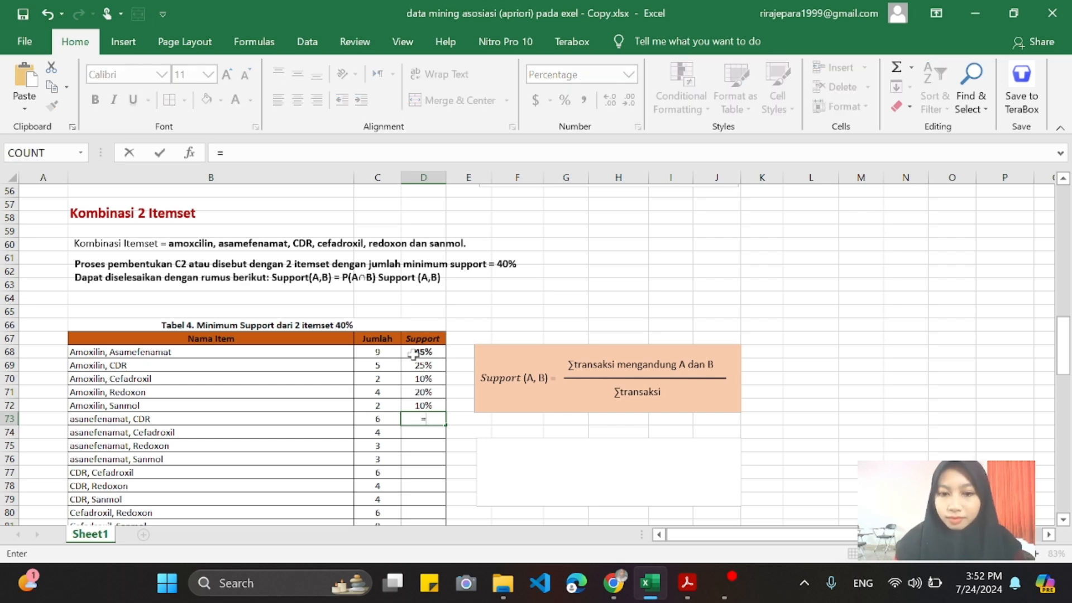
key("Left")
type("/20")
key("Return")
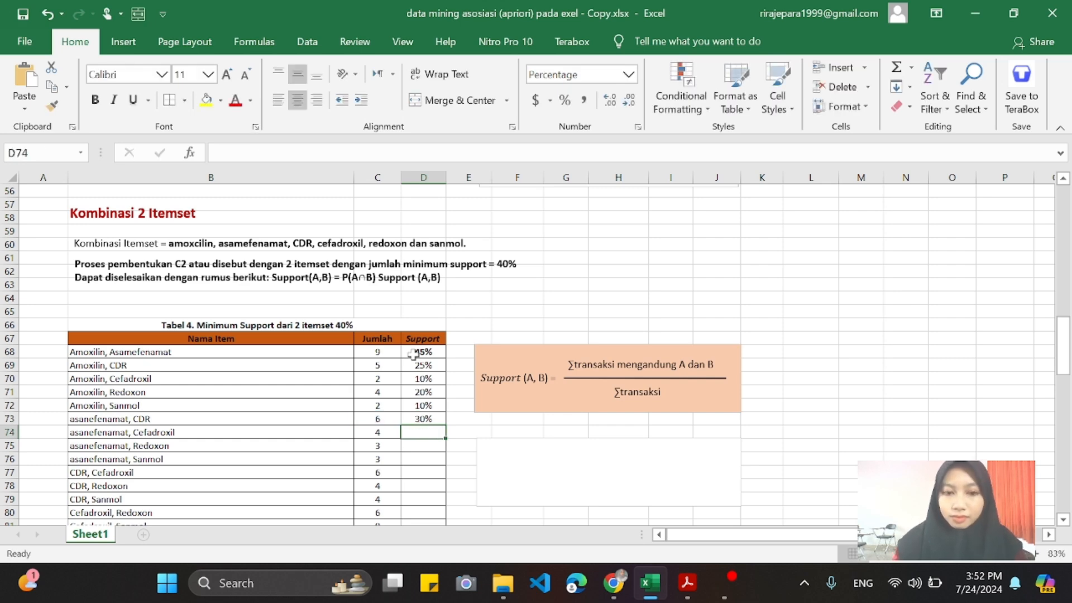
type("=")
key("Left")
type("/20")
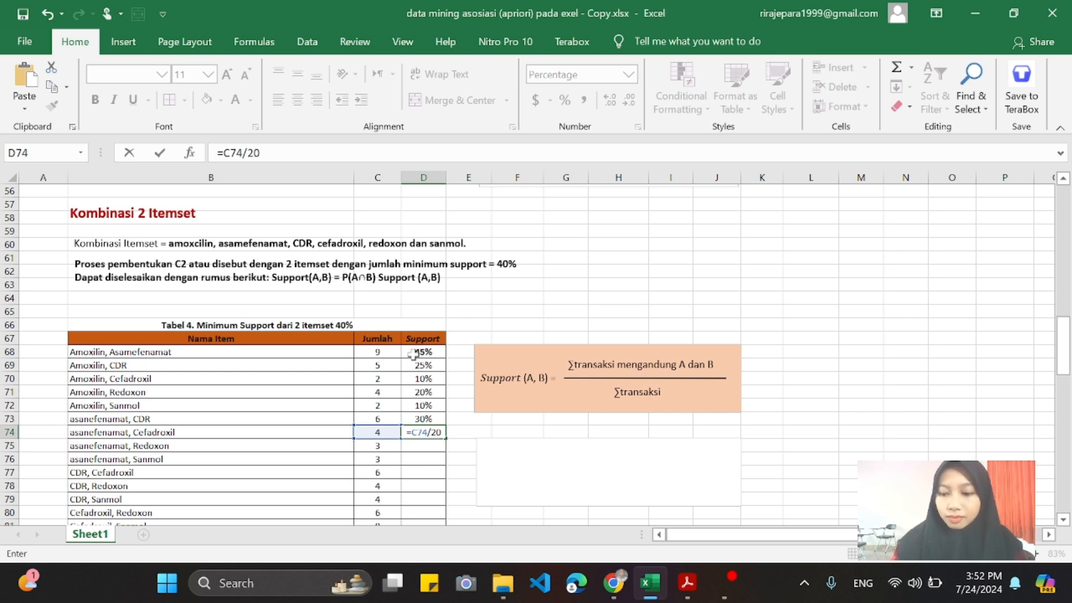
key("Return")
Calculate the Support for asanefenamat, Redoxon in D75 with =C75/20 and for asanefenamat, Sanmol in D76 with =C76/20.
type("=")
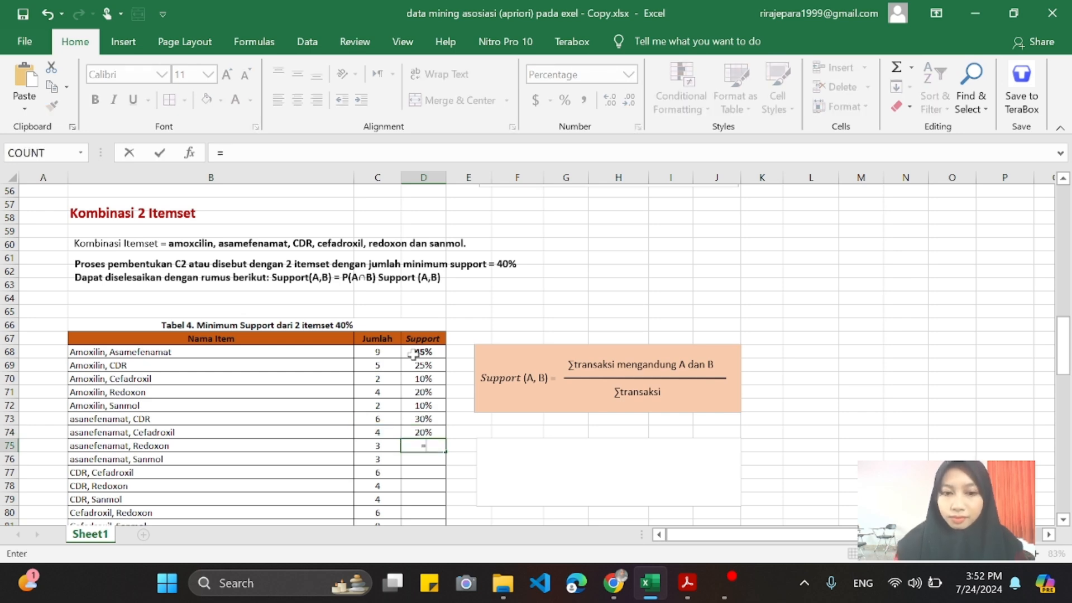
key("Left")
type("/20")
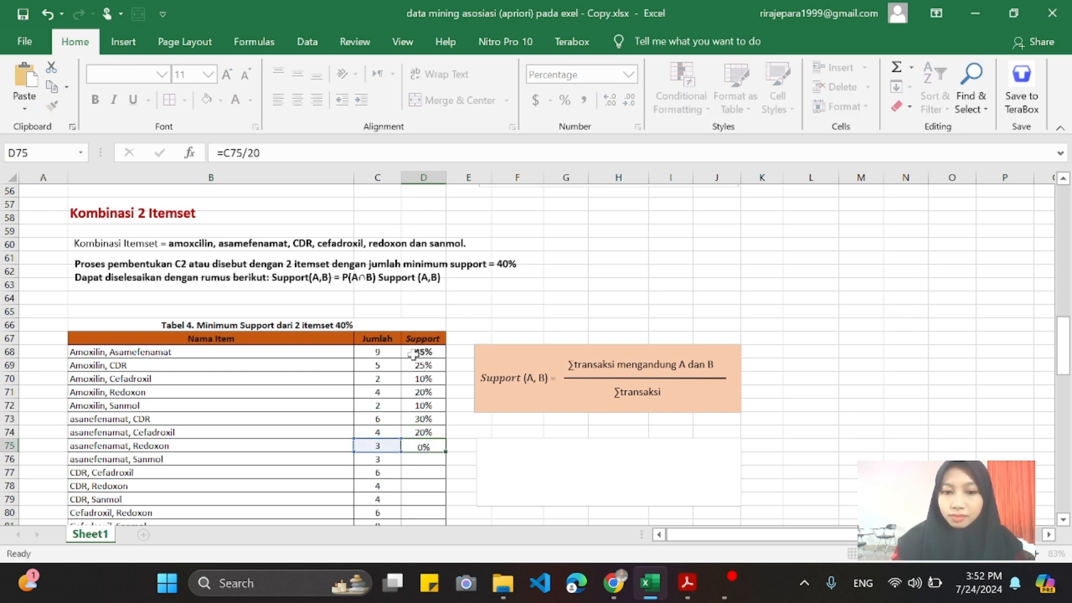
key("Return")
type("=")
key("Left")
type("/")
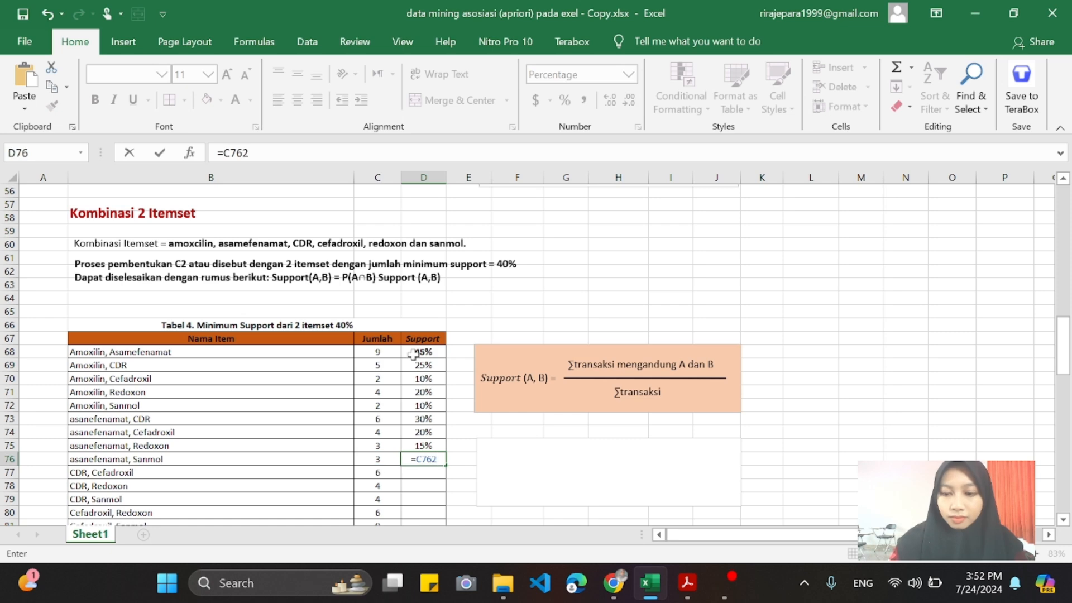
type("20")
key("Return")
type("=")
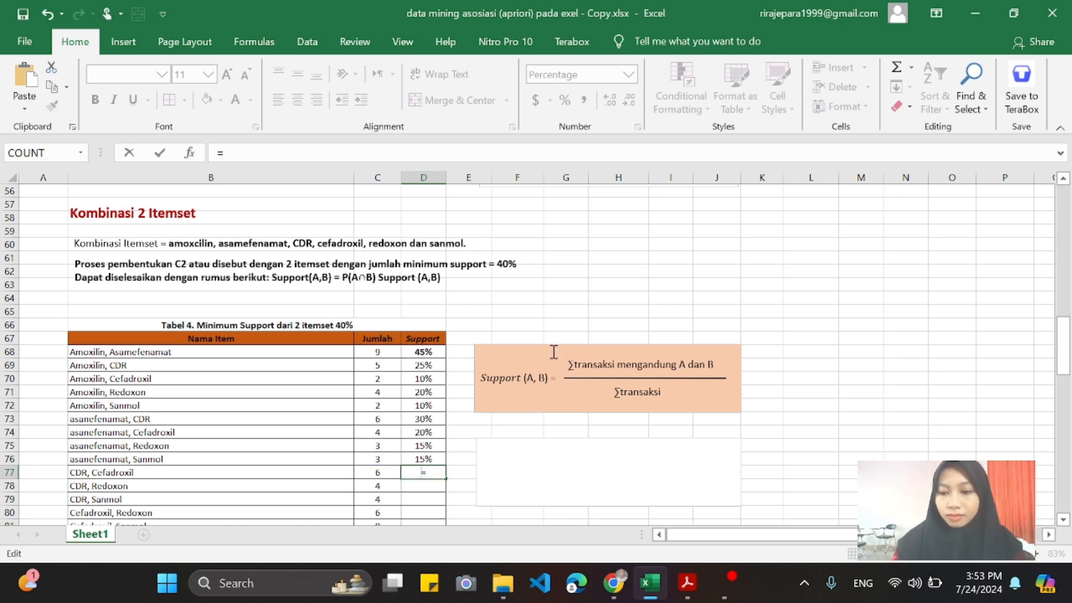
left_click(460, 444)
type("=/20")
key("Return")
left_click(440, 474)
key("Delete")
Calculate the Support for CDR, Redoxon in D78 of Tabel 4 with the formula =C78/20.
left_click(424, 486)
type("=C782")
key("BackSpace")
type("/20")
key("Return")
Calculate the Support for CDR, Cefadroxil in D77 of Tabel 4 with the formula =C77/20.
left_click(424, 486)
key("Up")
type("=C77/20")
key("Return")
key("Return")
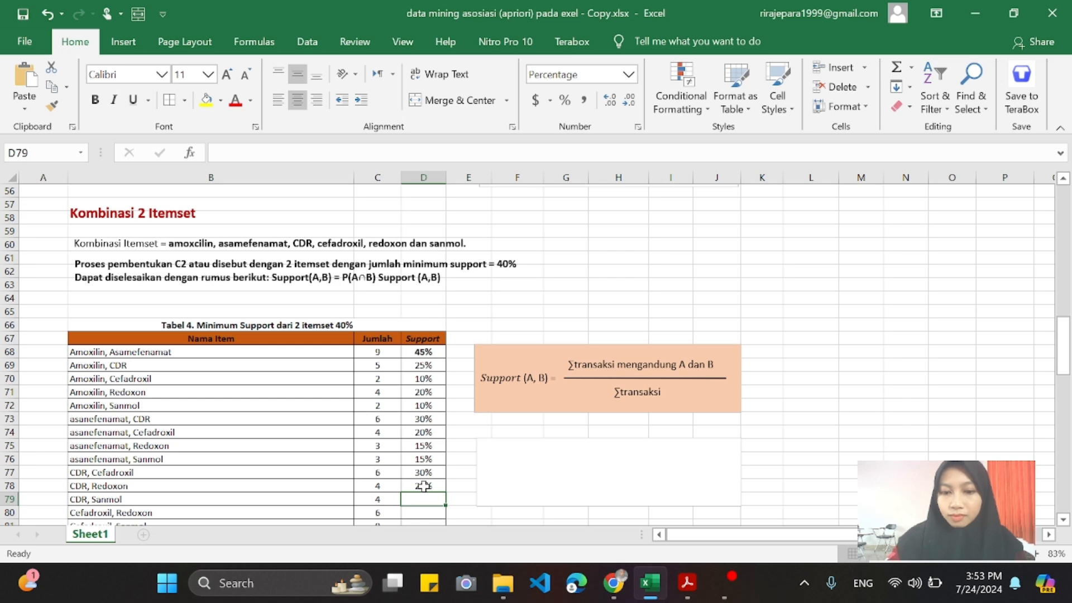
Calculate the Support for CDR, Sanmol in D79 with =C79/20 and for Cefadroxil, Redoxon in D80 with =C80/20.
type("=C792/20")
key("Return")
scroll(425, 485, "down", 1)
type("=")
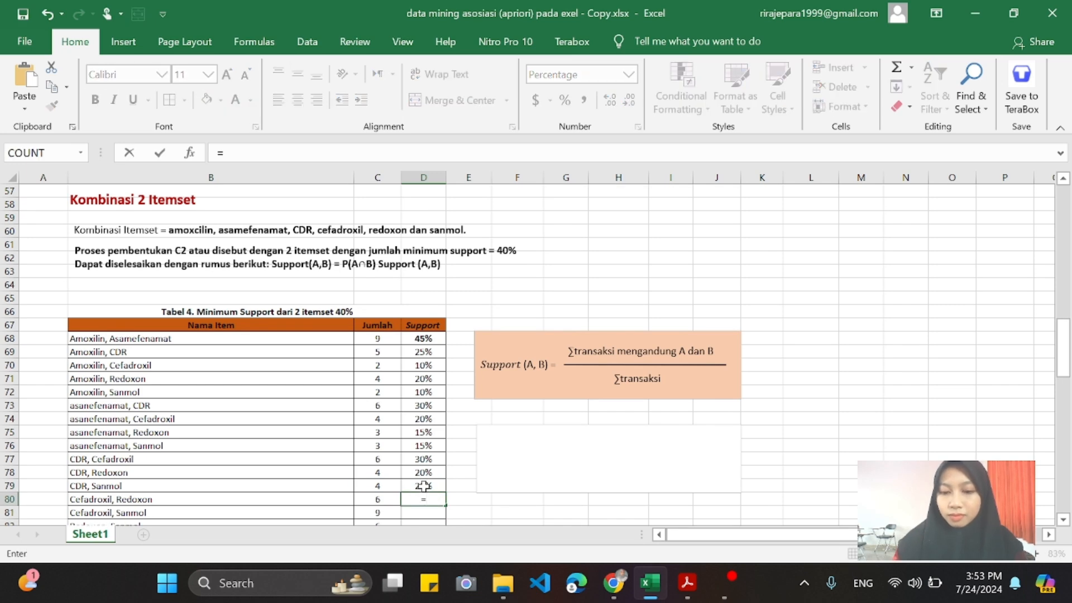
type("C80/20")
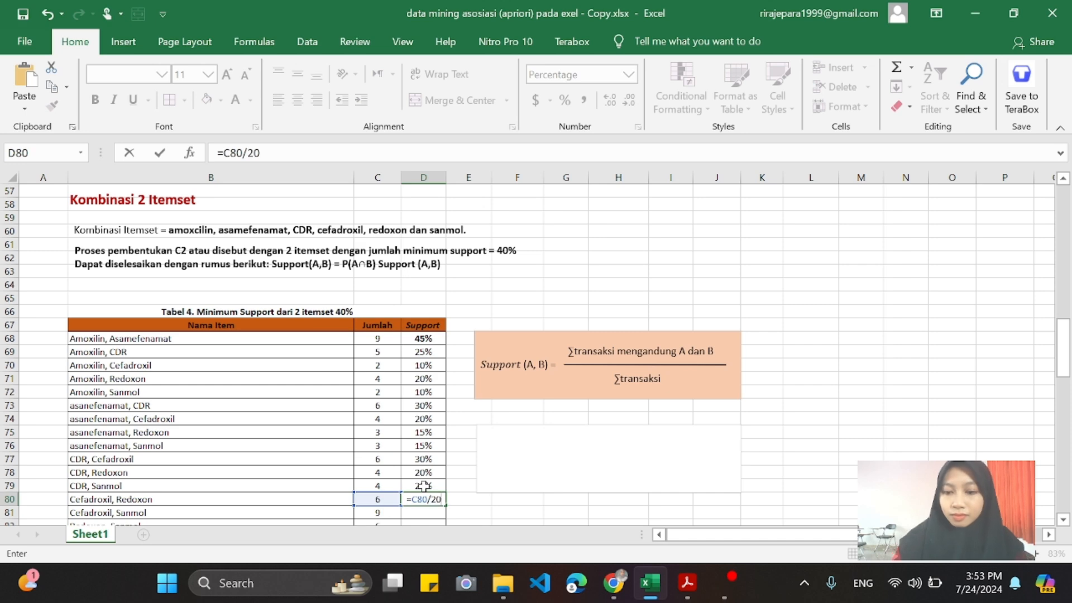
key("Return")
Calculate the Support for Cefadroxil, Sanmol in D81 with =C81/20 and for Redoxon, Sanmol in D82 with =C82/20.
type("=C81")
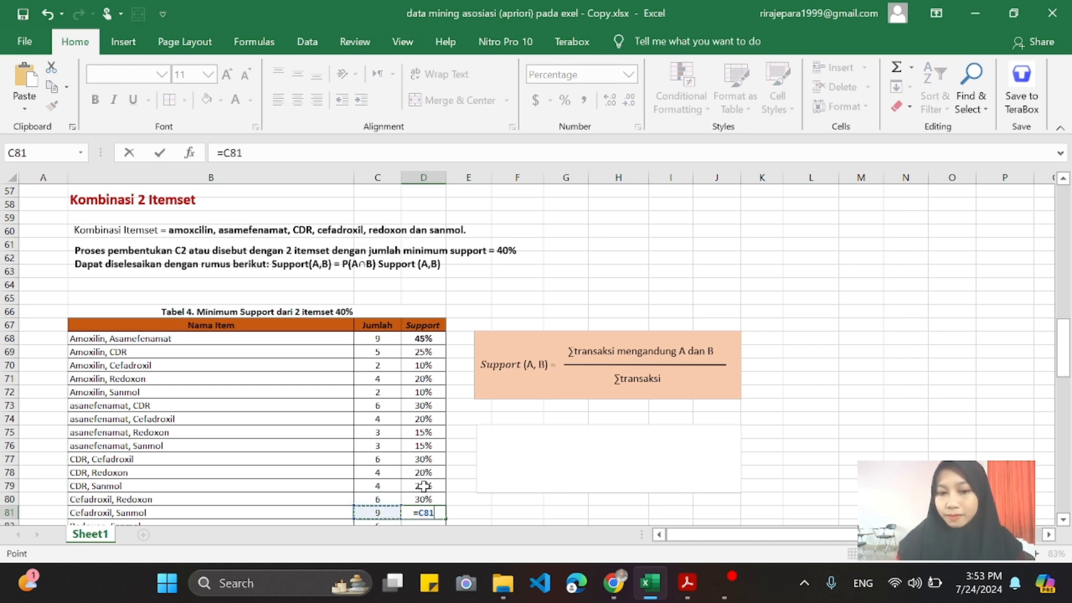
type("/20")
key("Return")
type("=C82/20")
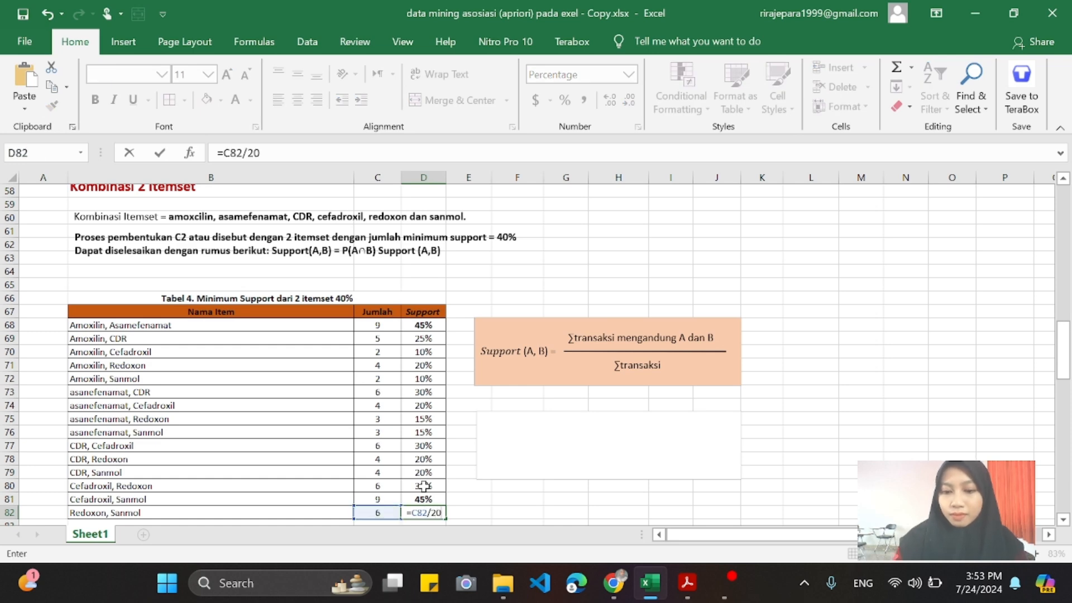
key("Return")
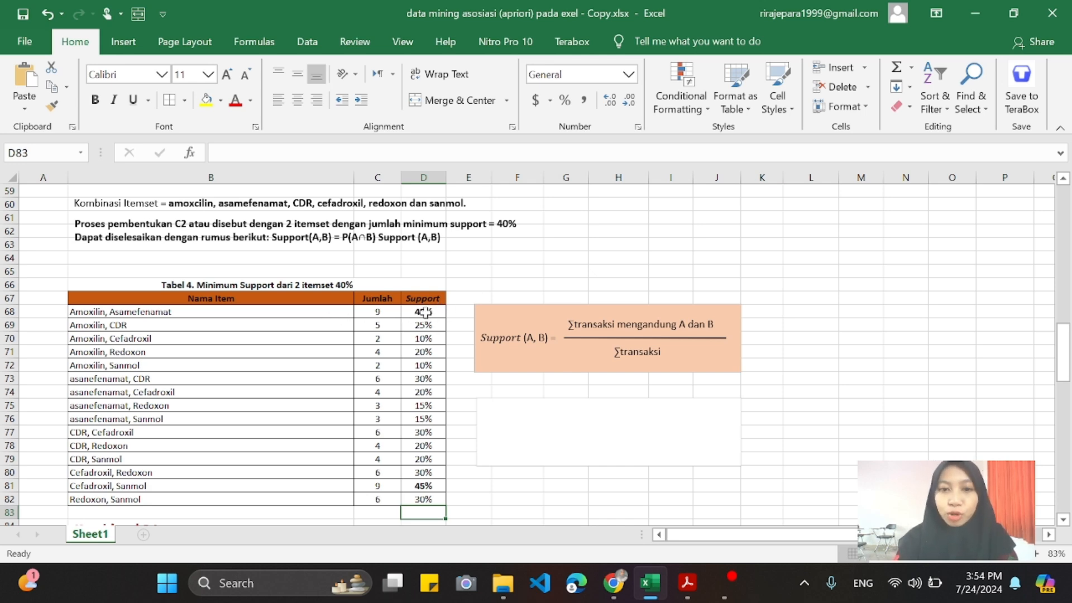
Write "Diketahui dari pembentukan 2 itemset yang memenuhi nilai minimum support 40% yaitu" in the empty text box beside Tabel 4.
left_click(512, 409)
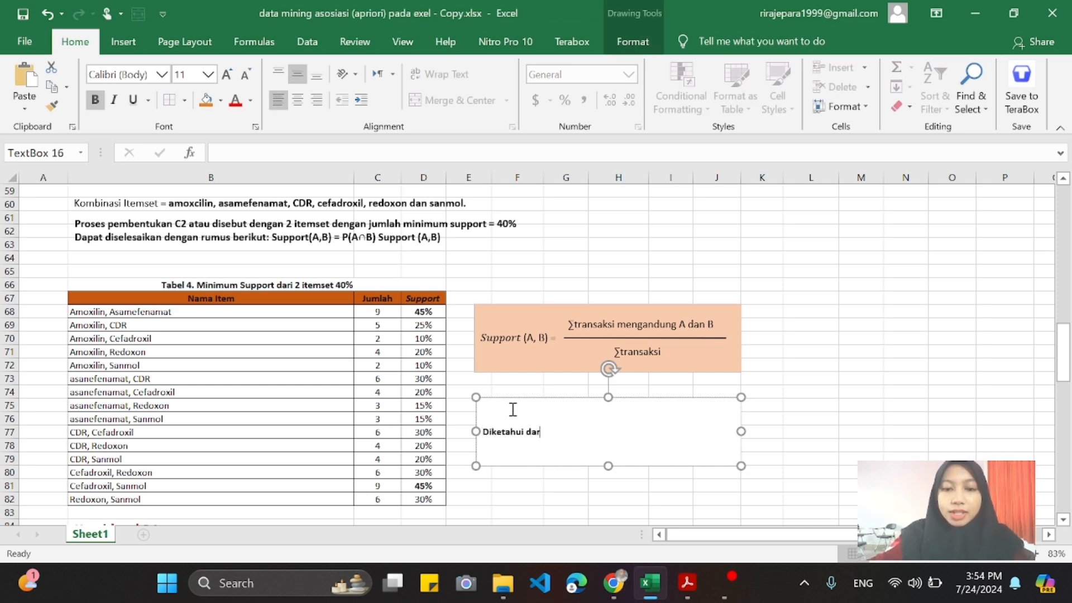
type("Diketahui dari pembentukan 2 itemset")
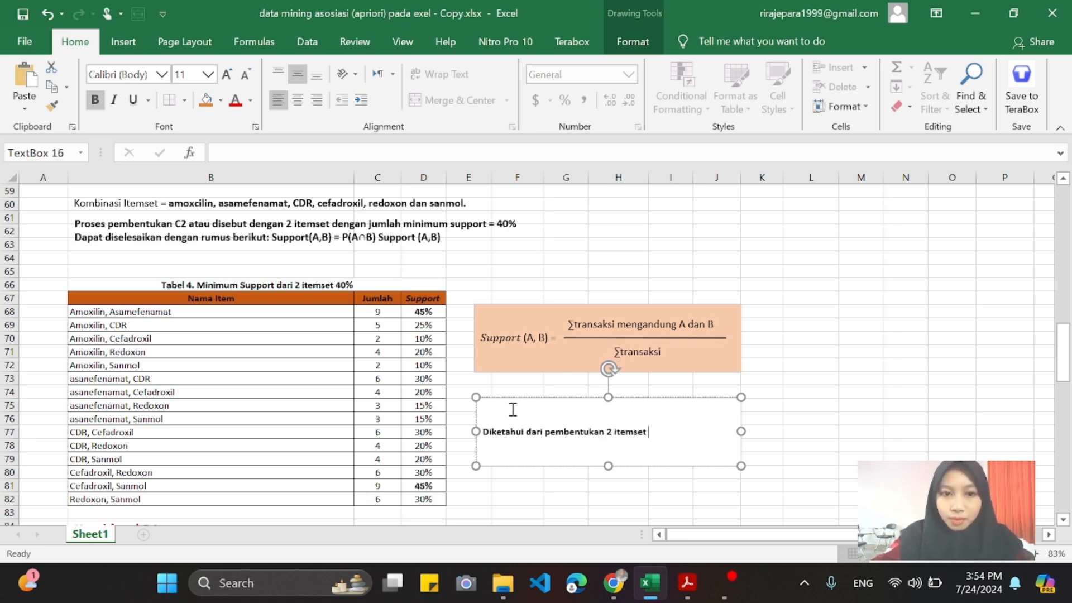
type("yang memenuhi nilai mi")
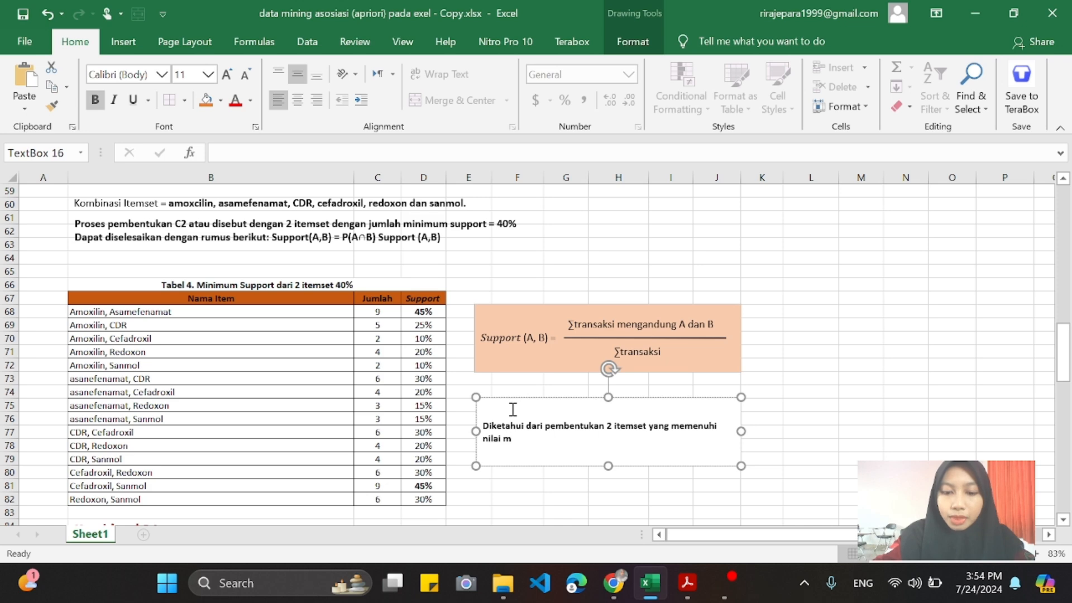
type("nimum support 40% yaitu")
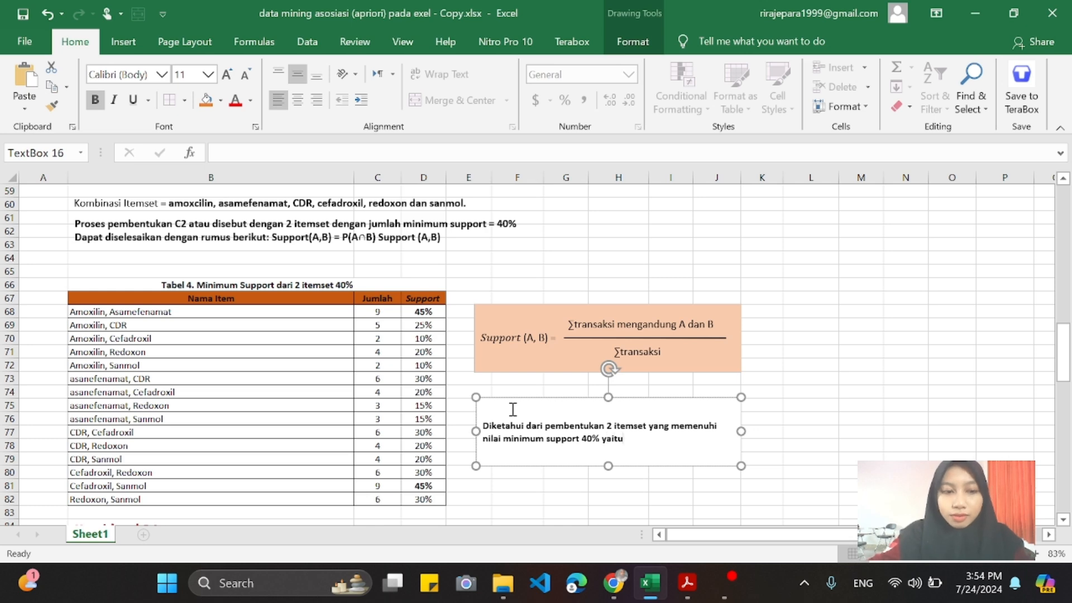
Add the line "amoxicilin,asamenfenamat dengan support 45% dan cefadroxil,sanmol dengan support 45%." to the text box and leave it.
key("Return")
type("amoxic")
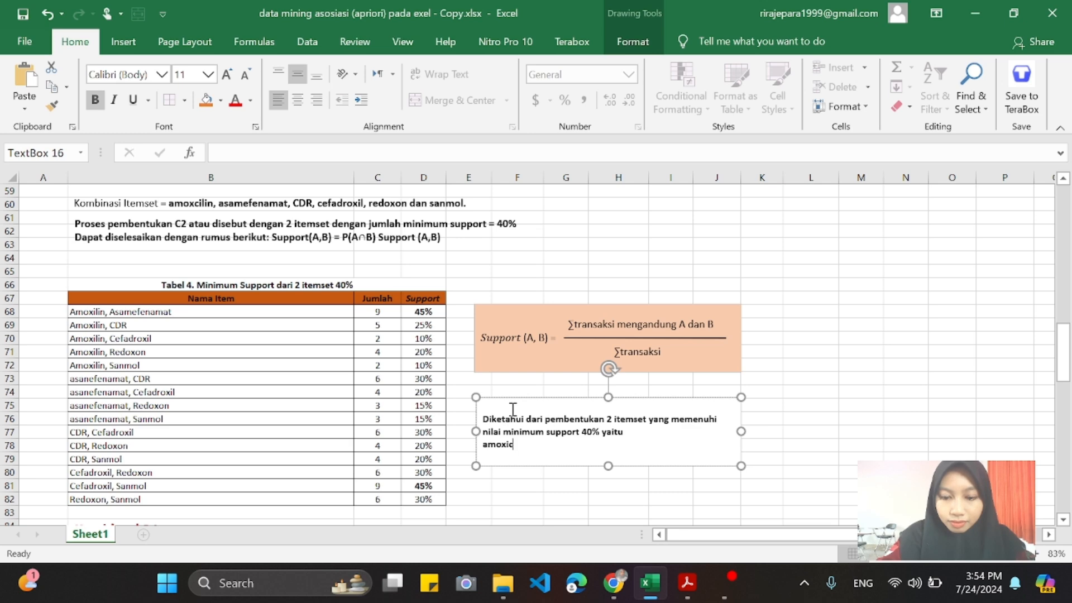
type("ili")
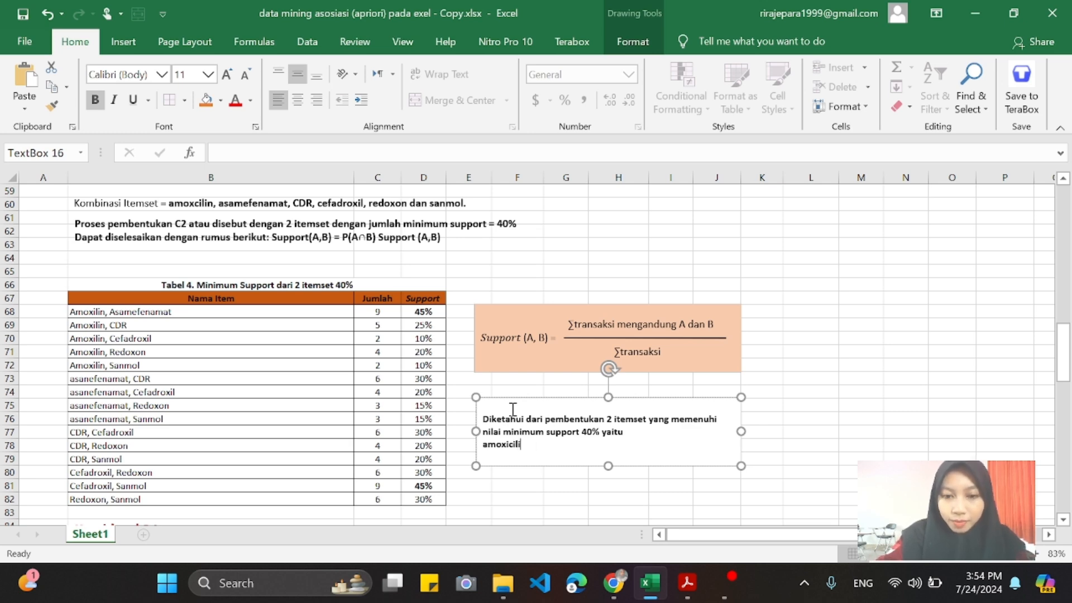
type("n, asamamenfenamat")
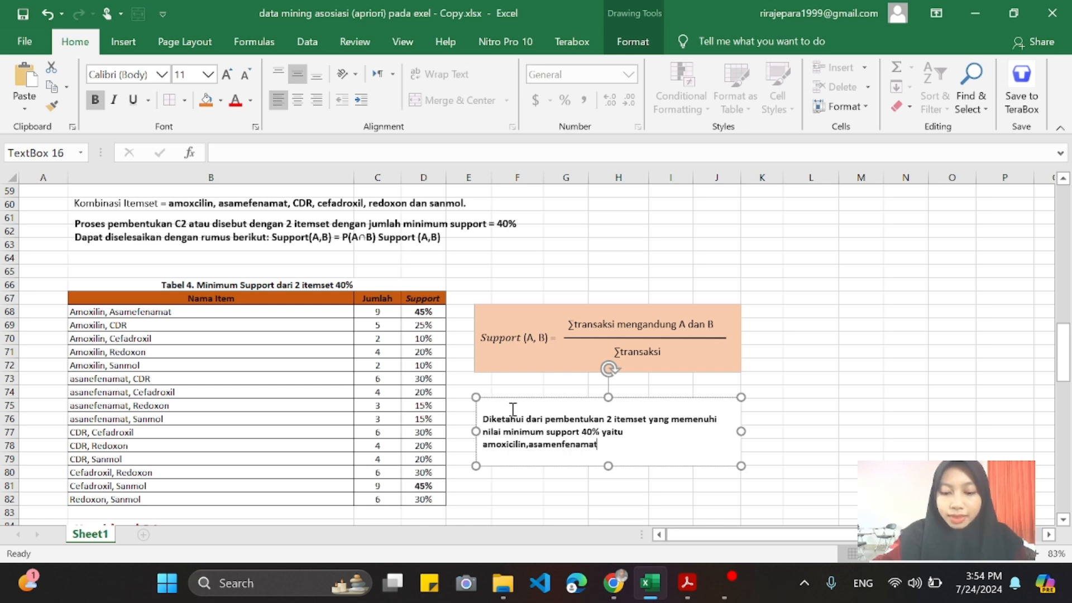
type(" dengan")
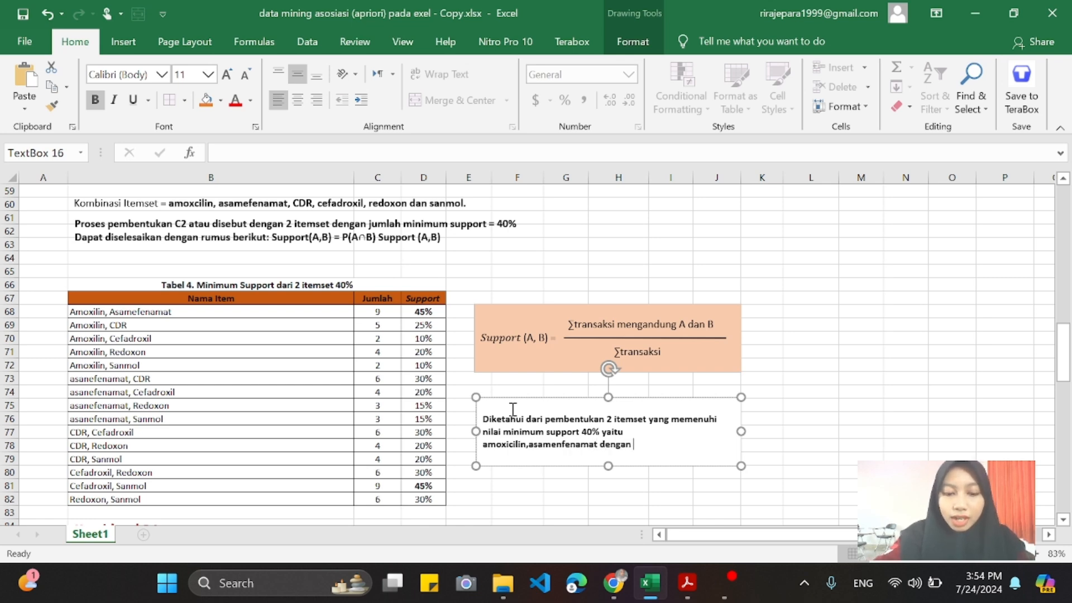
type(" support 45% dan c")
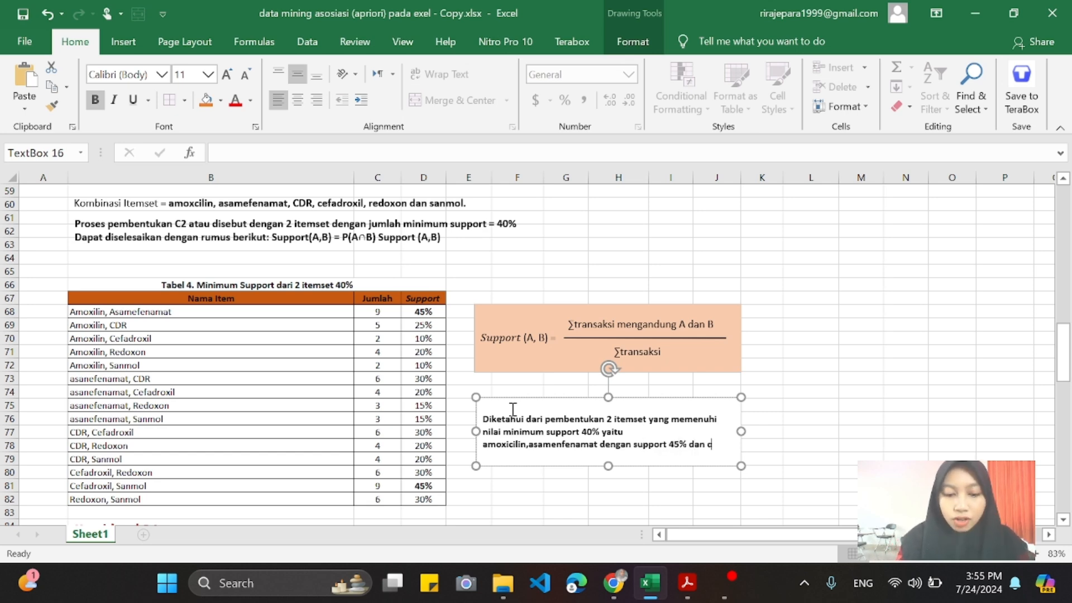
type("efadro")
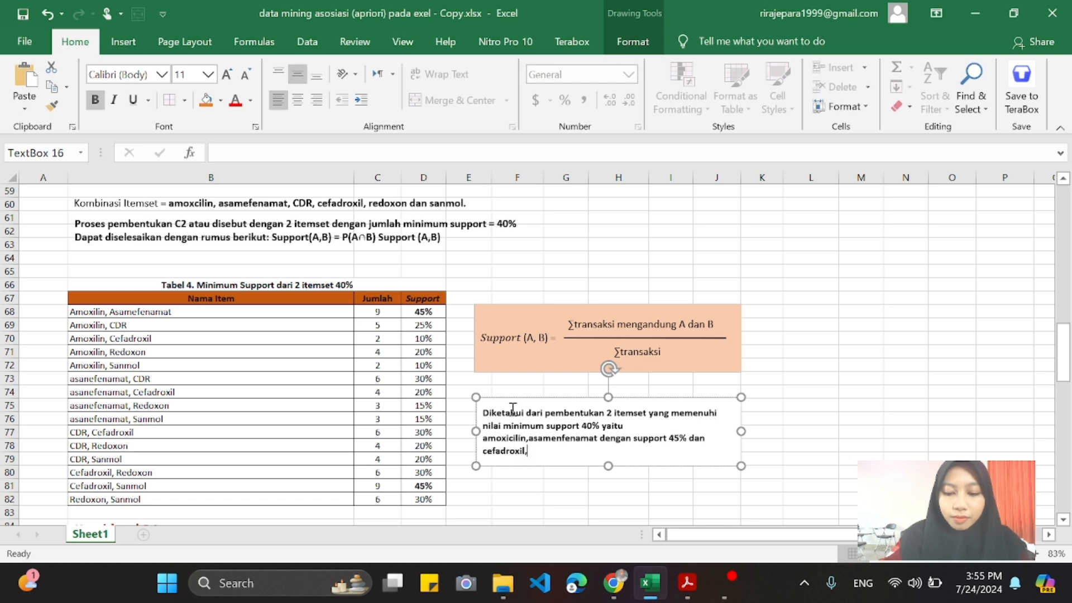
type("xil,sanmol dengan support 45%.")
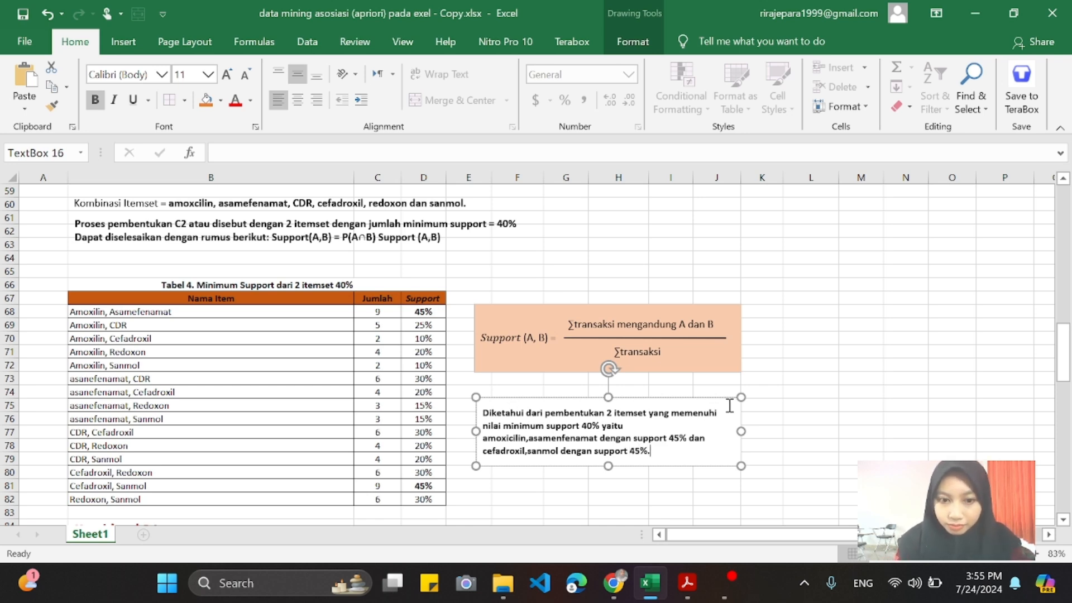
left_click(801, 404)
Highlight the two qualifying pairs in the Tabel 4 note and select the first 3-itemset combination in Tabel 5, cell B91.
scroll(801, 402, "down", 2)
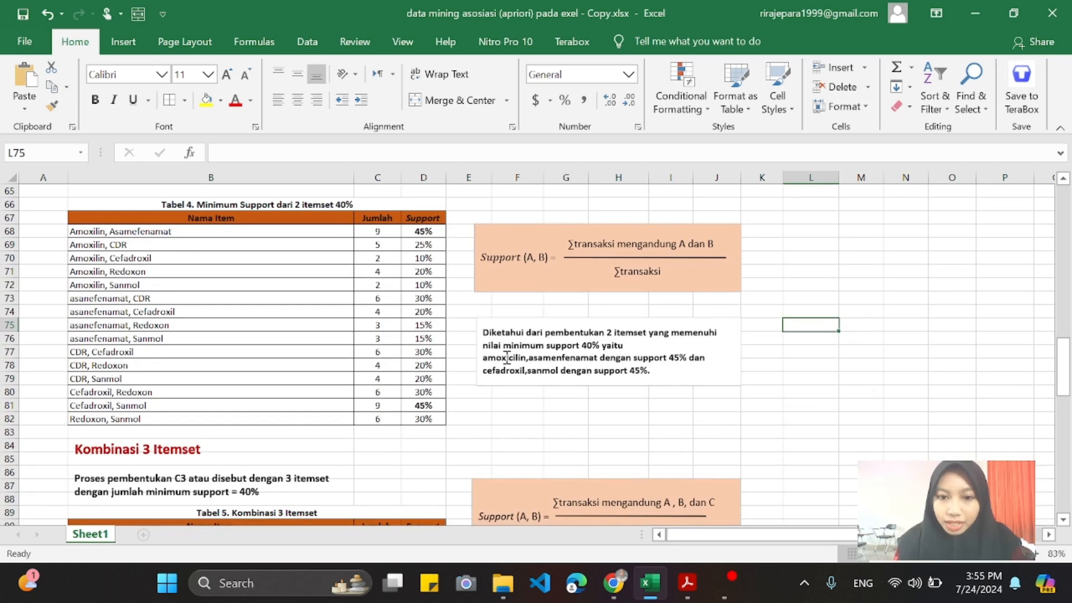
left_click_drag(483, 358, 666, 369)
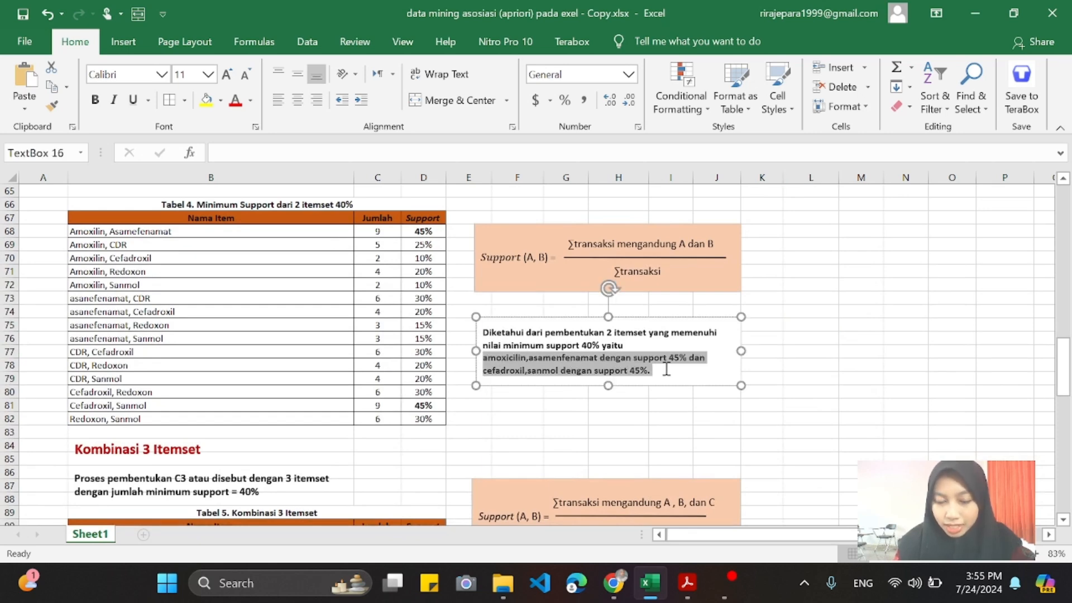
scroll(665, 369, "down", 4)
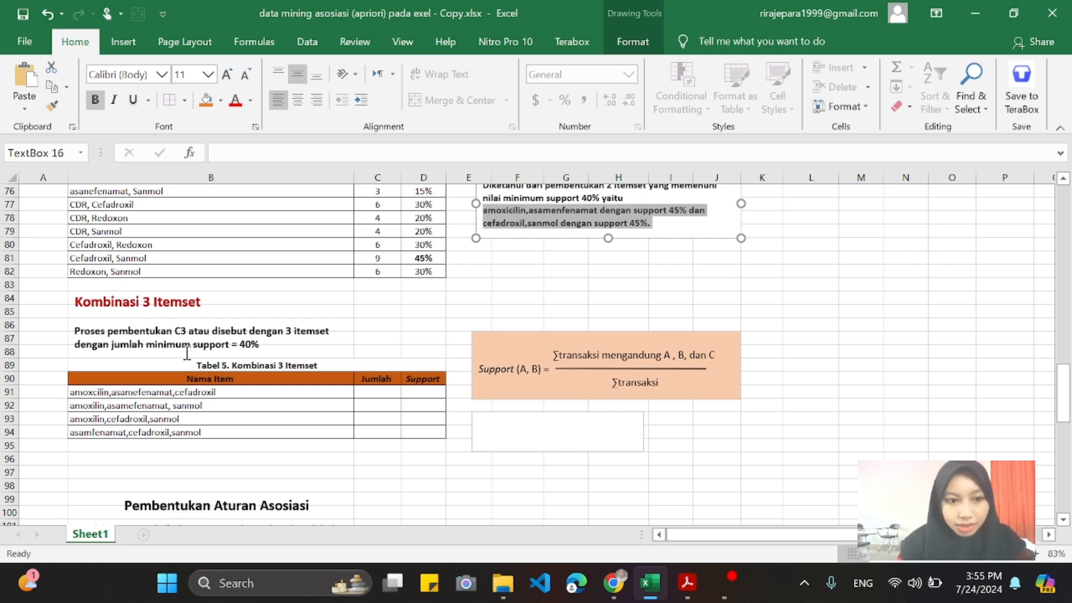
left_click(109, 391)
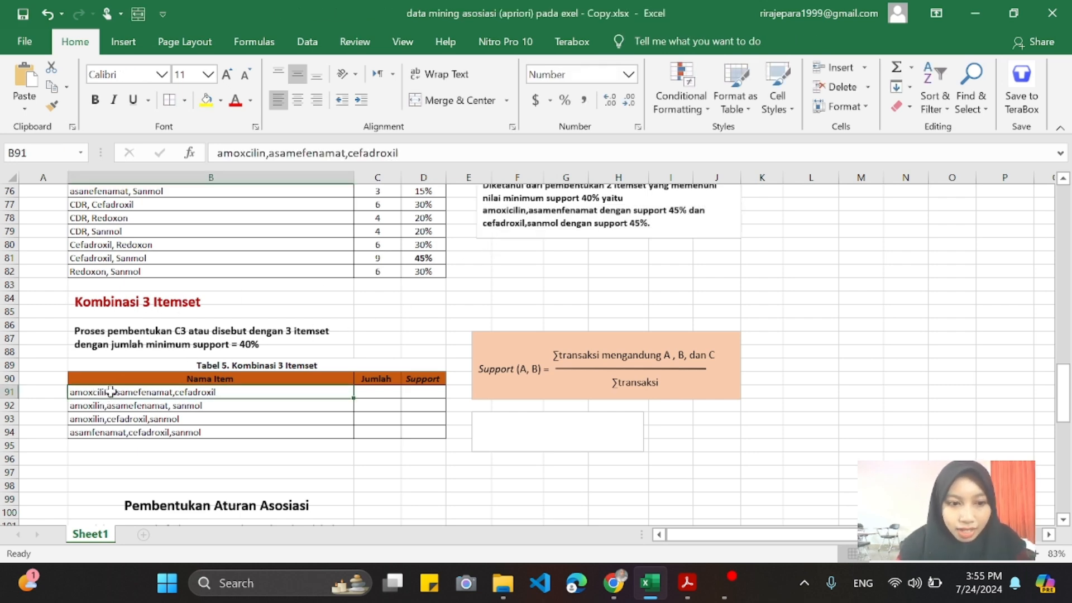
Examine the 3-itemset combinations in Tabel 5 and check the Tabel 1 transactions for those containing amoxicilin, asamefenamat and cefadroxil.
left_click(187, 405)
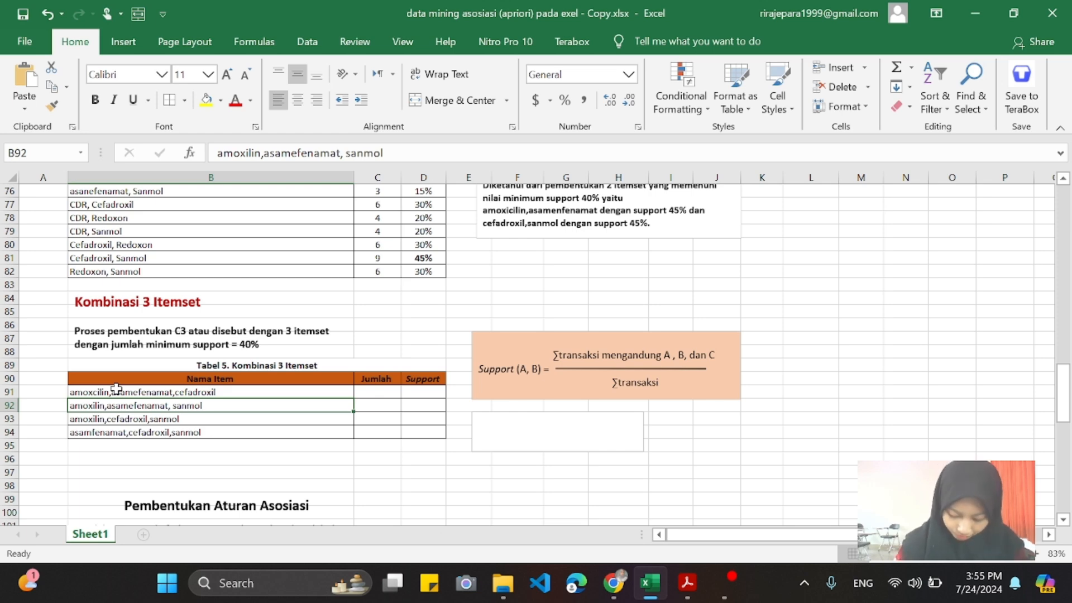
left_click(378, 400)
left_click(375, 391)
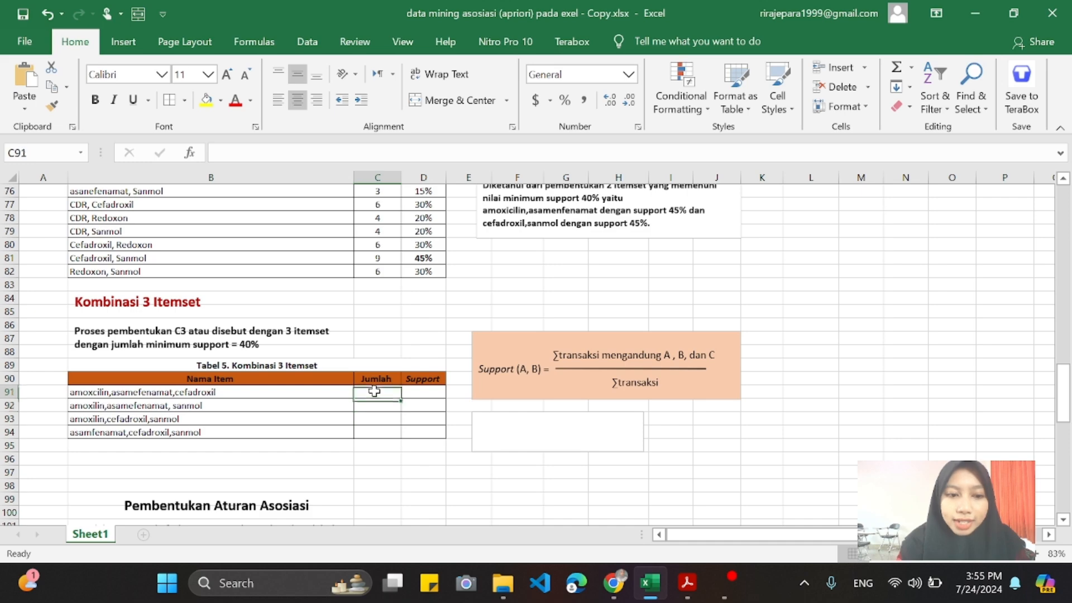
scroll(374, 390, "up", 20)
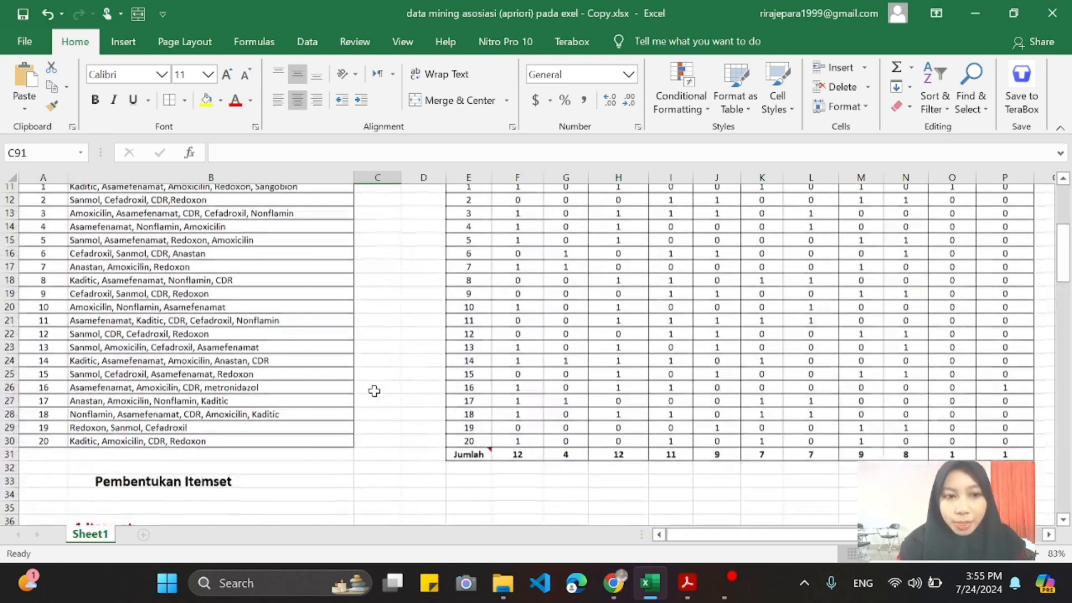
left_click_drag(63, 273, 248, 522)
scroll(247, 519, "down", 20)
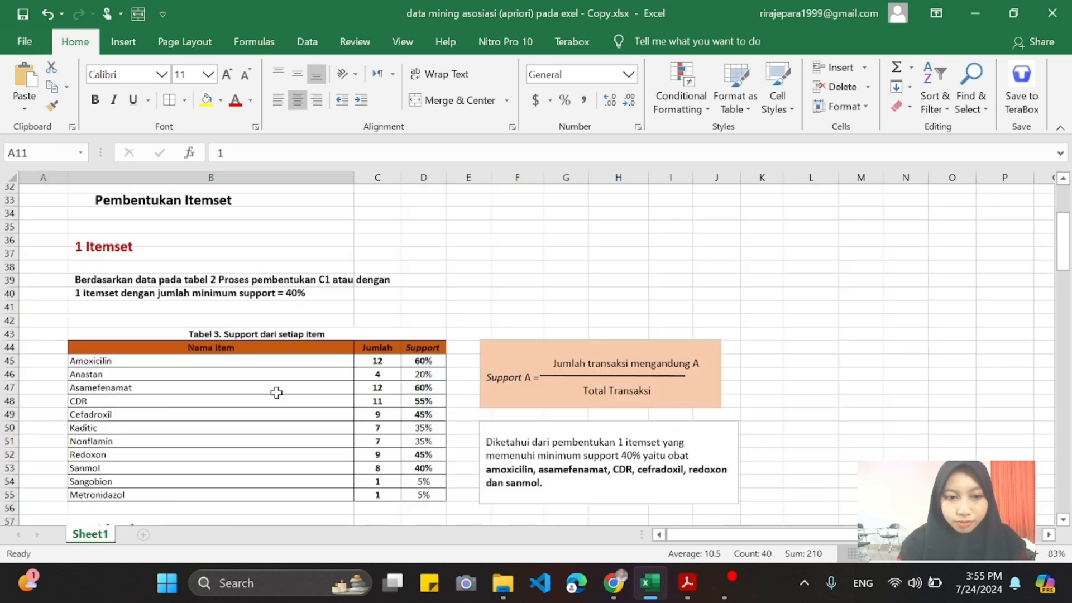
scroll(276, 392, "down", 2)
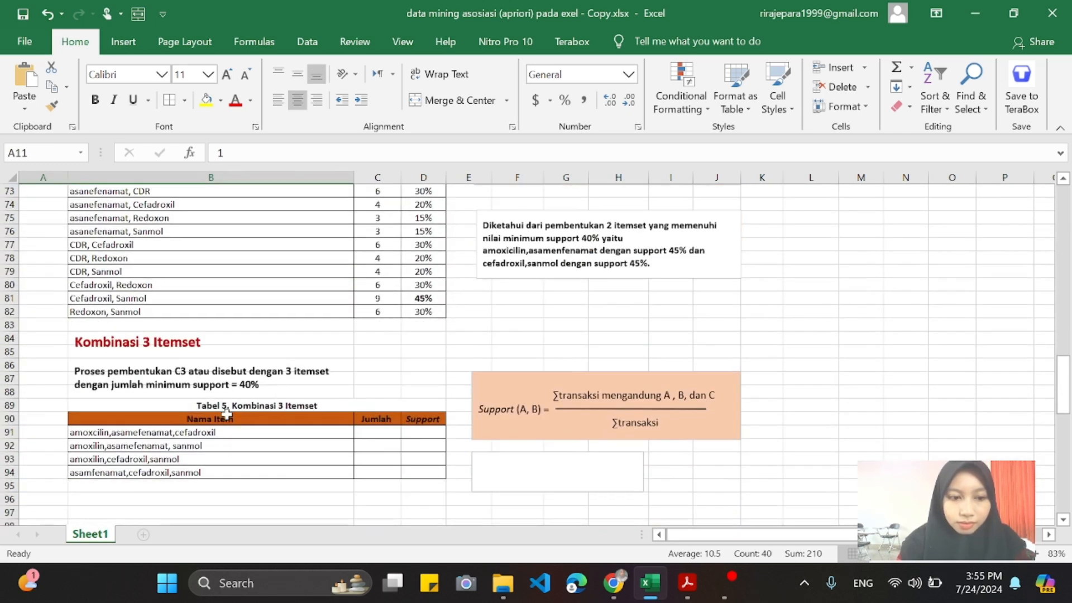
left_click(84, 434)
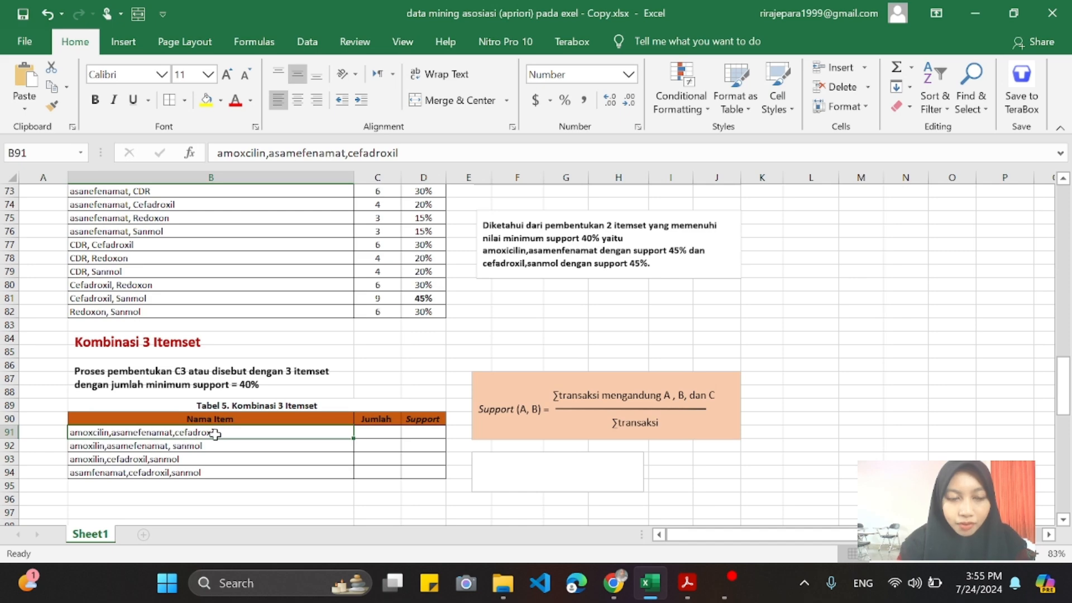
scroll(216, 434, "up", 10)
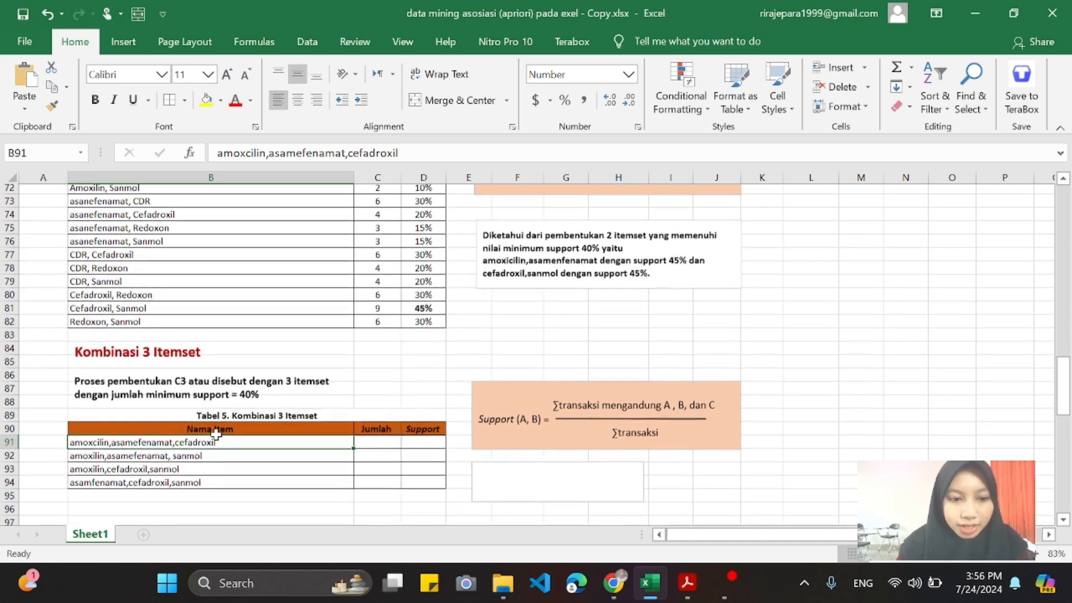
scroll(216, 434, "up", 13)
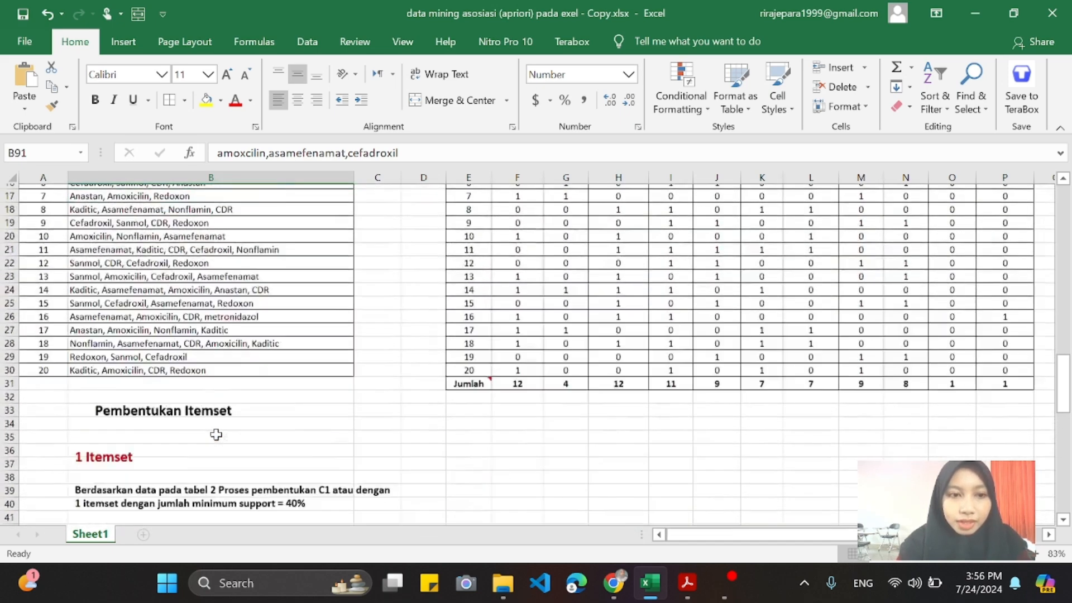
scroll(199, 368, "down", 2)
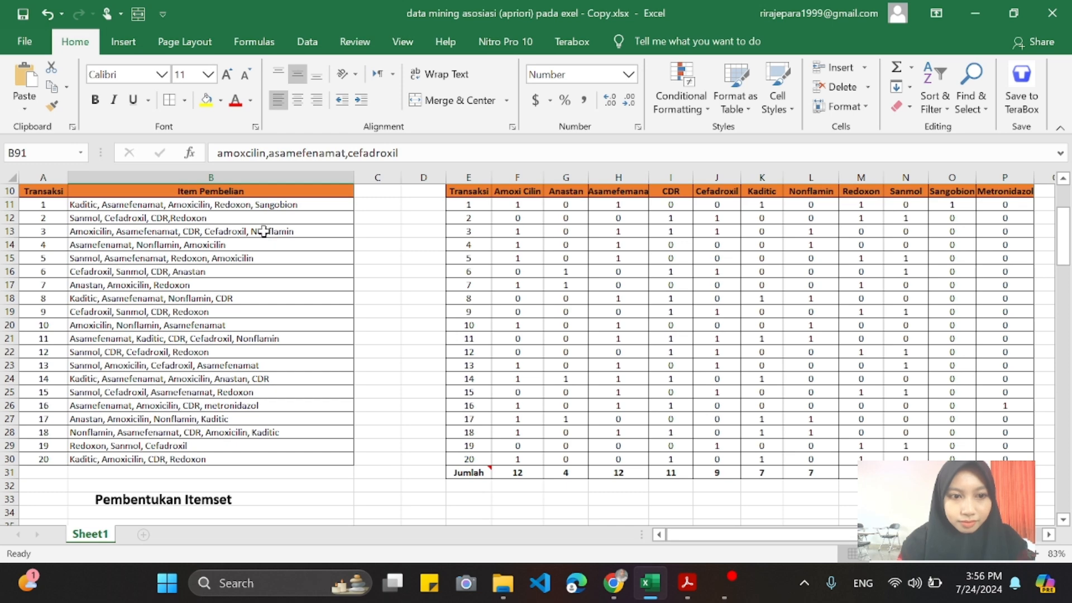
scroll(204, 249, "down", 20)
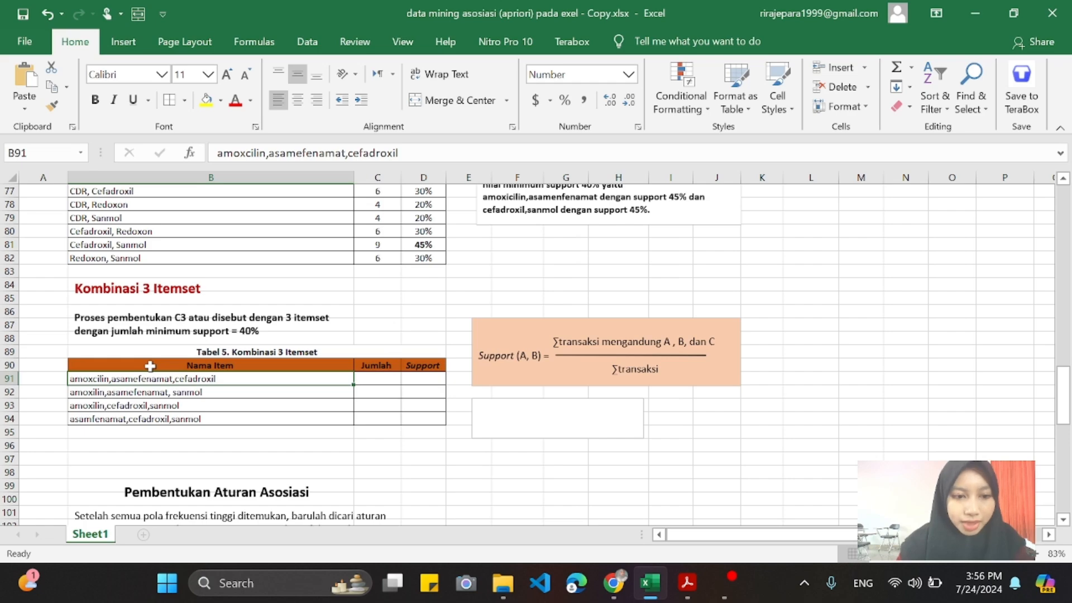
scroll(150, 365, "up", 20)
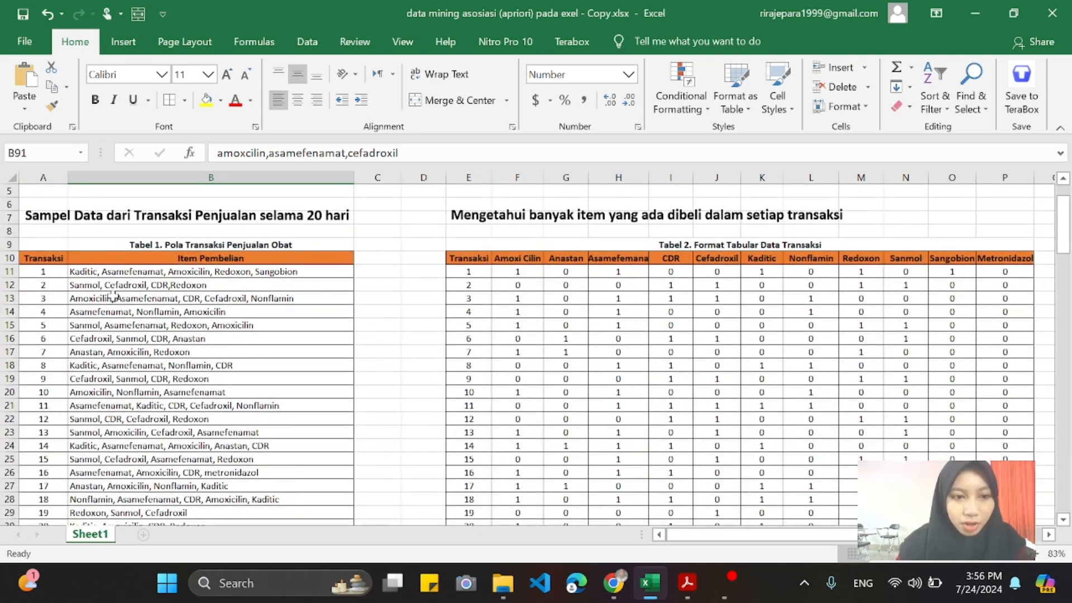
Tally transactions 3 and 13 with a temporary 1 in C13 and C23 beside Tabel 1, and clear the marks.
left_click(374, 300)
type("1")
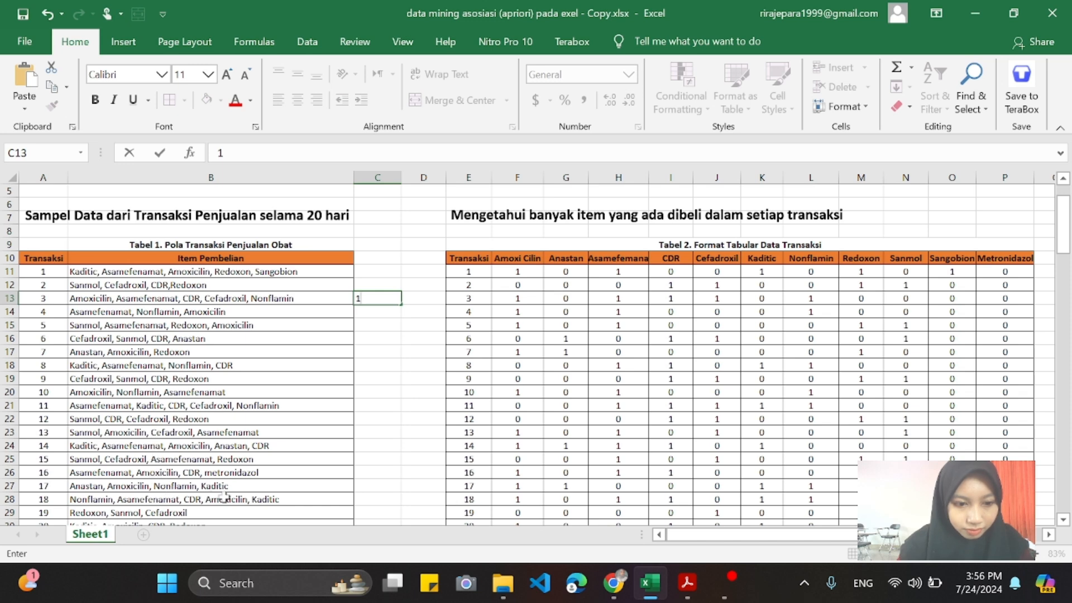
scroll(256, 498, "down", 1)
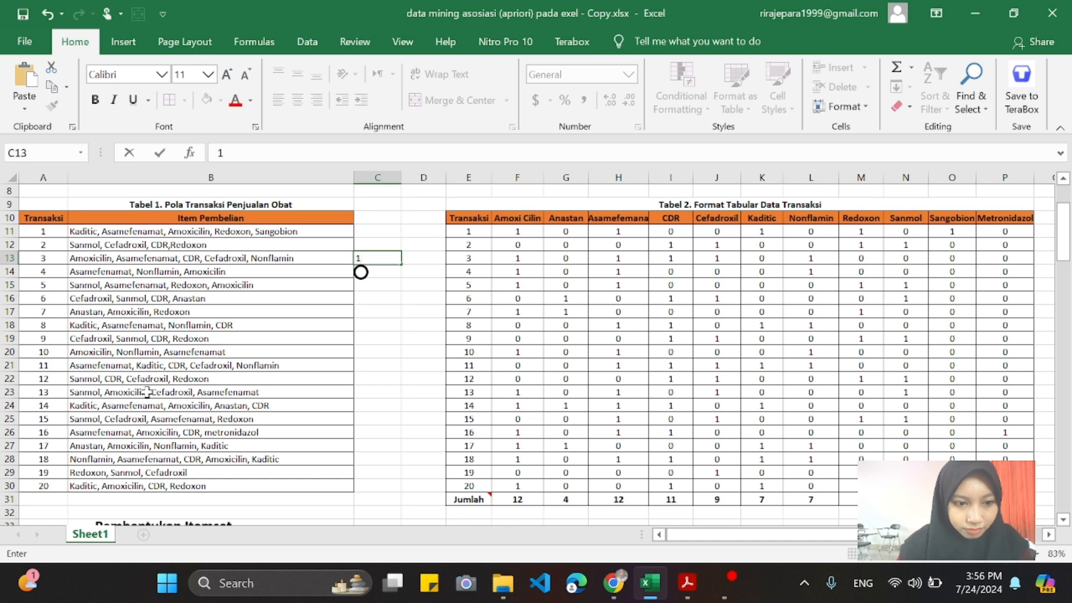
left_click(393, 395)
type("1")
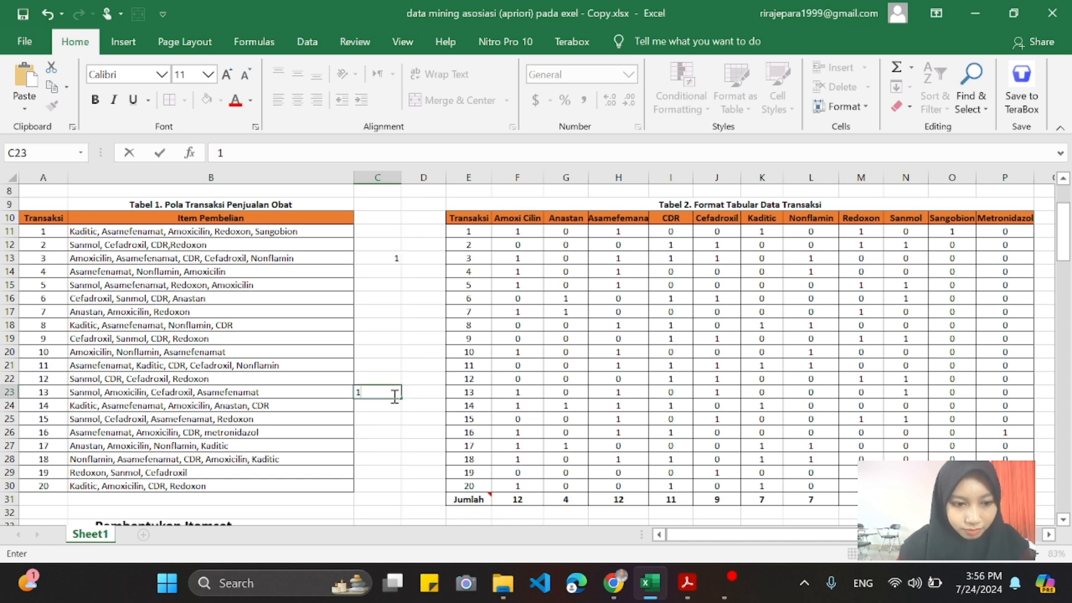
left_click_drag(376, 249, 390, 422)
key("Delete")
Enter 2 as the Jumlah for amoxcilin,asamefenamat,cefadroxil in cell C91 of Tabel 5.
scroll(389, 422, "down", 17)
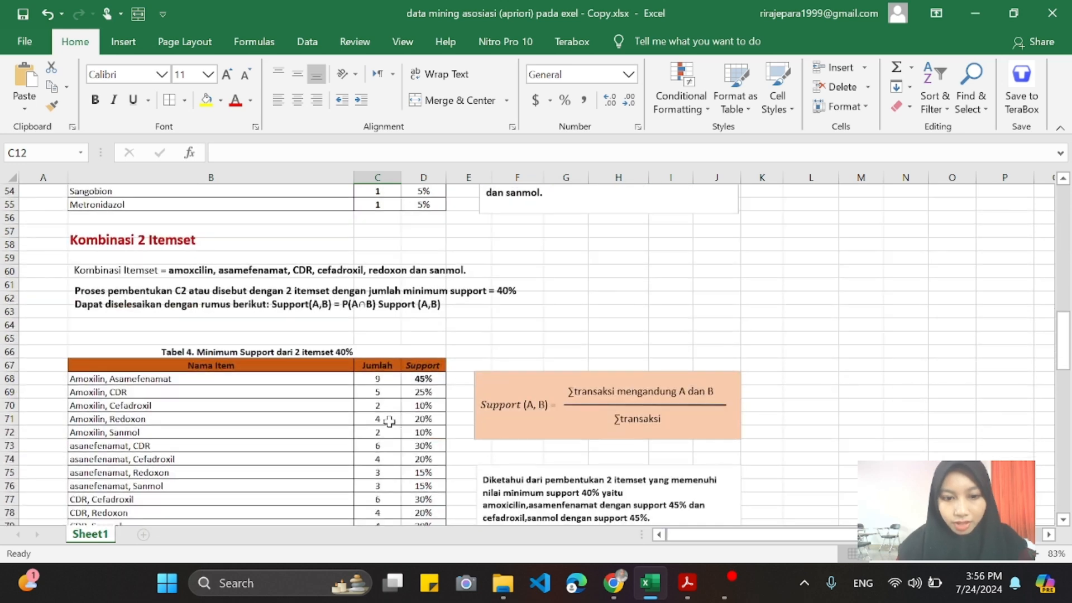
scroll(389, 421, "down", 2)
left_click(380, 513)
type("2")
scroll(380, 513, "down", 2)
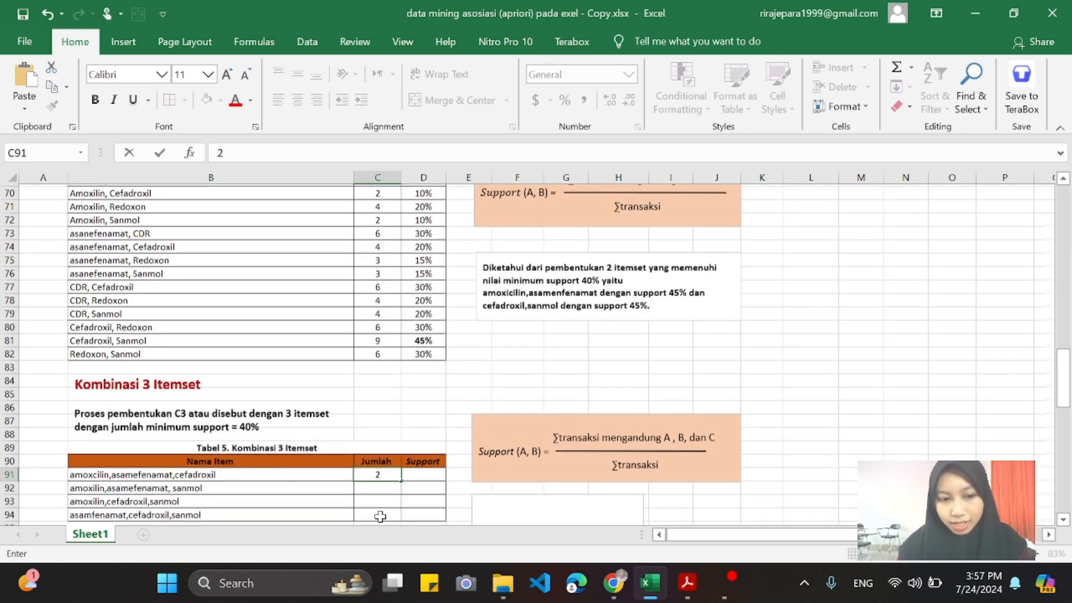
Tally transactions 5 and 13, containing amoxicilin, asamefenamat and sanmol, with a temporary 1 in C15 and C23, and clear the marks.
left_click(95, 445)
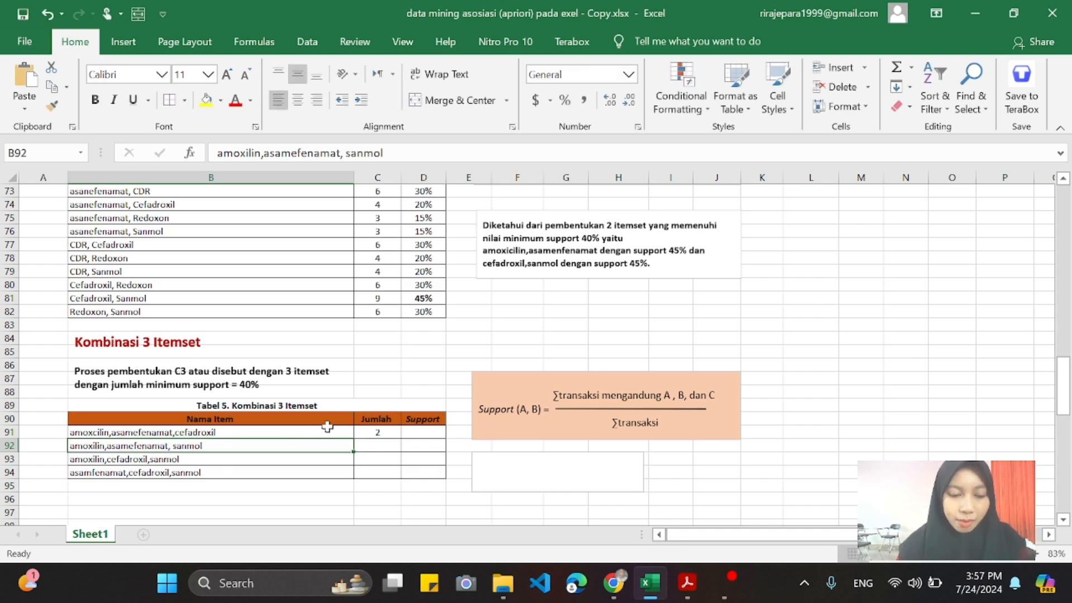
scroll(327, 426, "up", 20)
scroll(327, 426, "down", 2)
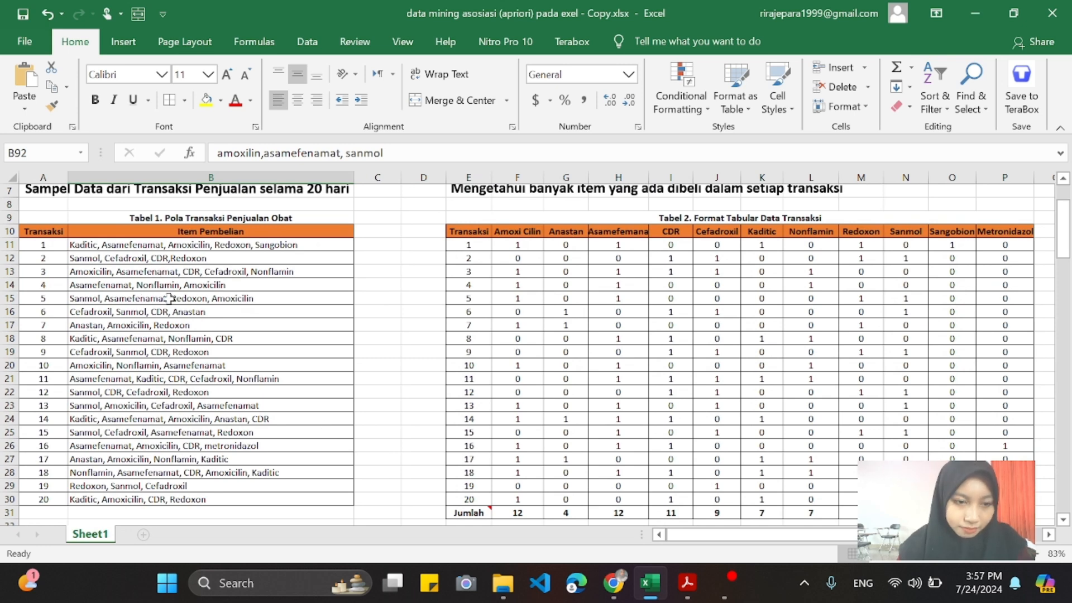
left_click(371, 301)
type("1")
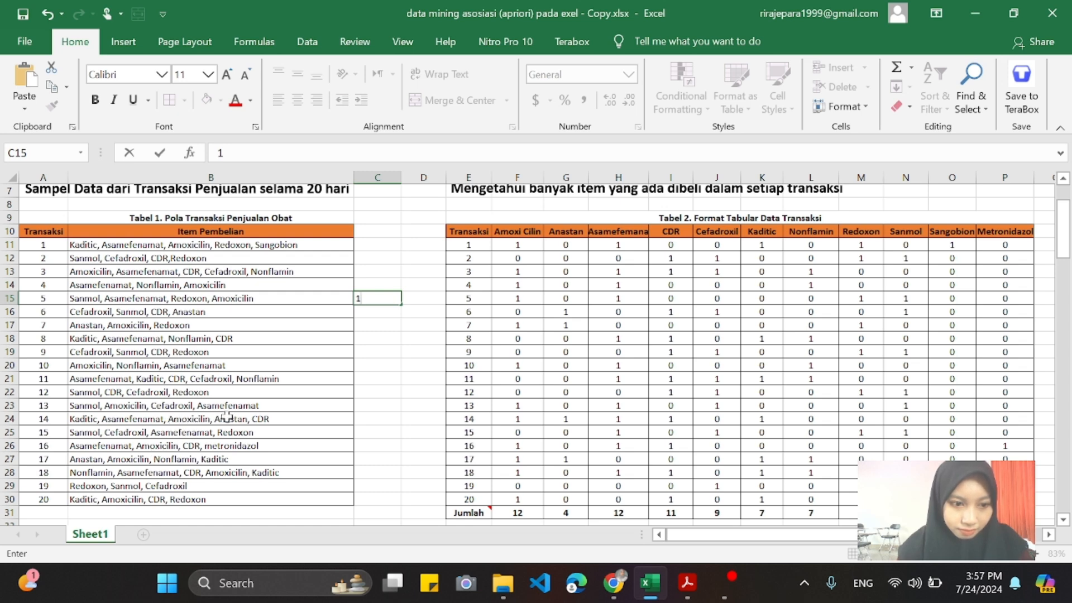
left_click(365, 402)
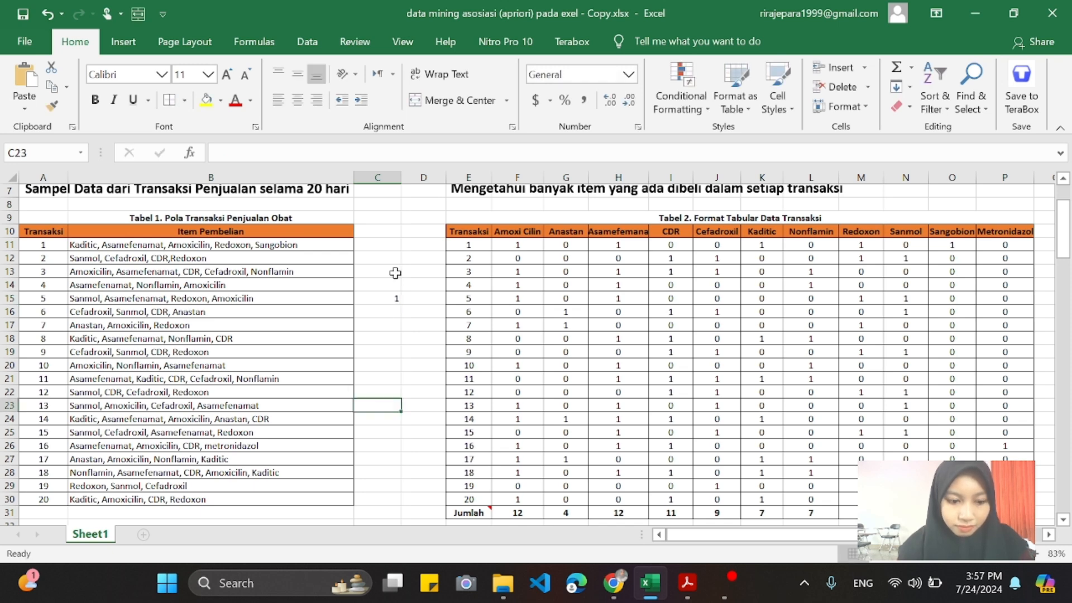
type("1")
left_click_drag(389, 423, 389, 279)
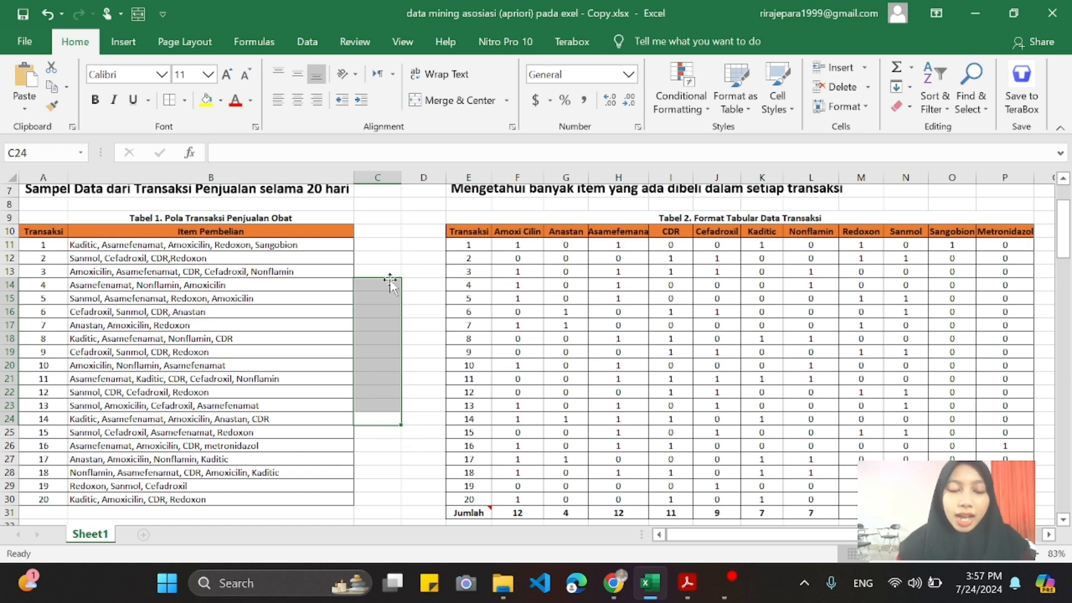
Enter the Jumlah values for the remaining Tabel 5 combinations: 2 in C92, 1 in C93 and 1 in C94.
scroll(390, 279, "down", 17)
scroll(390, 279, "down", 6)
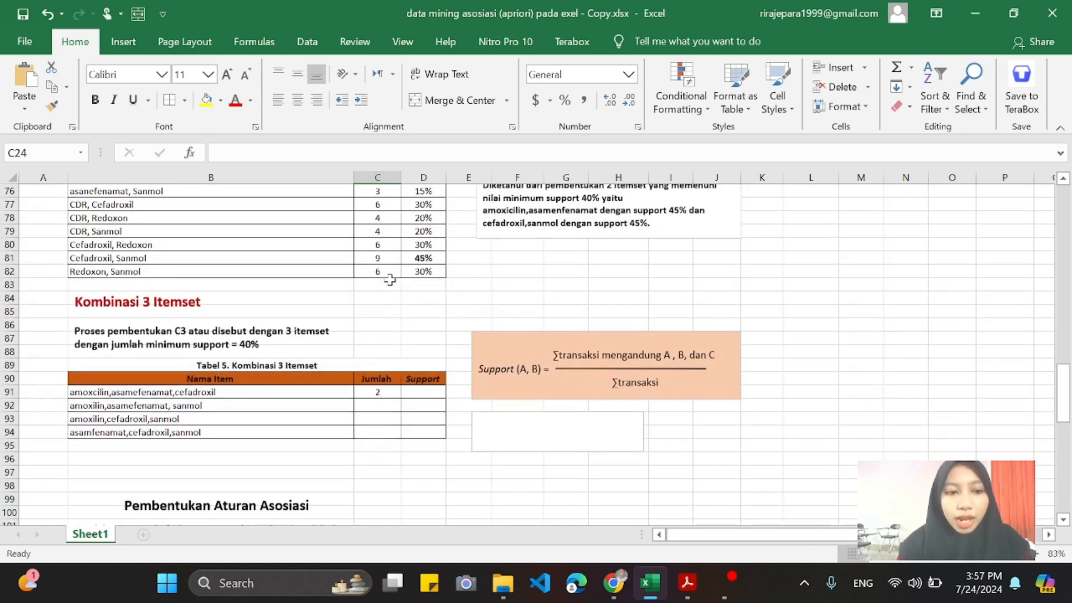
left_click(384, 405)
type("1")
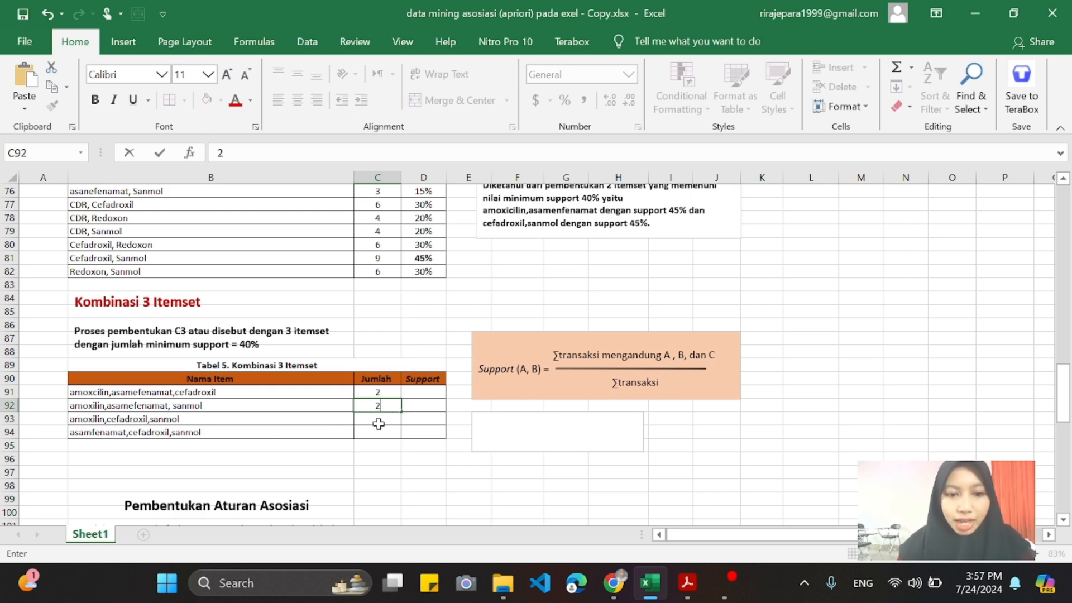
type("1")
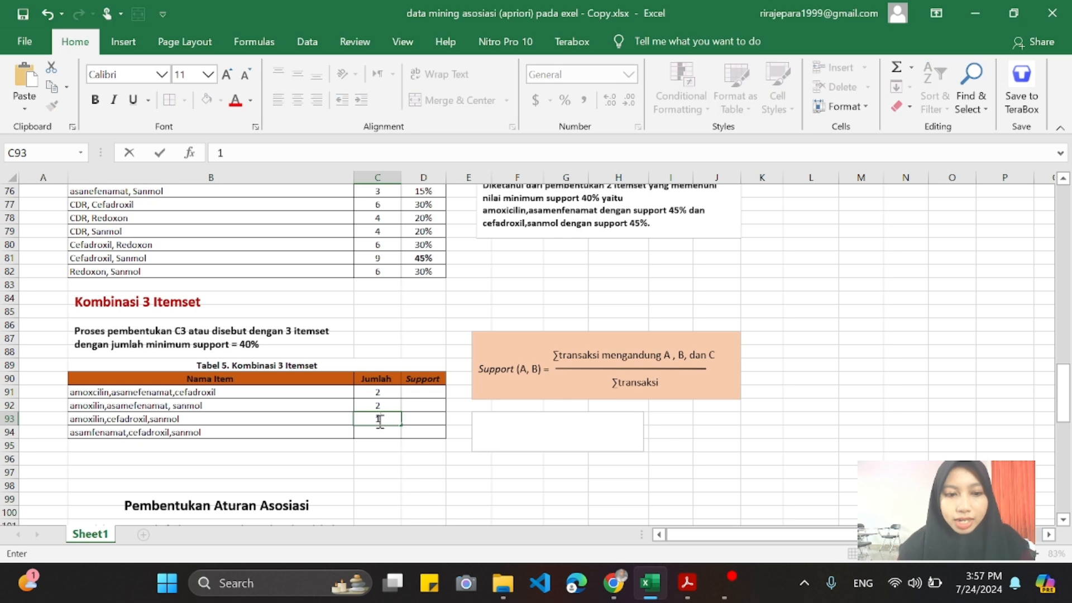
left_click(381, 432)
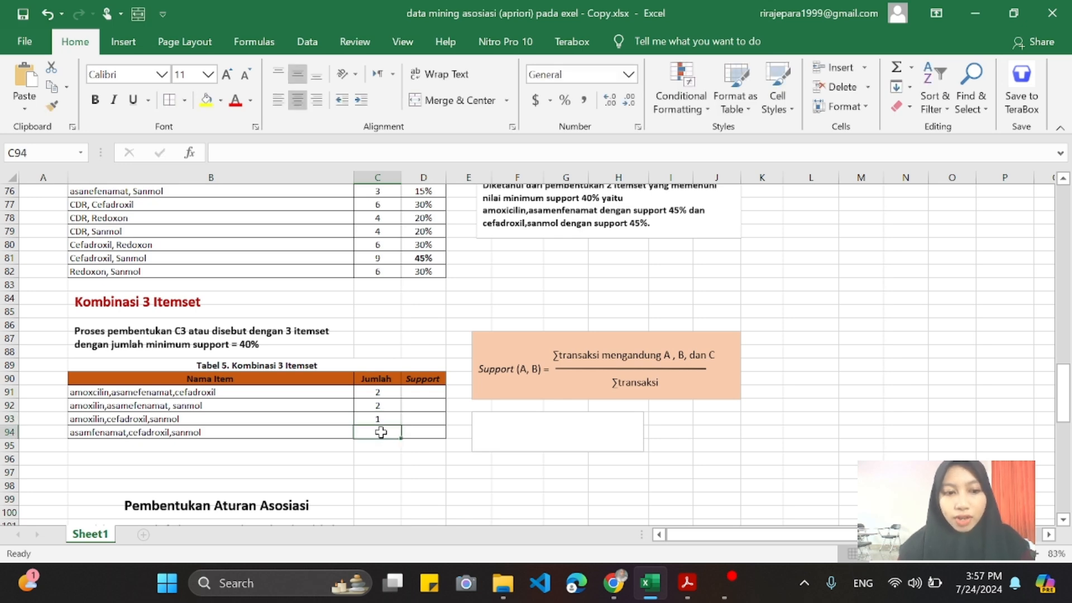
type("1")
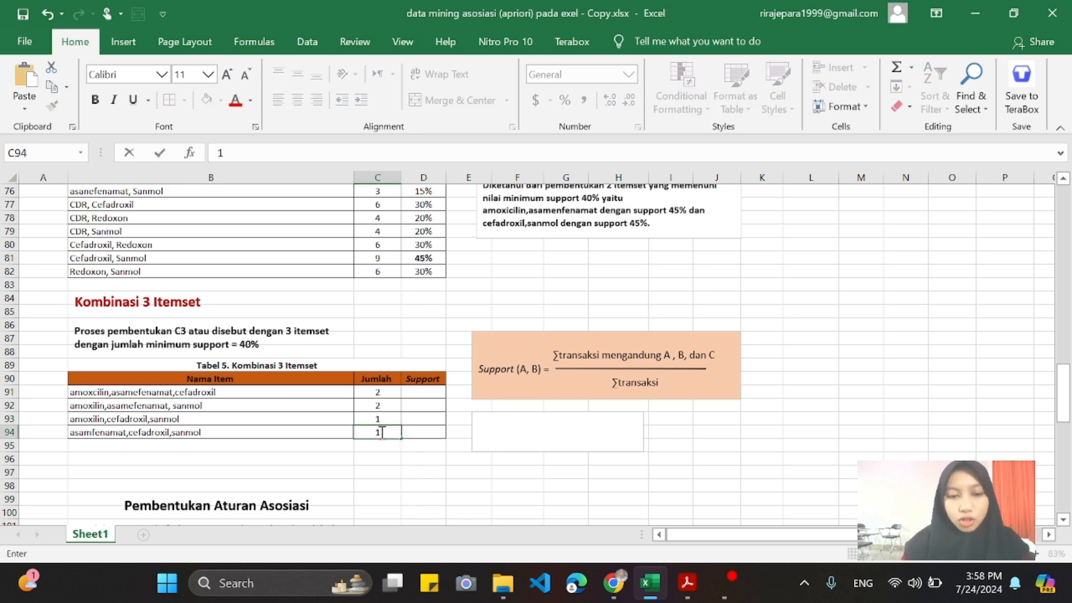
left_click(421, 393)
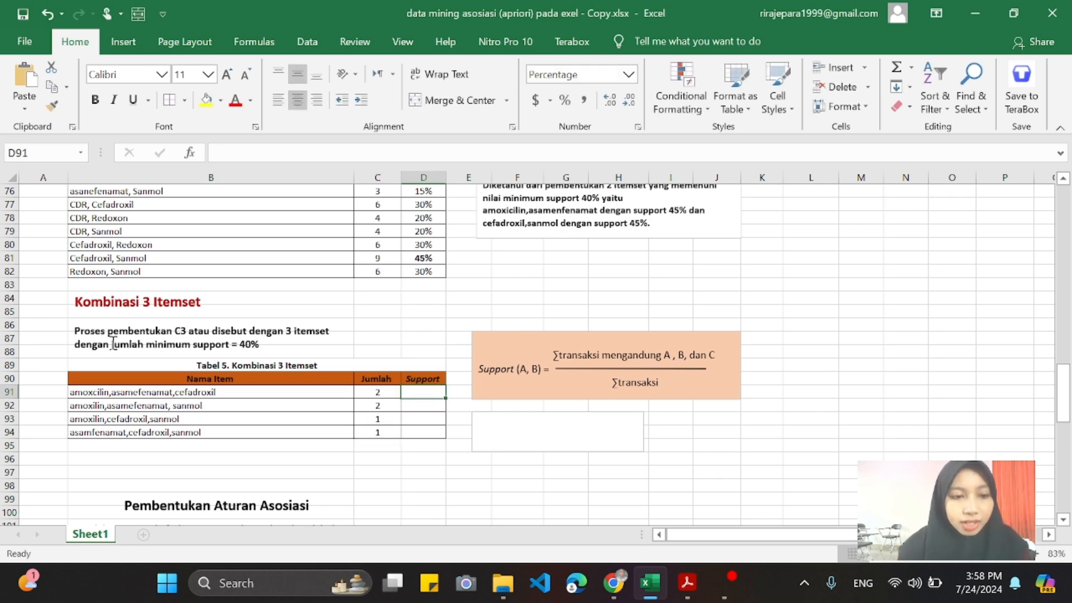
type("=")
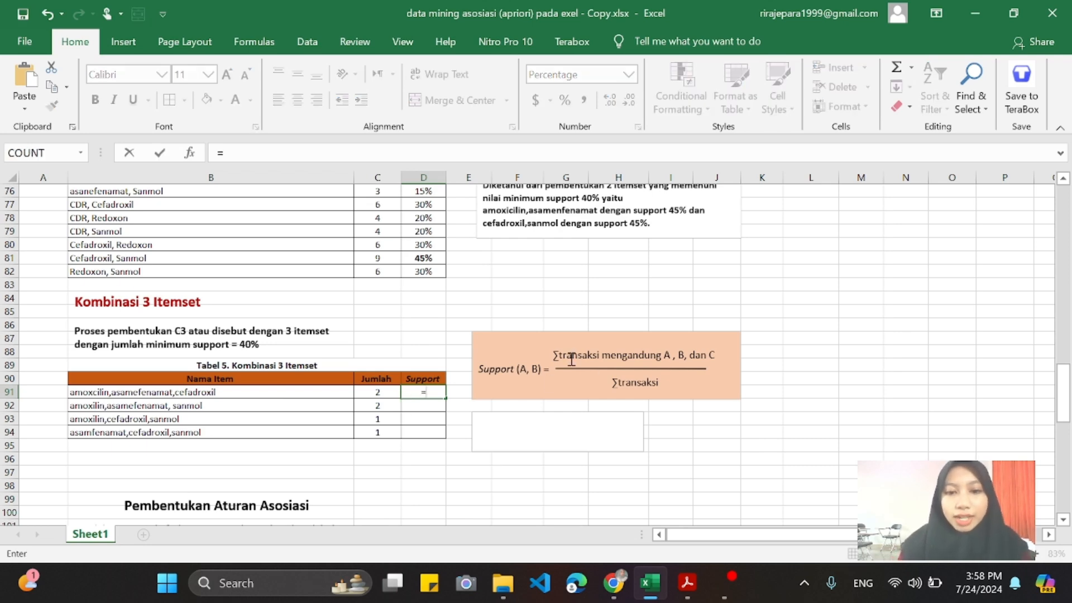
left_click_drag(544, 353, 695, 389)
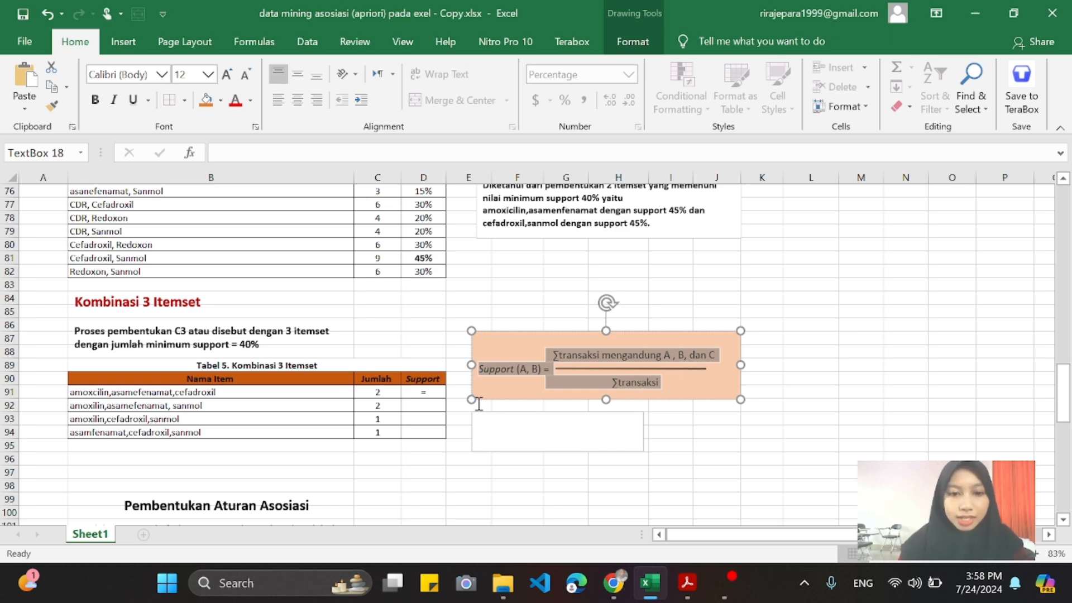
Calculate the Support for amoxcilin,asamefenamat,cefadroxil in D91 with =C91/20.
left_click(430, 392)
key("BackSpace")
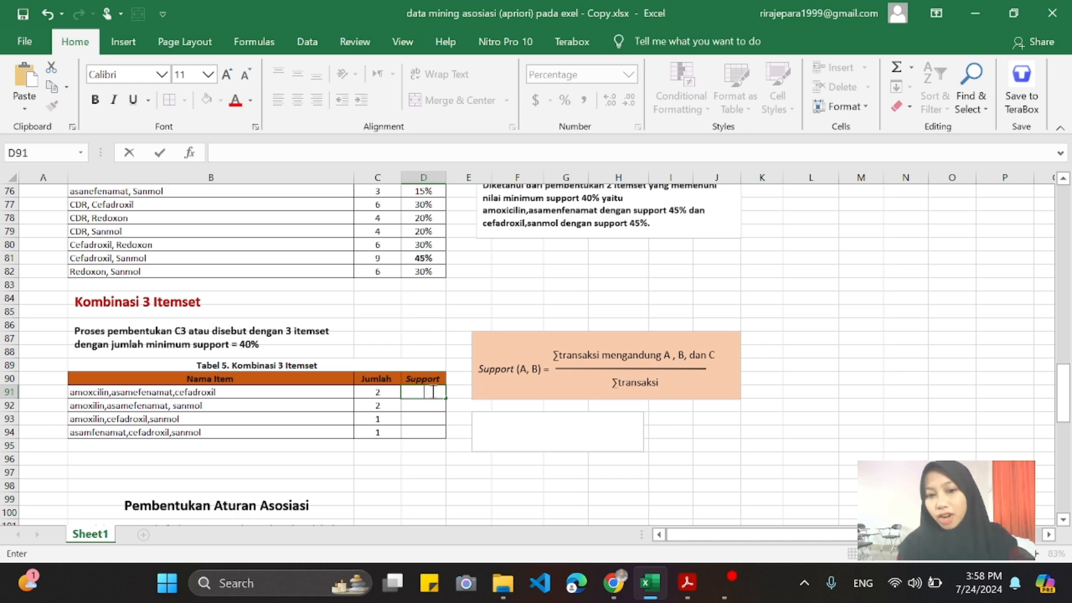
type("=")
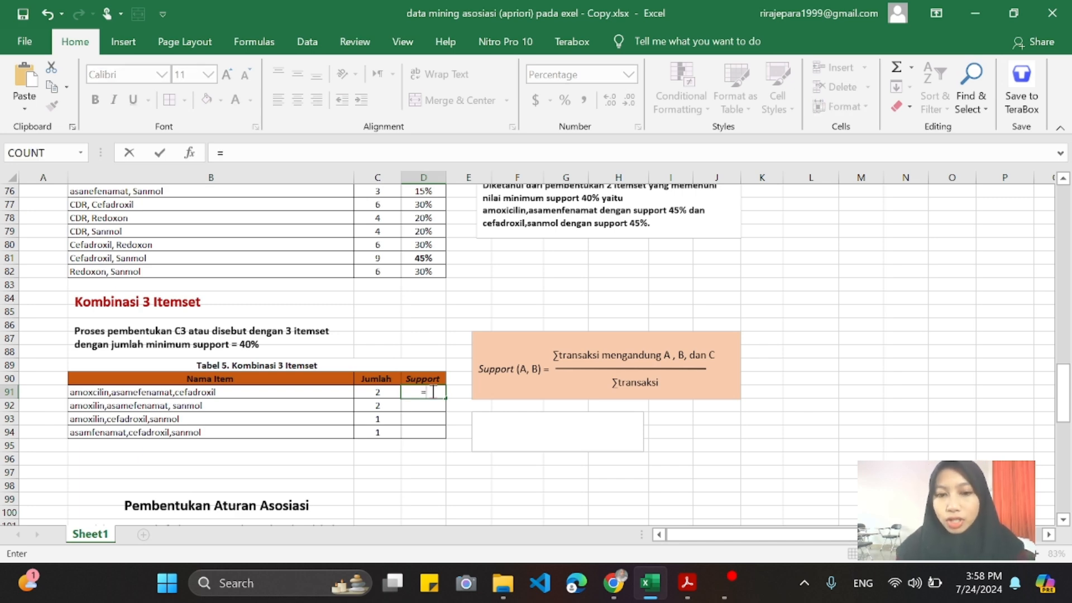
key("Left")
type("/20")
key("Return")
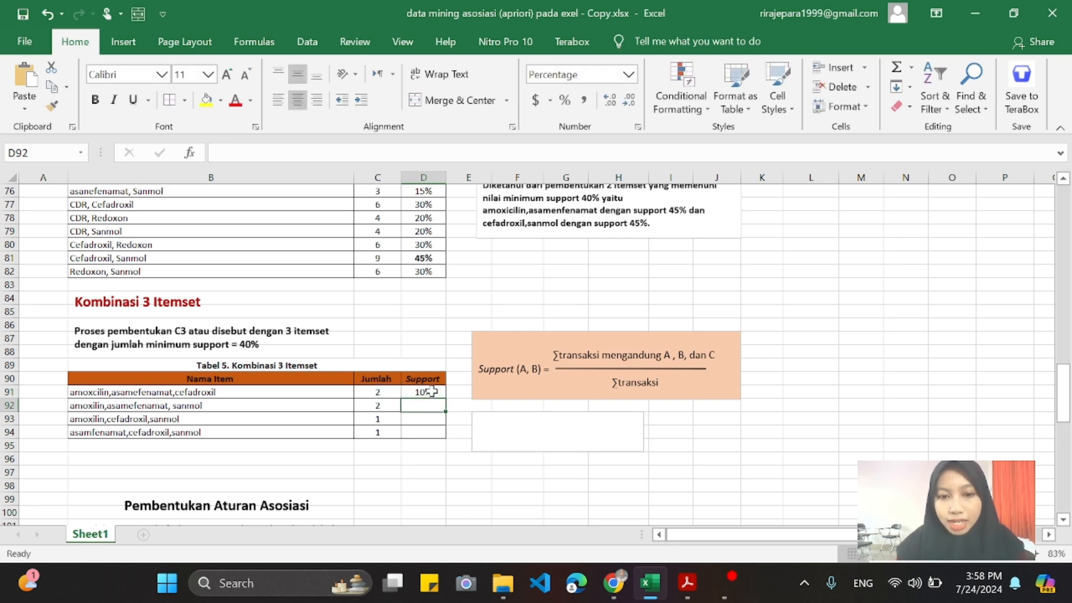
Calculate the Support for the remaining Tabel 5 combinations in D92:D94 with =C92/20, =C93/20 and =C94/20.
type("=")
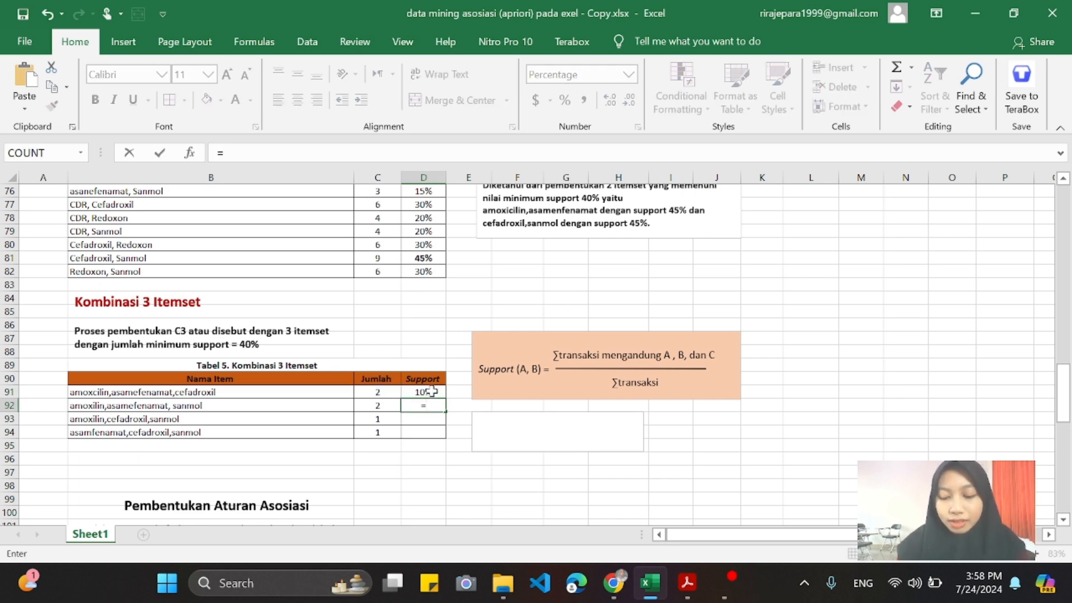
key("Left")
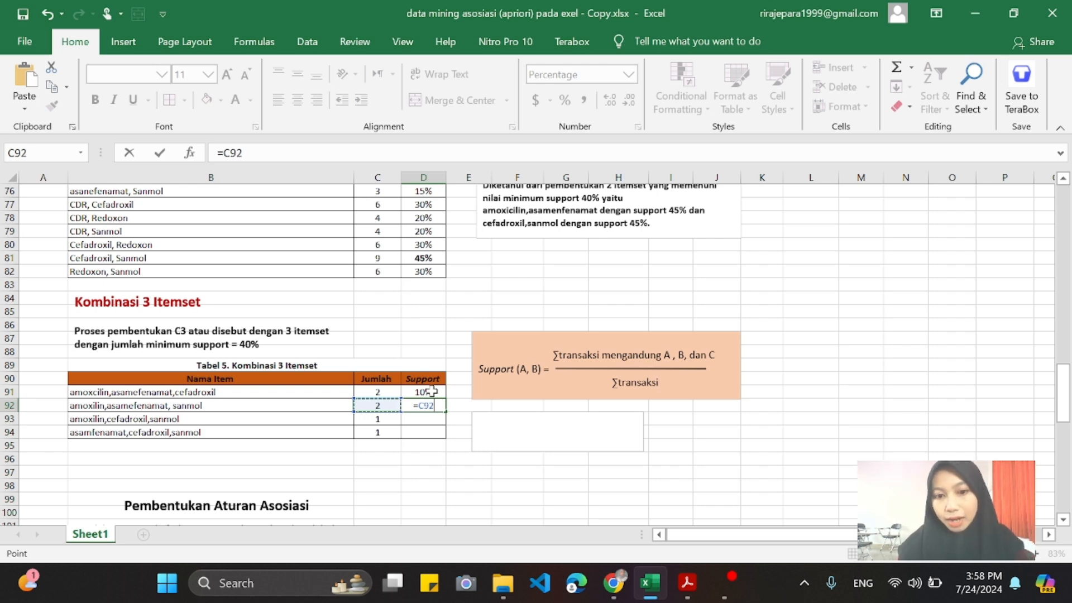
type("/20")
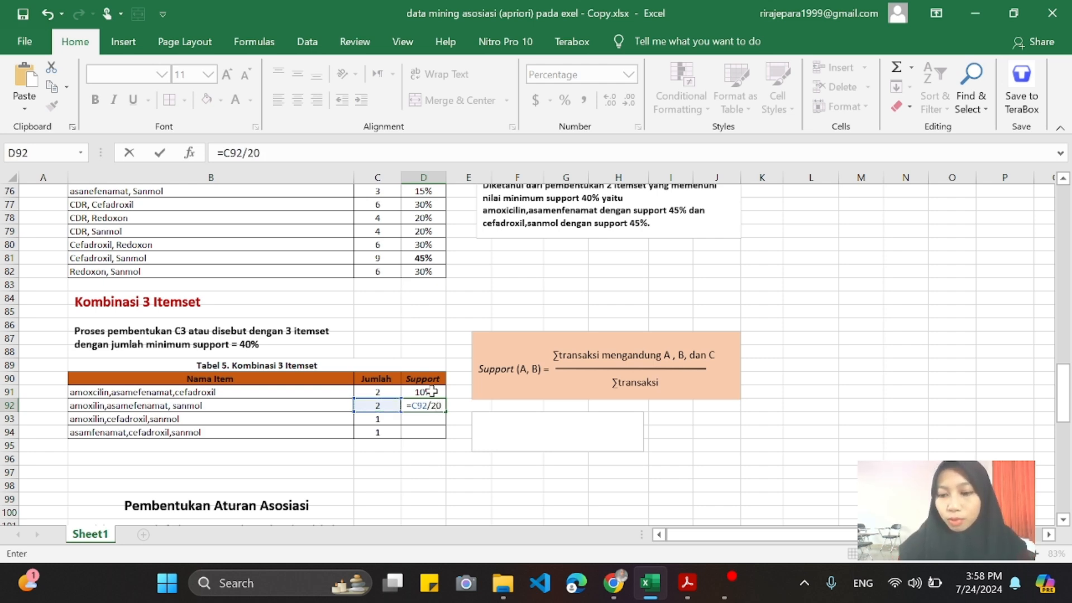
key("Return")
type("=")
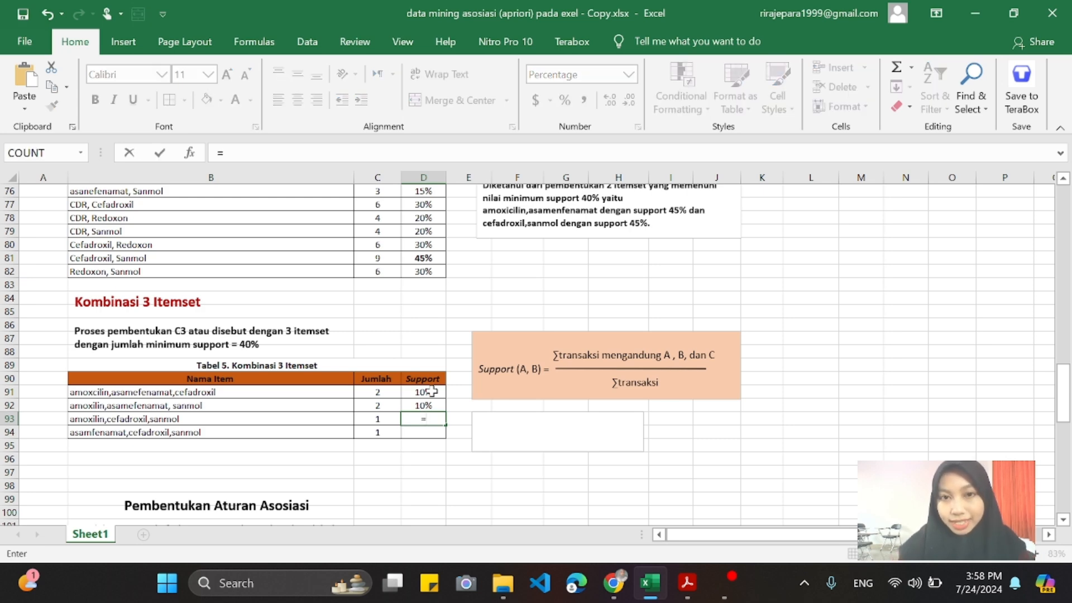
key("Left")
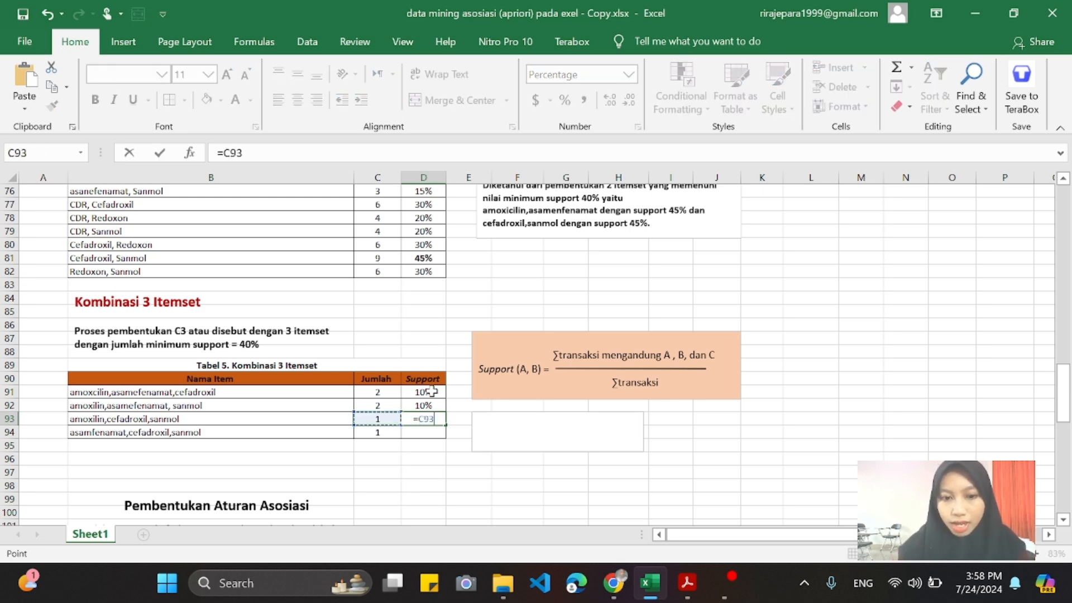
type("/20")
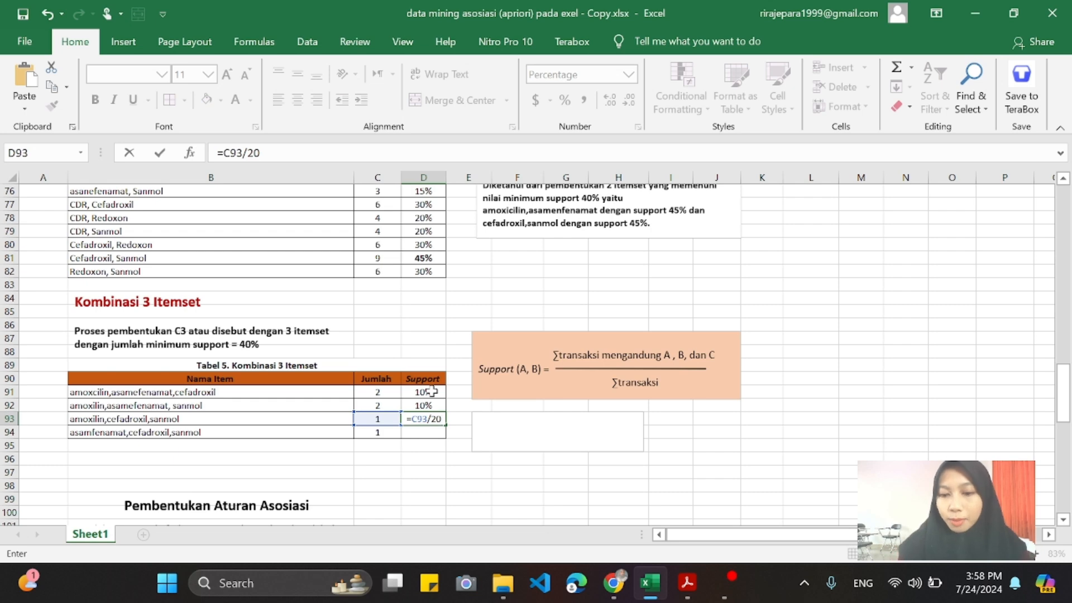
key("Return")
type("=")
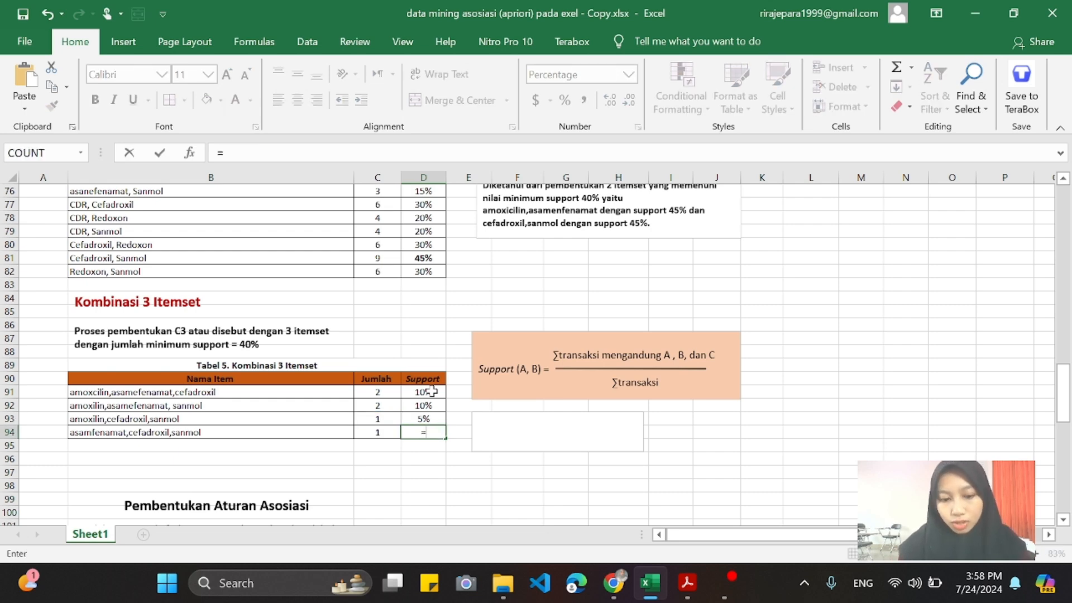
key("Left")
type("/20")
key("Return")
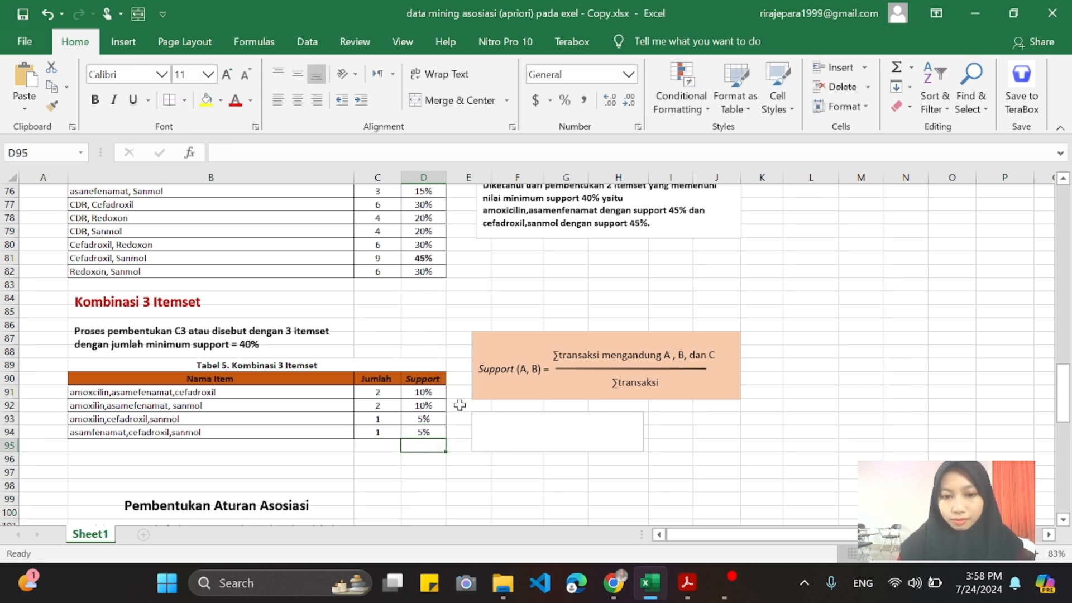
Write "Diketahui dari kombinasi 3 itemset tidak ada yang memenuhi nilai support 40%." in the empty text box beside Tabel 5.
left_click(509, 439)
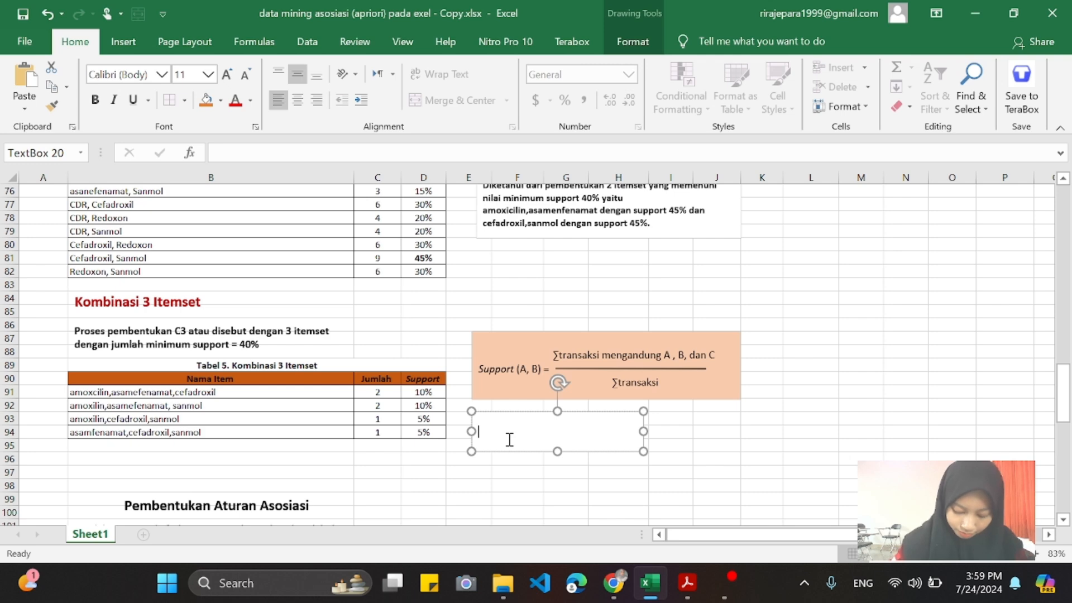
type("Diketahui")
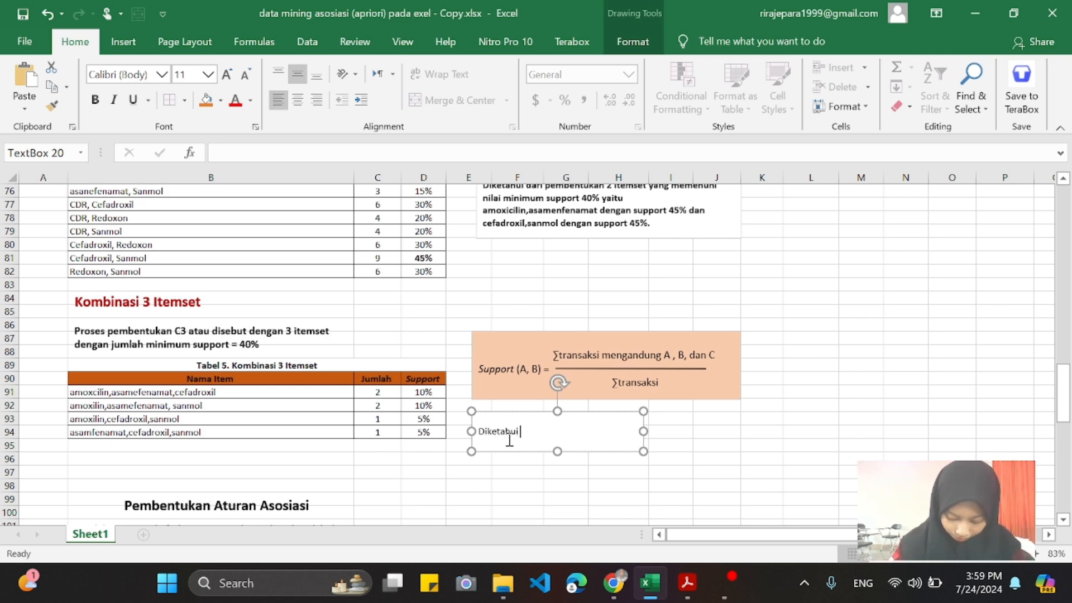
type(" dari kombinasi 3 itemset tidak ada yang memenuhi nilai su")
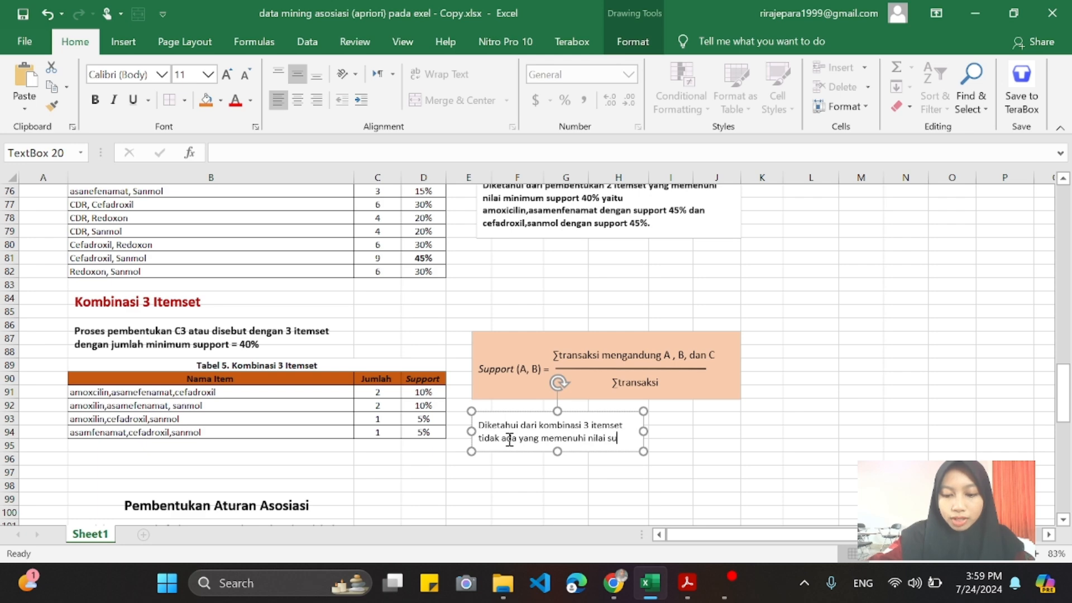
type("pport 40")
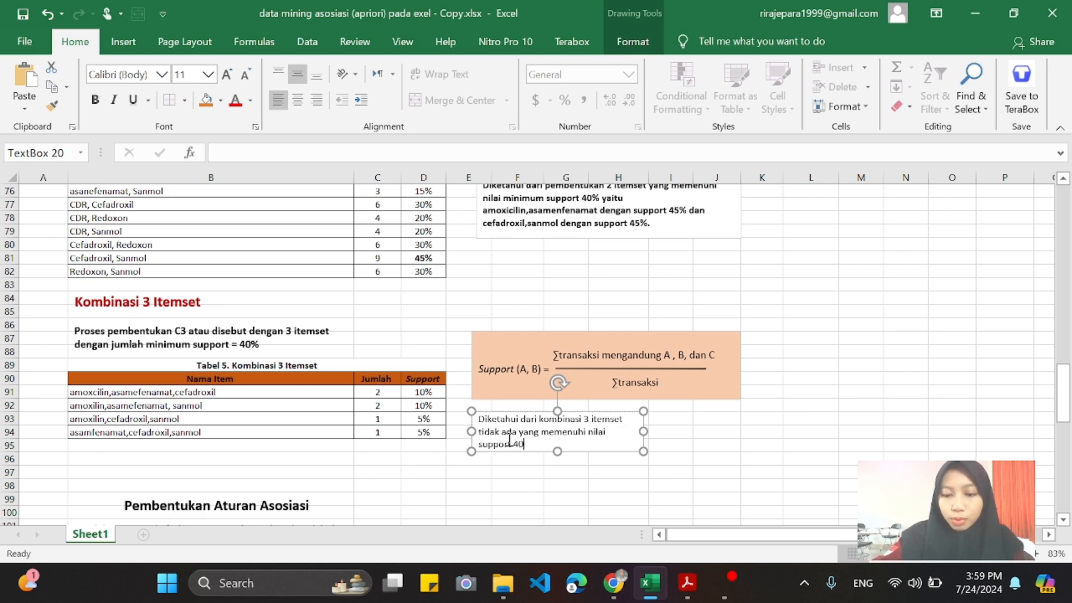
type("%")
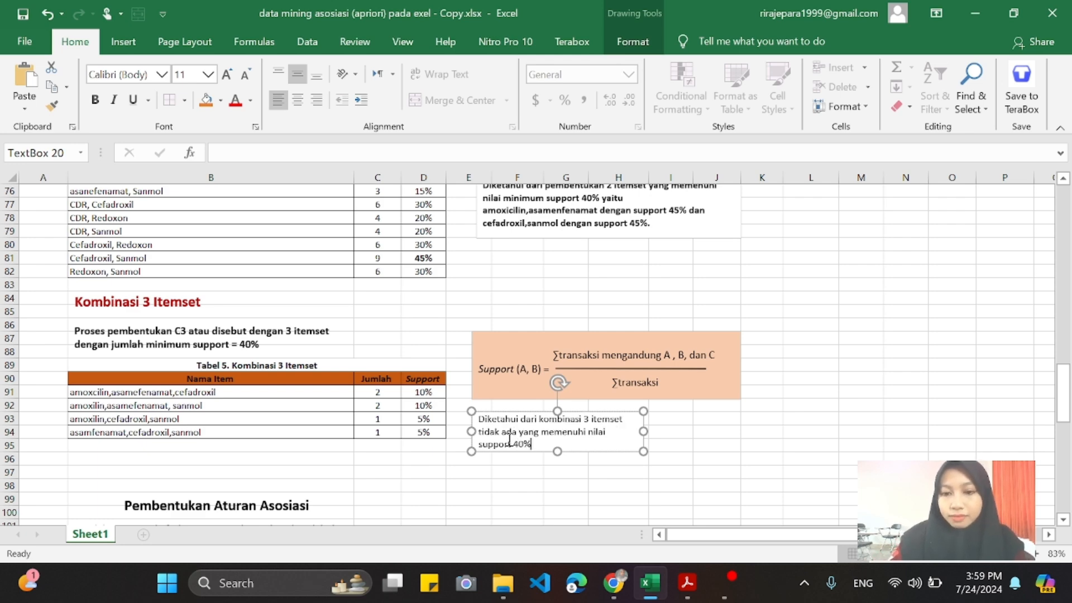
type(".")
Read the Pembentukan Aturan Asosiasi explanation and examine the first rule in Tabel 6 with its Confidence cell C109.
scroll(449, 419, "down", 3)
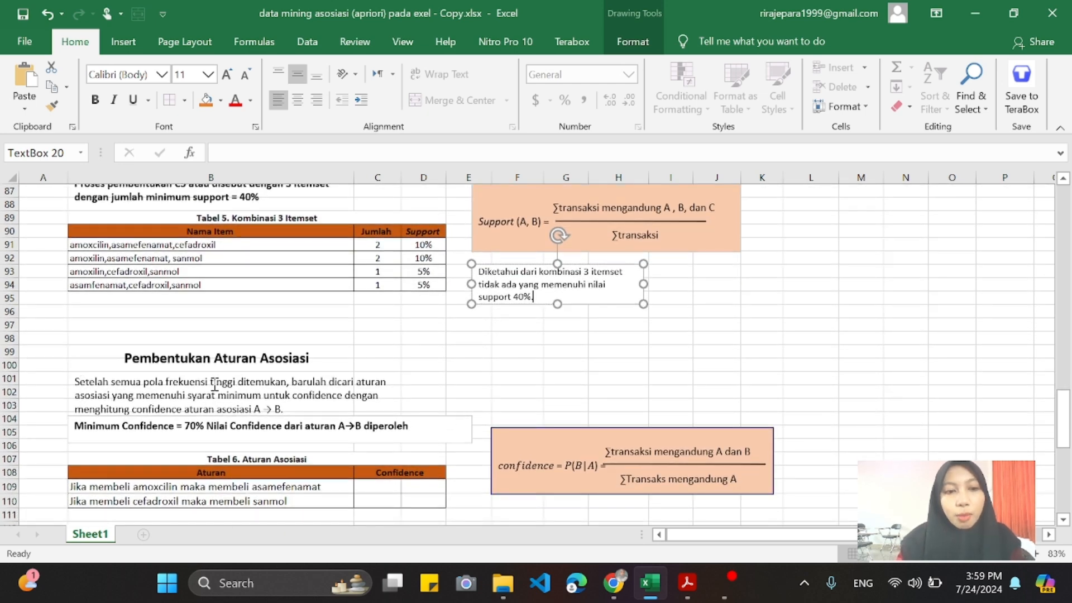
left_click_drag(183, 384, 354, 410)
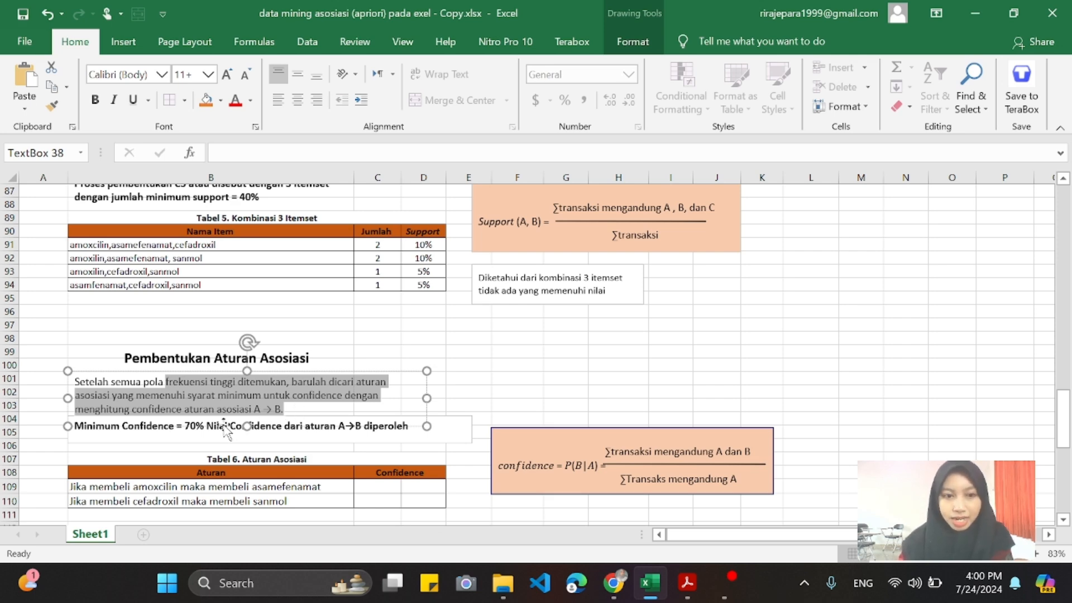
scroll(365, 420, "down", 2)
scroll(364, 420, "down", 1)
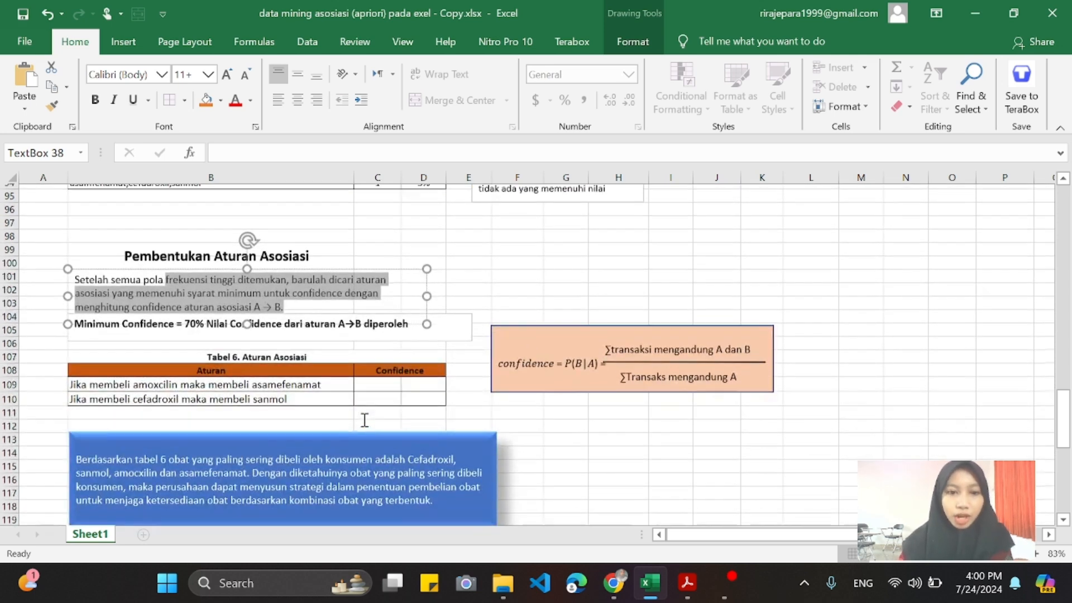
left_click(87, 379)
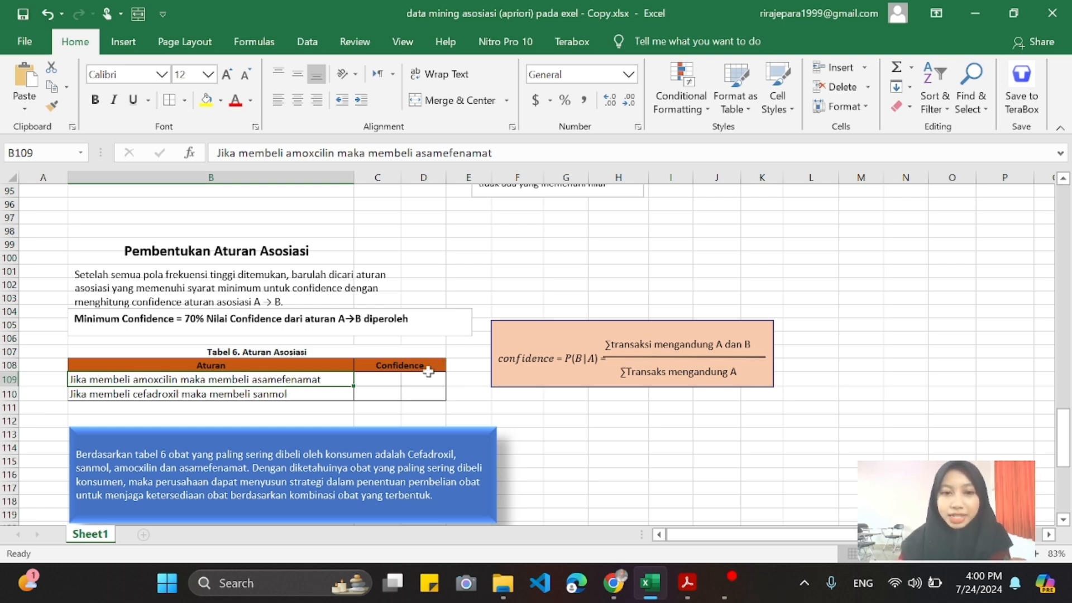
left_click(380, 380)
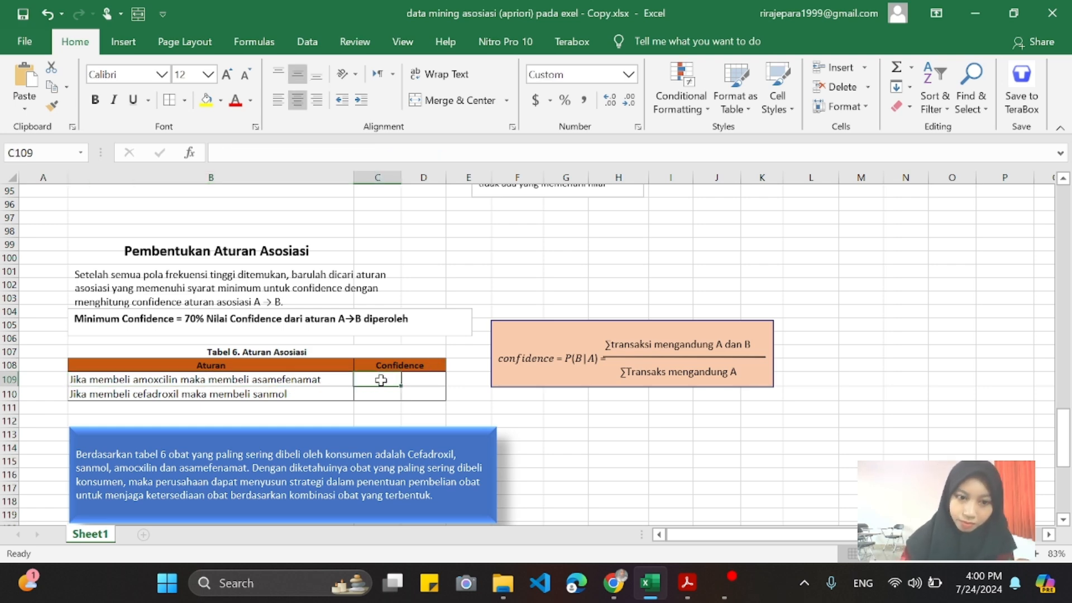
Look up the Jumlah for Amoxilin, Asamefenamat in Tabel 4 and begin its confidence fraction as the text '9/ in C109.
scroll(380, 380, "up", 1)
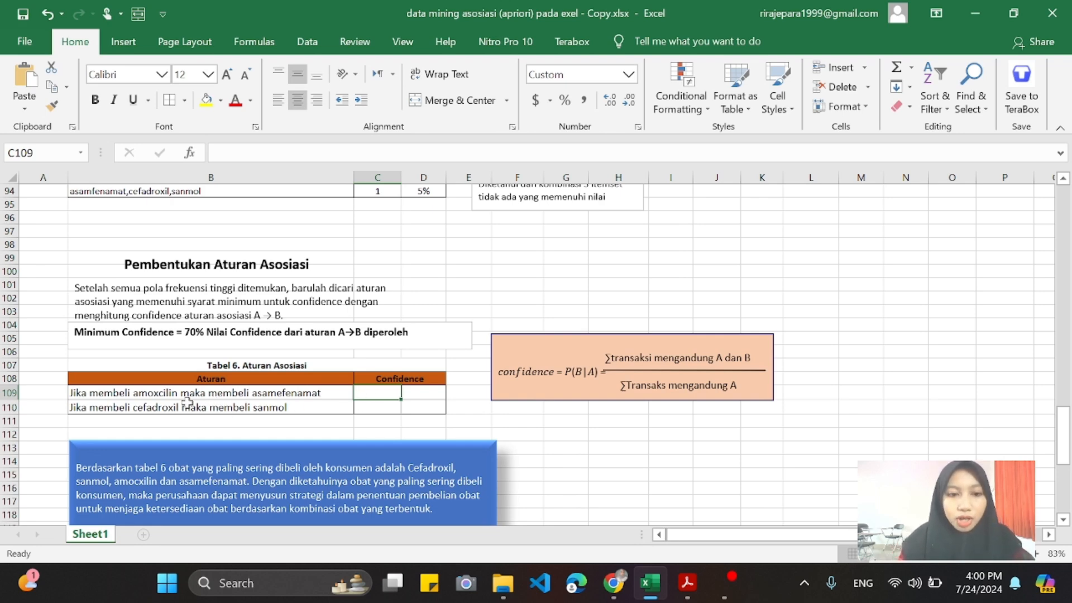
scroll(308, 397, "up", 10)
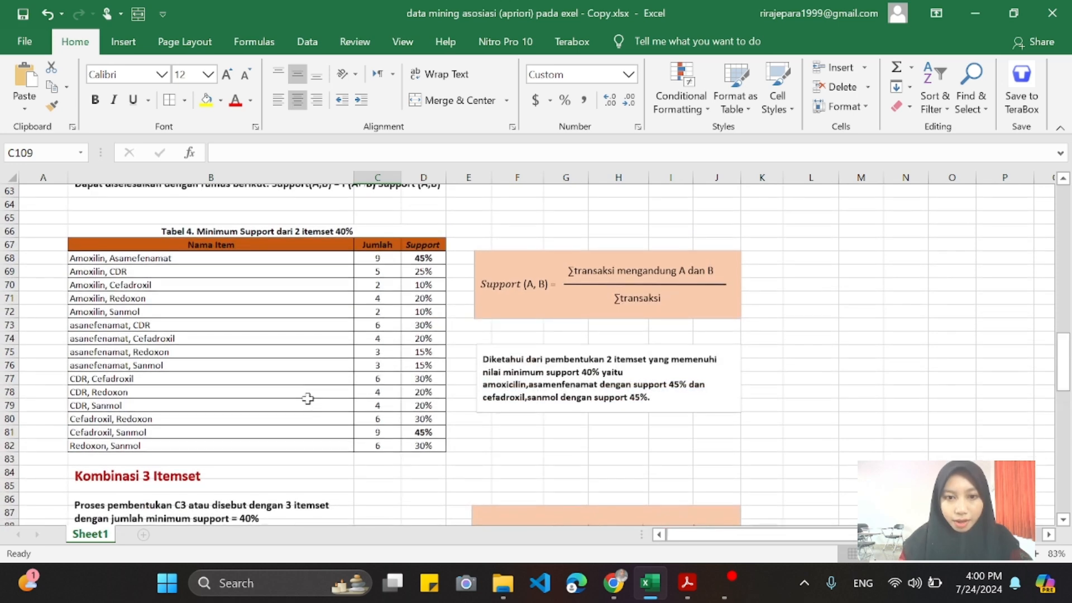
left_click(377, 259)
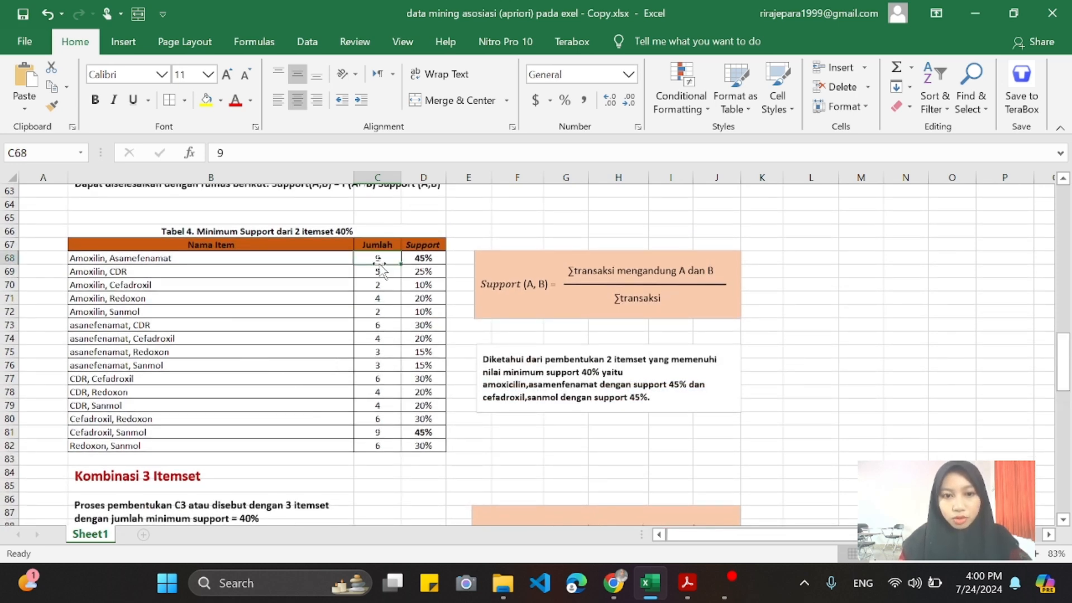
scroll(381, 266, "down", 1)
scroll(378, 266, "down", 9)
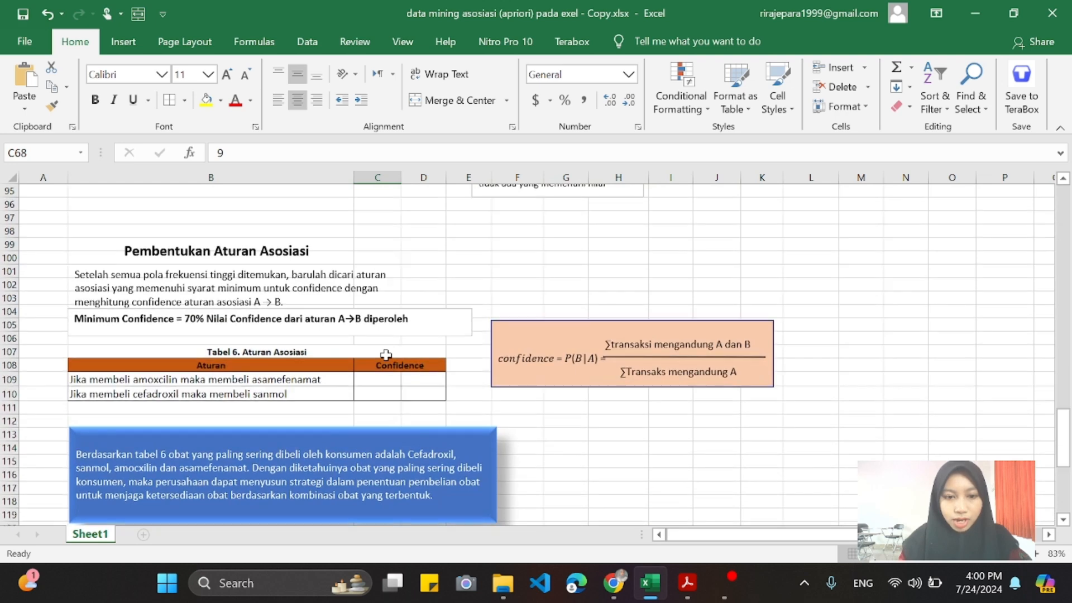
left_click(383, 380)
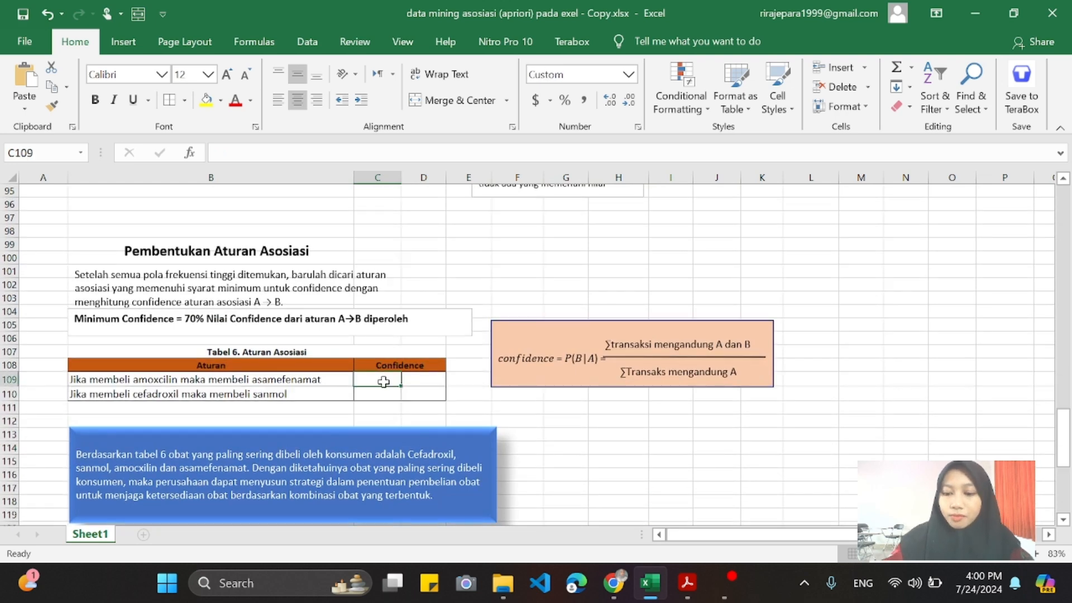
type("'9")
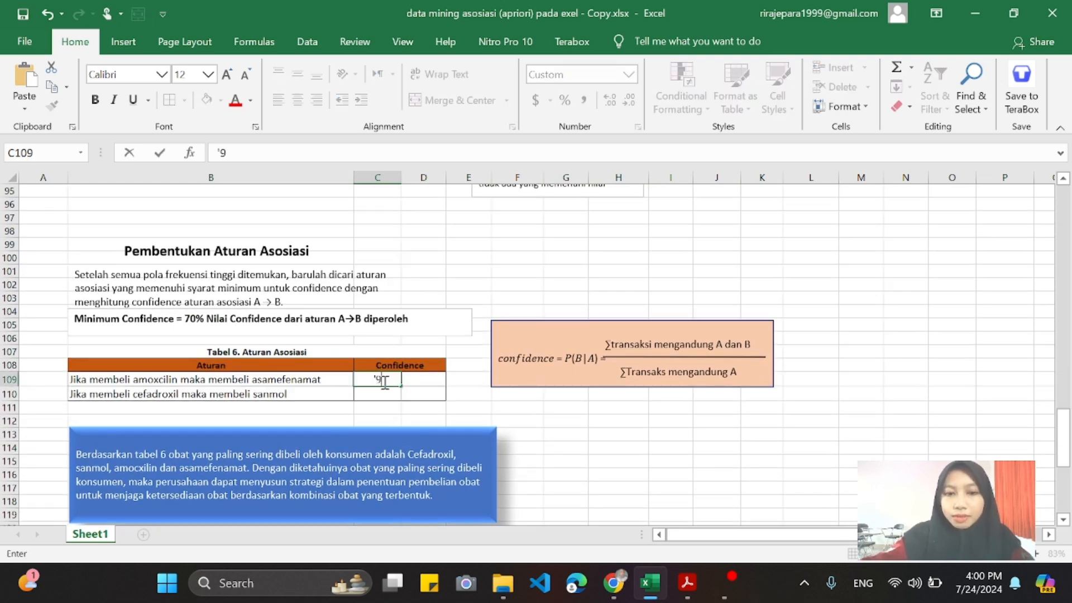
type("/")
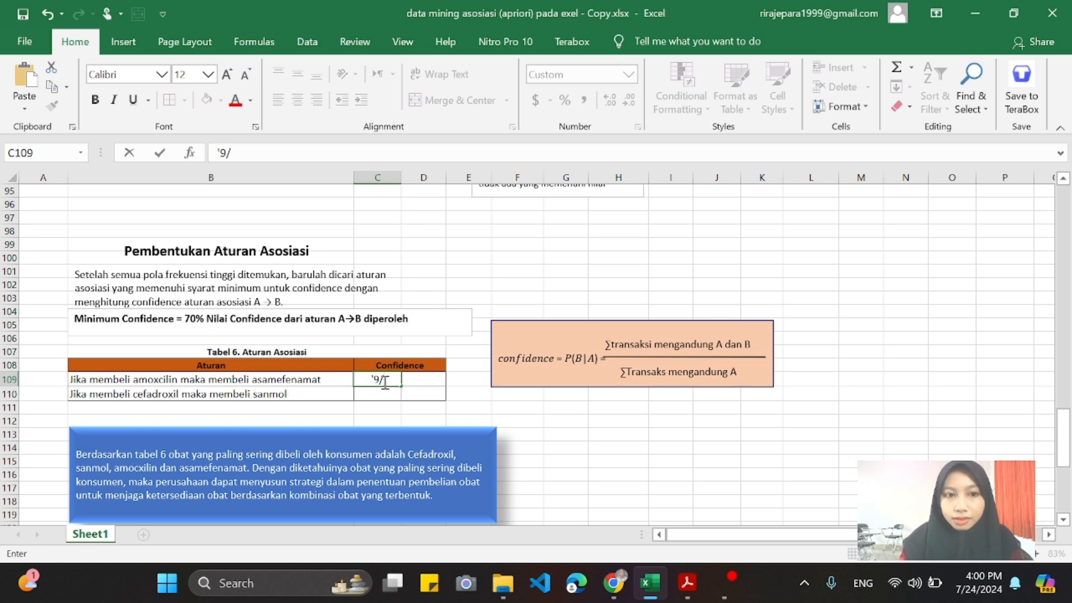
Check the denominator of the confidence formula and look up the number of transactions containing item A in the earlier tables.
scroll(384, 382, "up", 11)
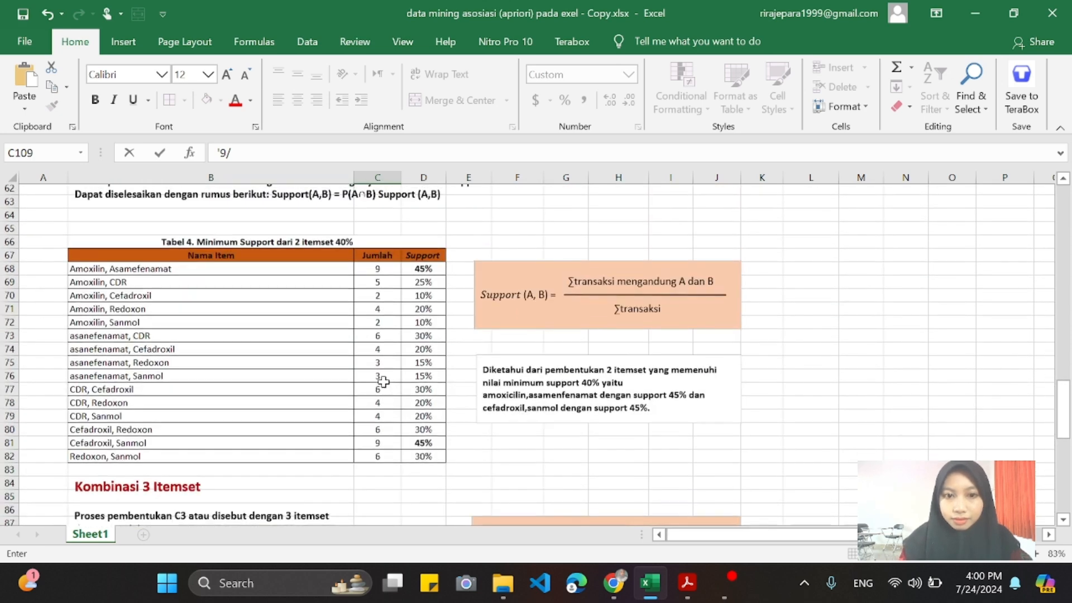
scroll(384, 382, "down", 9)
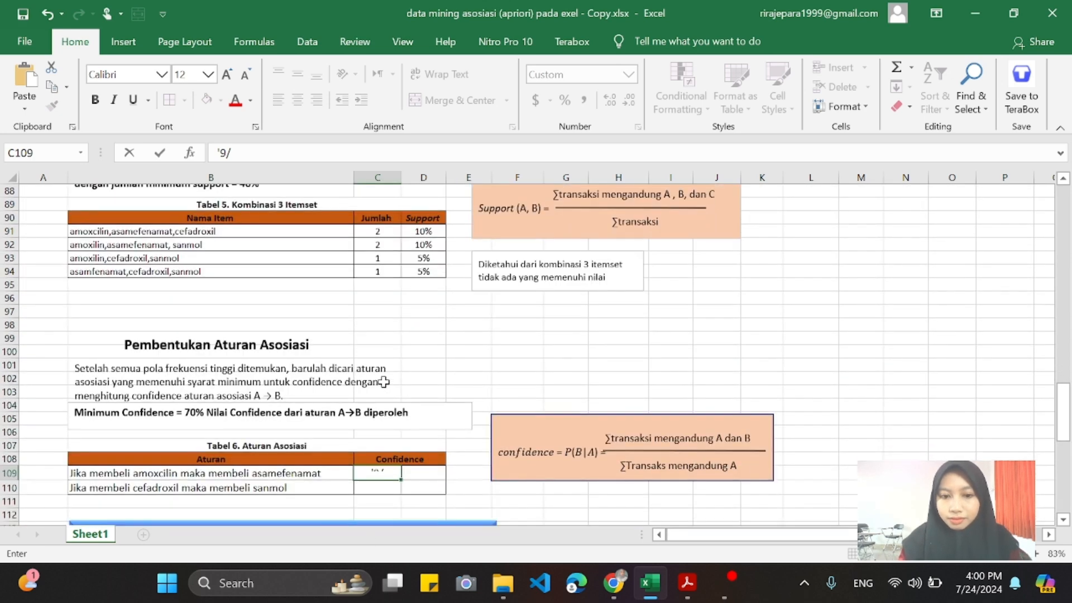
left_click_drag(618, 467, 742, 466)
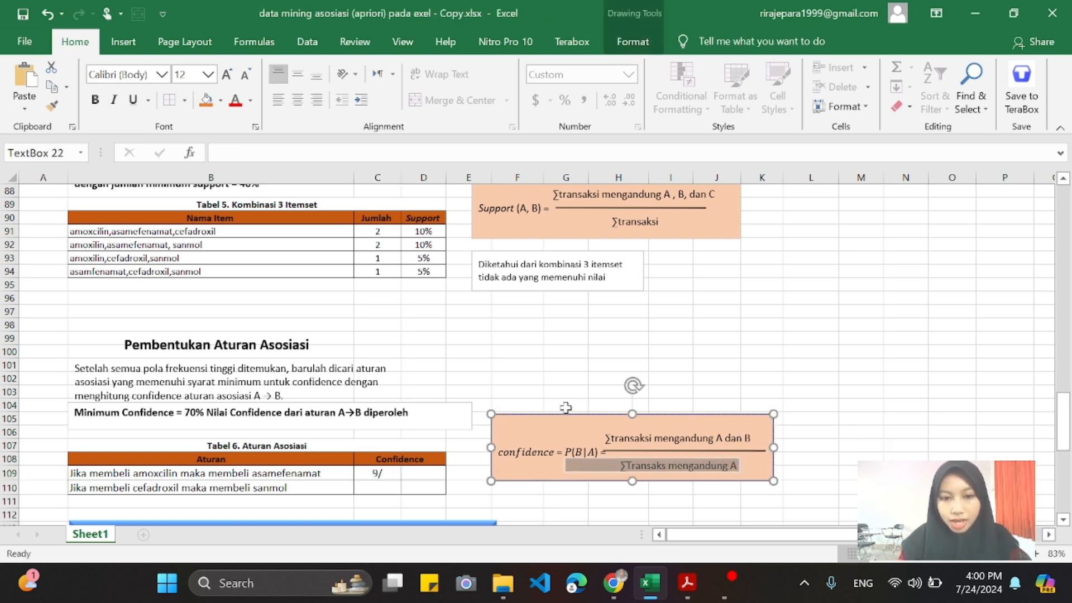
scroll(565, 407, "up", 17)
scroll(567, 409, "up", 8)
scroll(531, 380, "up", 4)
scroll(531, 380, "down", 20)
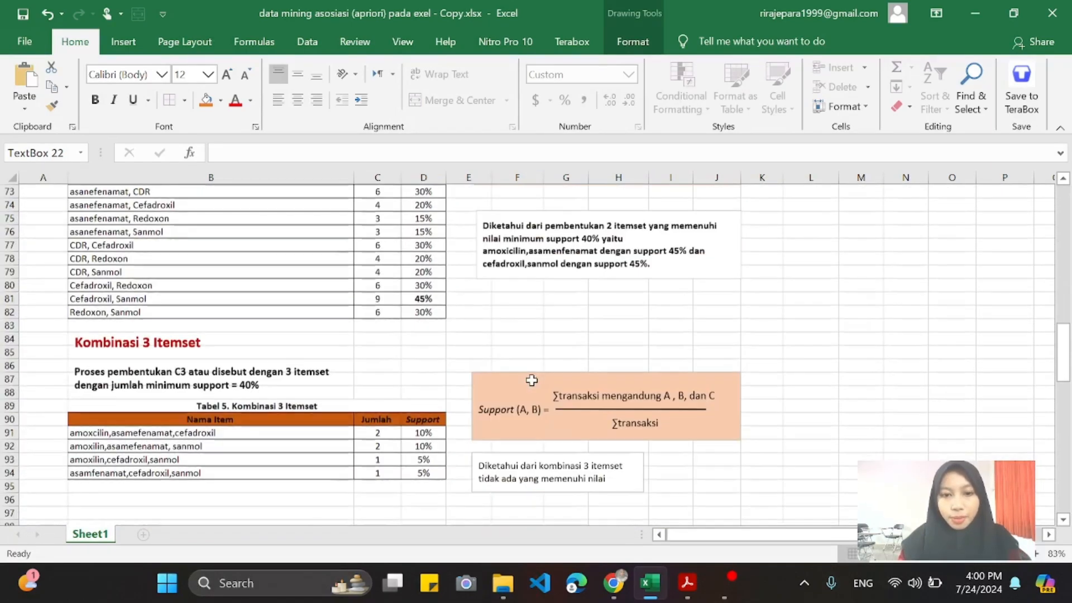
scroll(532, 380, "down", 11)
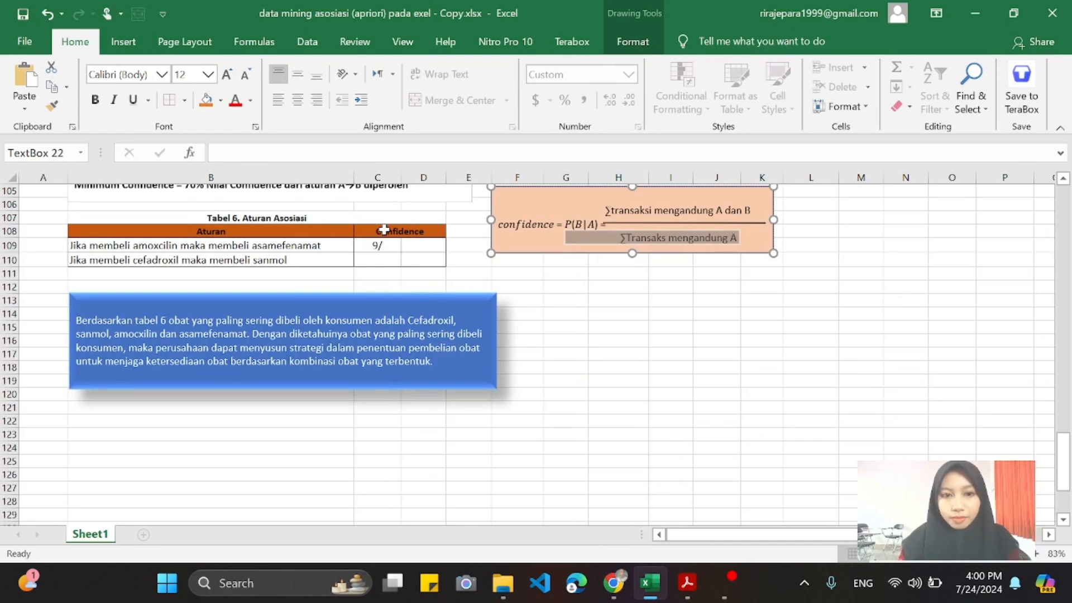
left_click(393, 250)
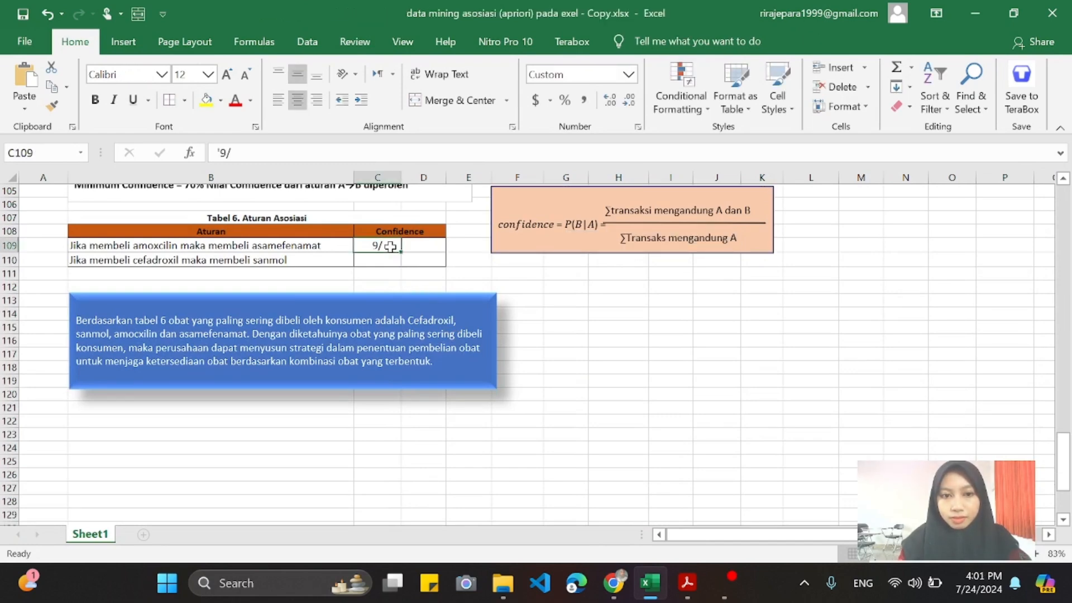
type("12")
key("BackSpace")
key("BackSpace")
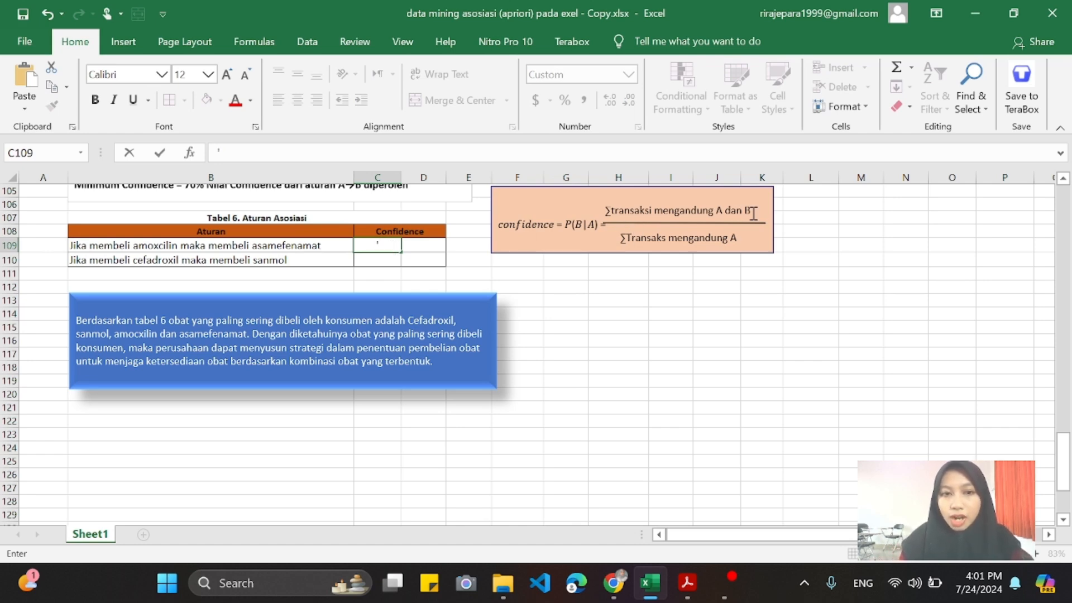
Enter the confidence fraction for the amoxcilin and asamefenamat rule in C109 as the text 9/12.
left_click_drag(753, 214, 632, 211)
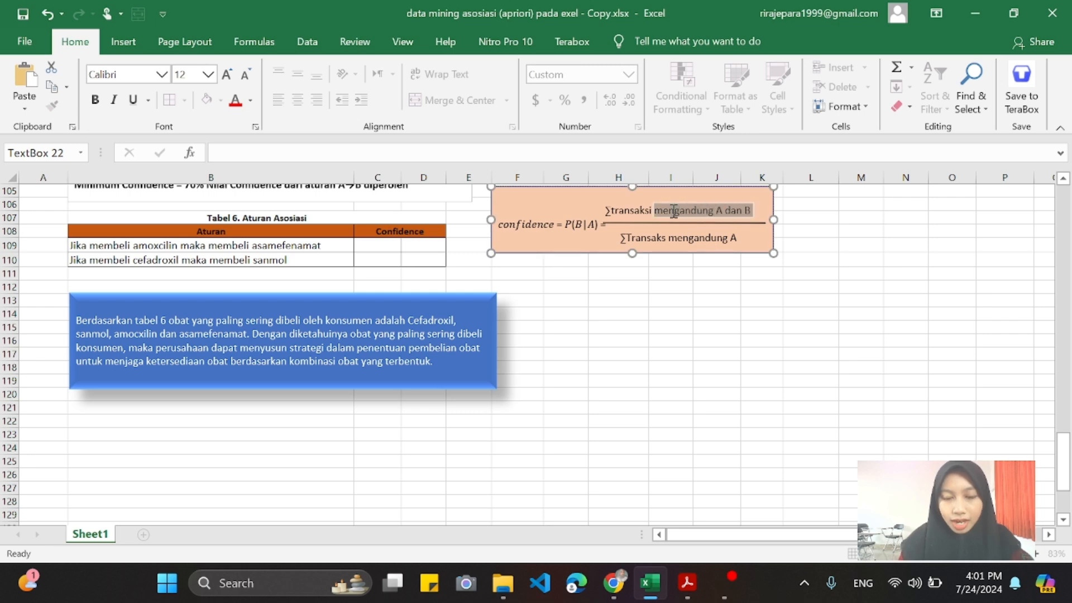
left_click(388, 245)
type("'9")
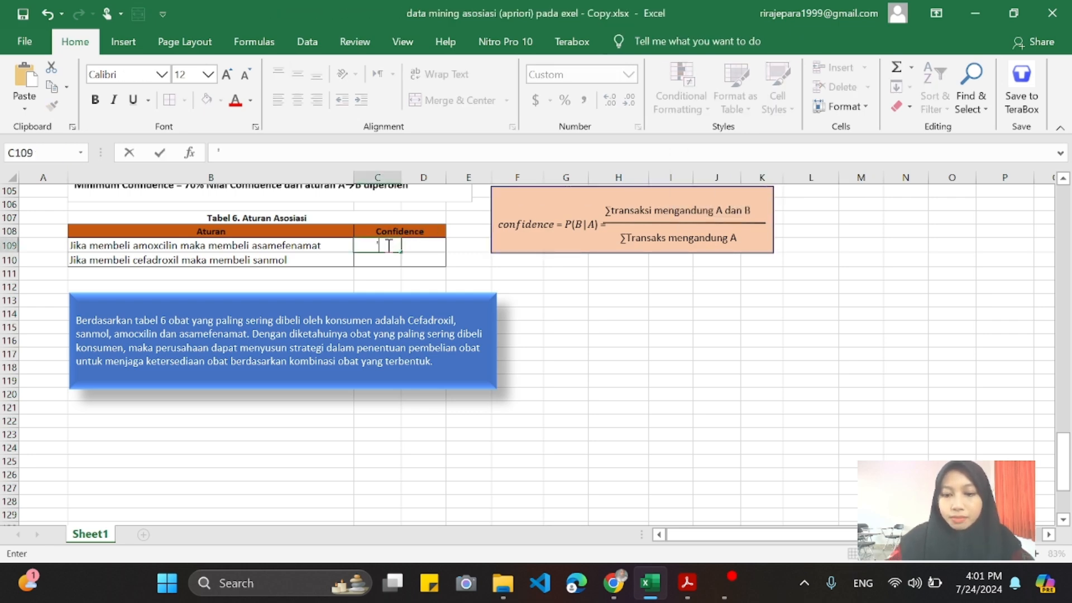
type("/")
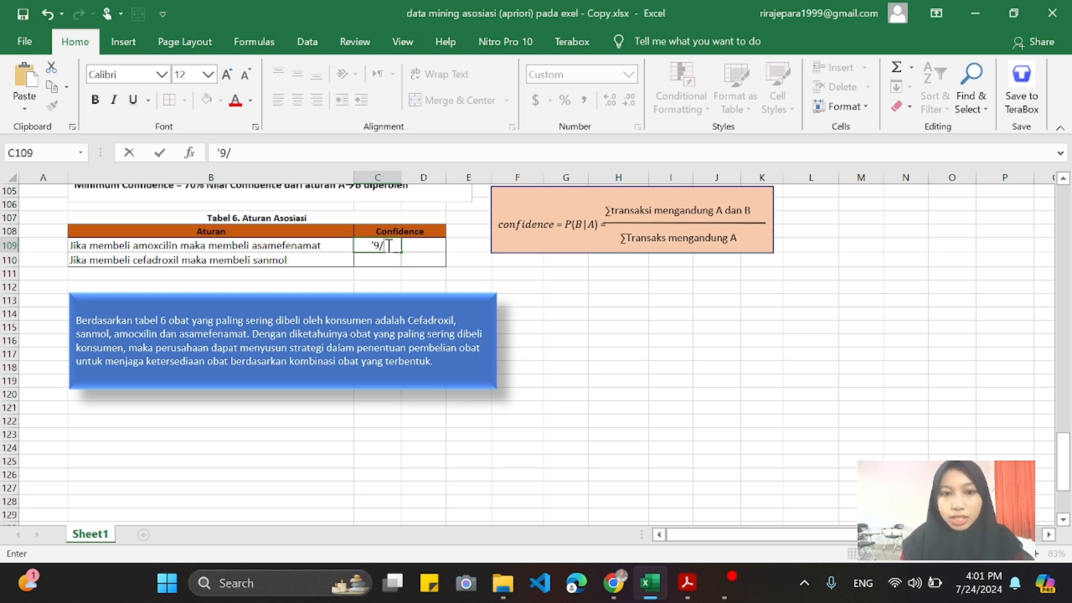
type("12")
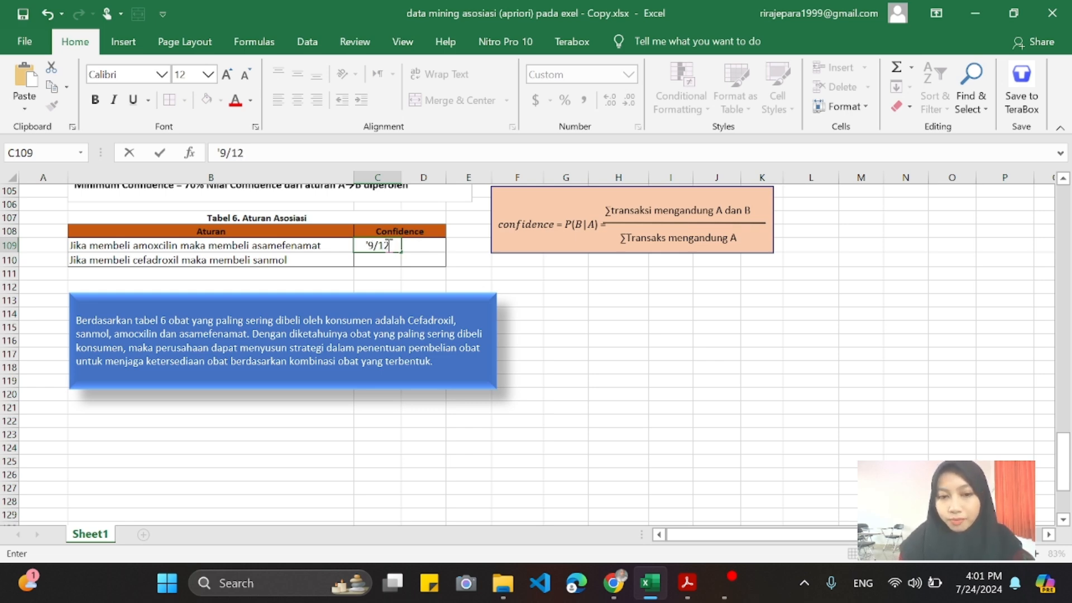
key("Return")
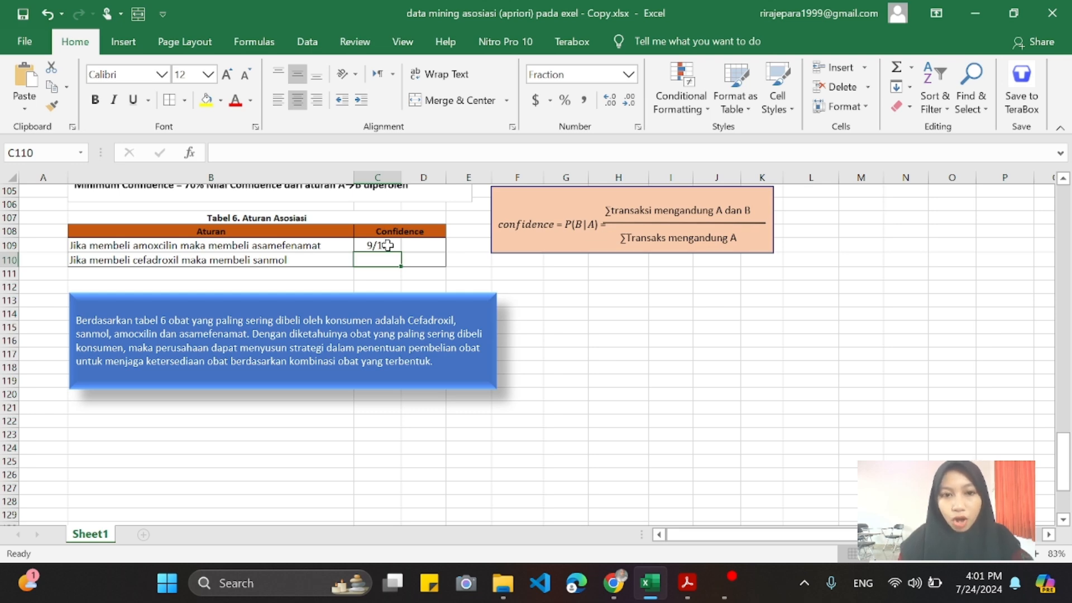
Look up the Jumlah for Cefadroxil, Sanmol in Tabel 4 and begin its confidence fraction as the text '9/ in C110.
scroll(388, 245, "up", 16)
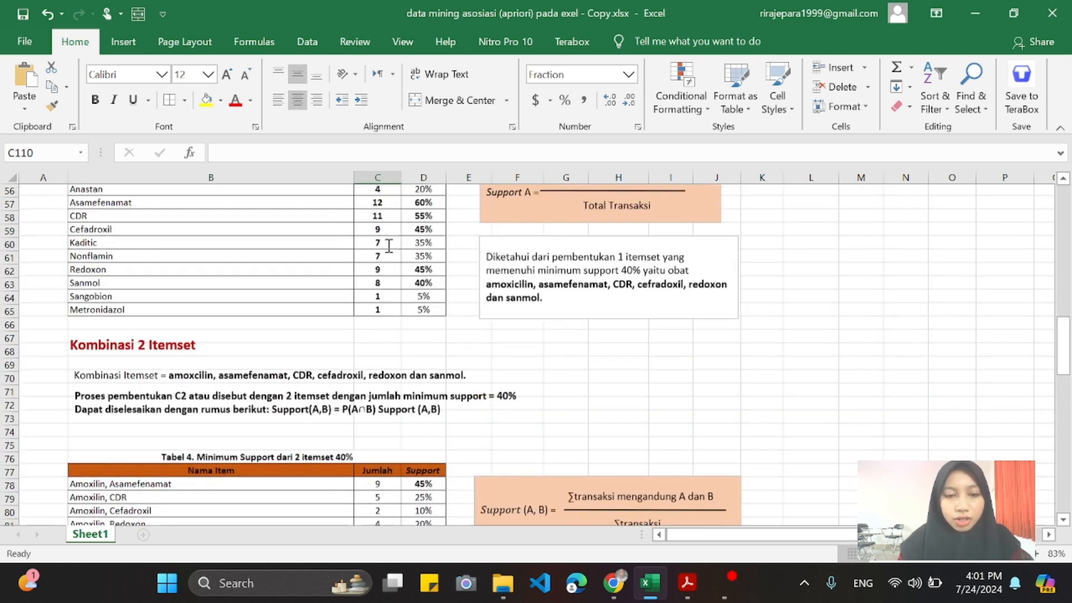
scroll(327, 269, "down", 5)
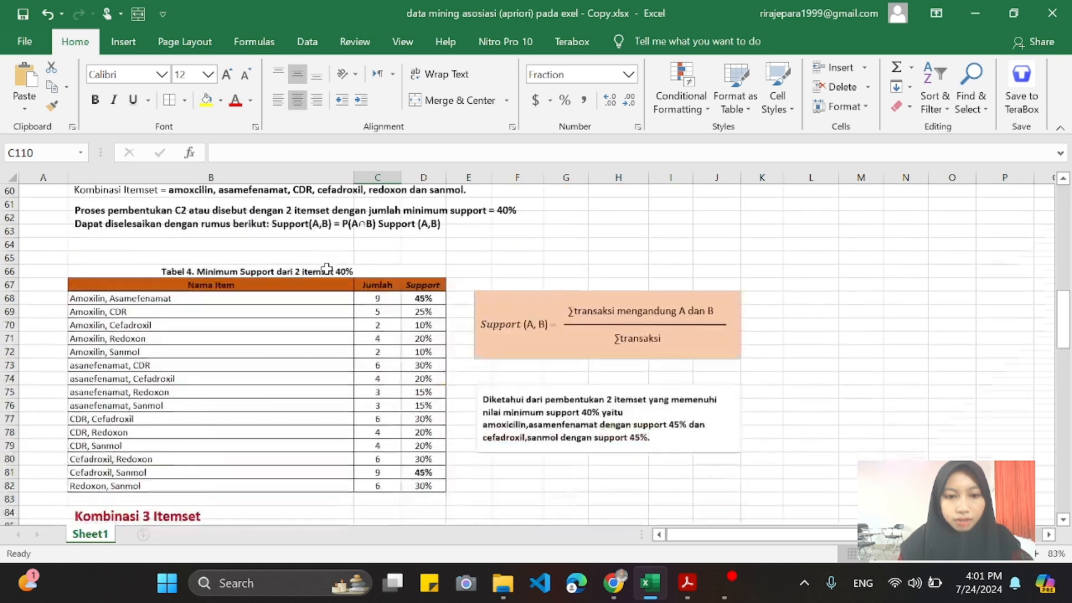
scroll(209, 353, "down", 1)
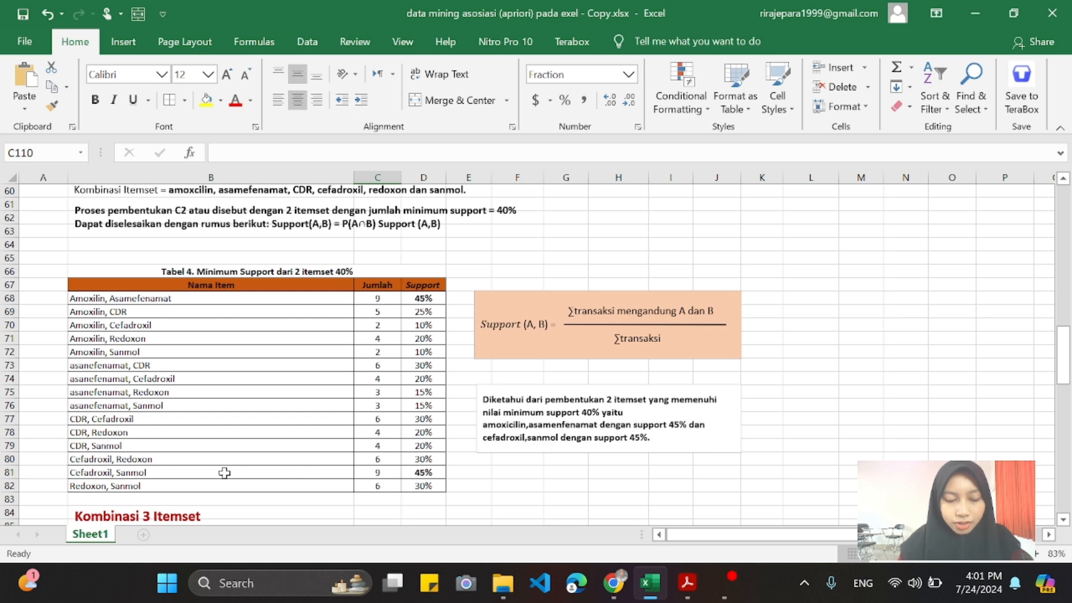
left_click(387, 472)
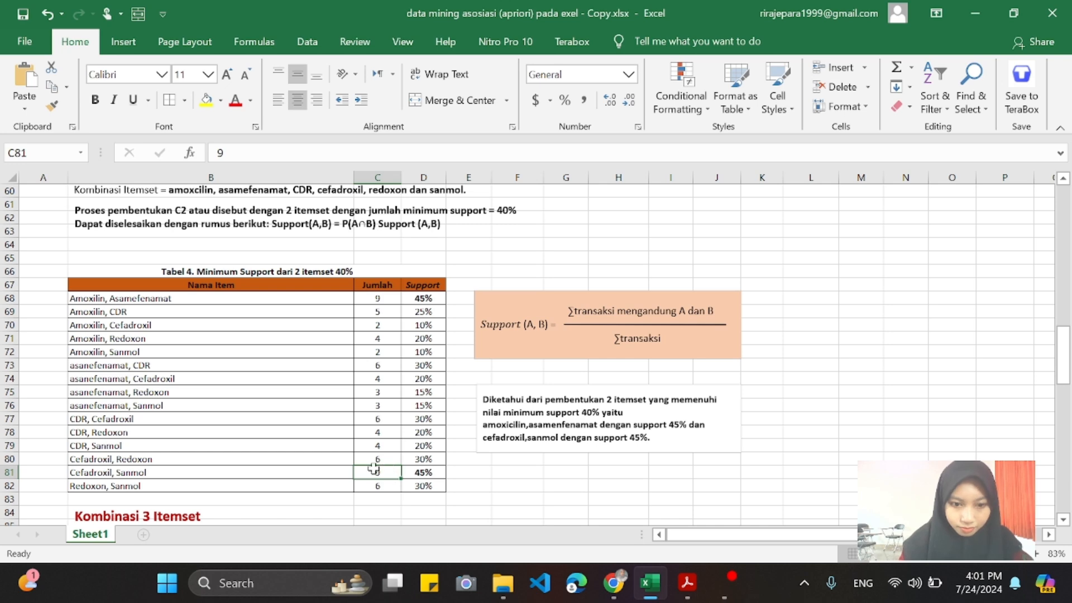
scroll(389, 471, "down", 11)
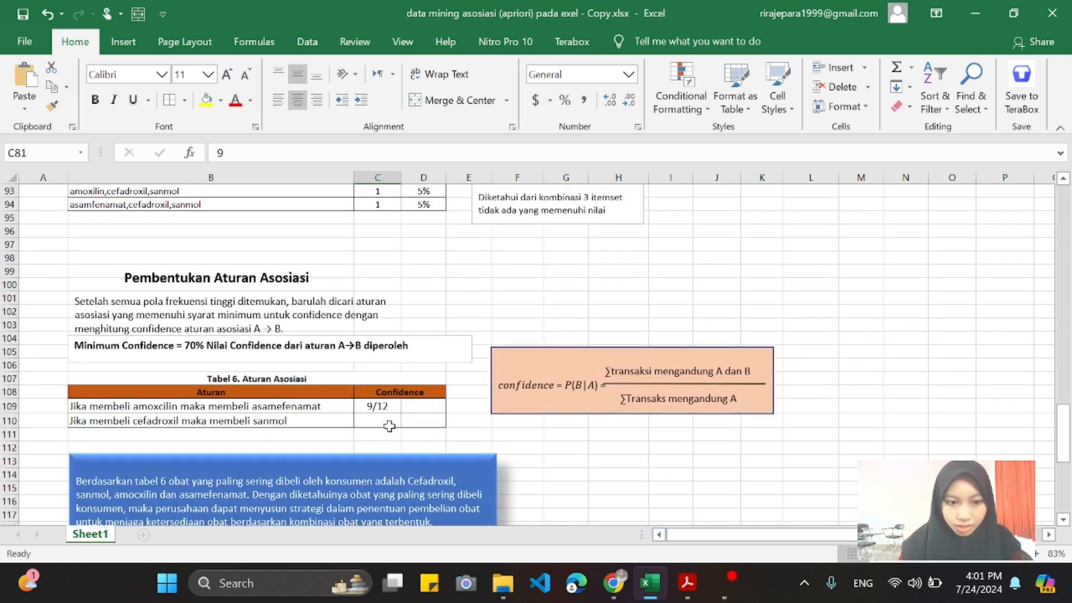
left_click(386, 422)
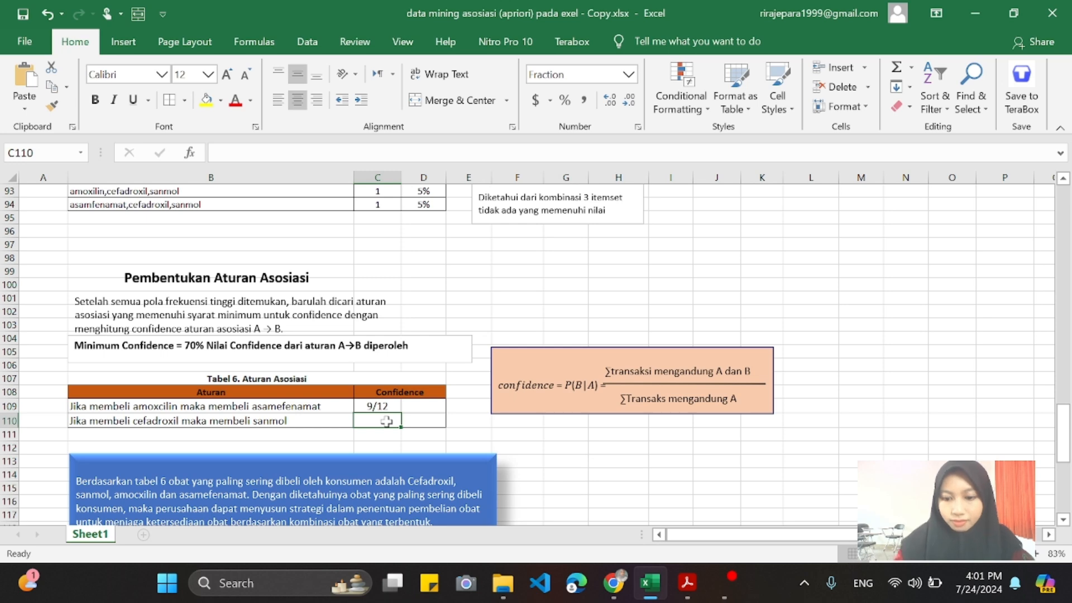
type("'9/")
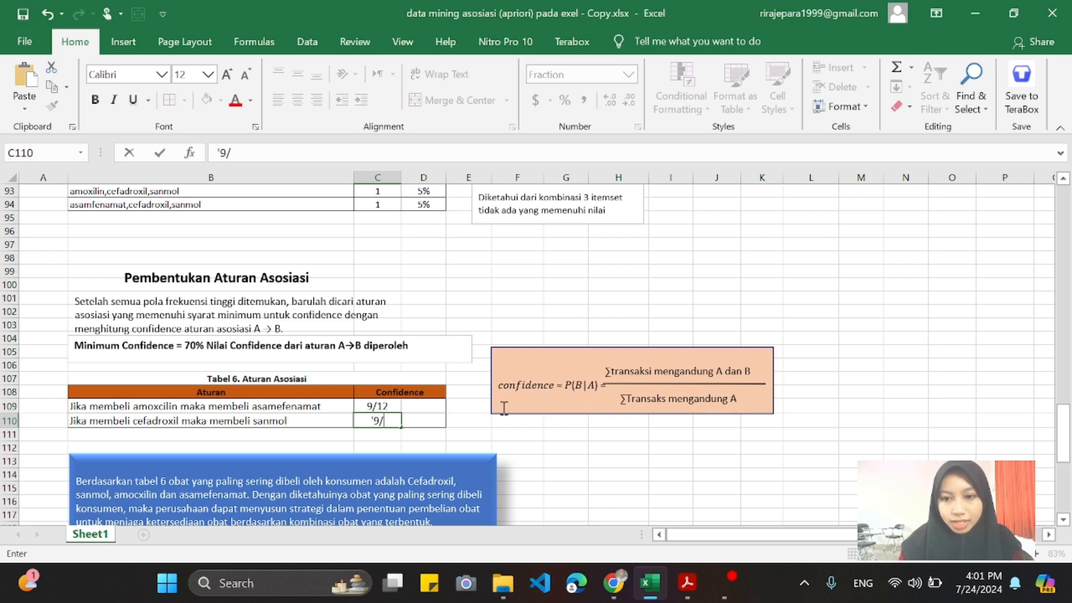
Look up the Cefadroxil total in Tabel 2 and complete the confidence fraction in C110 as 9/9.
scroll(488, 396, "up", 20)
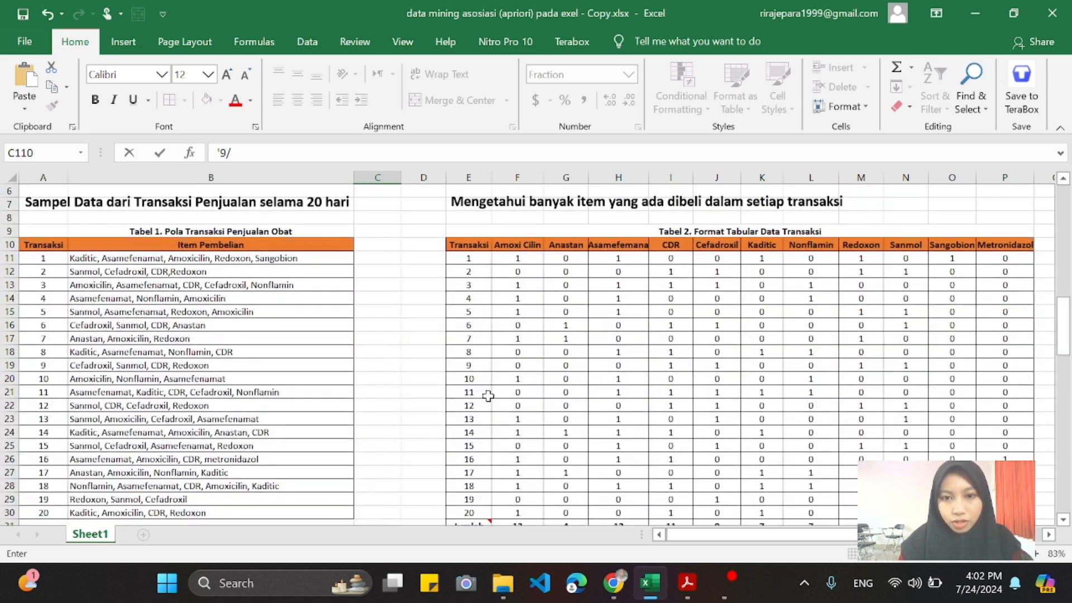
scroll(680, 432, "down", 3)
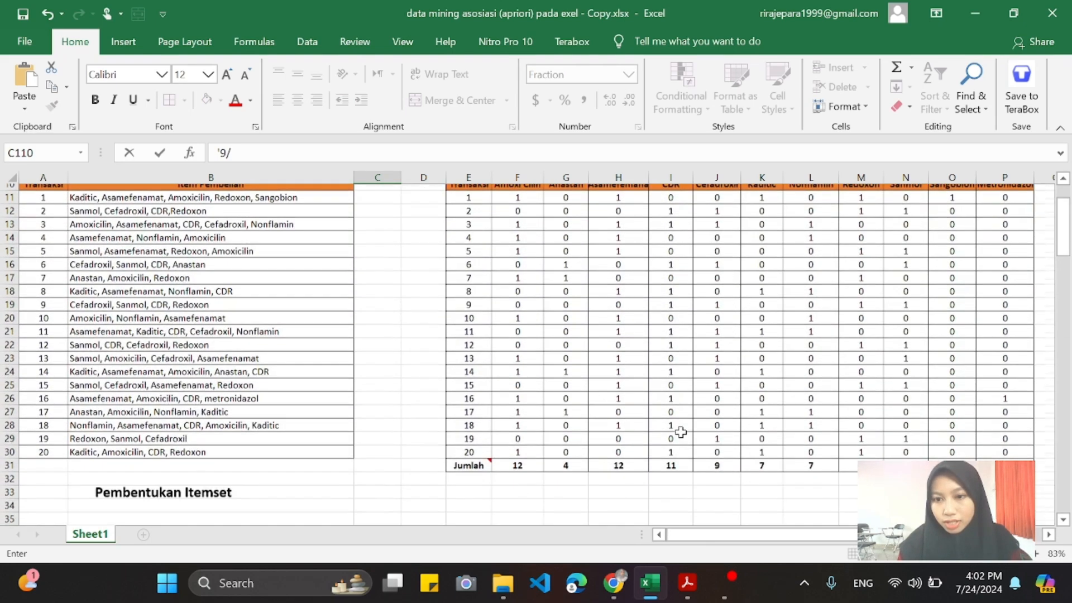
scroll(680, 431, "down", 20)
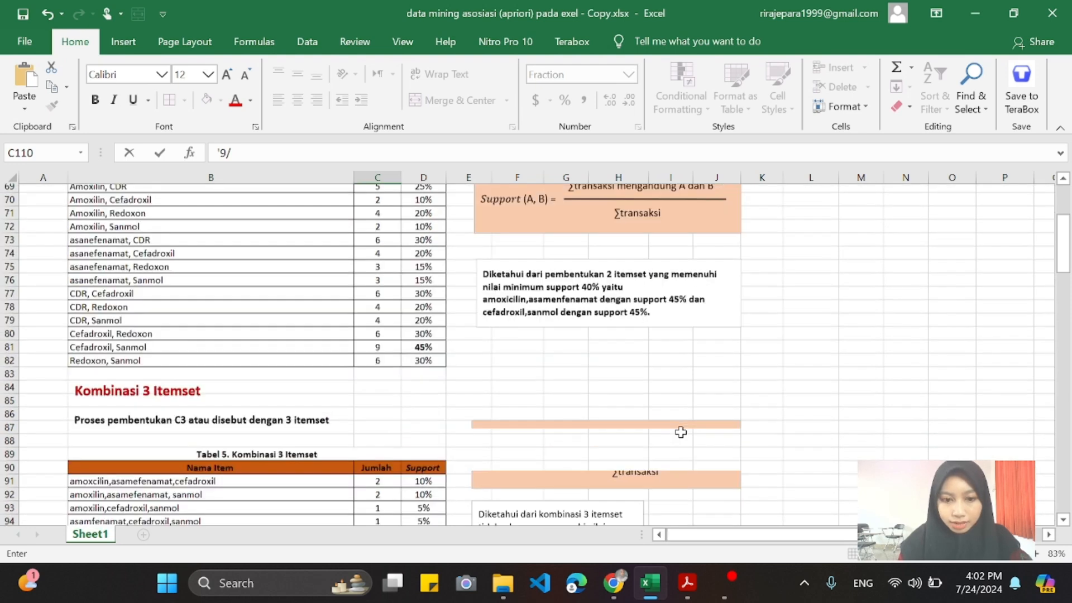
scroll(680, 431, "down", 2)
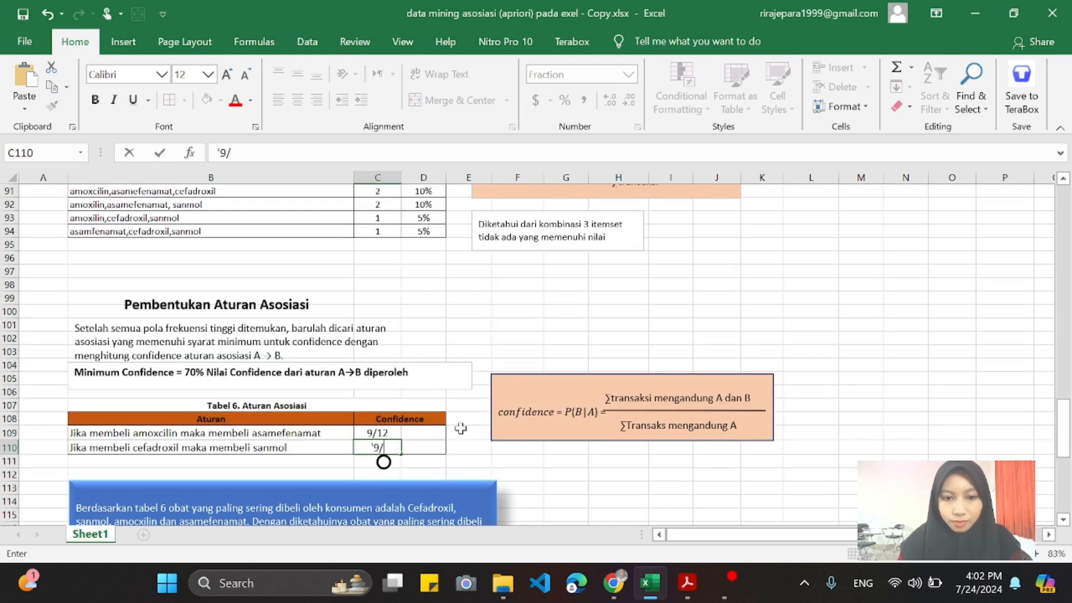
type("9")
key("Return")
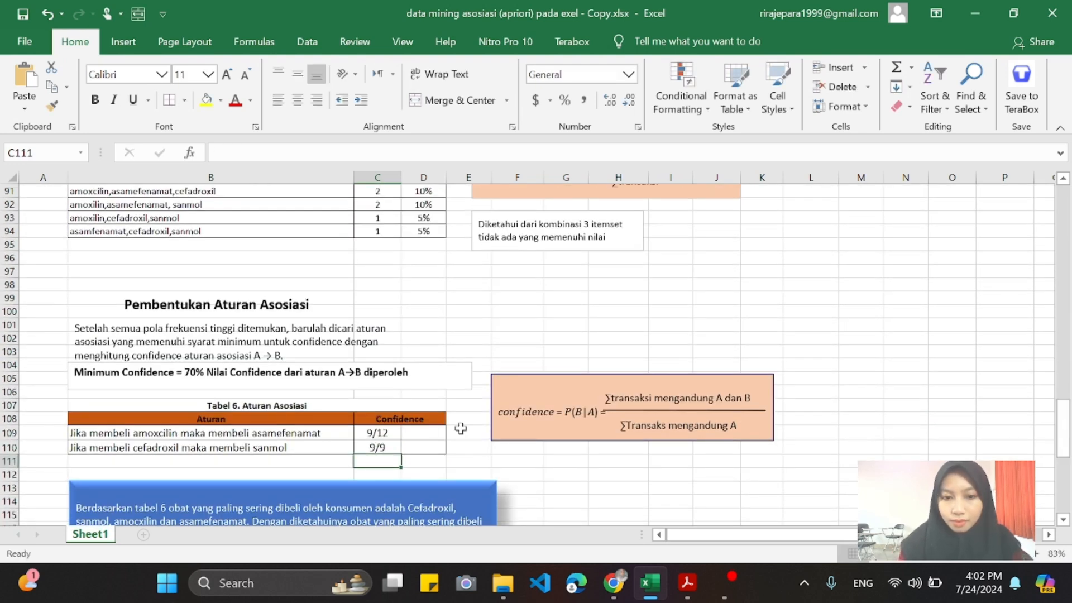
Start the confidence formula in D109 with the Amoxilin, Asamefenamat Jumlah from Tabel 4 as numerator, =C68/.
left_click(438, 429)
type("=")
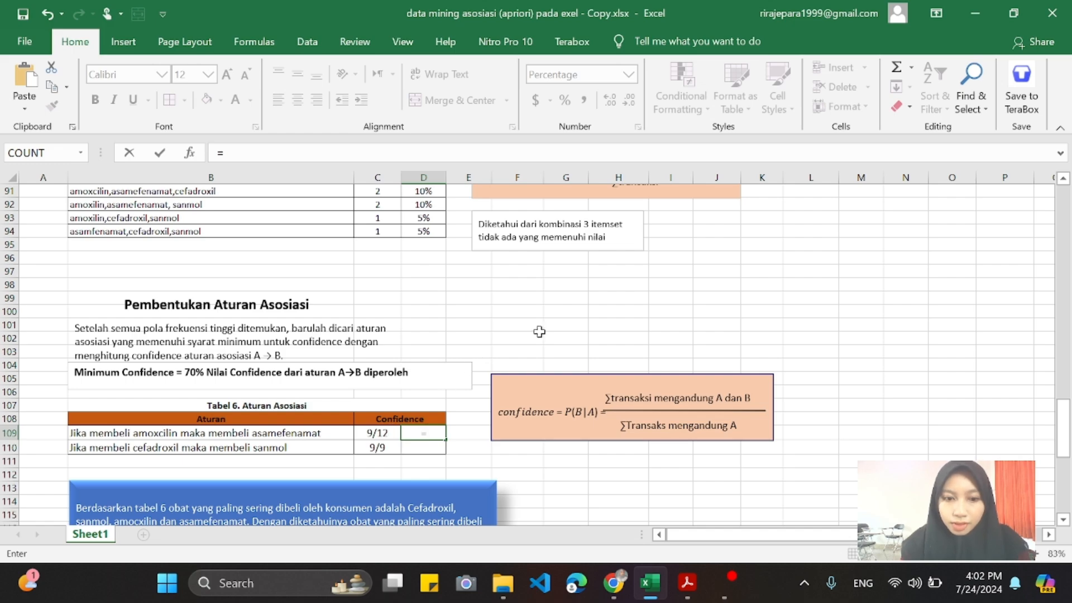
scroll(539, 332, "up", 8)
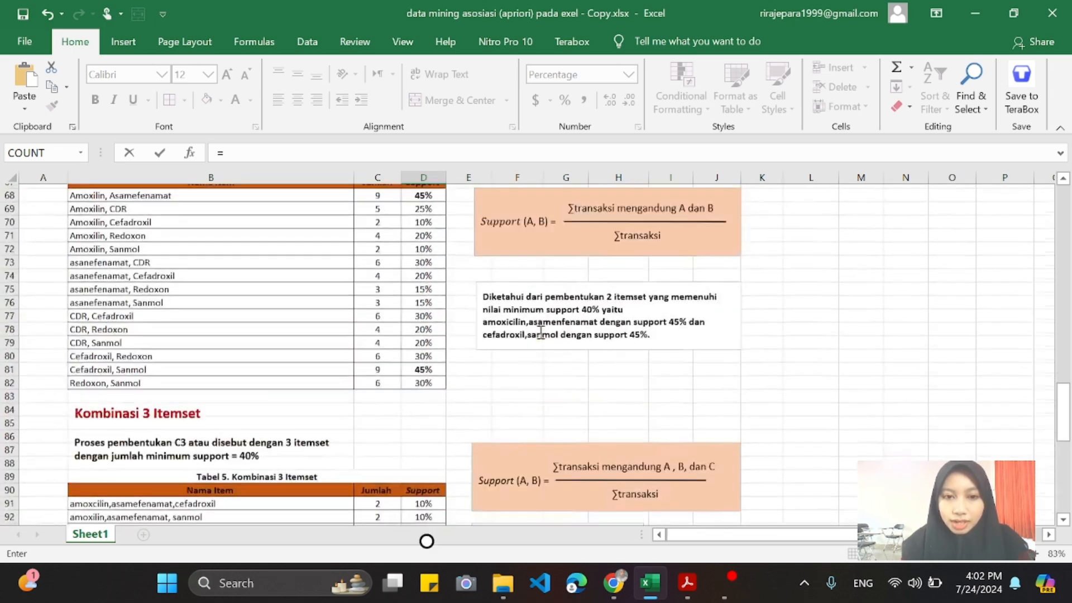
scroll(540, 332, "up", 2)
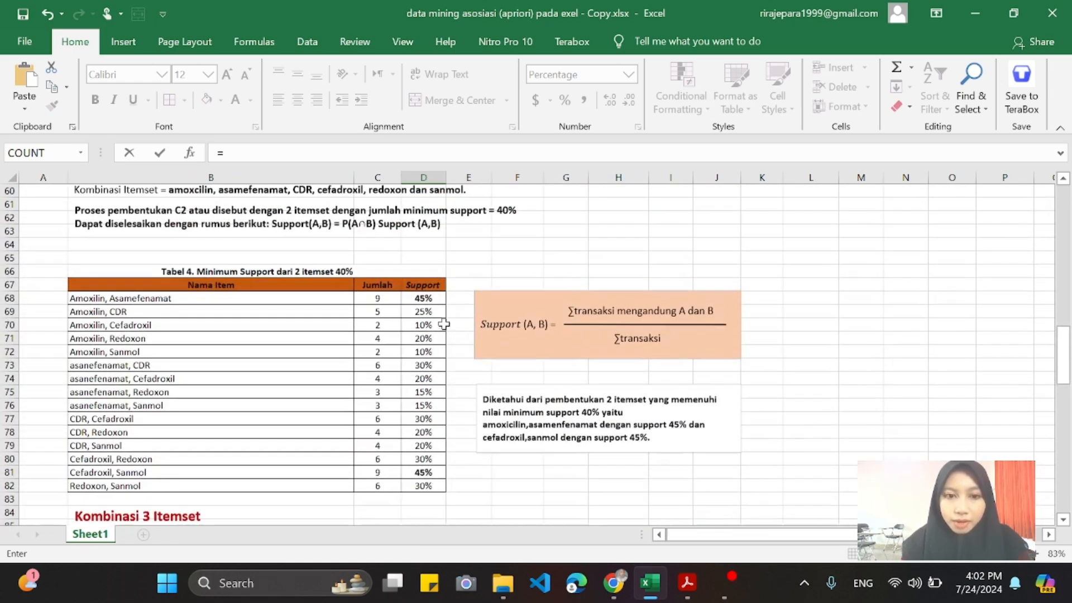
left_click(388, 299)
scroll(388, 299, "down", 16)
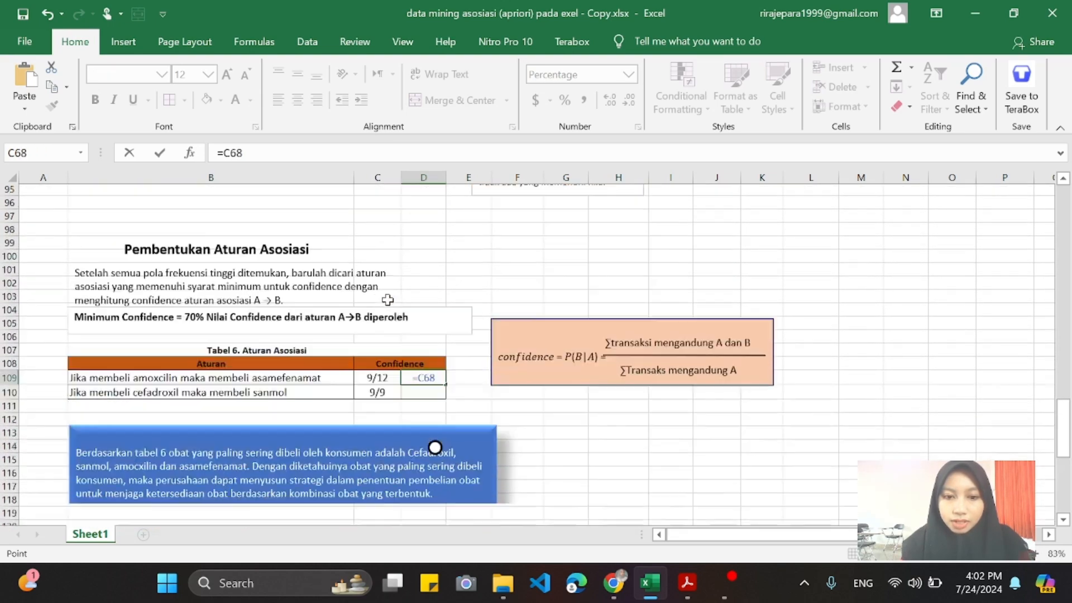
scroll(388, 299, "up", 2)
type("/")
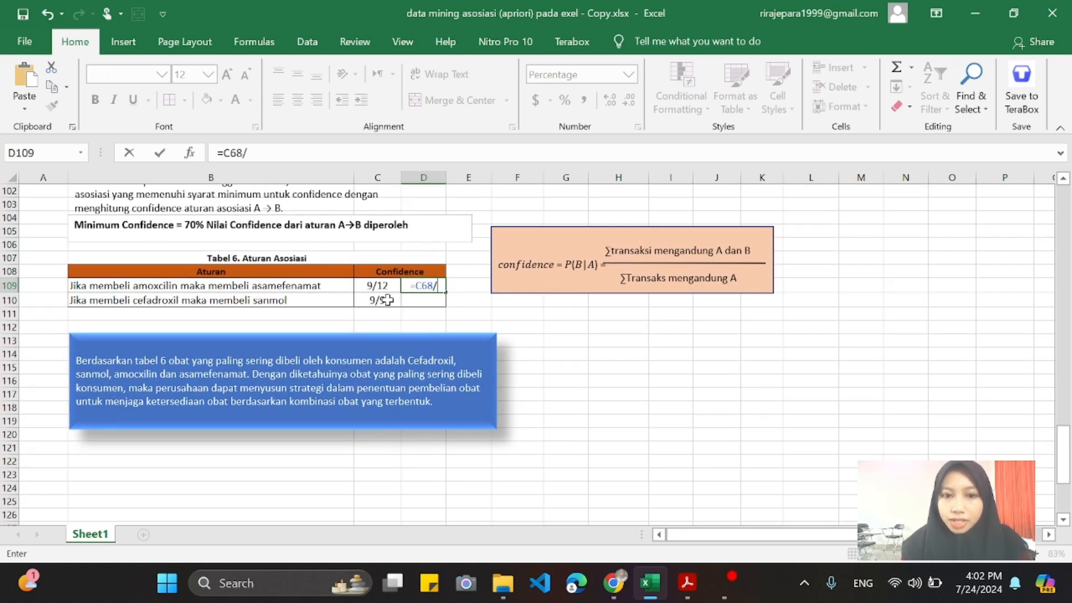
Complete the D109 formula as =C68/F31, using the Amoxicilin total from Tabel 2 as the denominator.
scroll(659, 289, "up", 17)
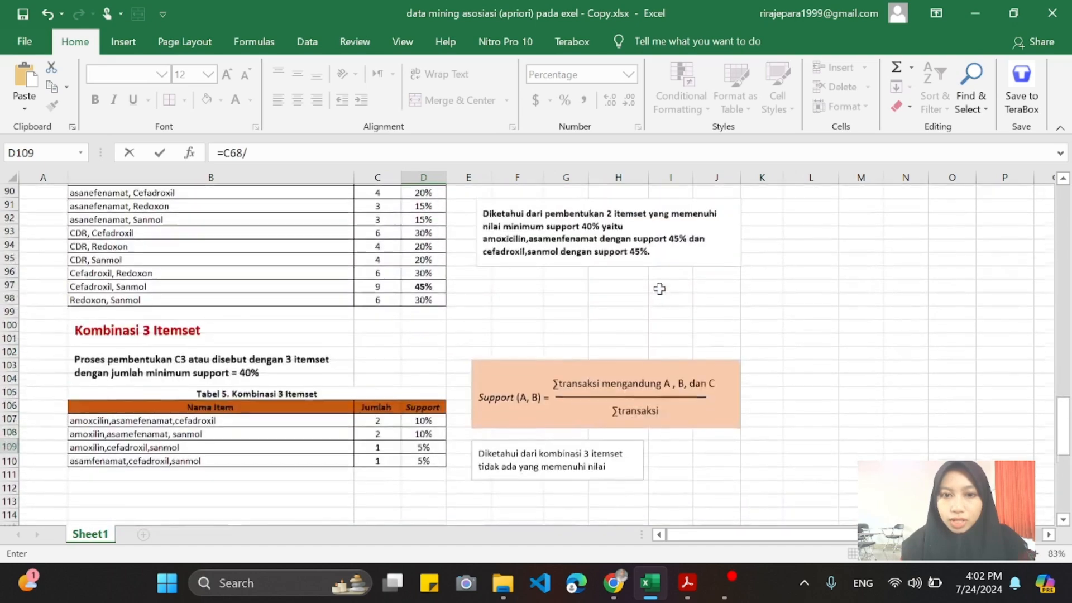
scroll(659, 289, "up", 9)
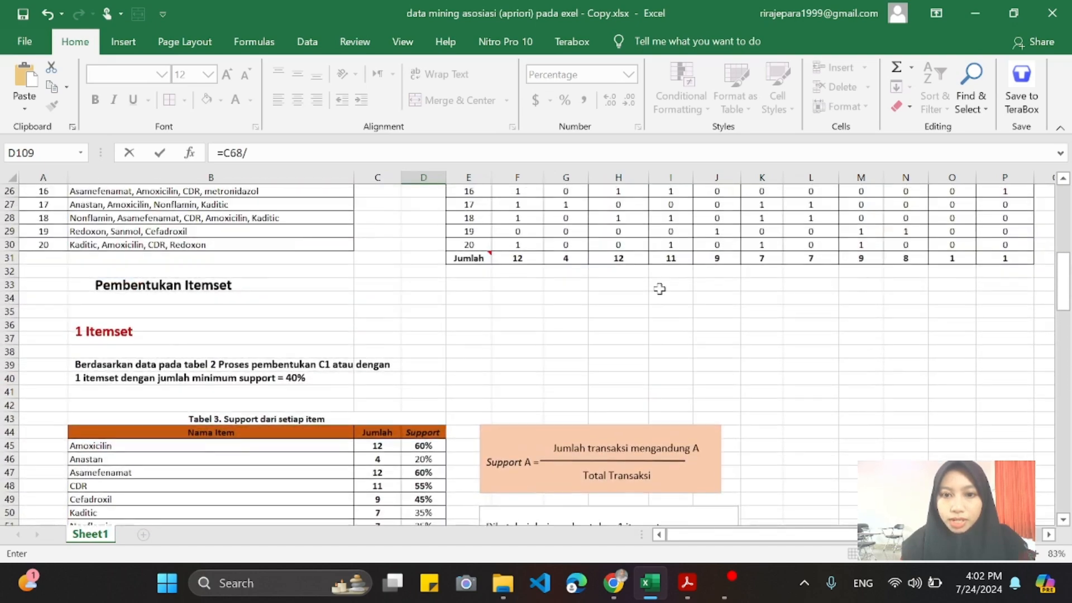
left_click(534, 259)
scroll(530, 260, "down", 19)
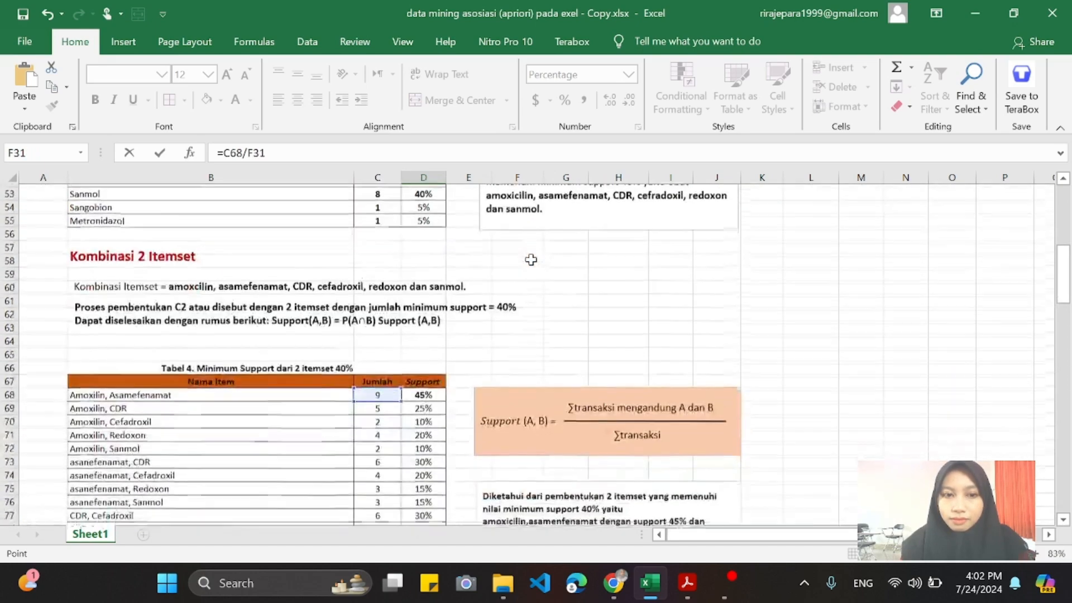
scroll(530, 260, "down", 6)
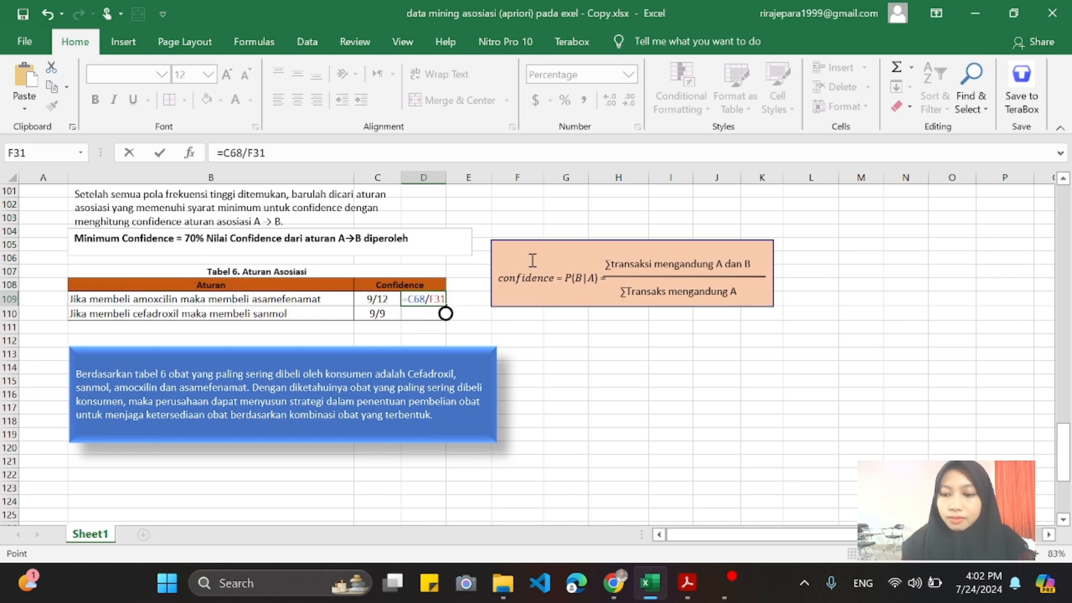
key("Return")
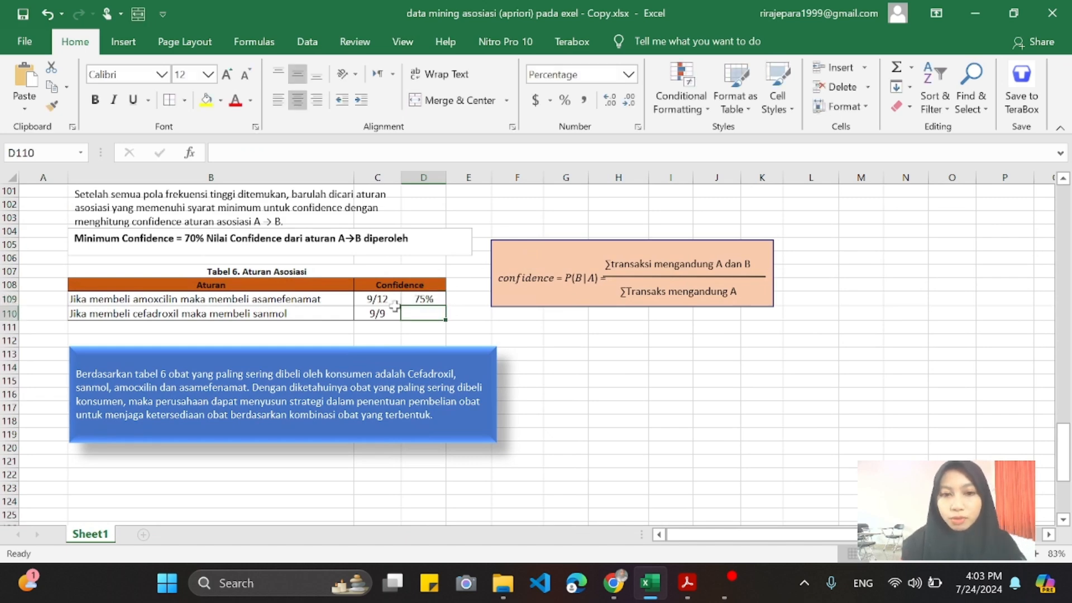
Start the confidence formula in D110 with the Cefadroxil, Sanmol Jumlah from Tabel 4 as numerator, =C81/.
type("=")
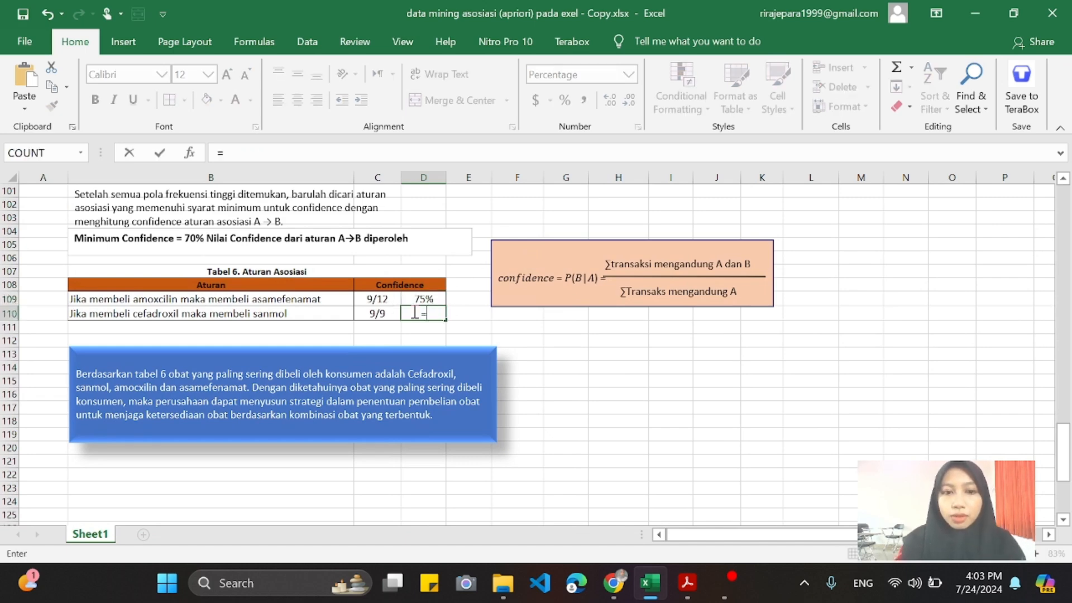
scroll(413, 311, "up", 14)
scroll(413, 311, "down", 2)
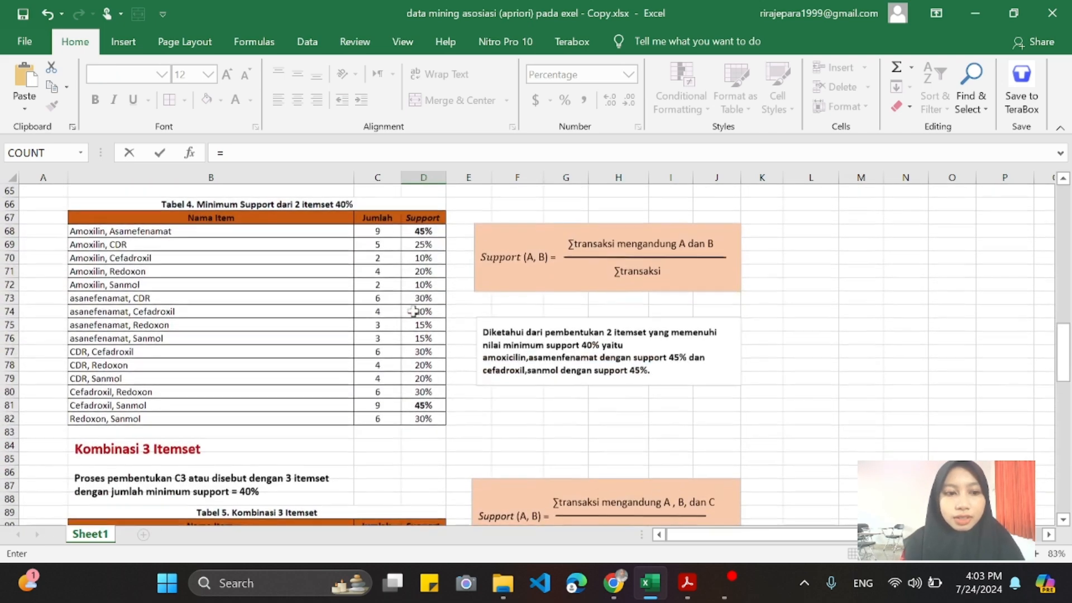
left_click(379, 410)
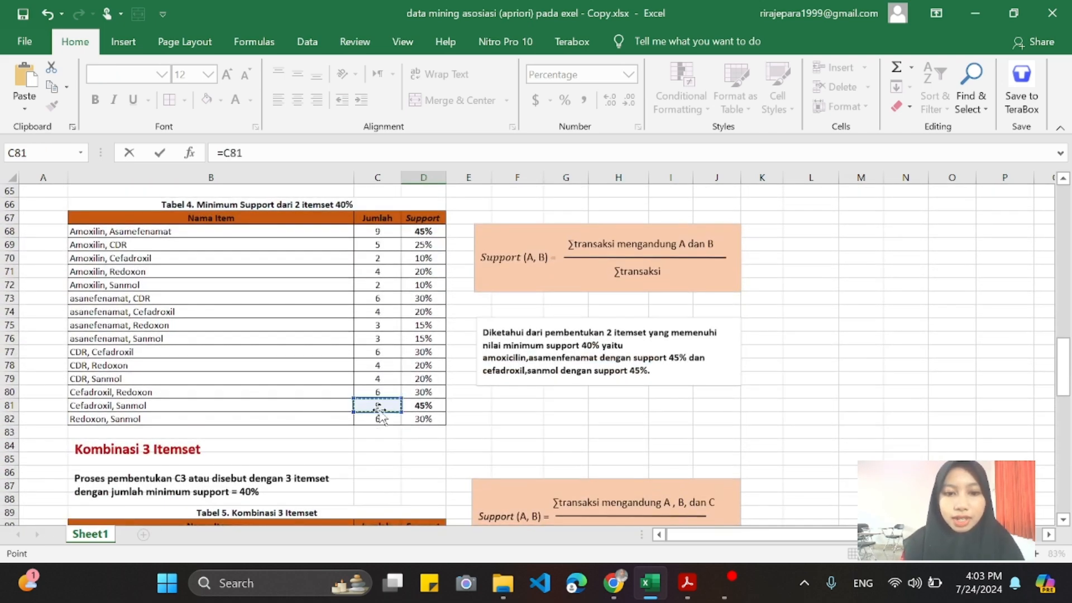
scroll(379, 410, "down", 11)
type("/")
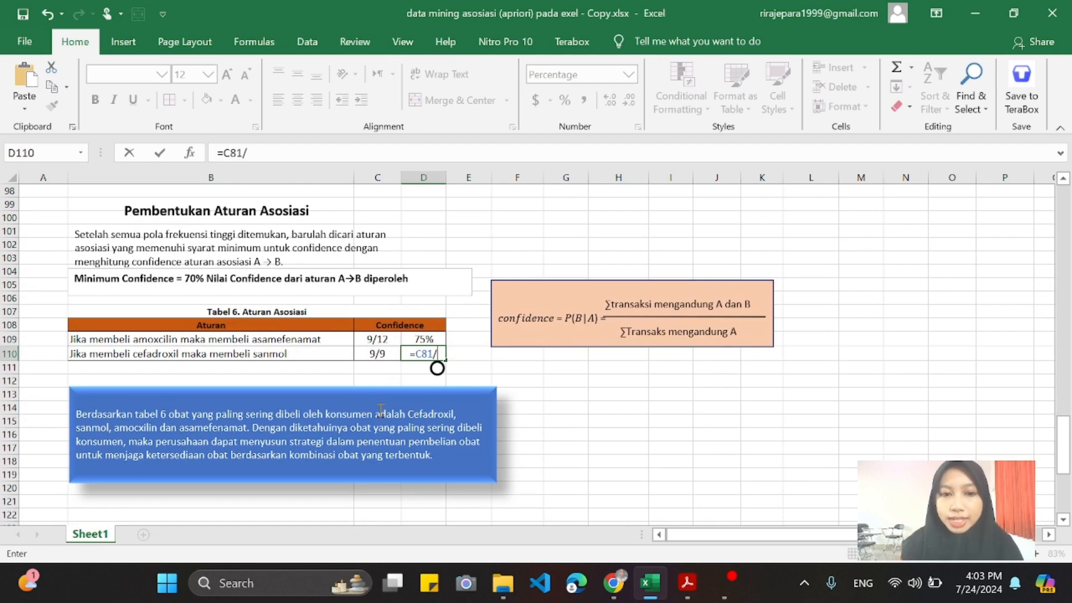
Complete the D110 confidence formula as =C81/J31, using the Cefadroxil total from Tabel 2 as the denominator.
scroll(706, 364, "up", 4)
scroll(706, 364, "up", 17)
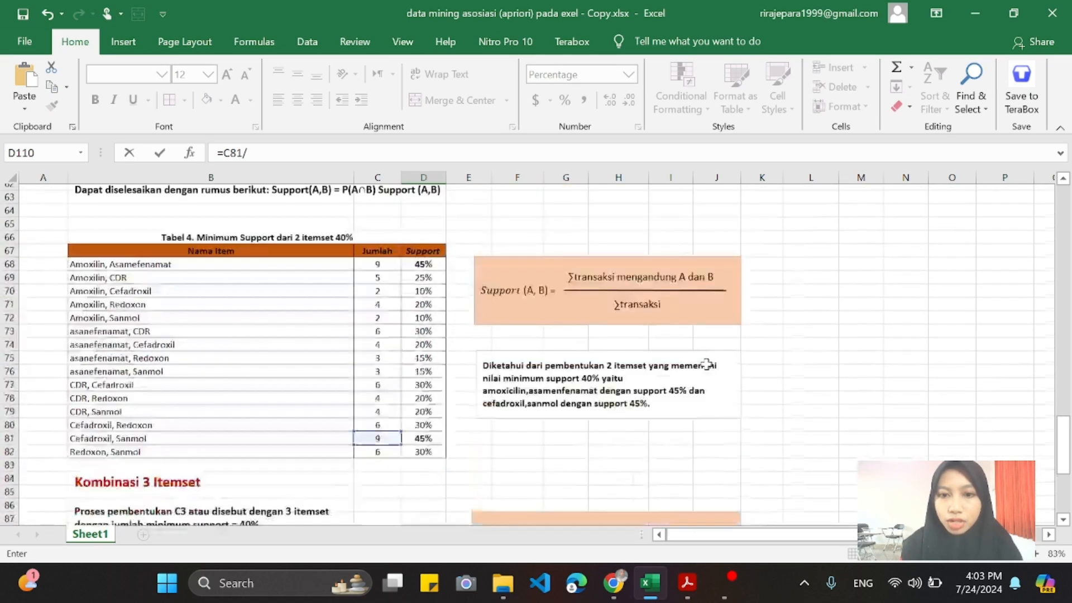
scroll(706, 364, "up", 3)
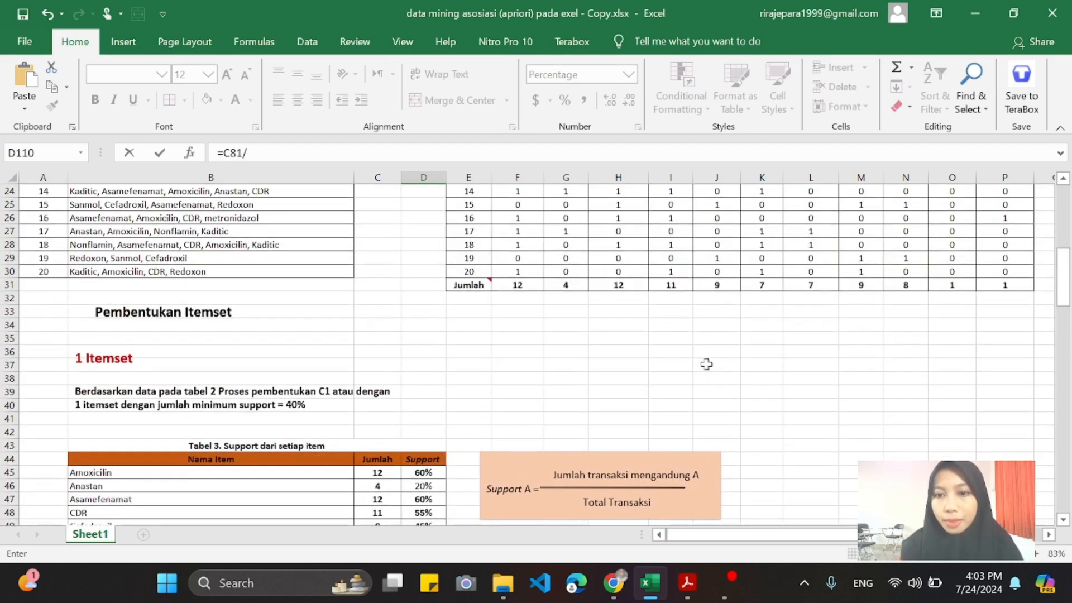
scroll(720, 285, "up", 6)
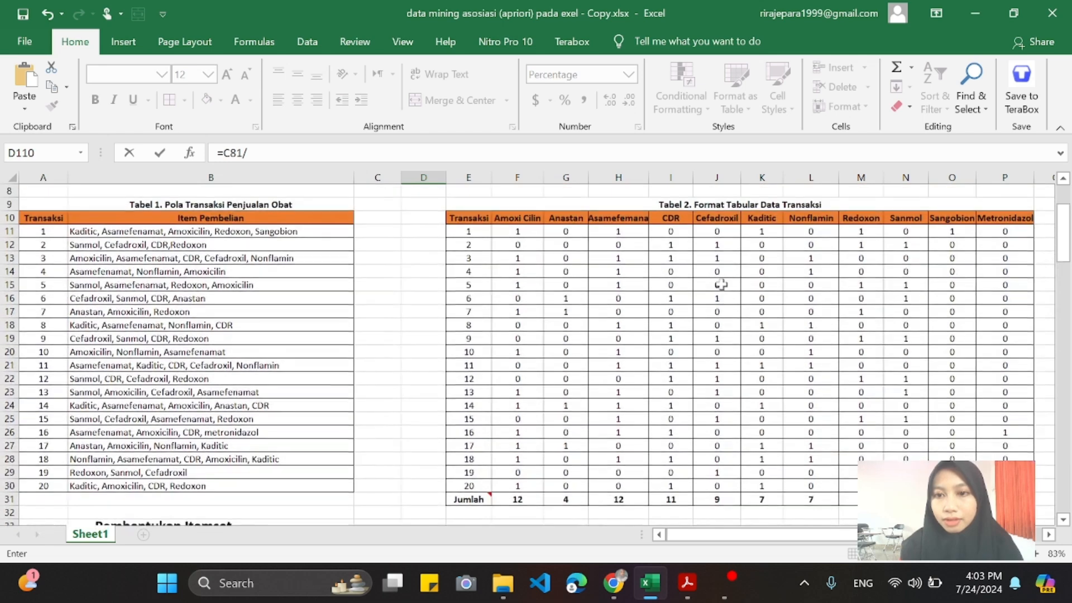
scroll(736, 439, "down", 3)
left_click(725, 432)
scroll(729, 430, "down", 9)
scroll(728, 430, "down", 16)
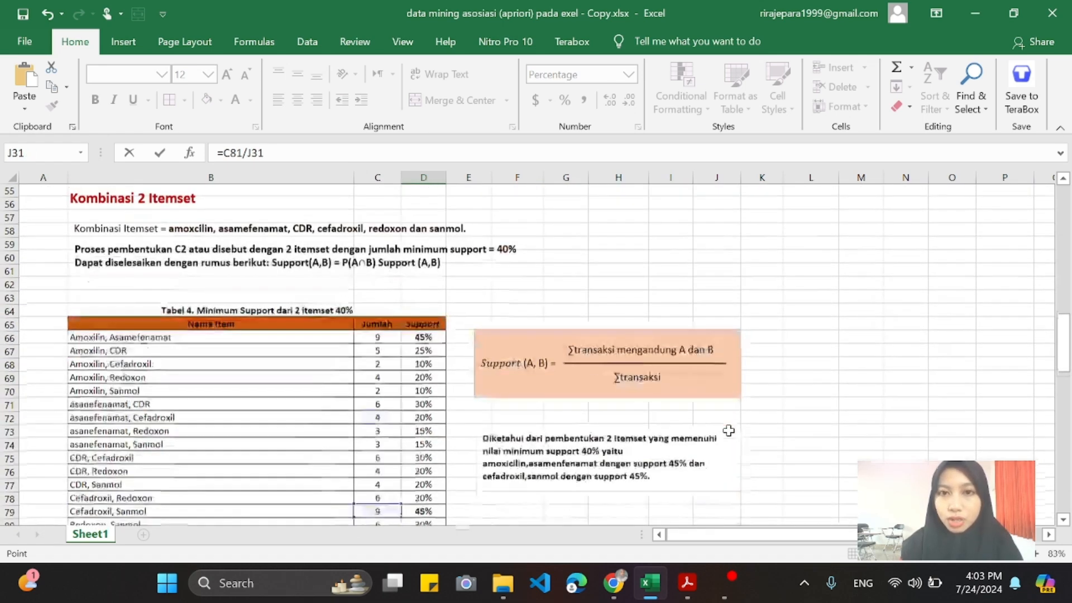
key("Return")
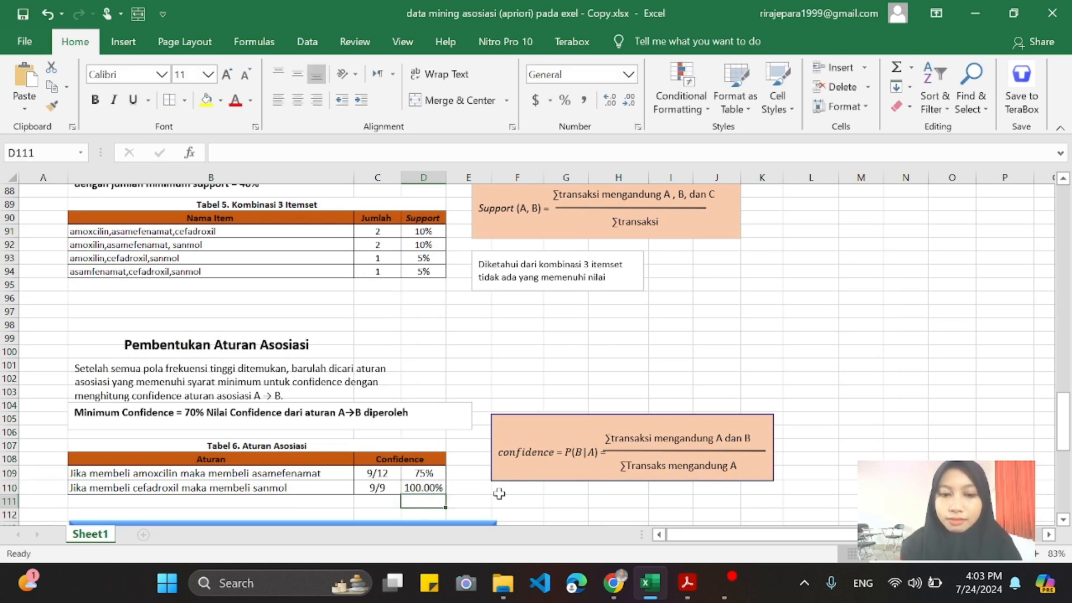
Review the association rules and confidence values in Tabel 6 together with the conclusion text box below it.
scroll(499, 494, "down", 4)
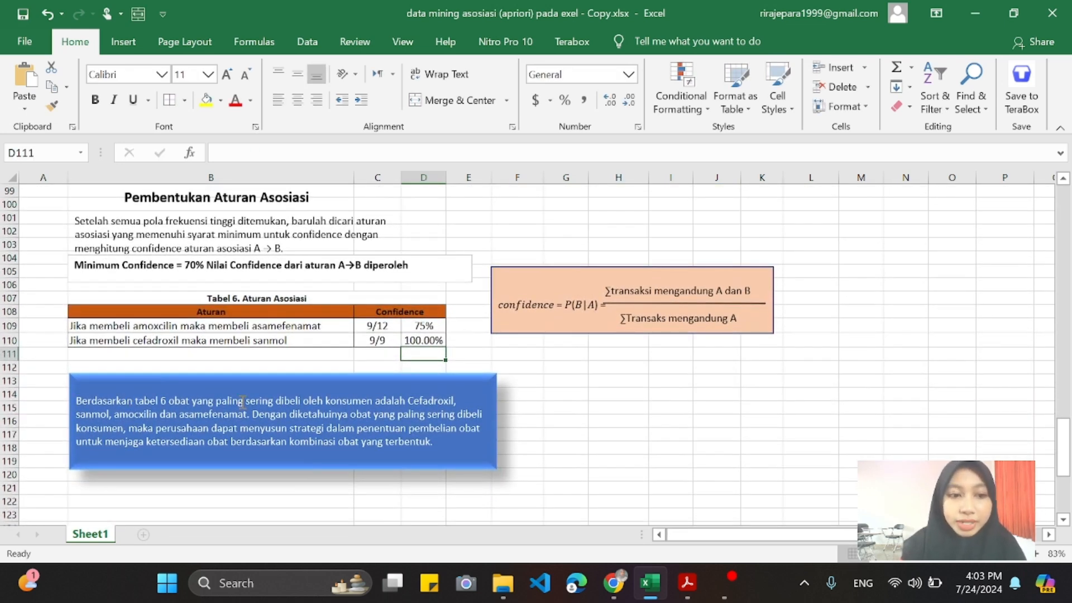
left_click_drag(201, 297, 414, 344)
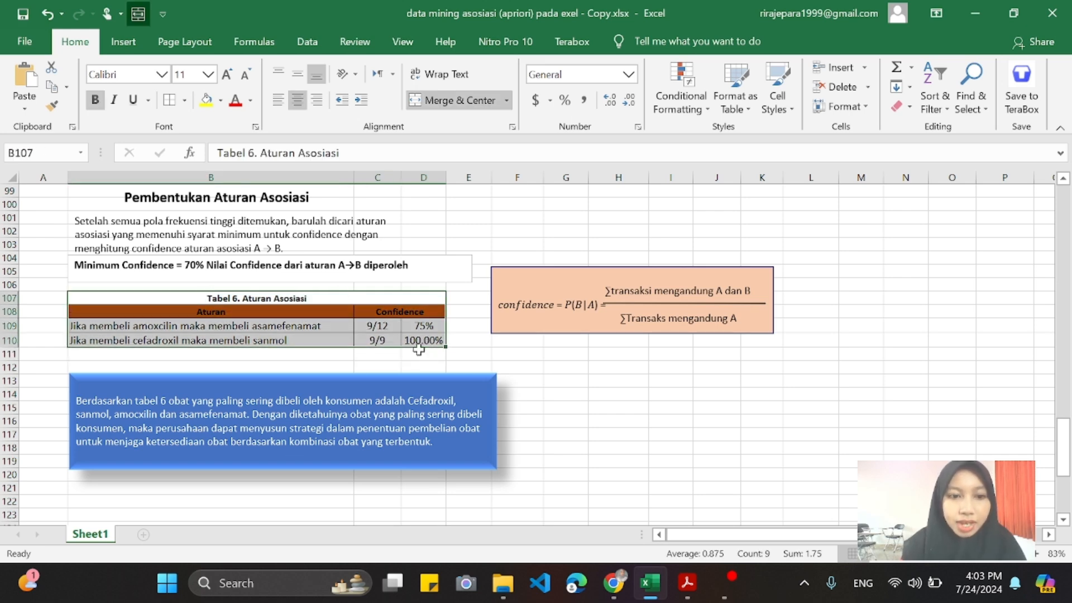
left_click(463, 401)
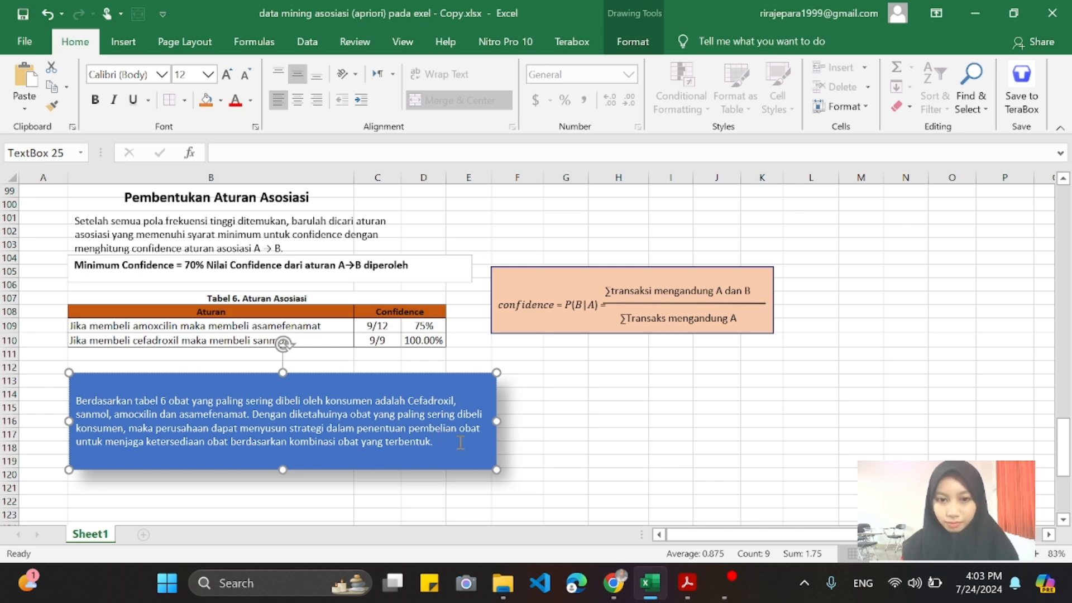
Look back over the worksheet from the conclusion up to the title and the transaction tables at its start.
scroll(461, 442, "up", 1)
left_click_drag(535, 472, 335, 152)
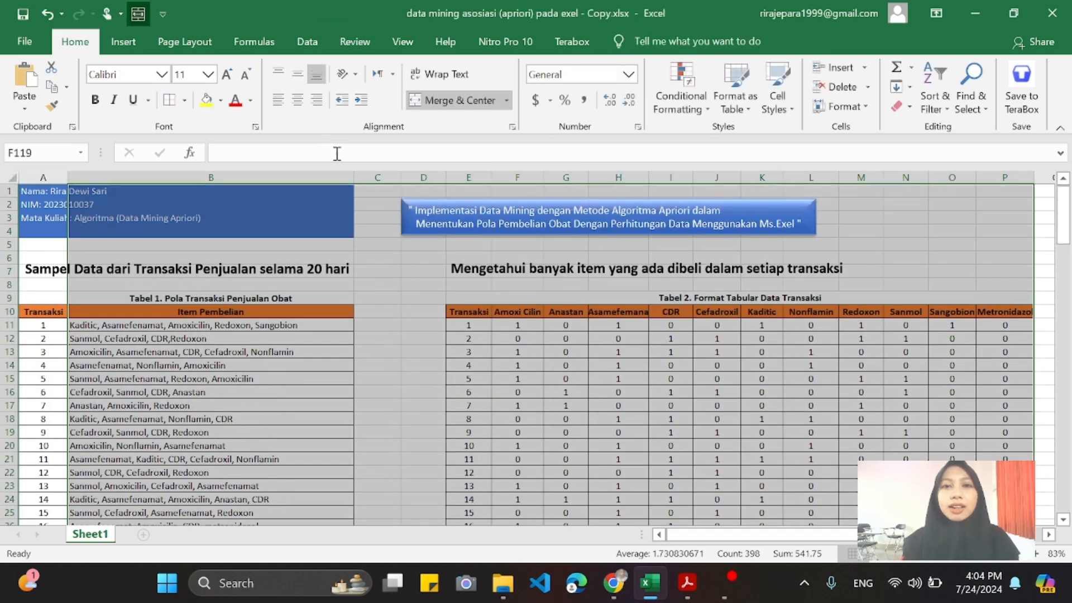
left_click(391, 223)
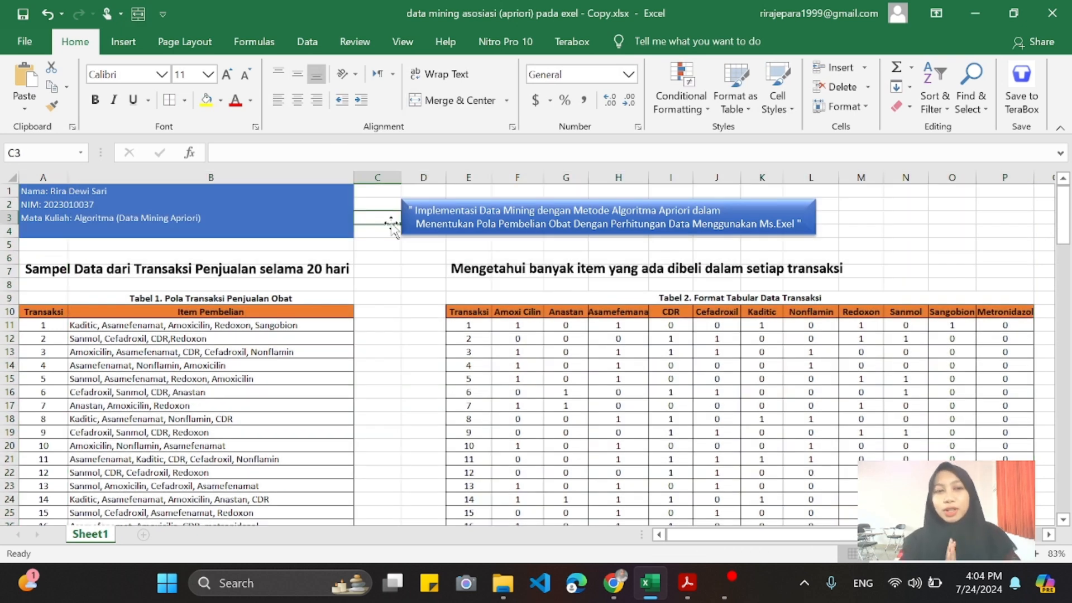